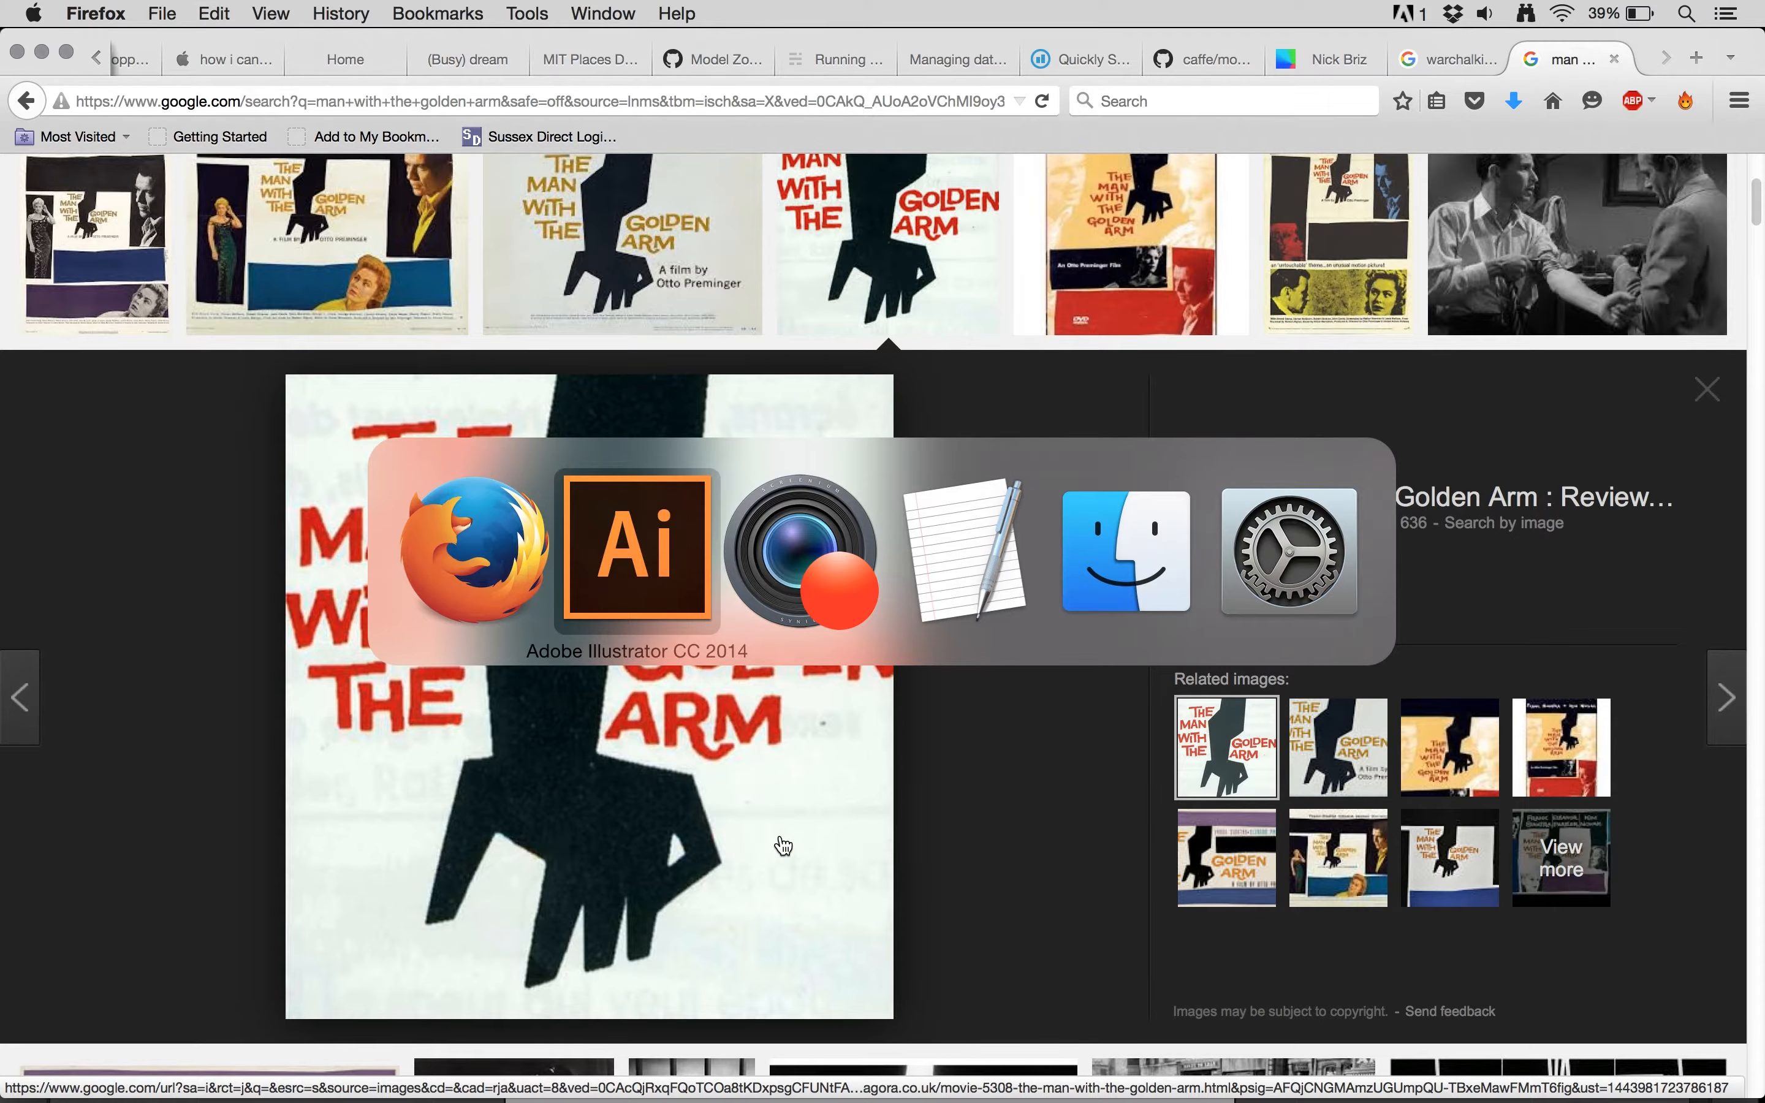
# Switch to Illustrator, paste the copied poster image onto the artboard and convert it with Image Trace
pyautogui.press('super+Tab')
pyautogui.press('super+v')
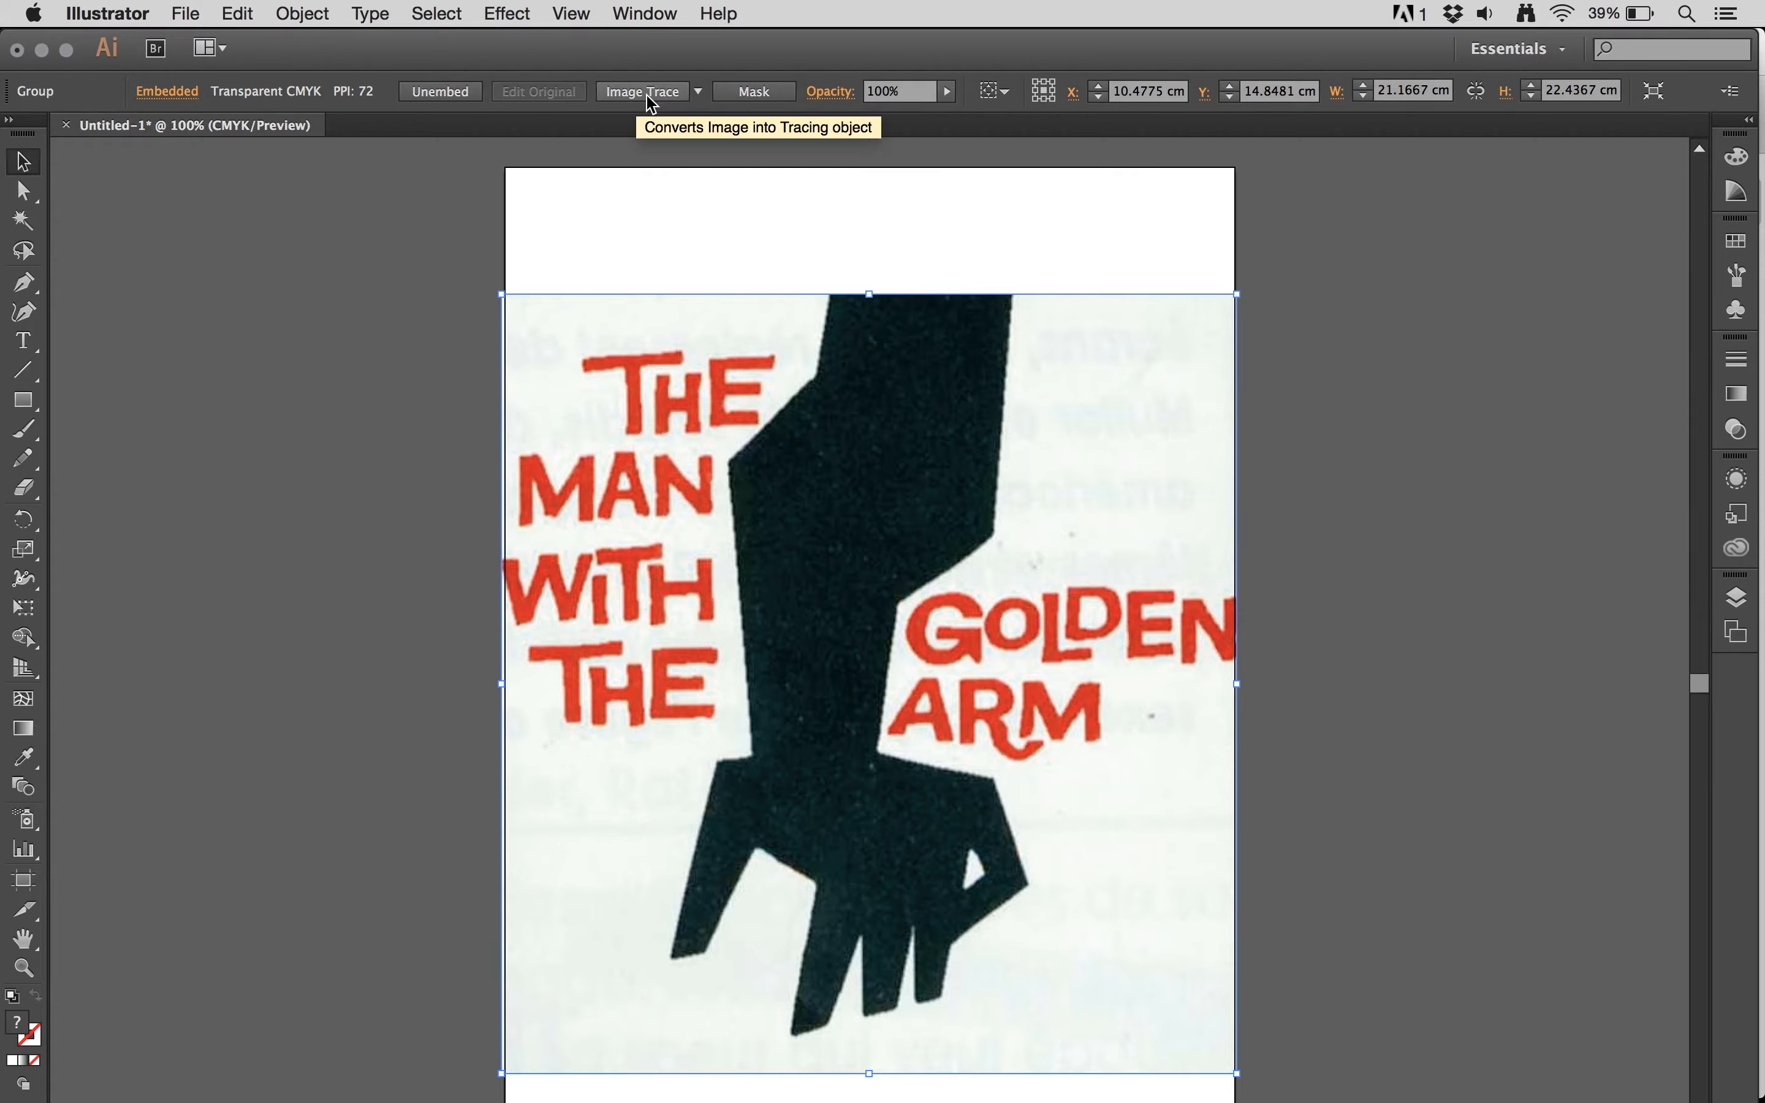
pyautogui.click(506, 215)
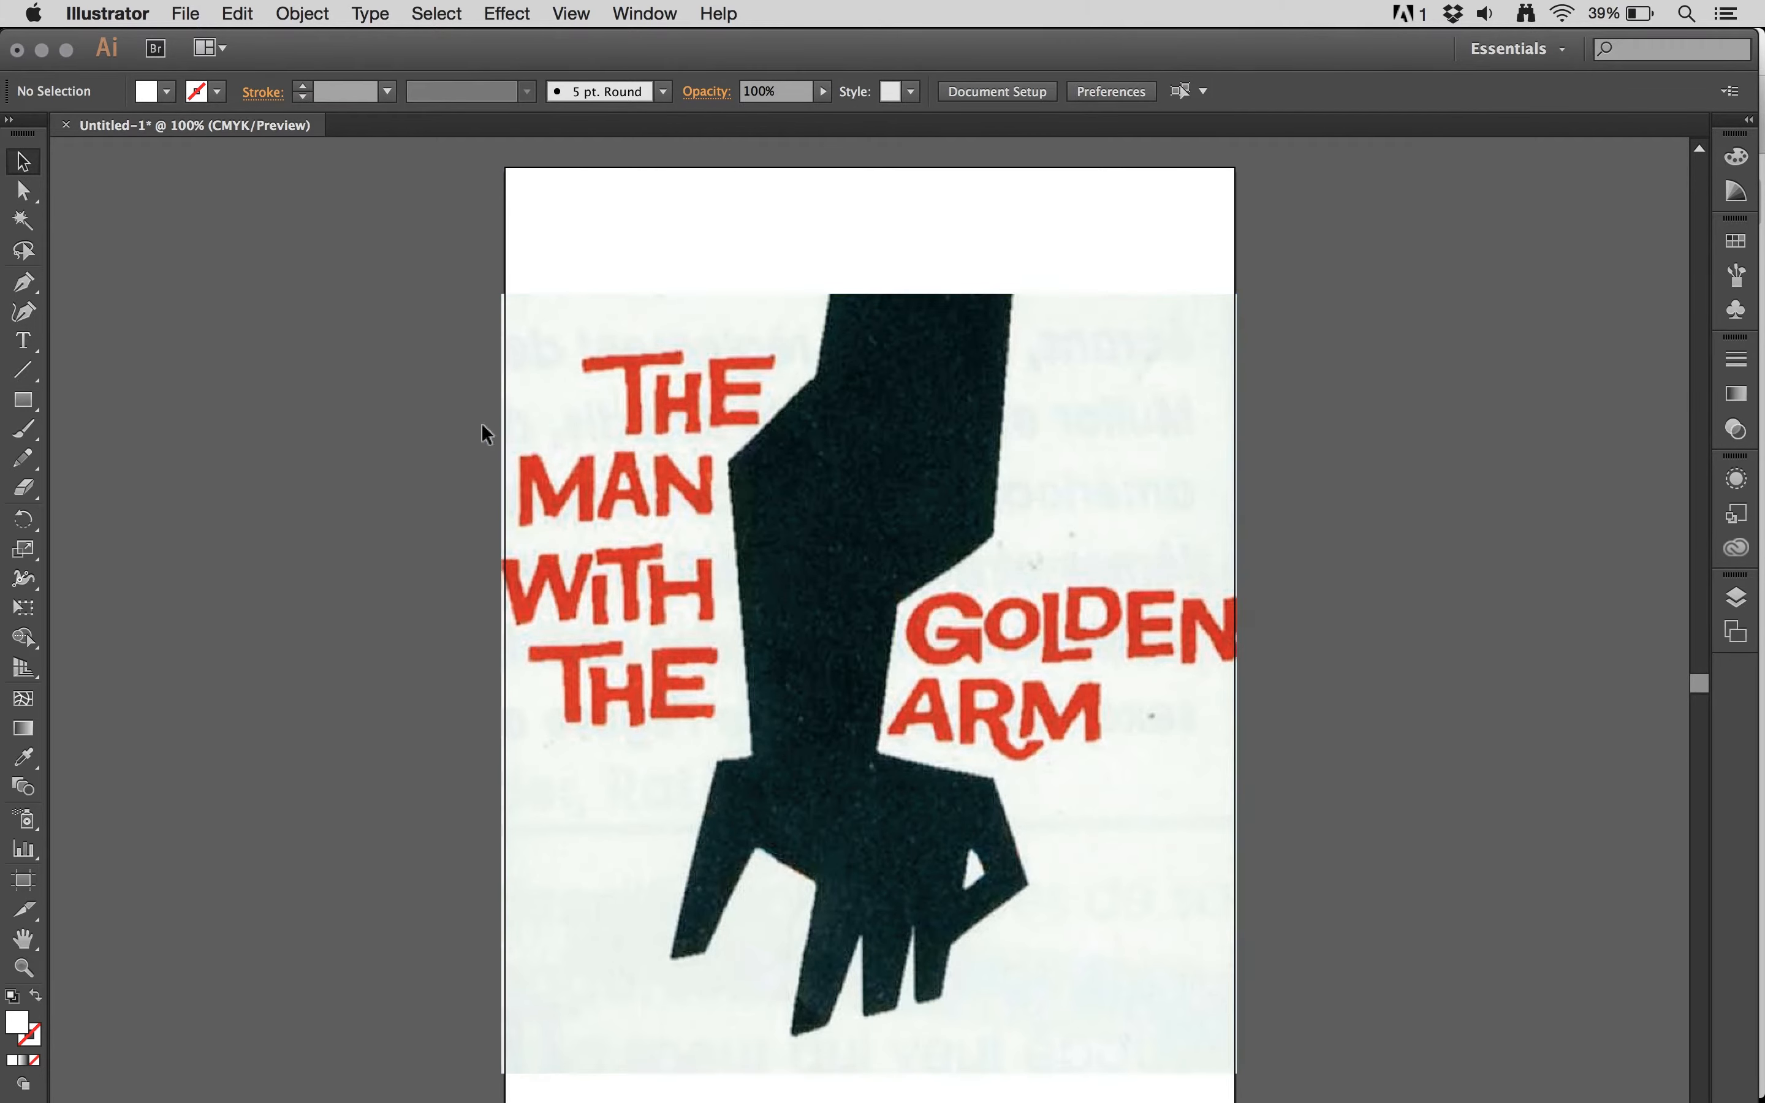
pyautogui.click(633, 517)
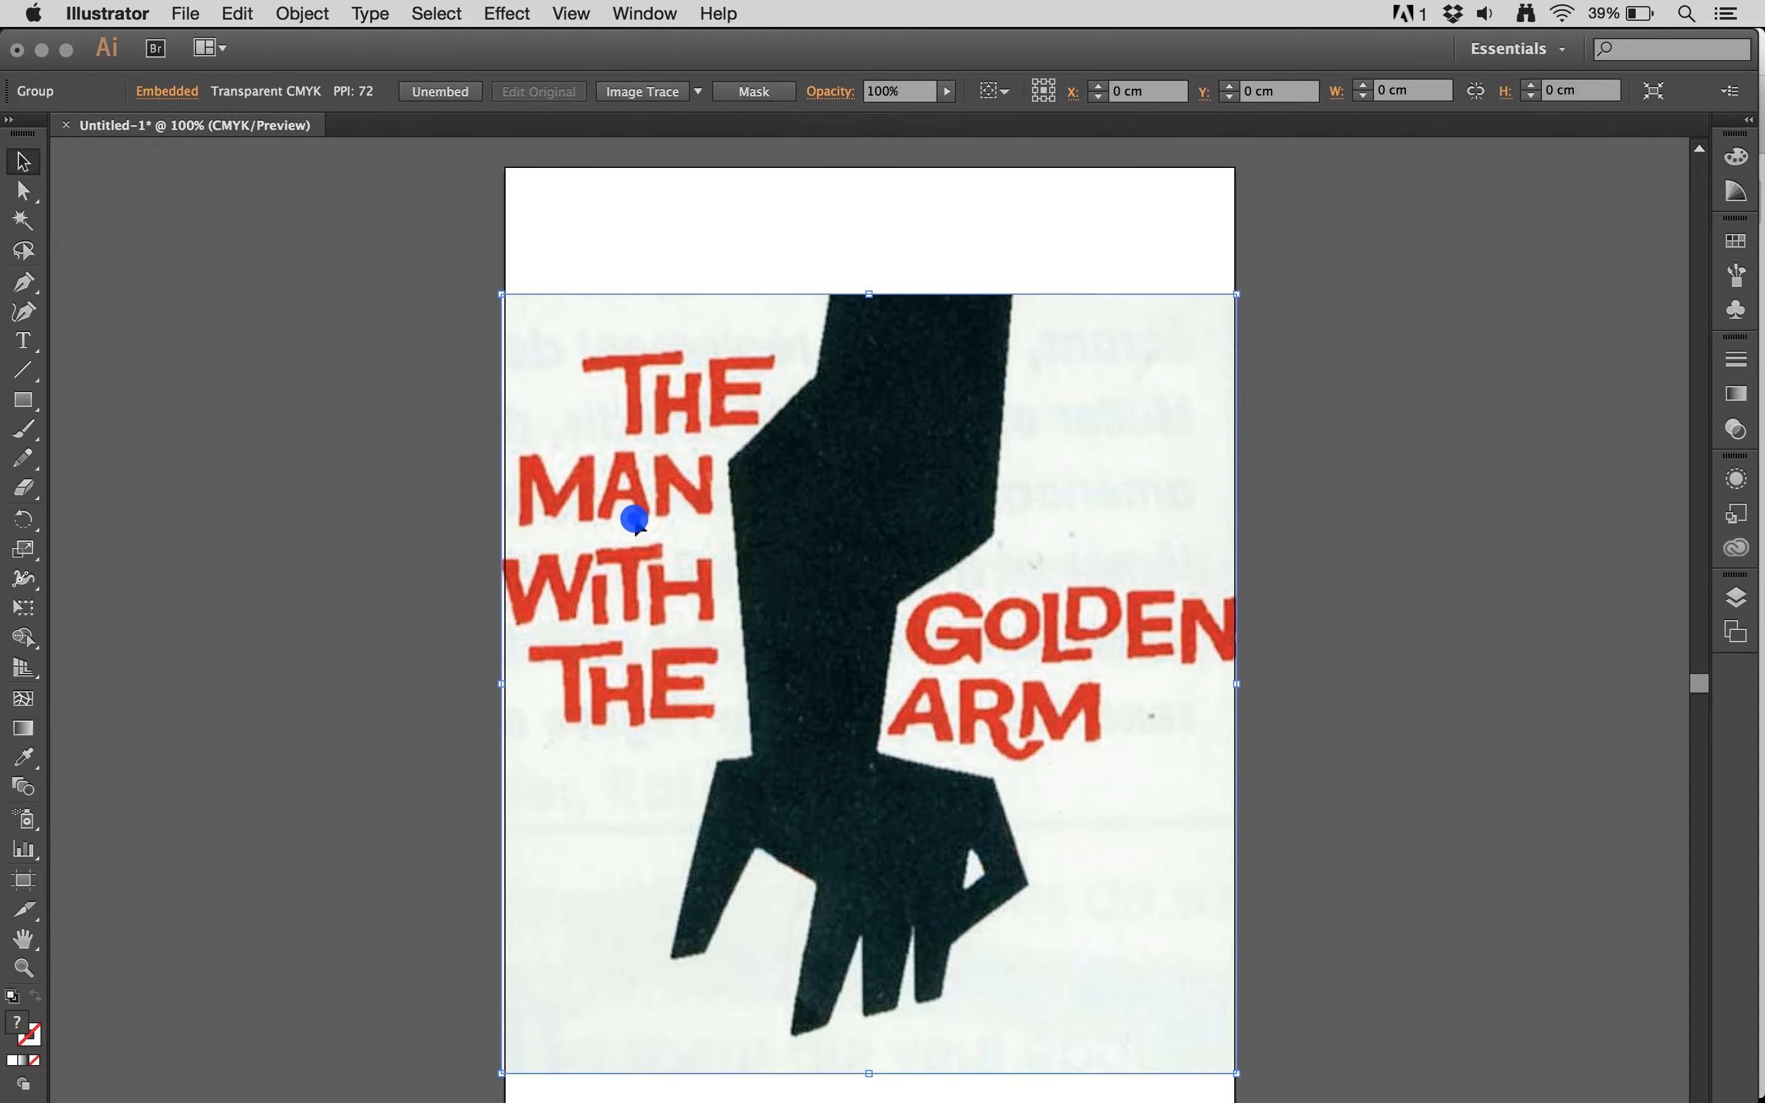
pyautogui.click(666, 101)
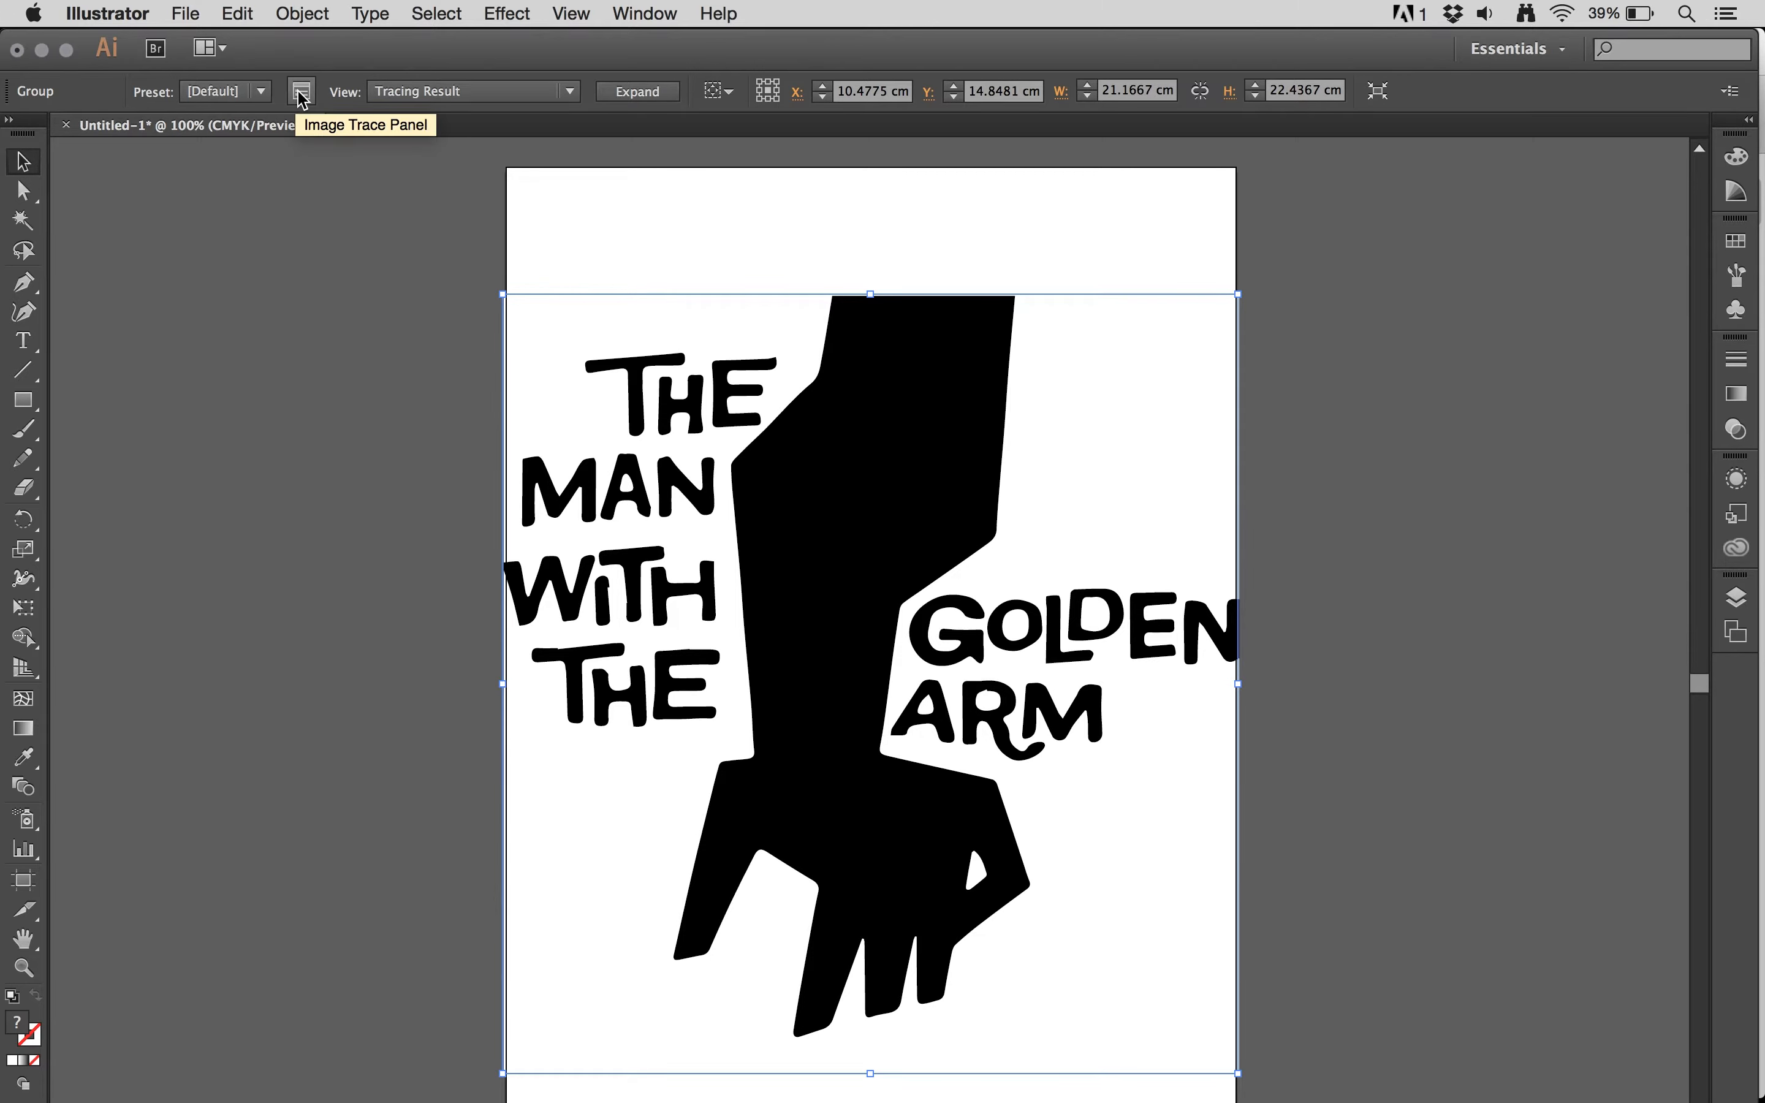
# Show the full Image Trace settings clear of the artwork and set the tracing mode to Color
pyautogui.click(645, 13)
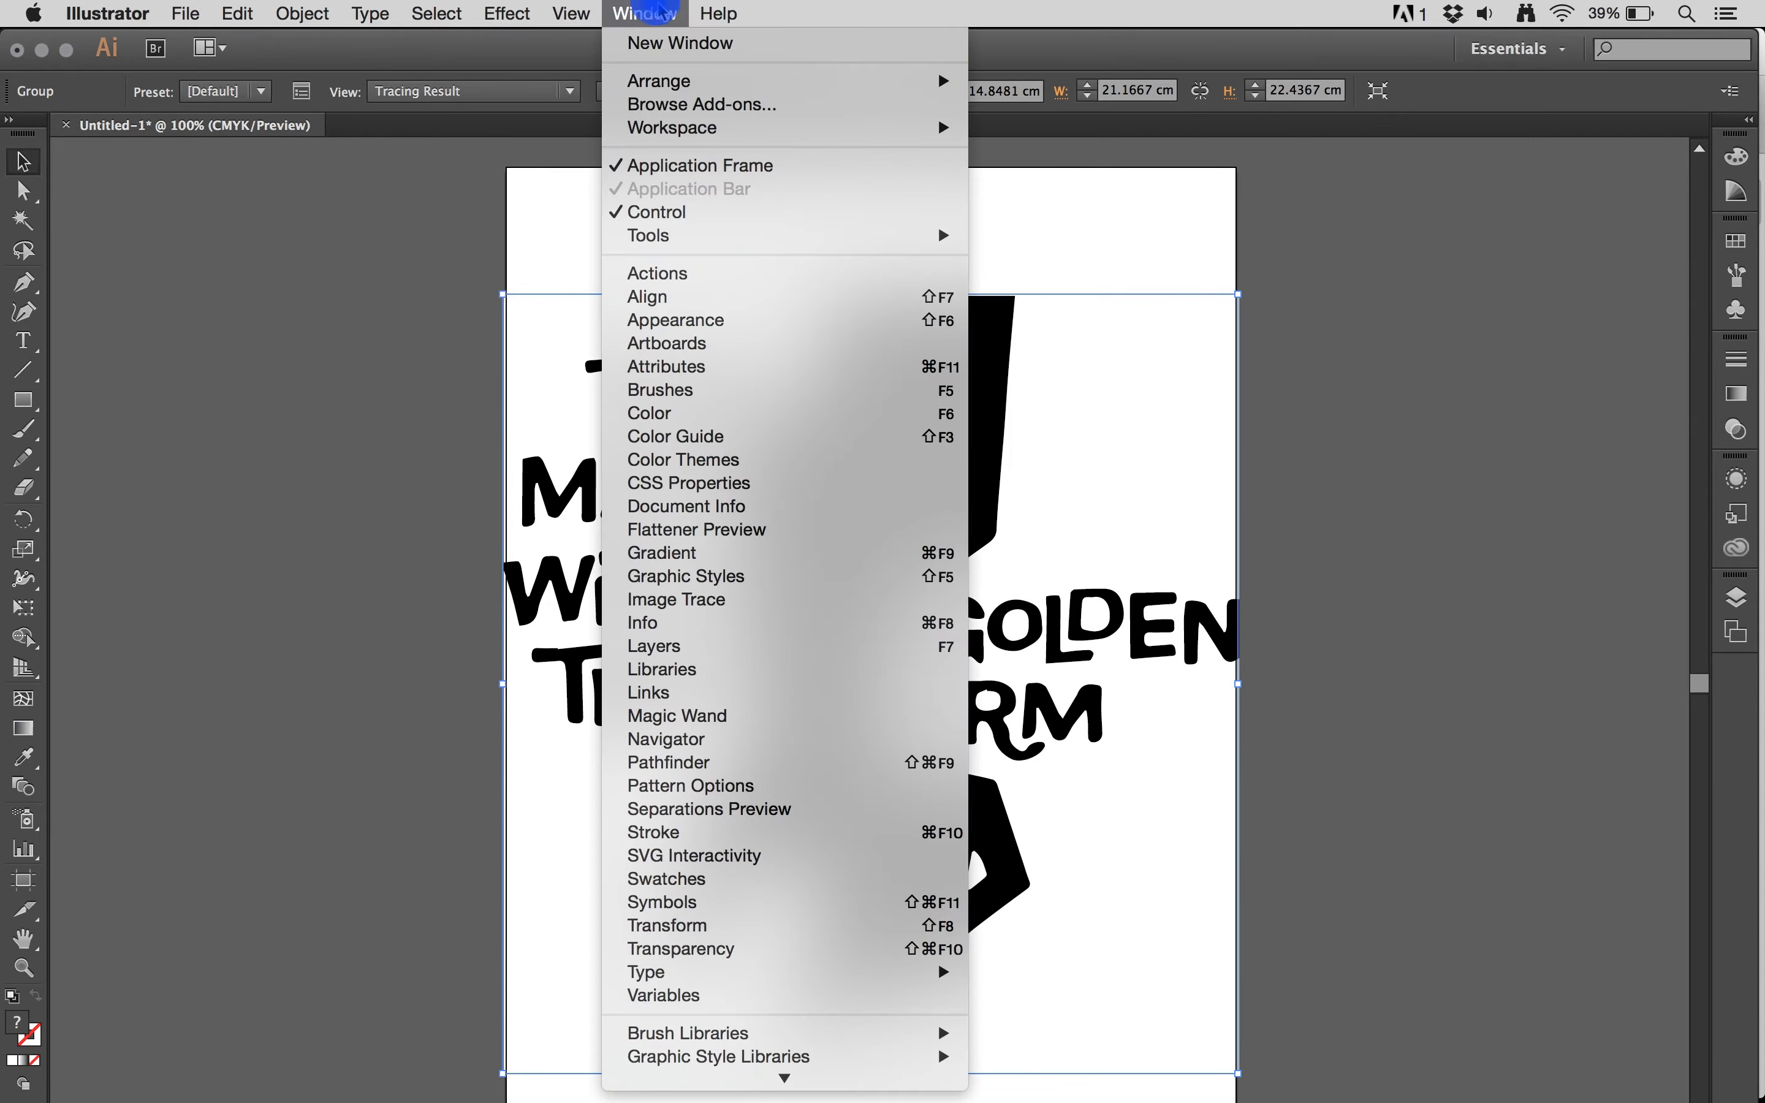
pyautogui.click(678, 599)
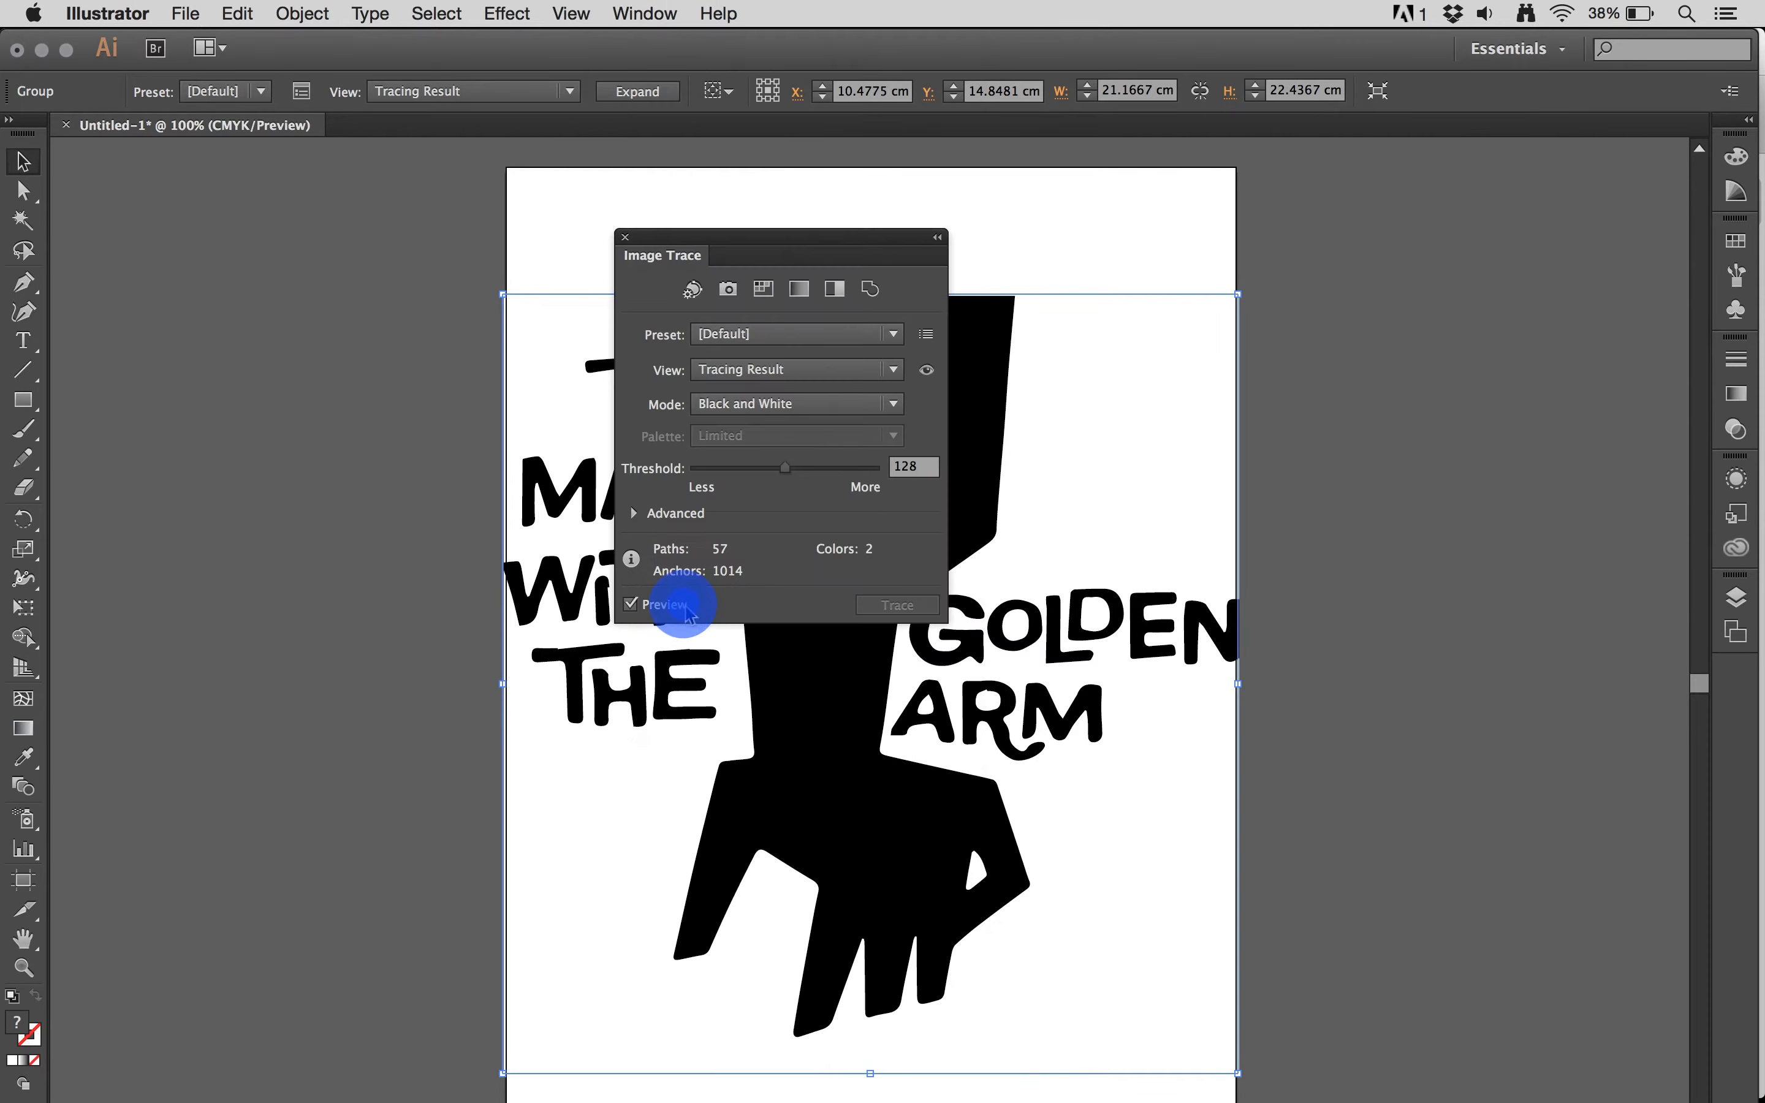
pyautogui.moveTo(826, 249); pyautogui.dragTo(356, 274)
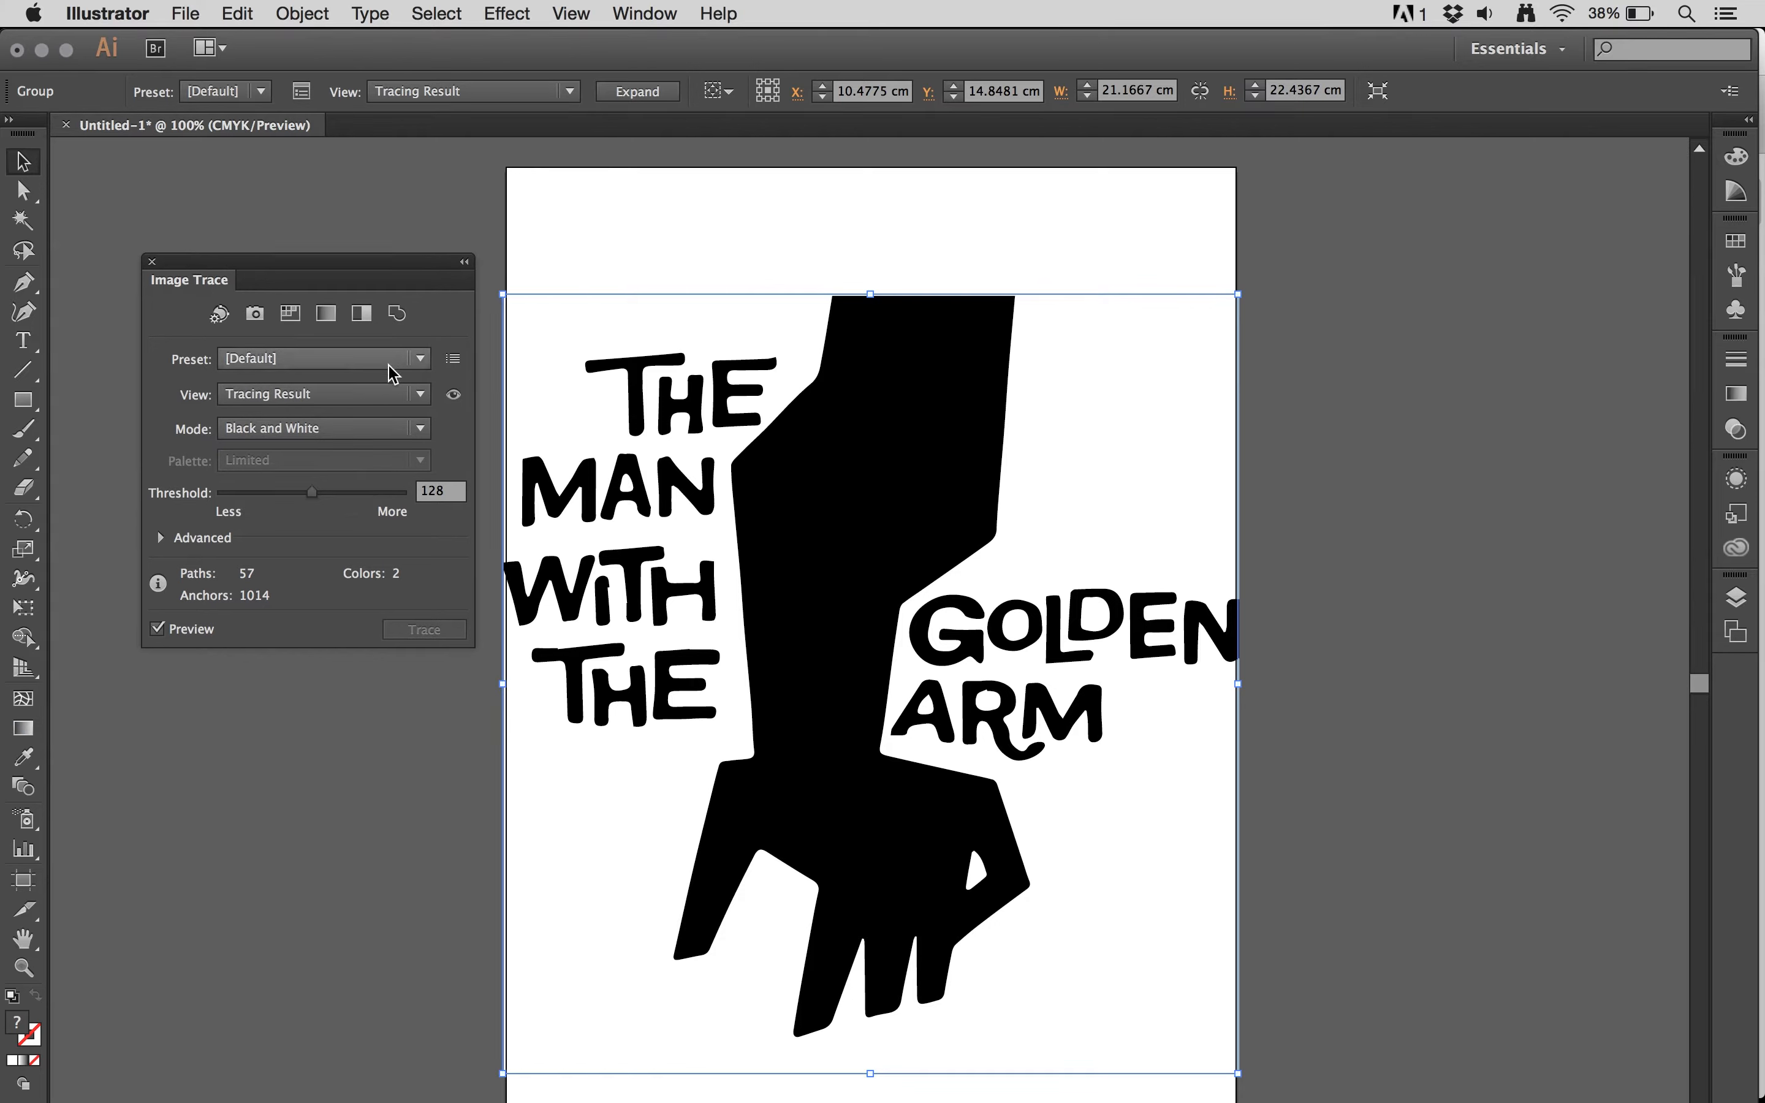
pyautogui.click(246, 431)
pyautogui.click(302, 460)
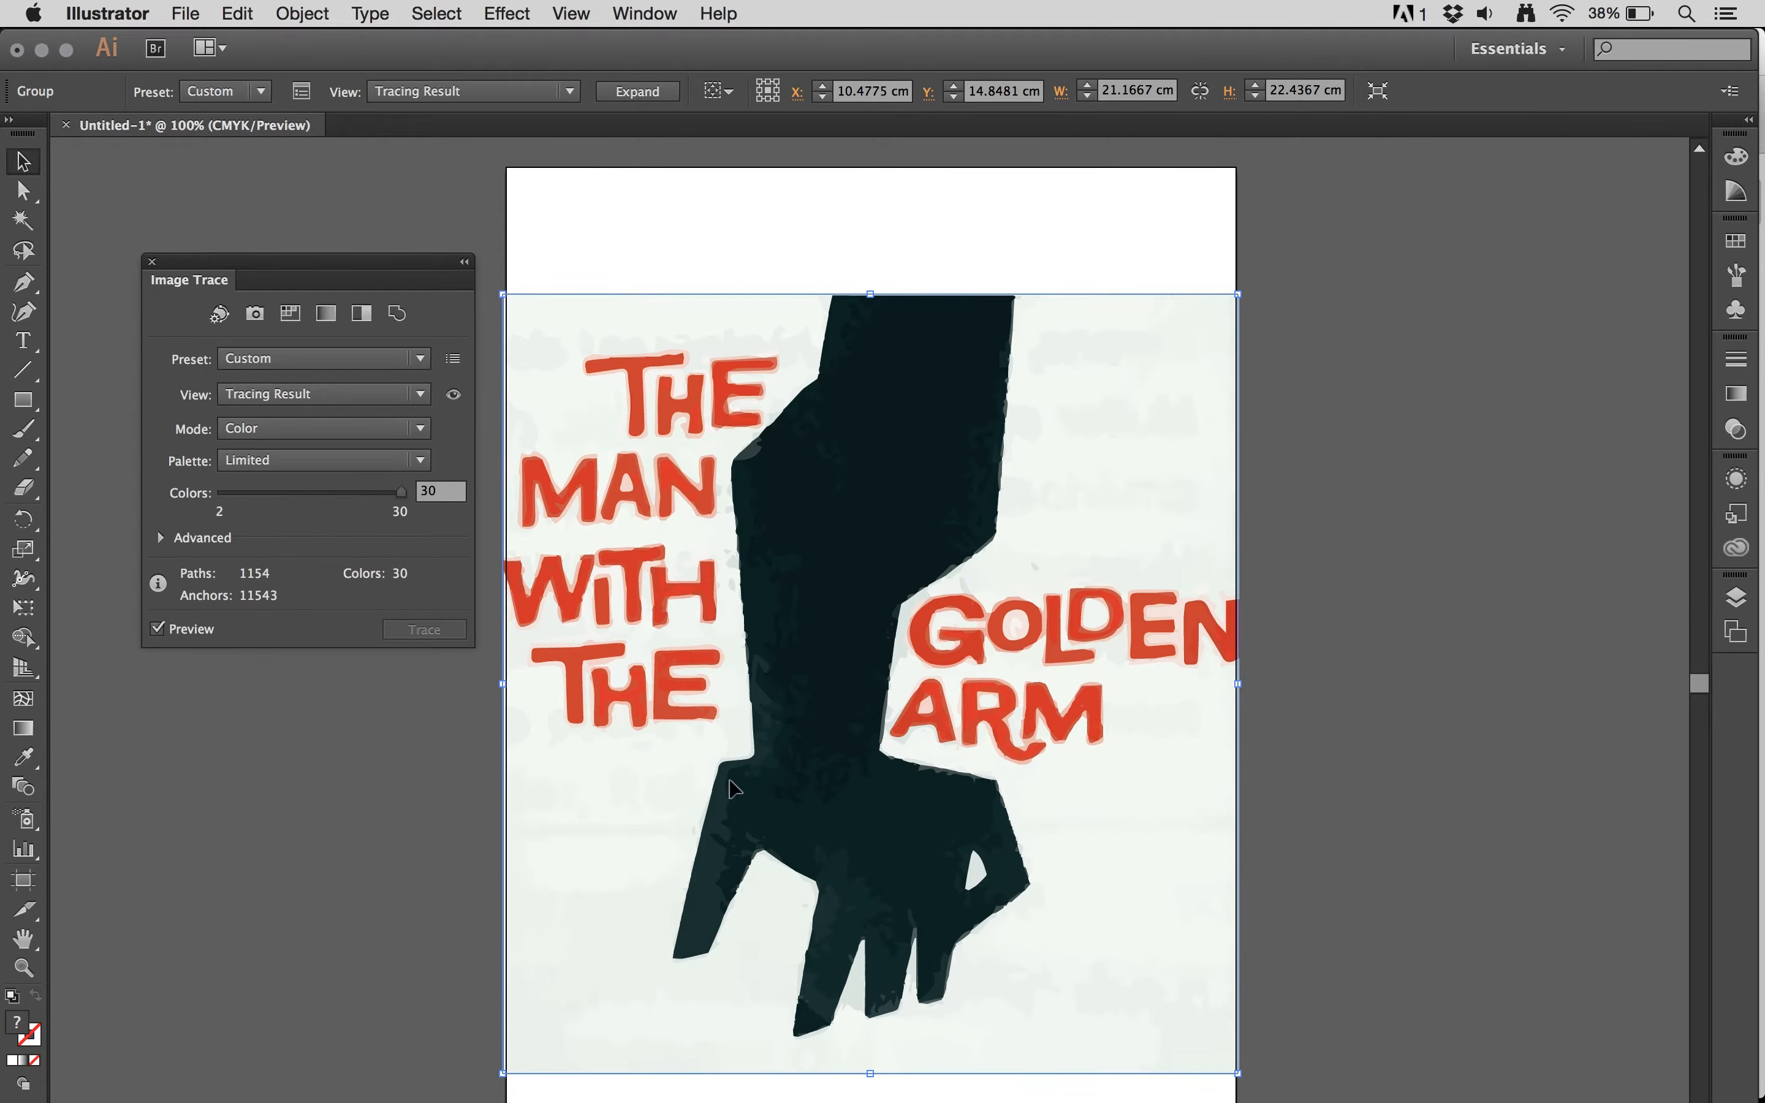
# Check the edges of the traced lettering up close and apply the 3 Colors preset to the tracing
pyautogui.press('super+equal')
pyautogui.press('super+equal')
pyautogui.press('super+equal')
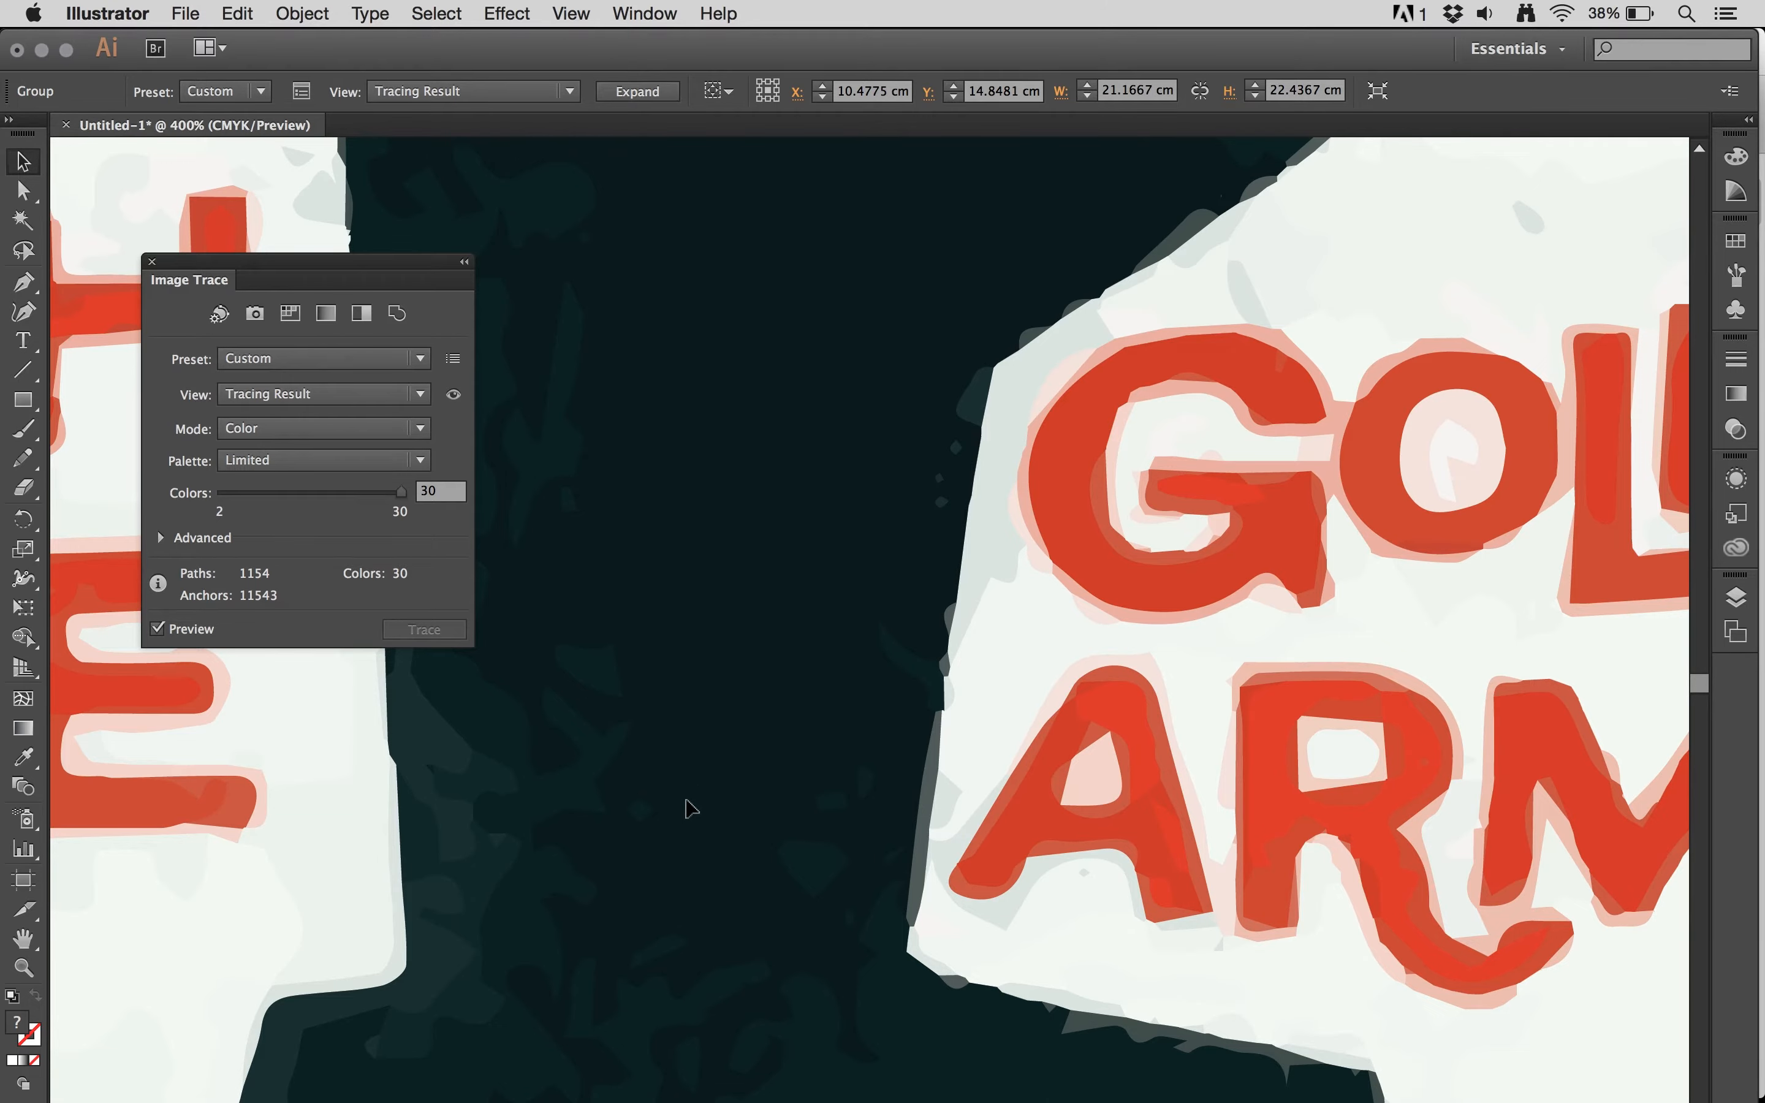
pyautogui.hscroll(-15, 690, 808)
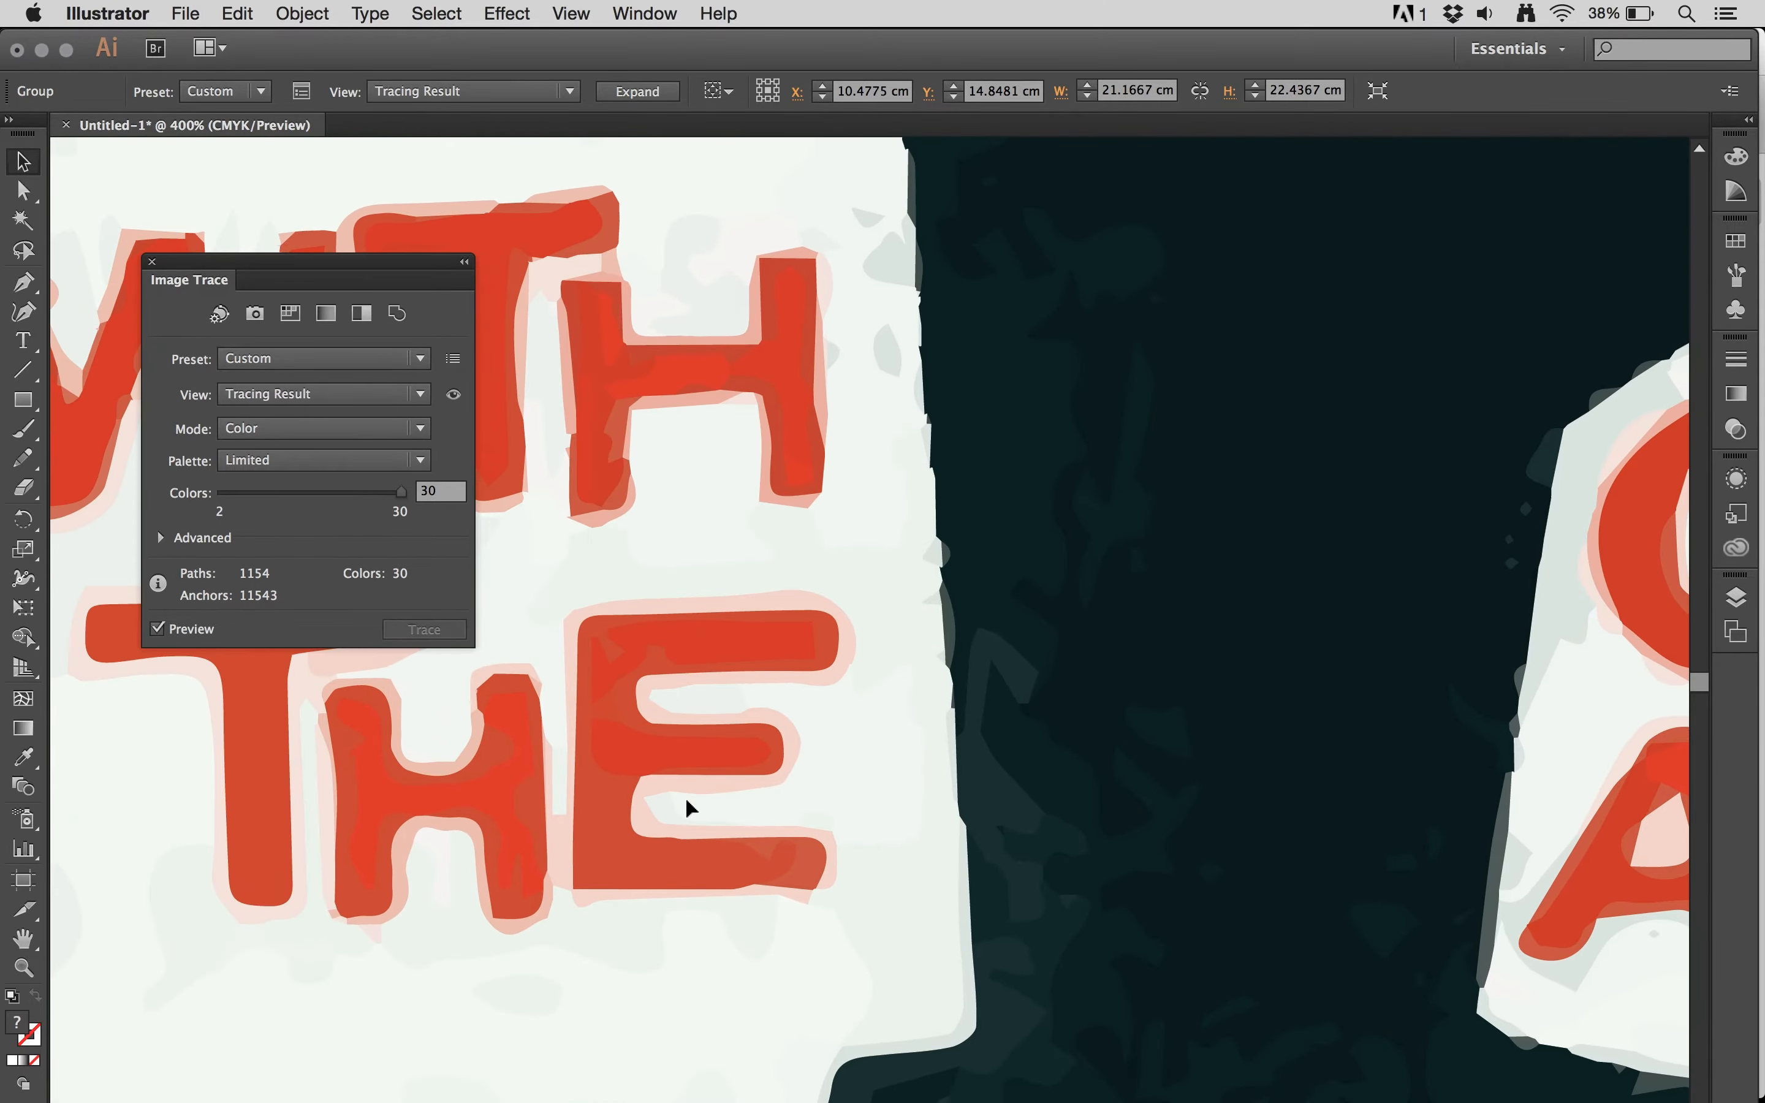
pyautogui.scroll(5, 686, 796)
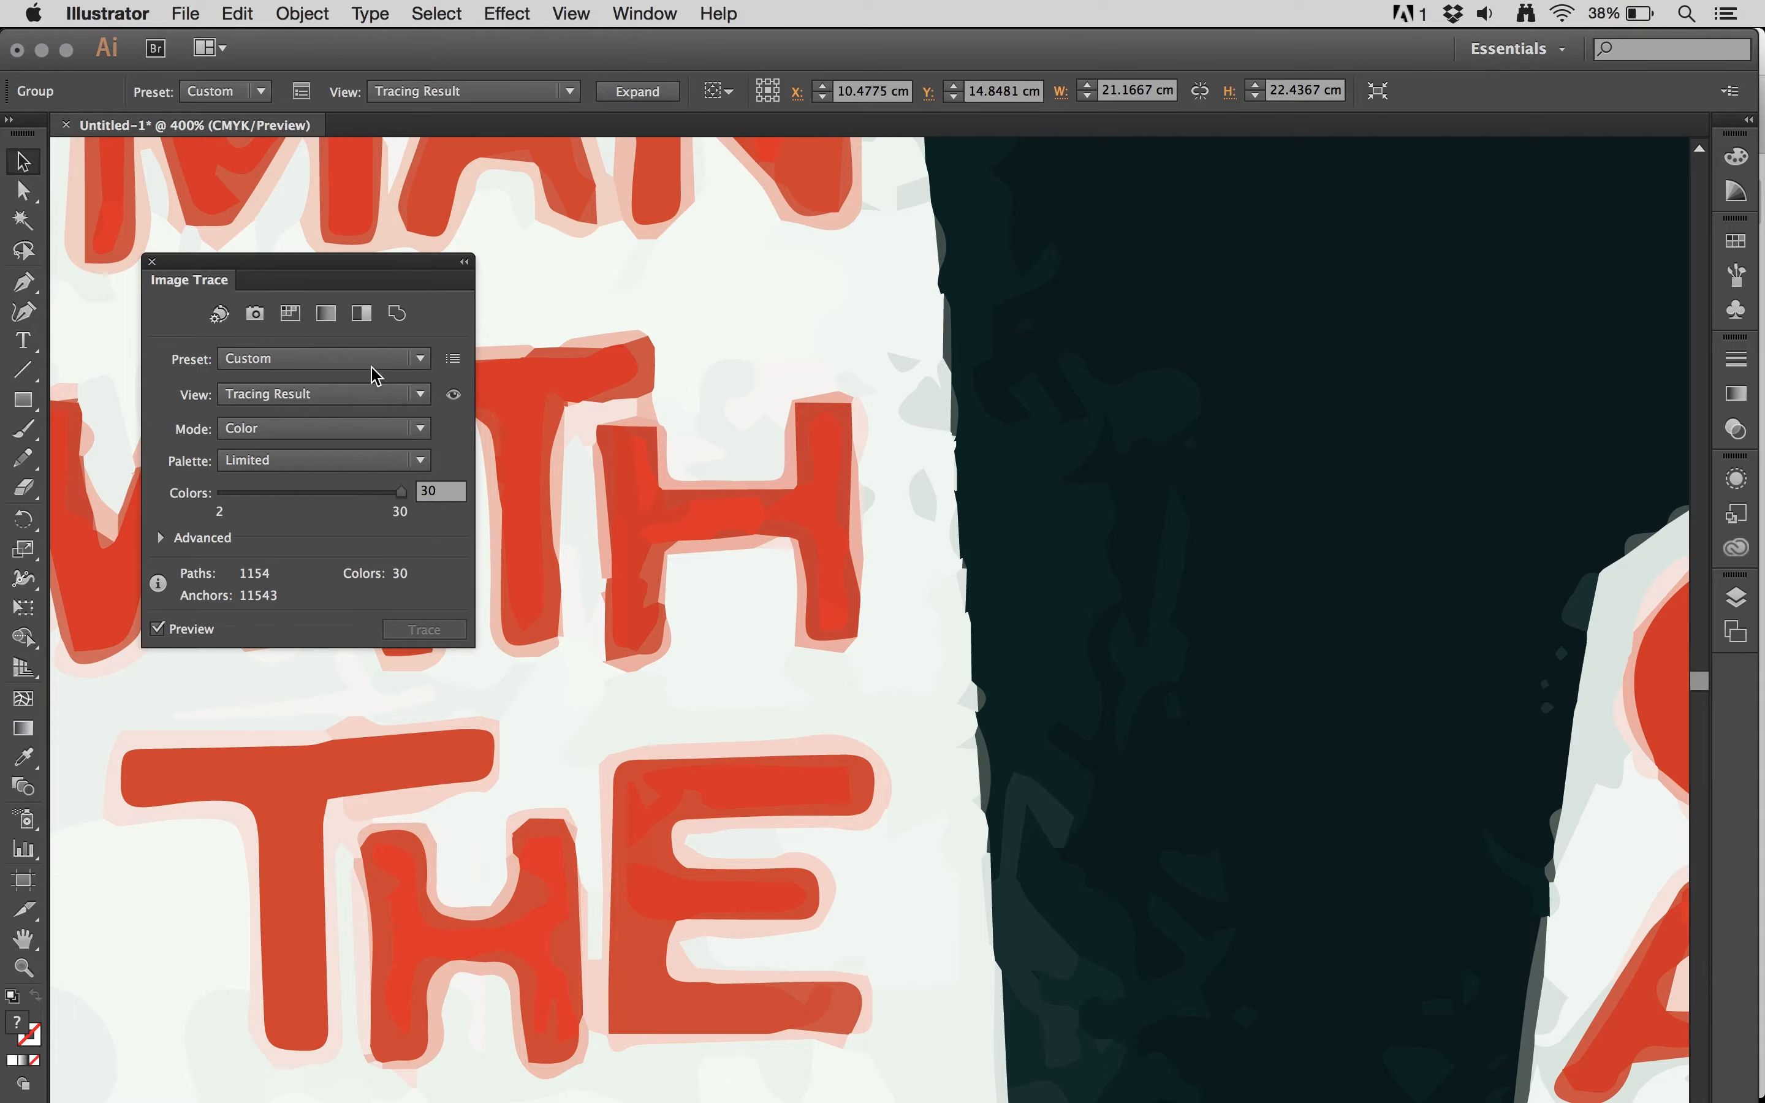
pyautogui.click(345, 359)
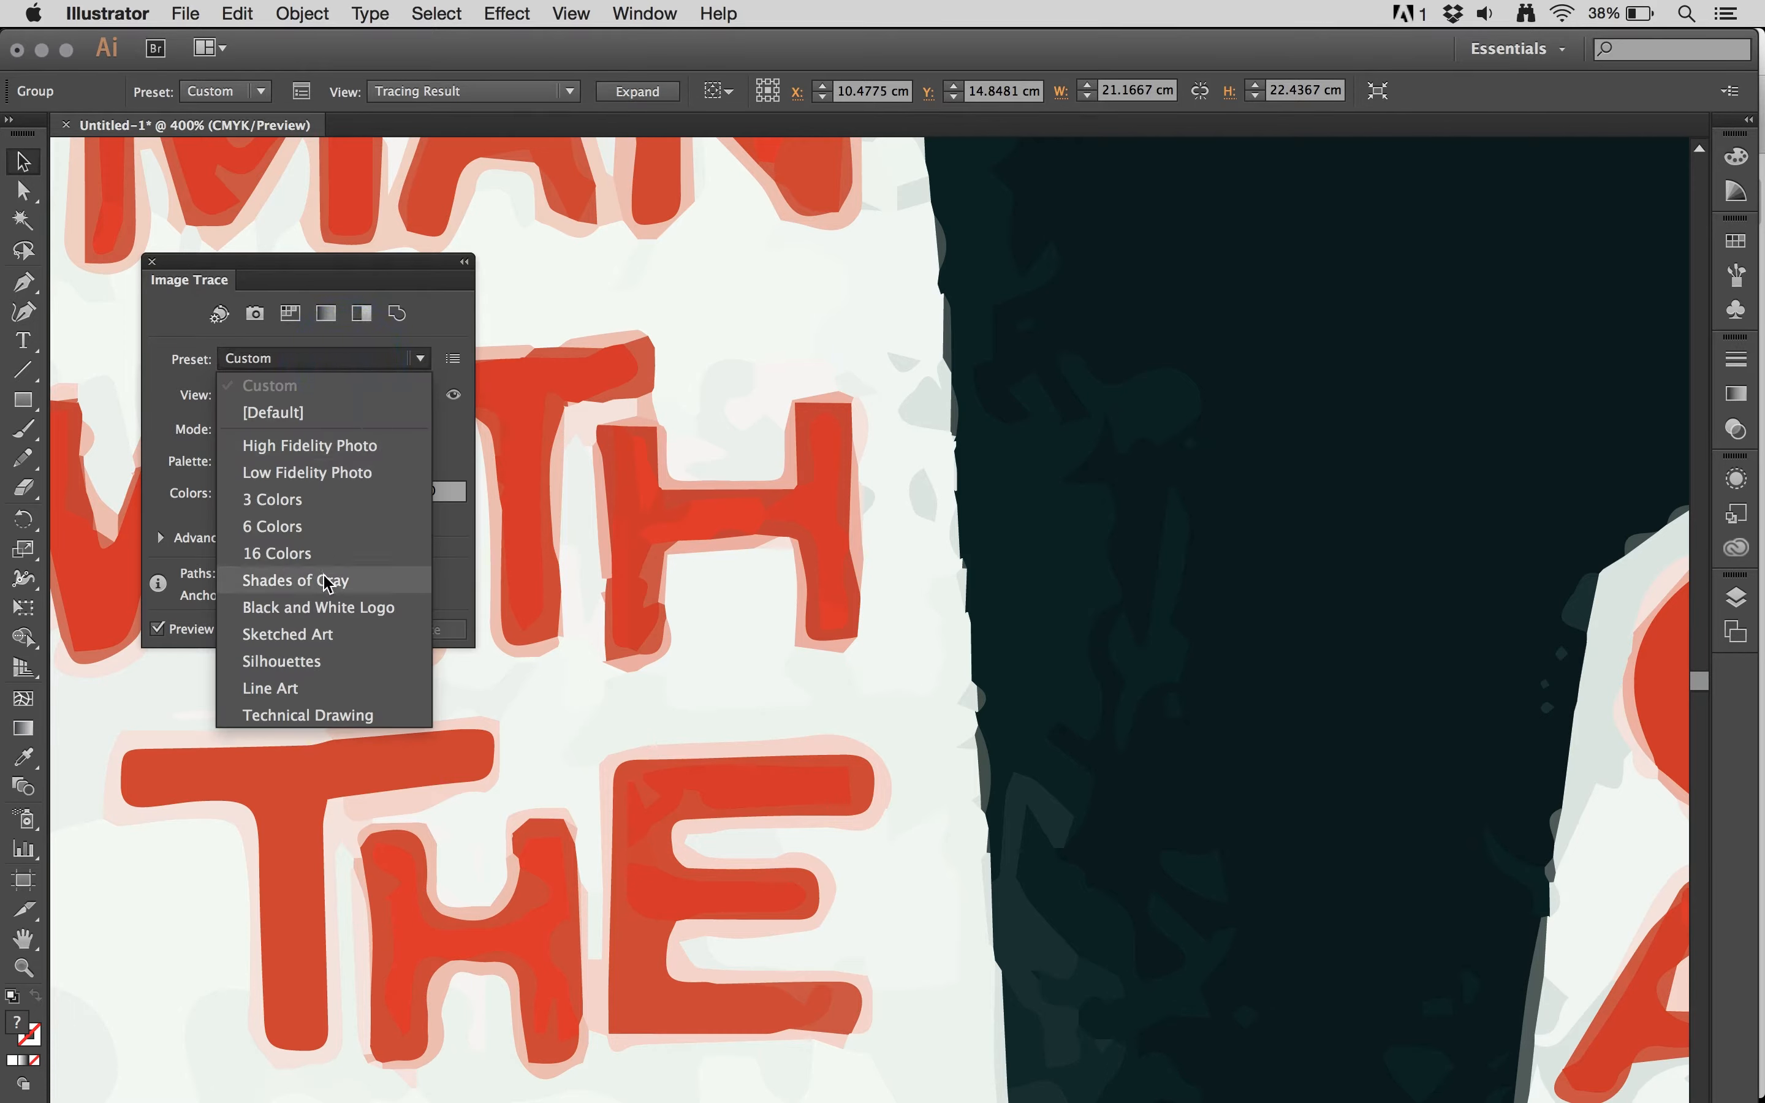
pyautogui.click(312, 502)
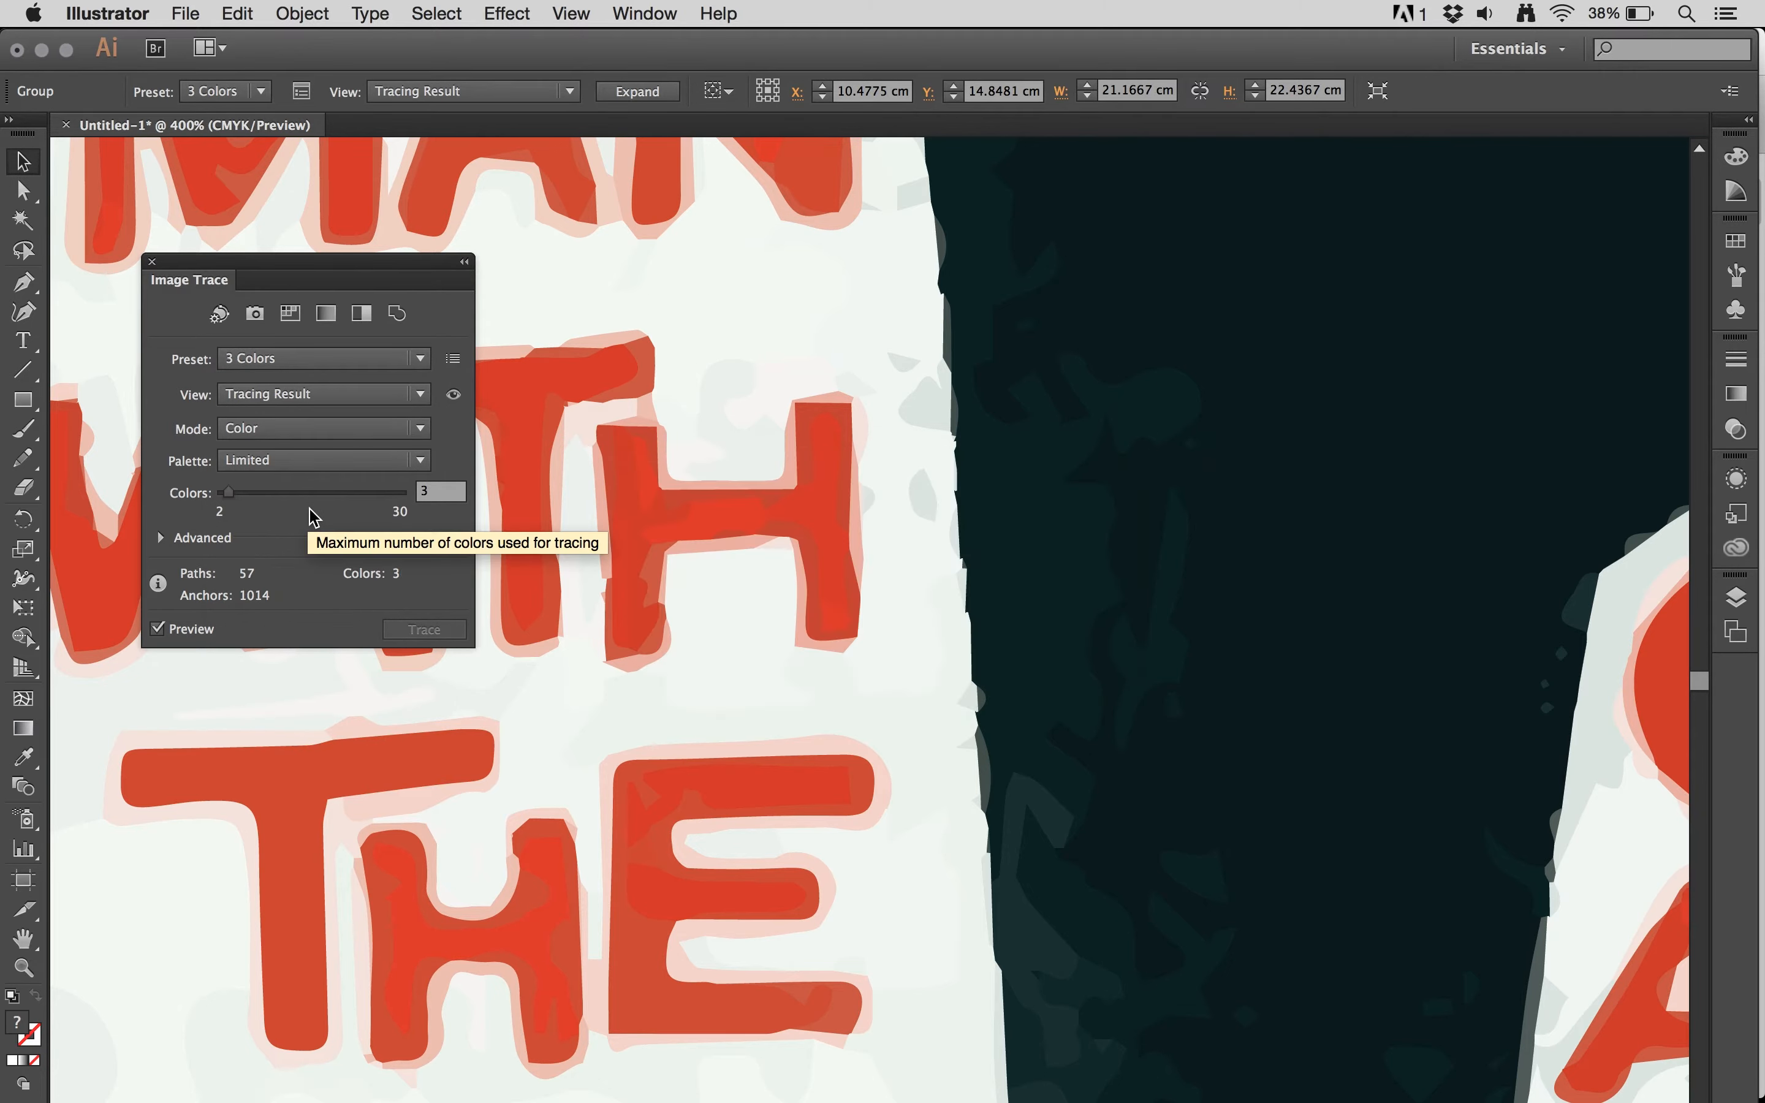
# Examine the three-color tracing of the lettering and hand, and compare it with the original poster in Firefox
pyautogui.scroll(-5, 749, 689)
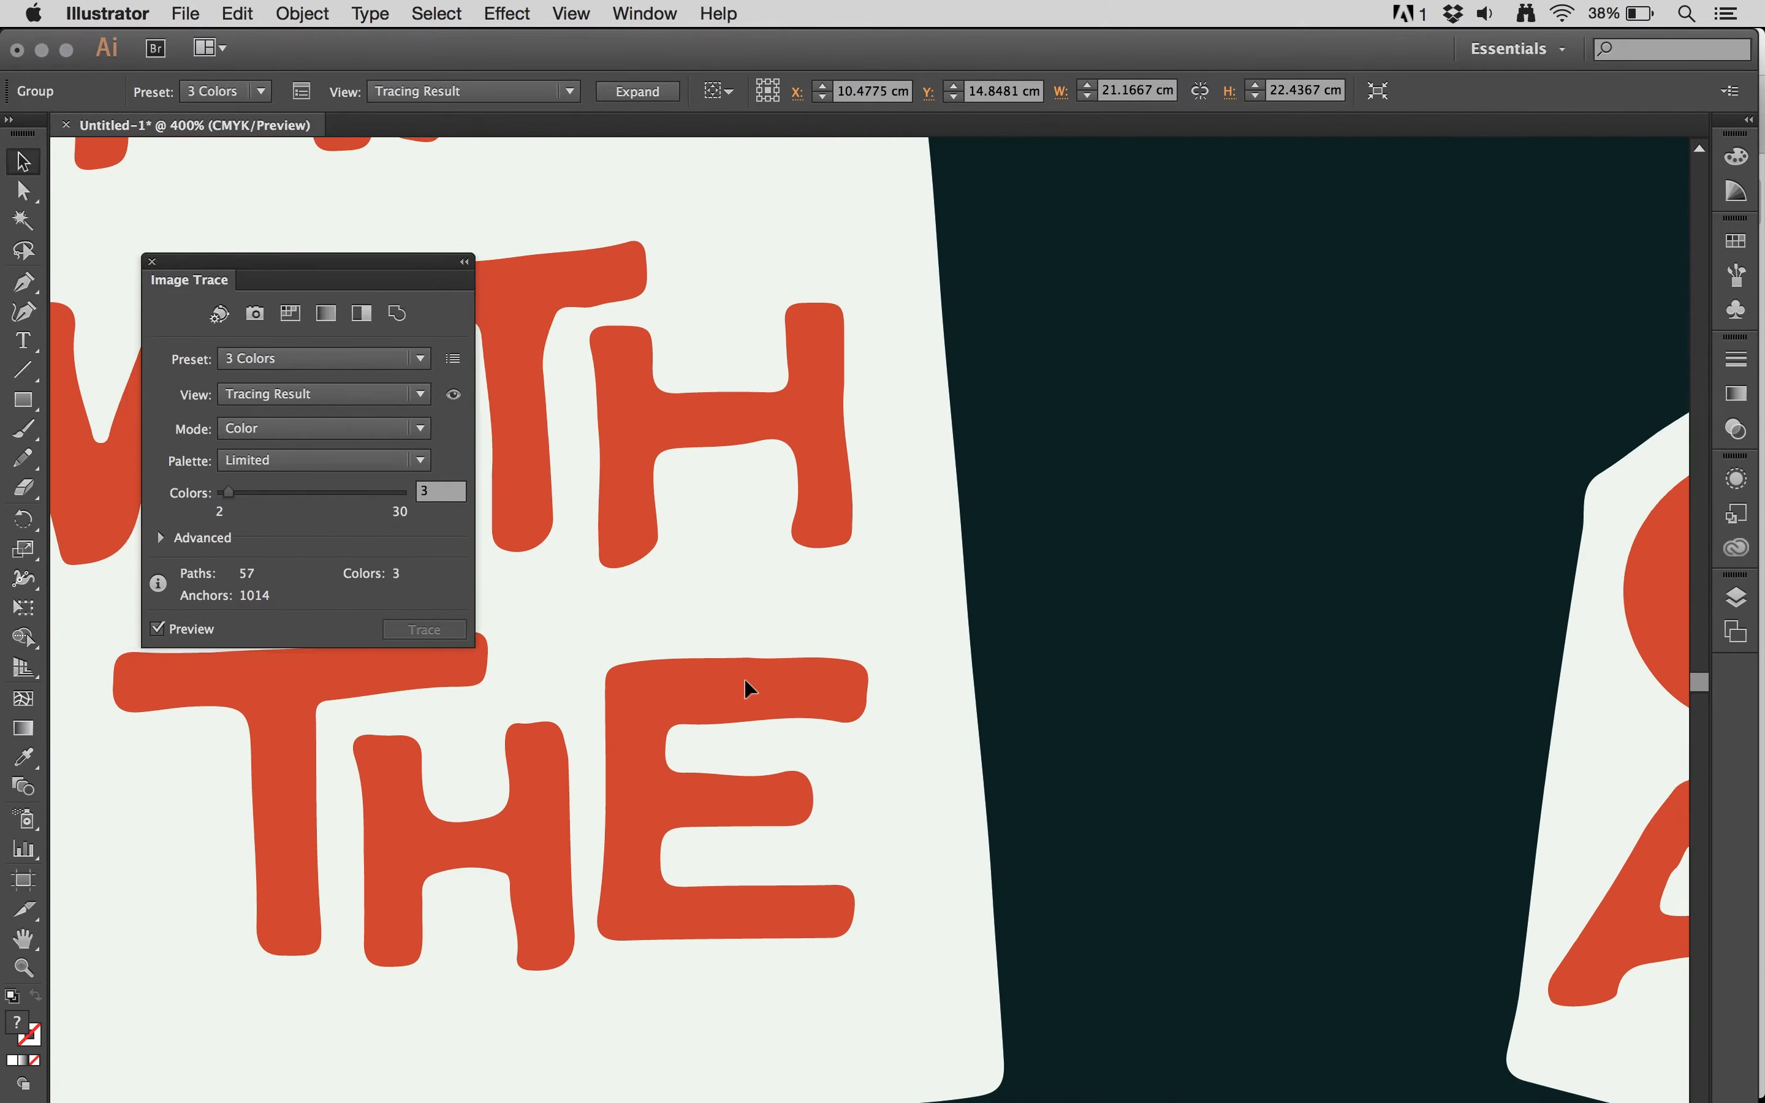
pyautogui.hscroll(7, 749, 689)
pyautogui.press('super+minus')
pyautogui.press('super+minus')
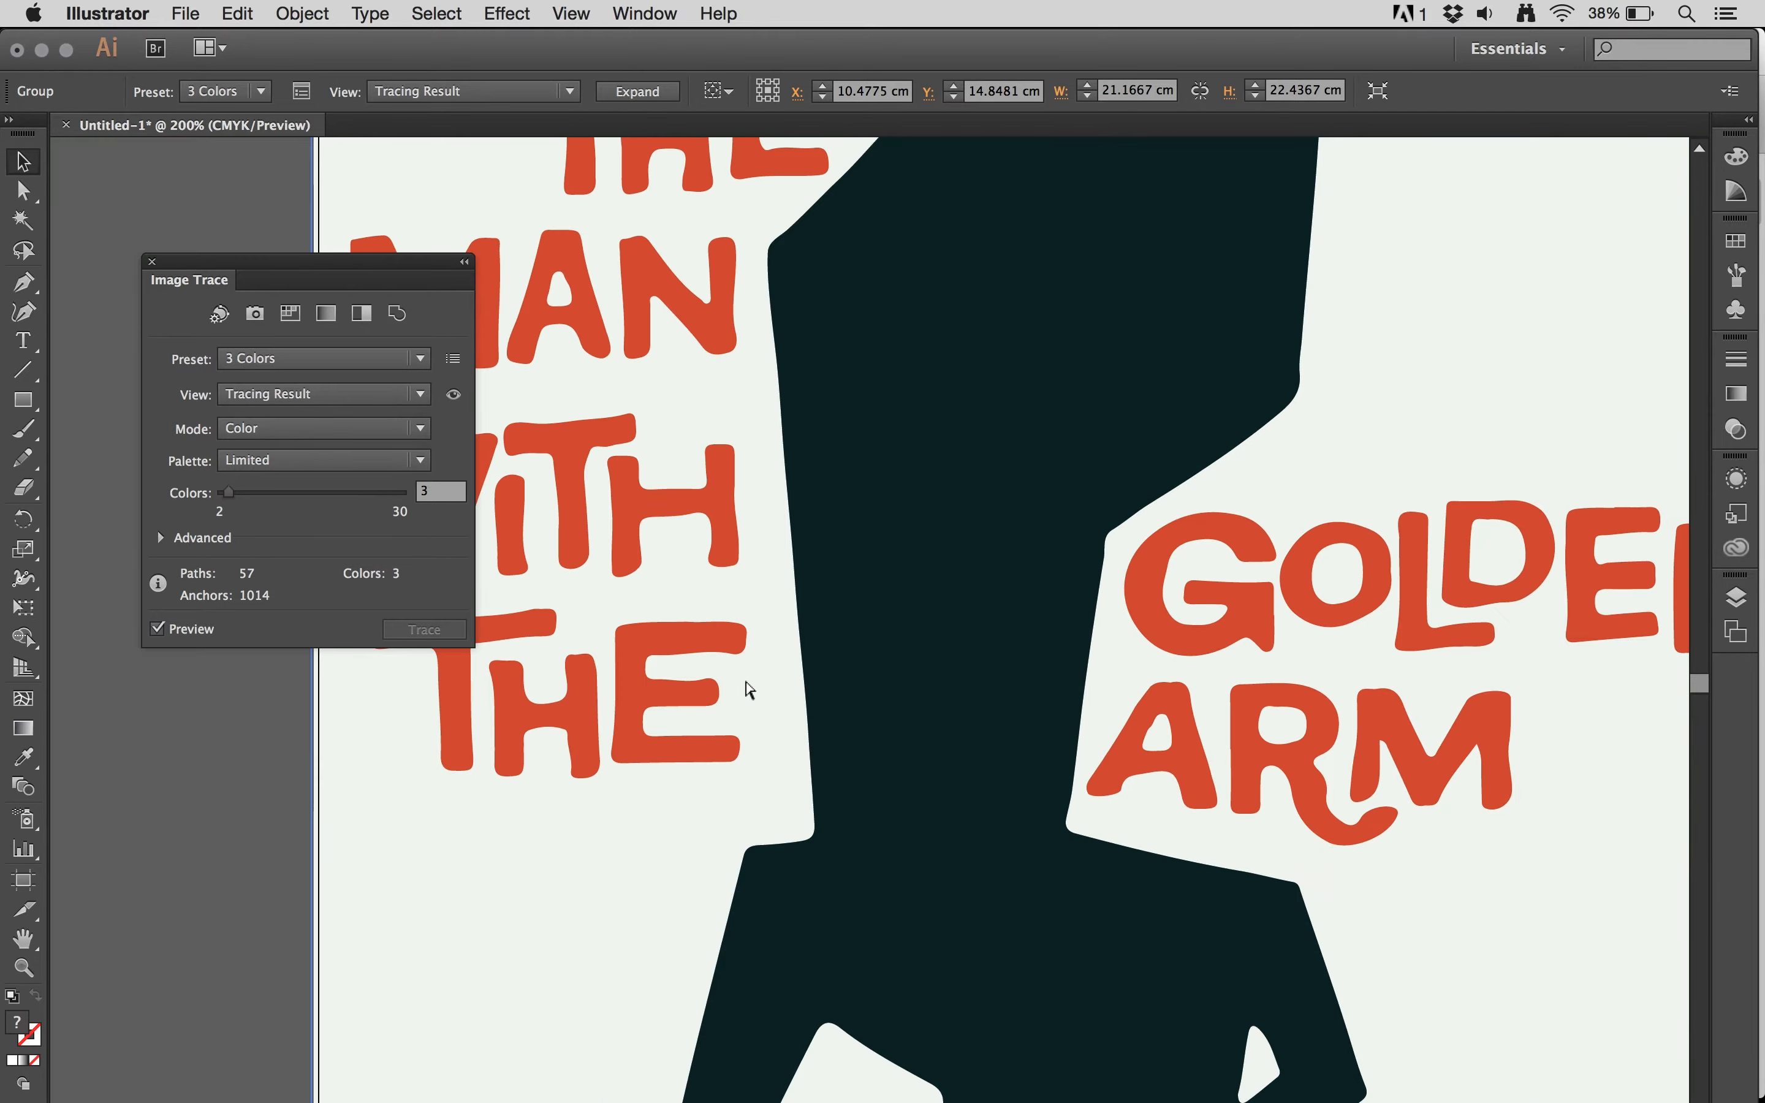
pyautogui.press('super+minus')
pyautogui.scroll(-4, 1060, 874)
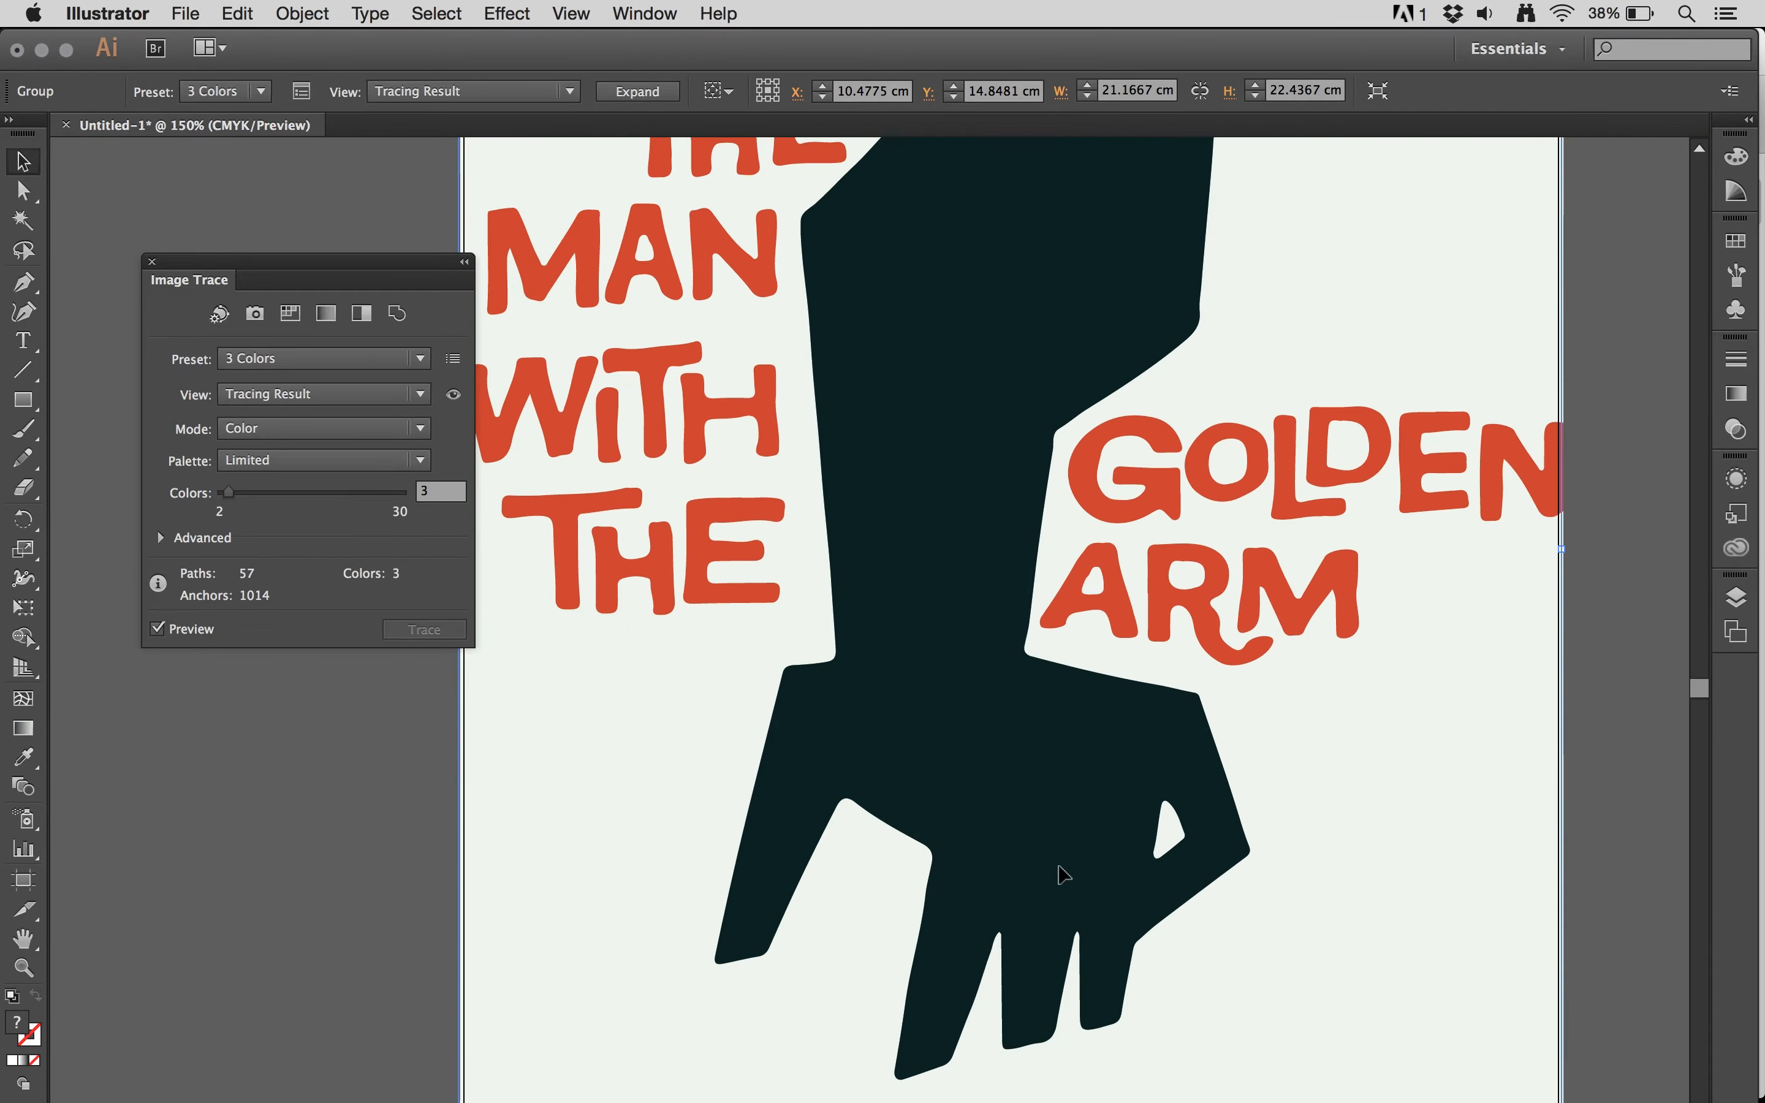
pyautogui.hscroll(2, 1060, 874)
pyautogui.scroll(2, 1062, 874)
pyautogui.hscroll(-1, 1062, 874)
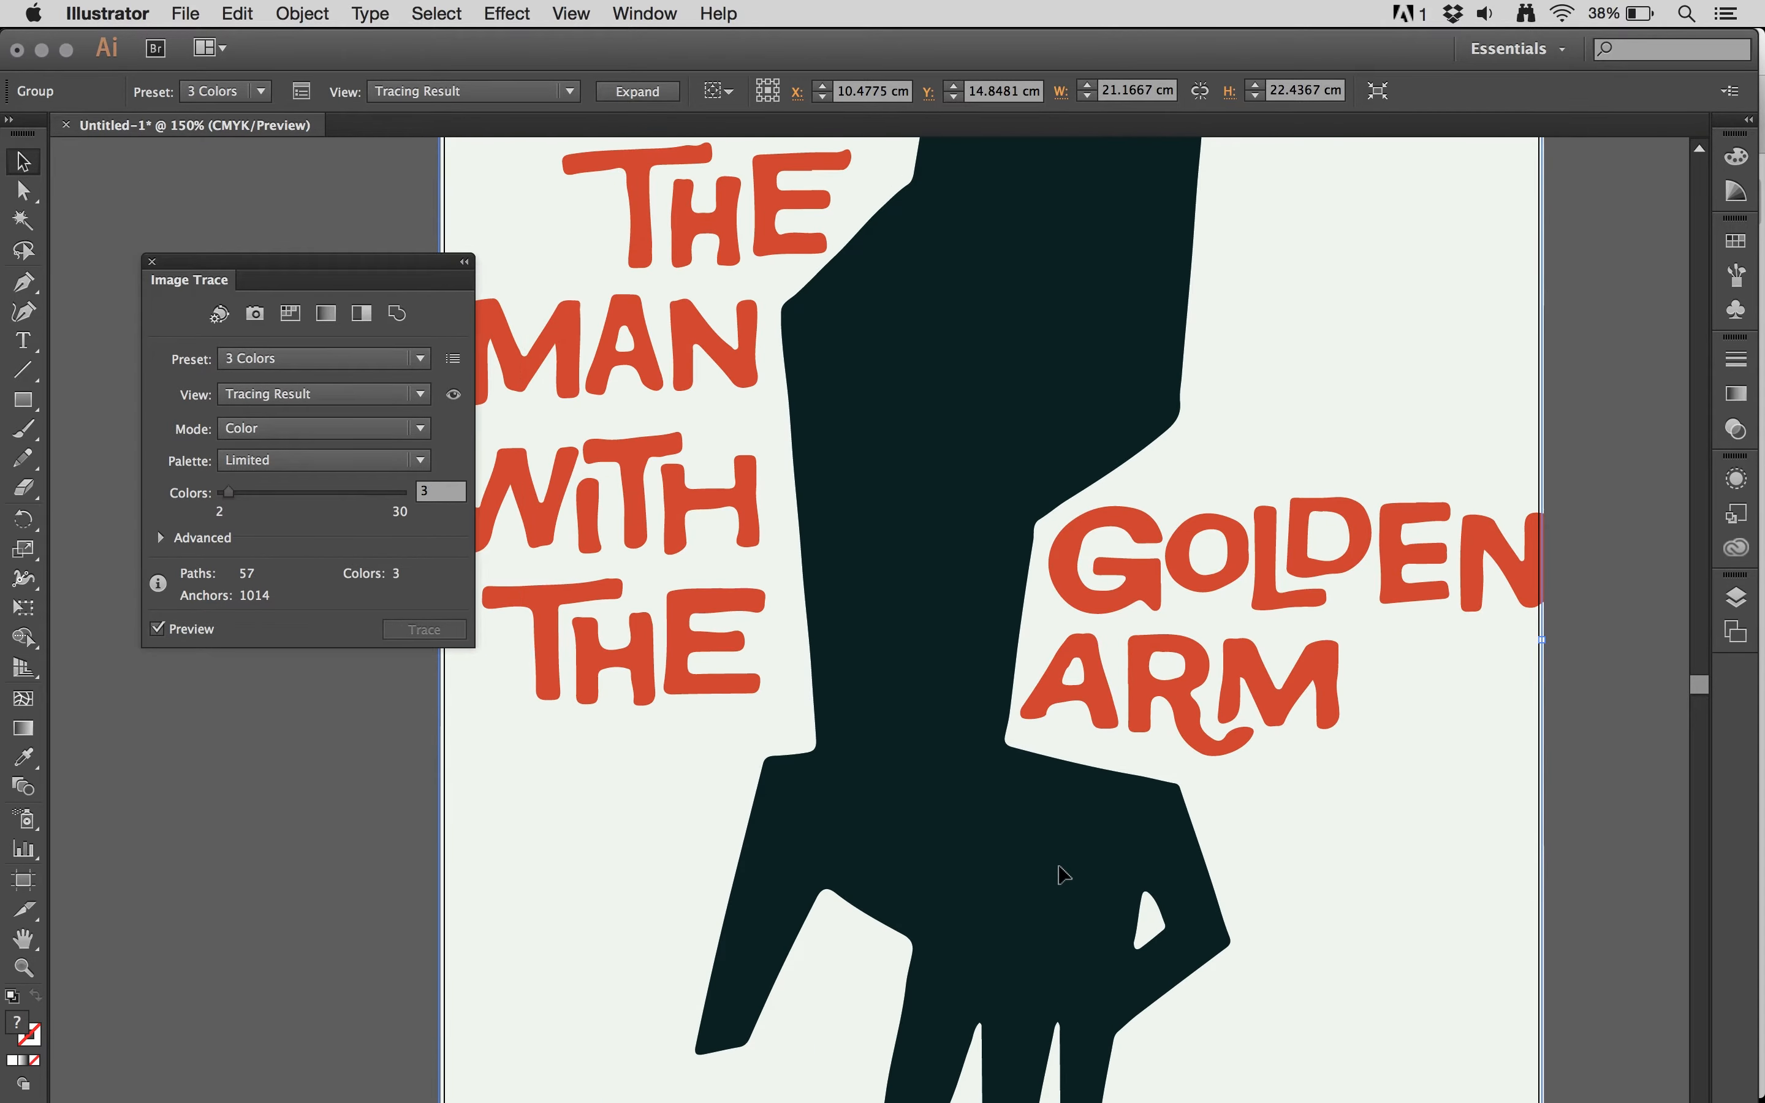
pyautogui.press('super+Tab')
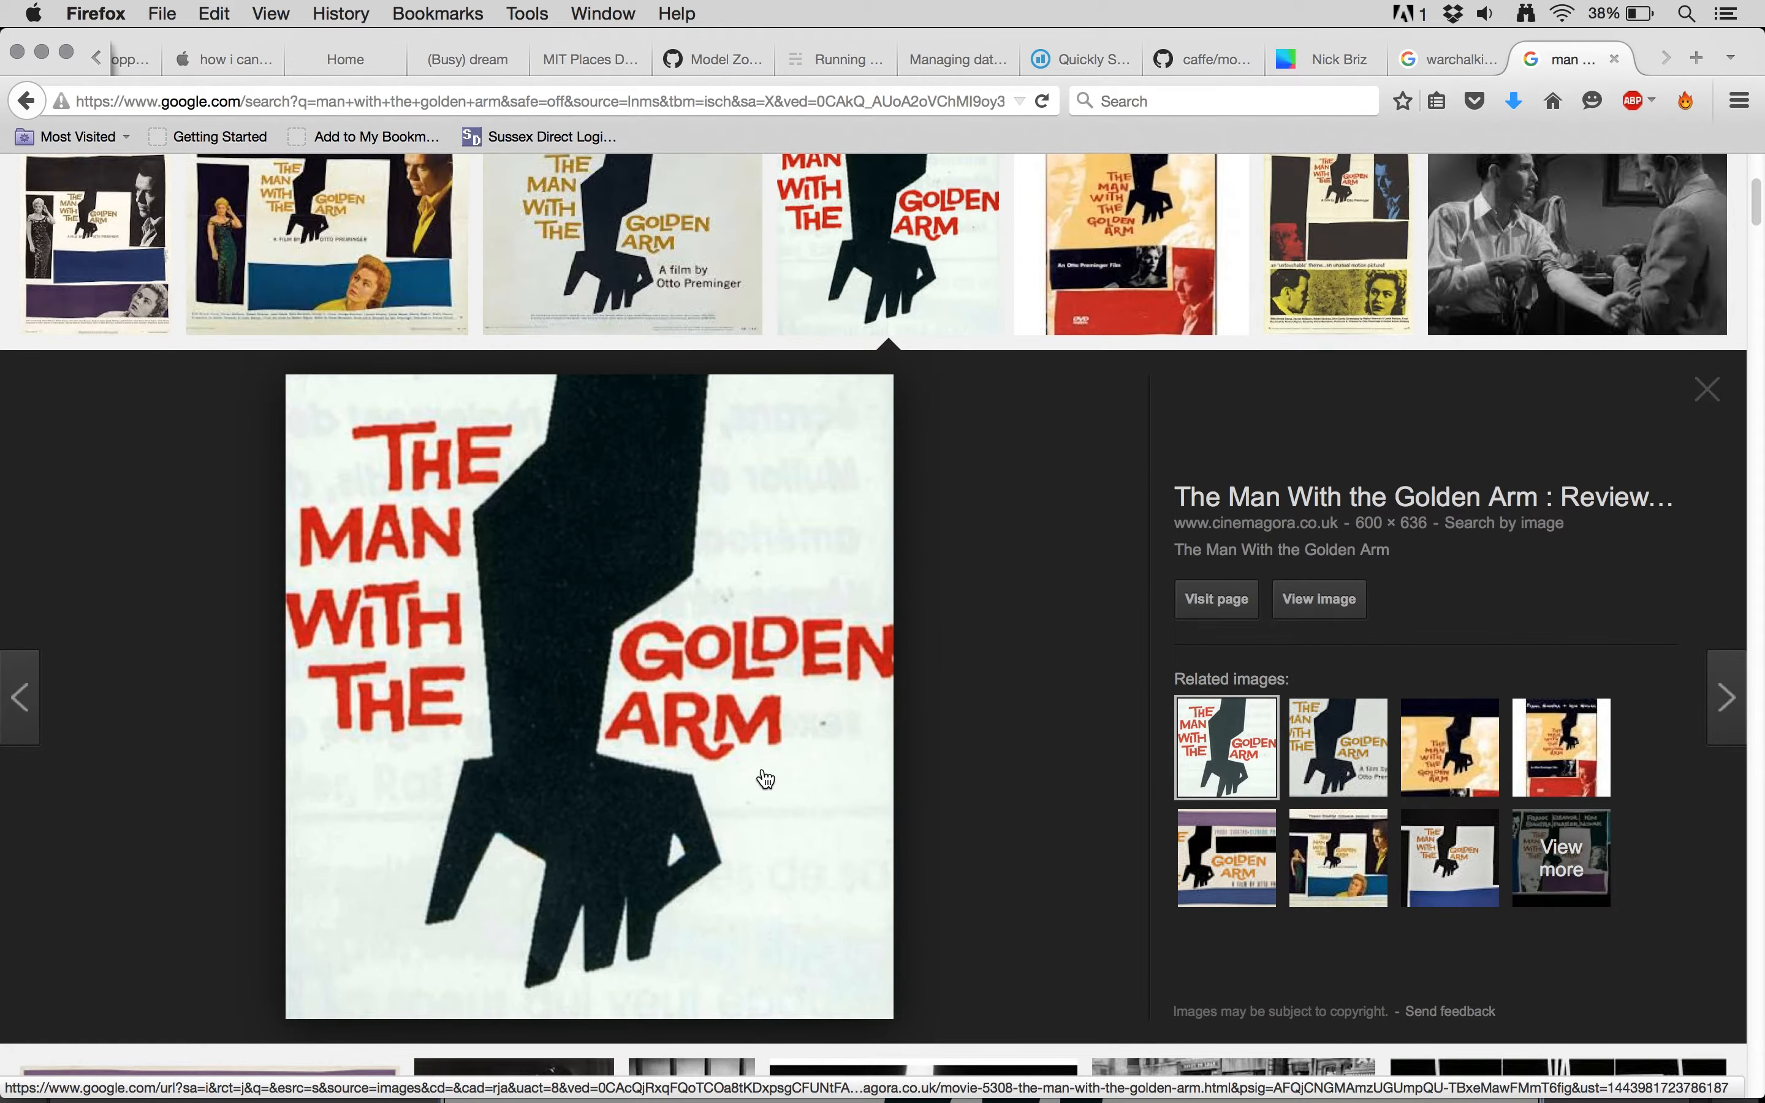
pyautogui.press('super+Tab')
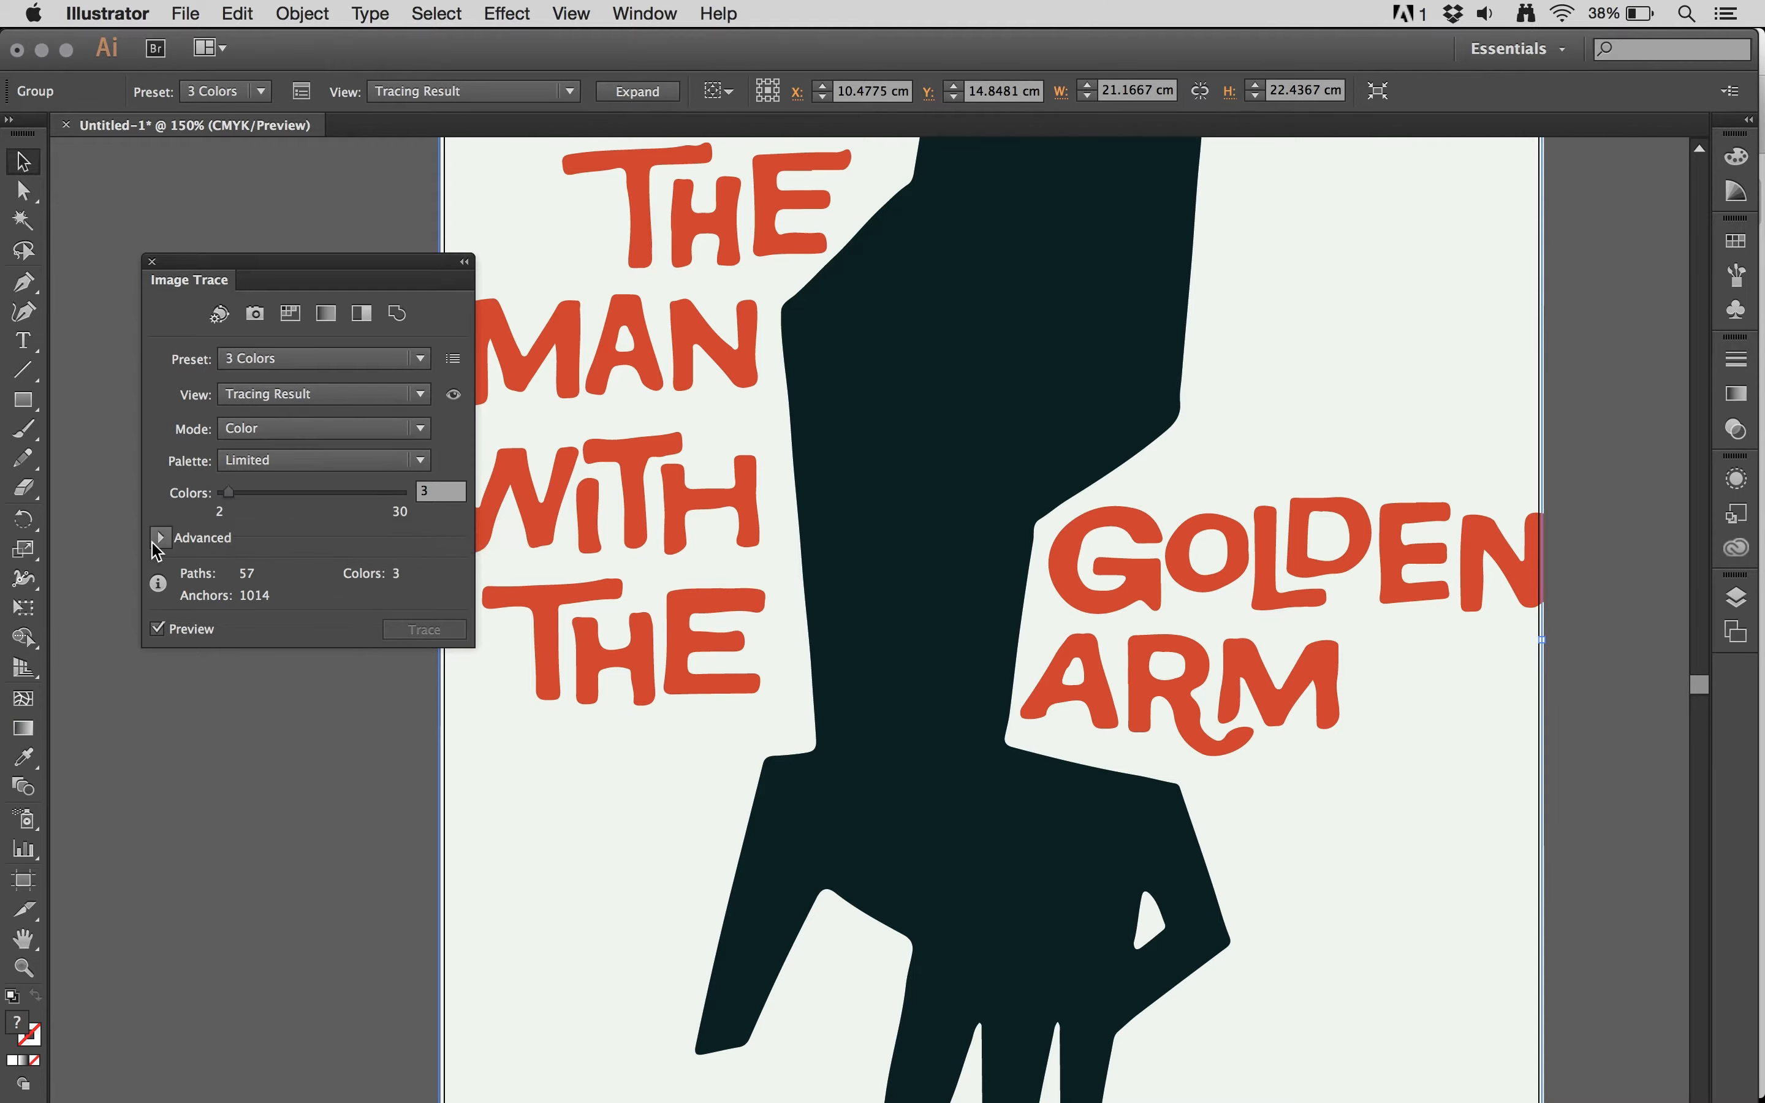
# Try a limit of 8 colors for the tracing and set it back to 3
pyautogui.click(264, 498)
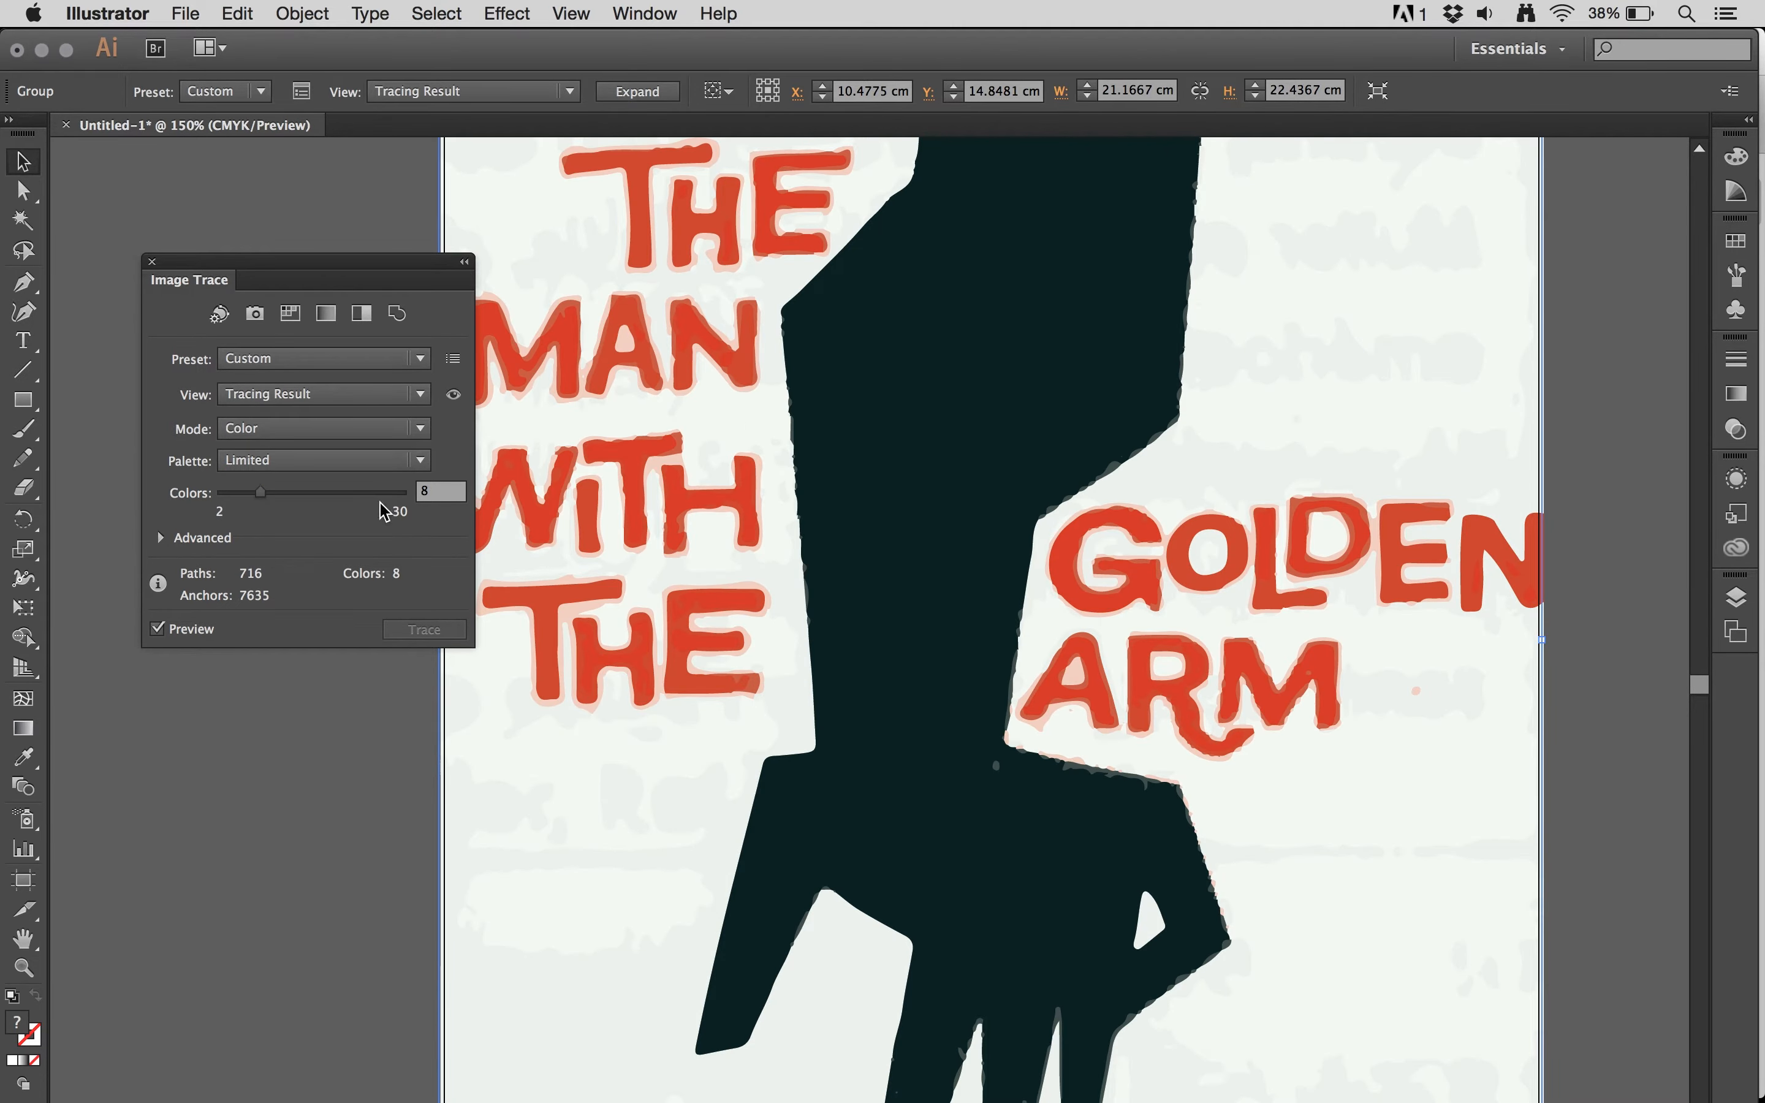
pyautogui.click(441, 491)
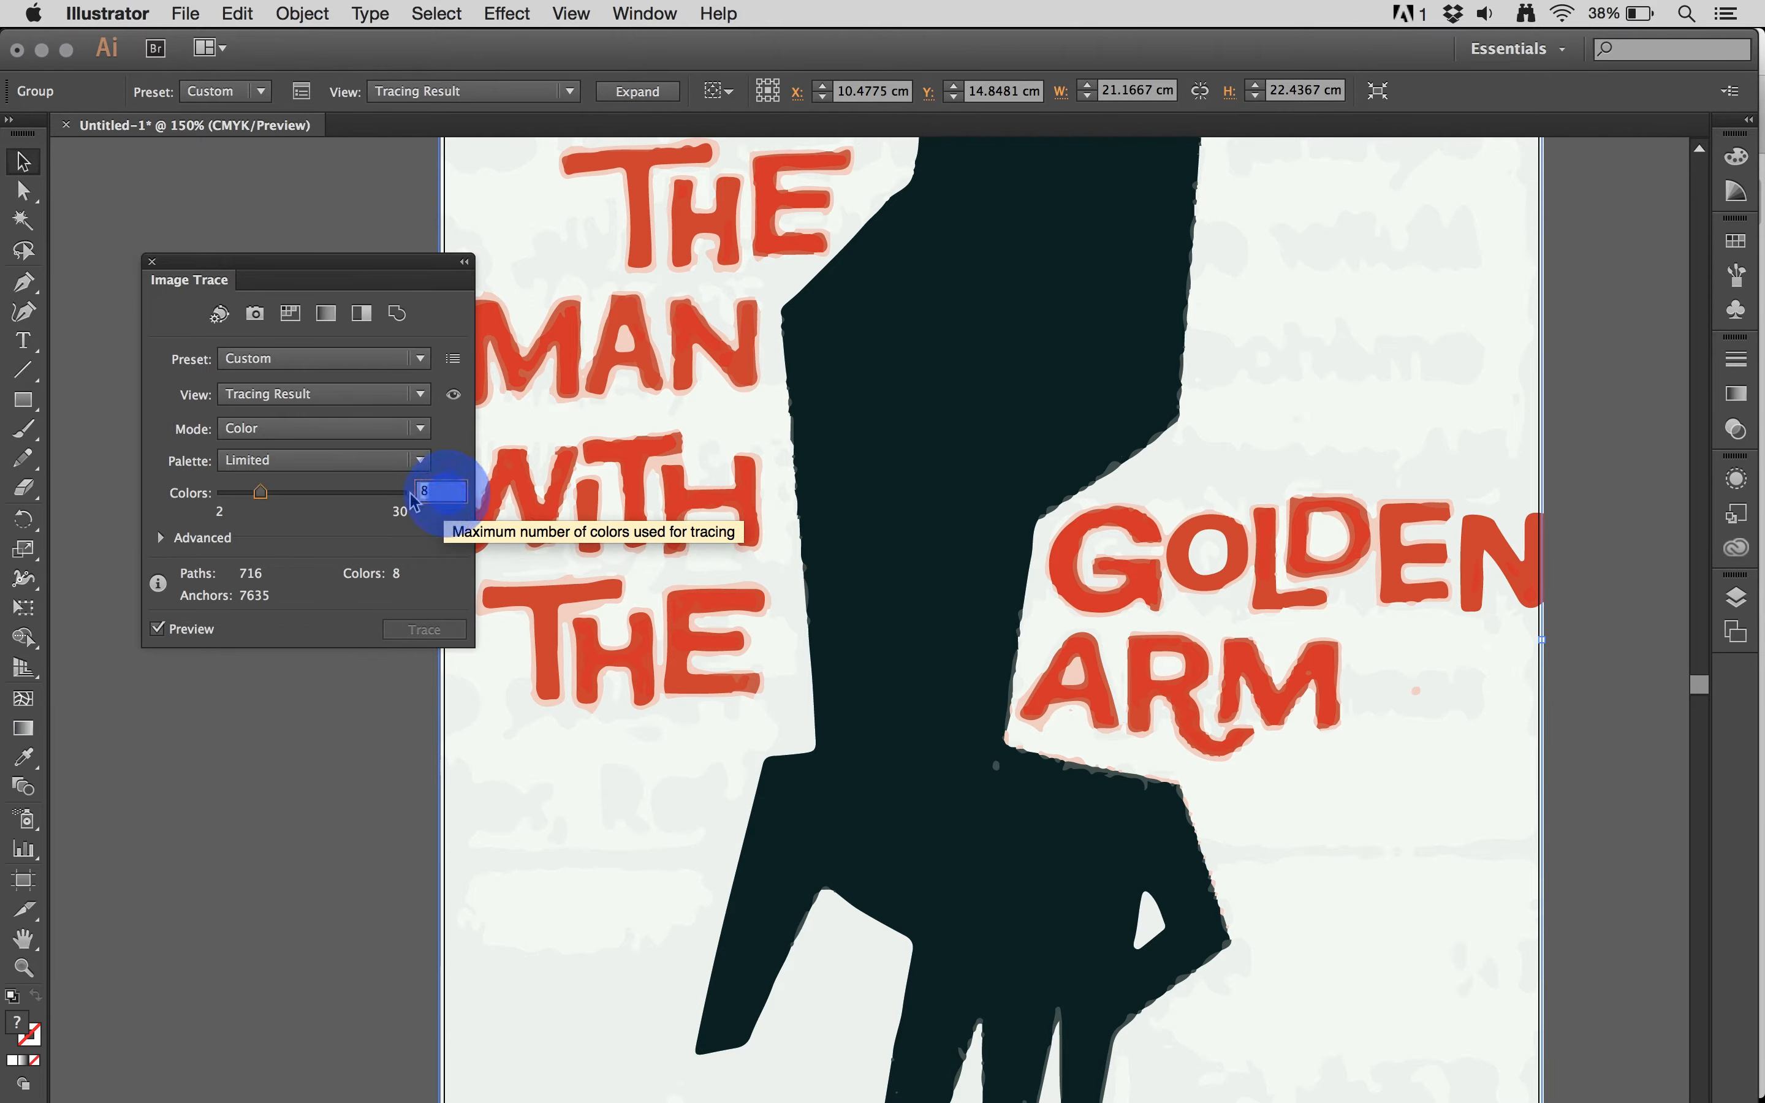
pyautogui.write('3')
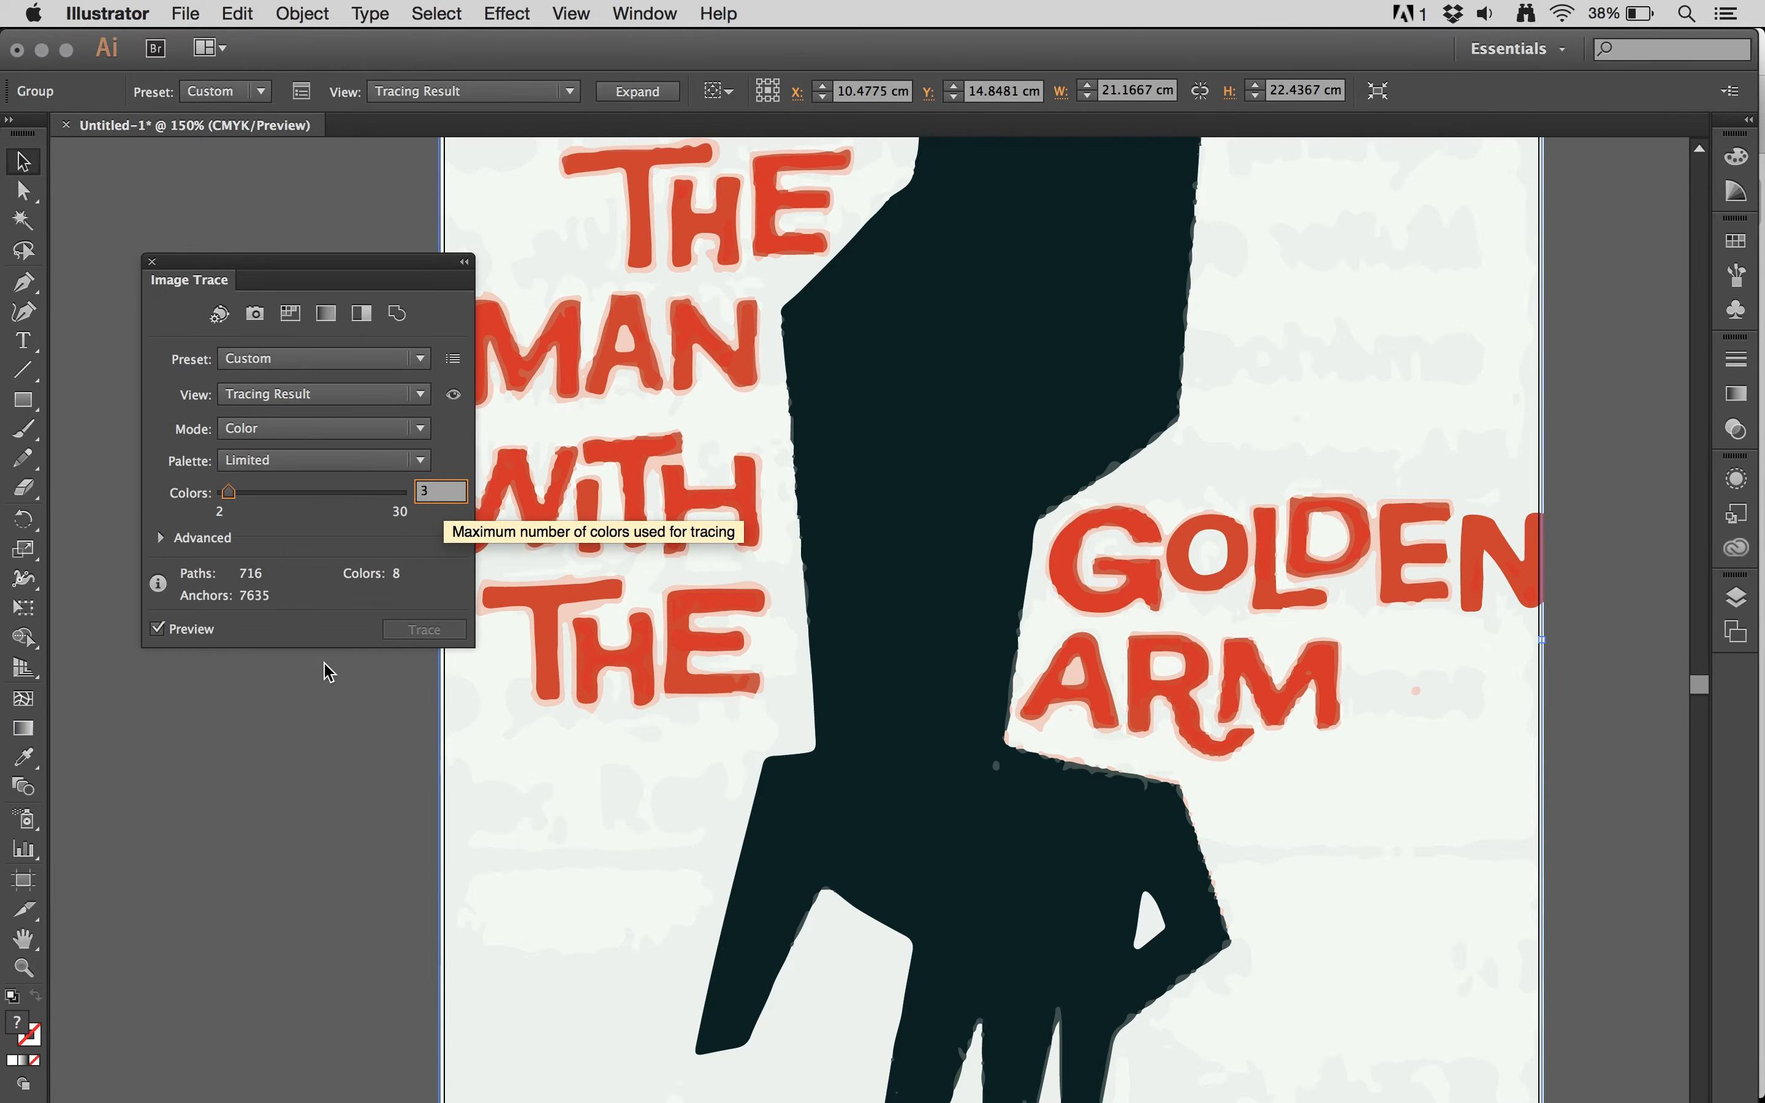
# Expand the advanced tracing options, try a Paths value of 9% and set it to 98%
pyautogui.click(162, 542)
pyautogui.click(162, 541)
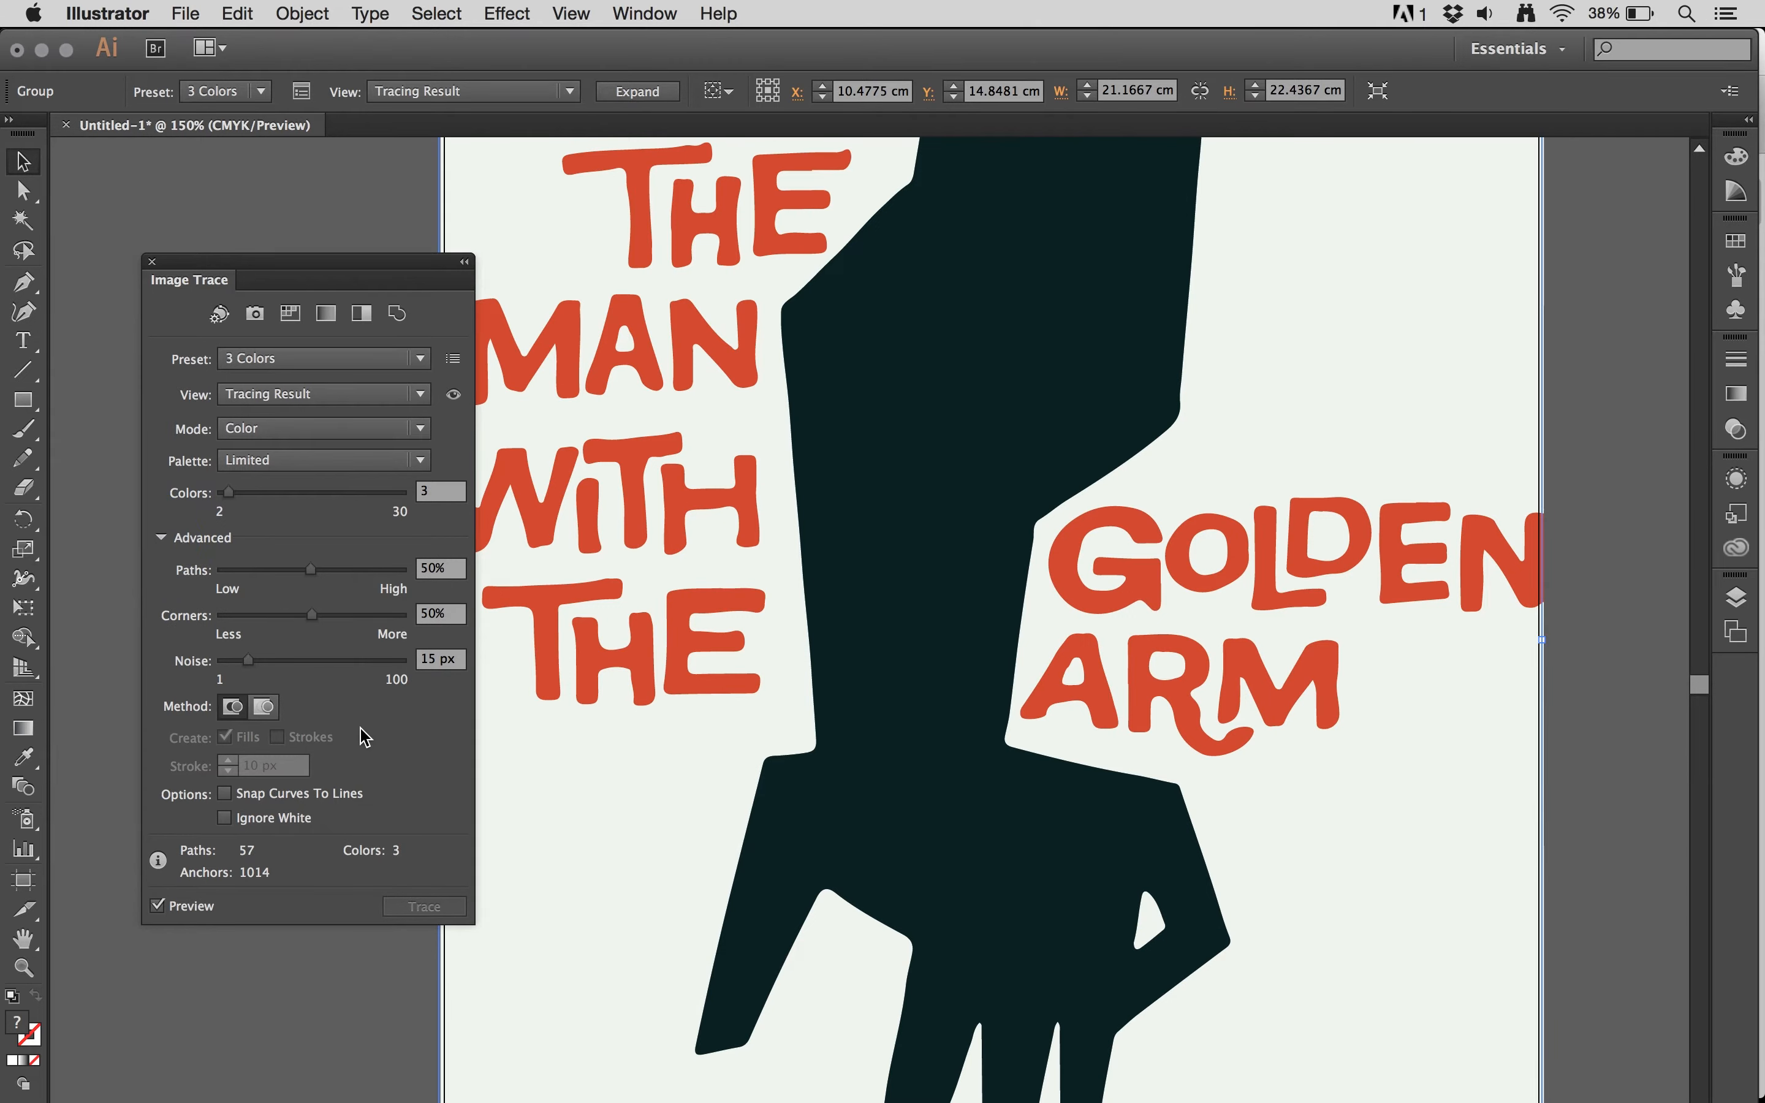
pyautogui.moveTo(307, 575); pyautogui.dragTo(266, 580)
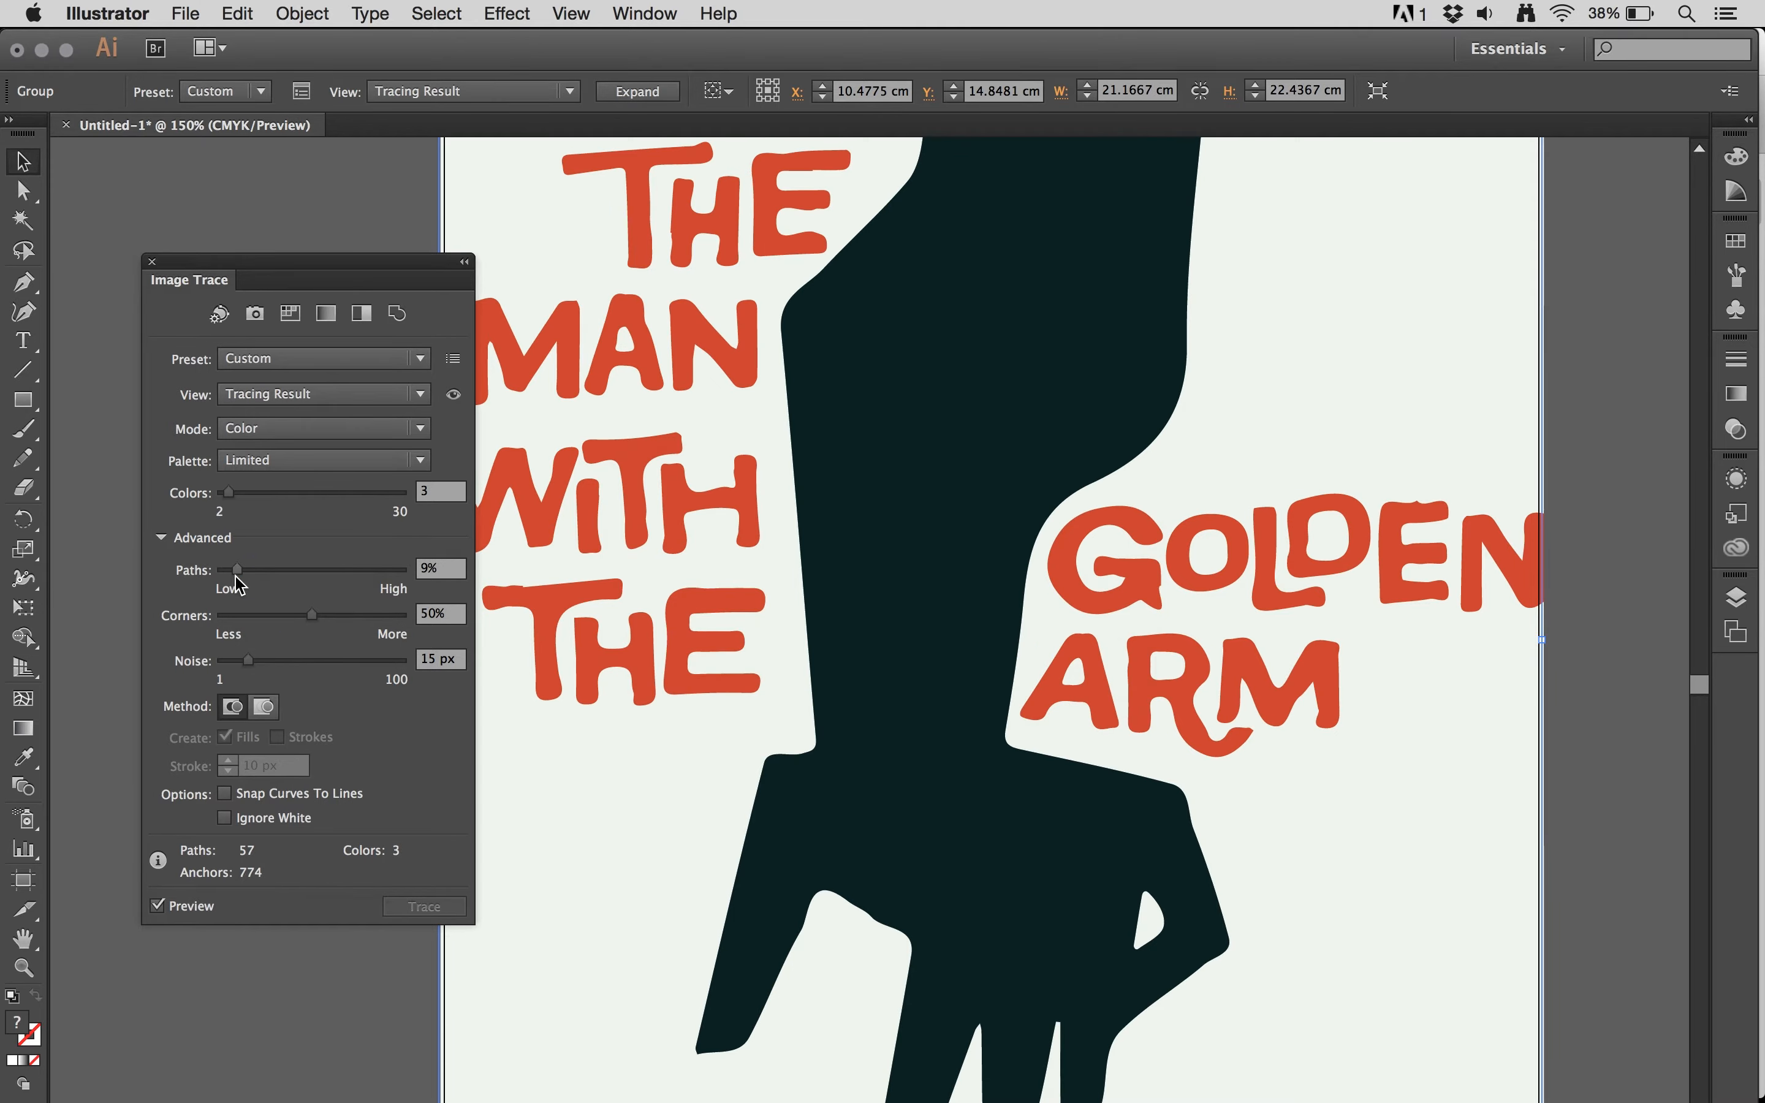
pyautogui.moveTo(238, 570); pyautogui.dragTo(399, 576)
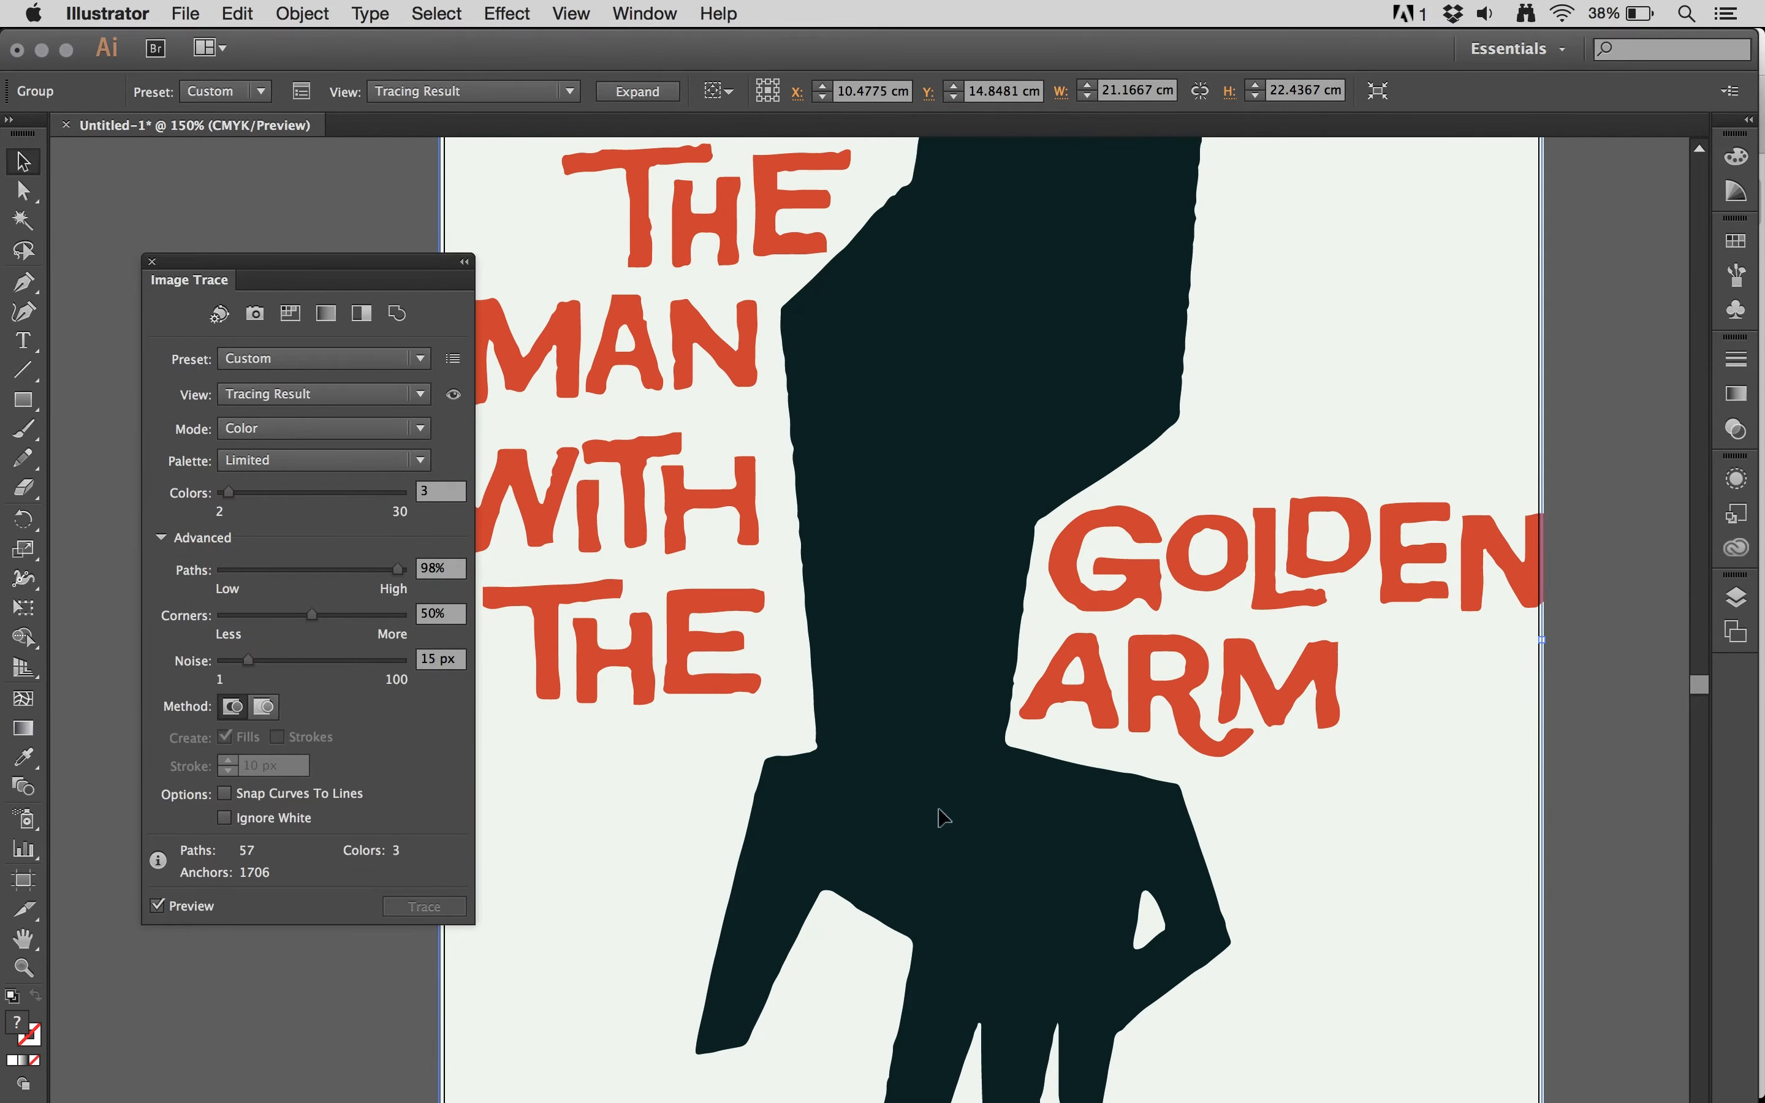
# Try the lowest and highest Corners values, settle on 55% and reduce Noise to 4 px
pyautogui.moveTo(311, 615); pyautogui.dragTo(224, 617)
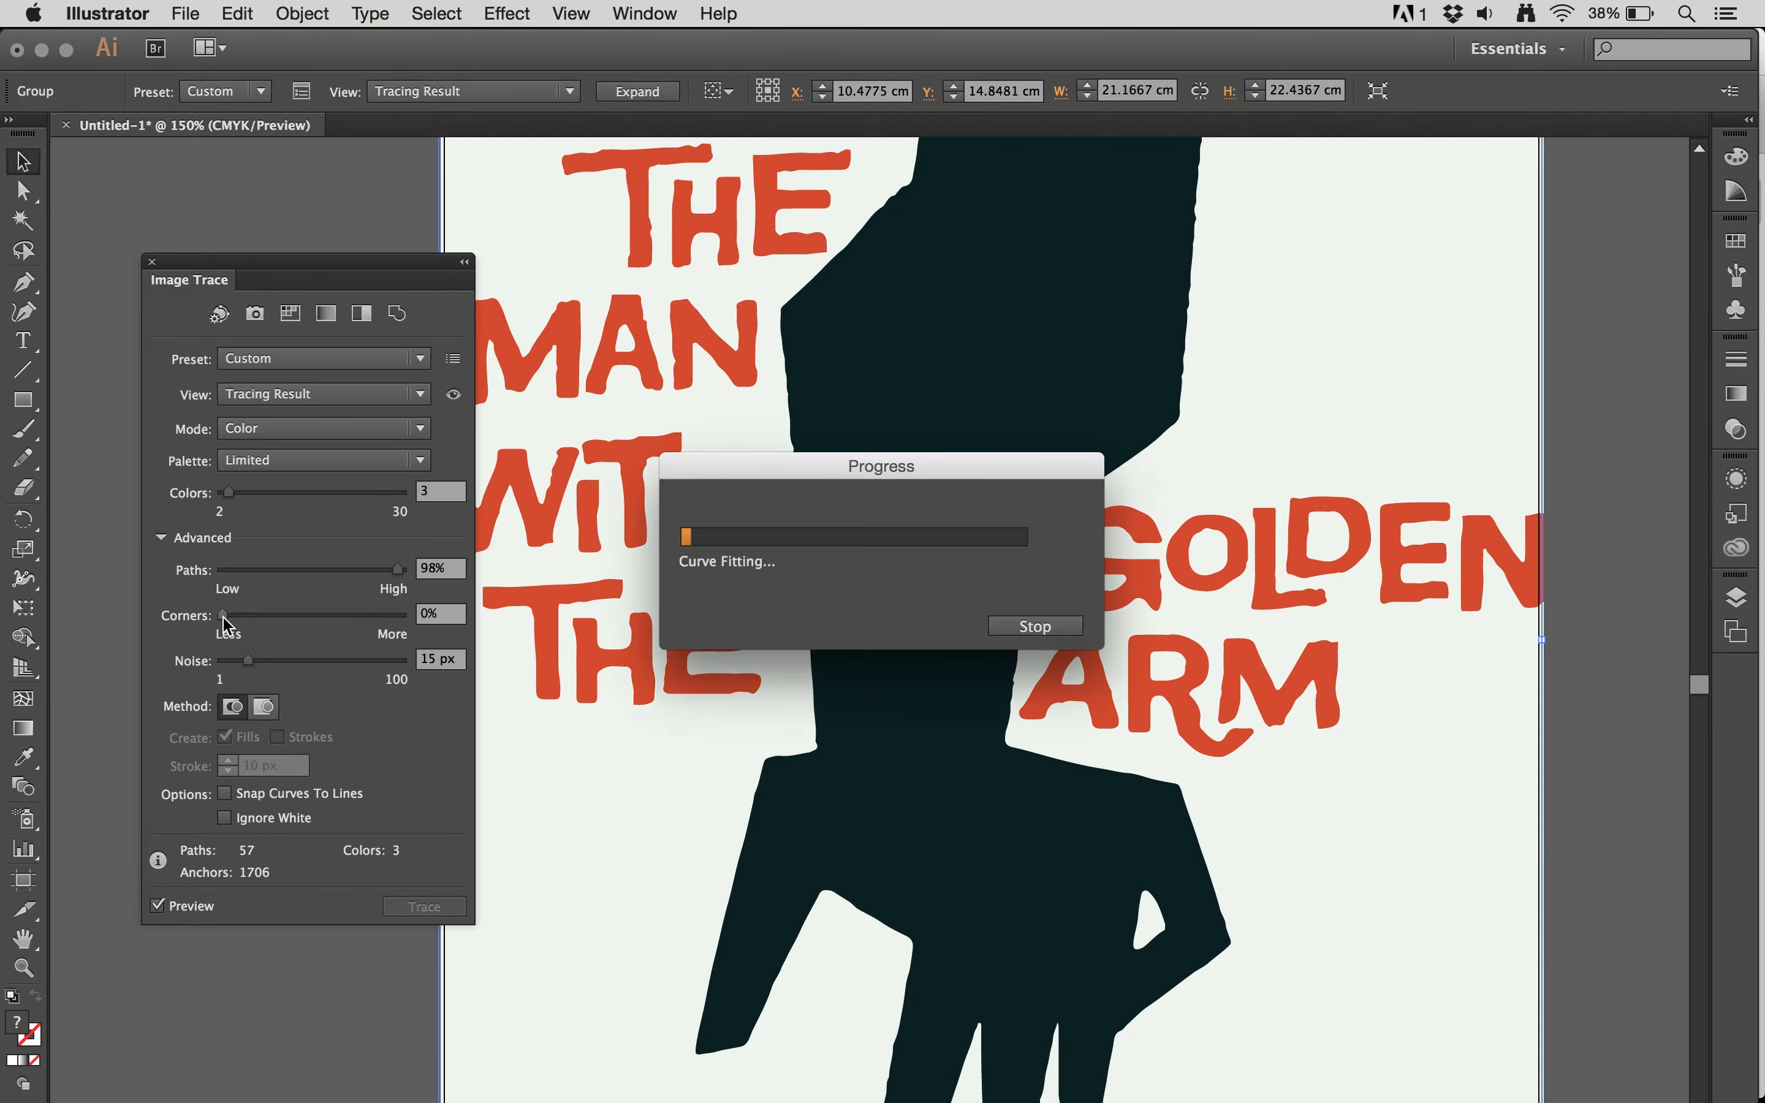
pyautogui.moveTo(248, 616); pyautogui.dragTo(405, 619)
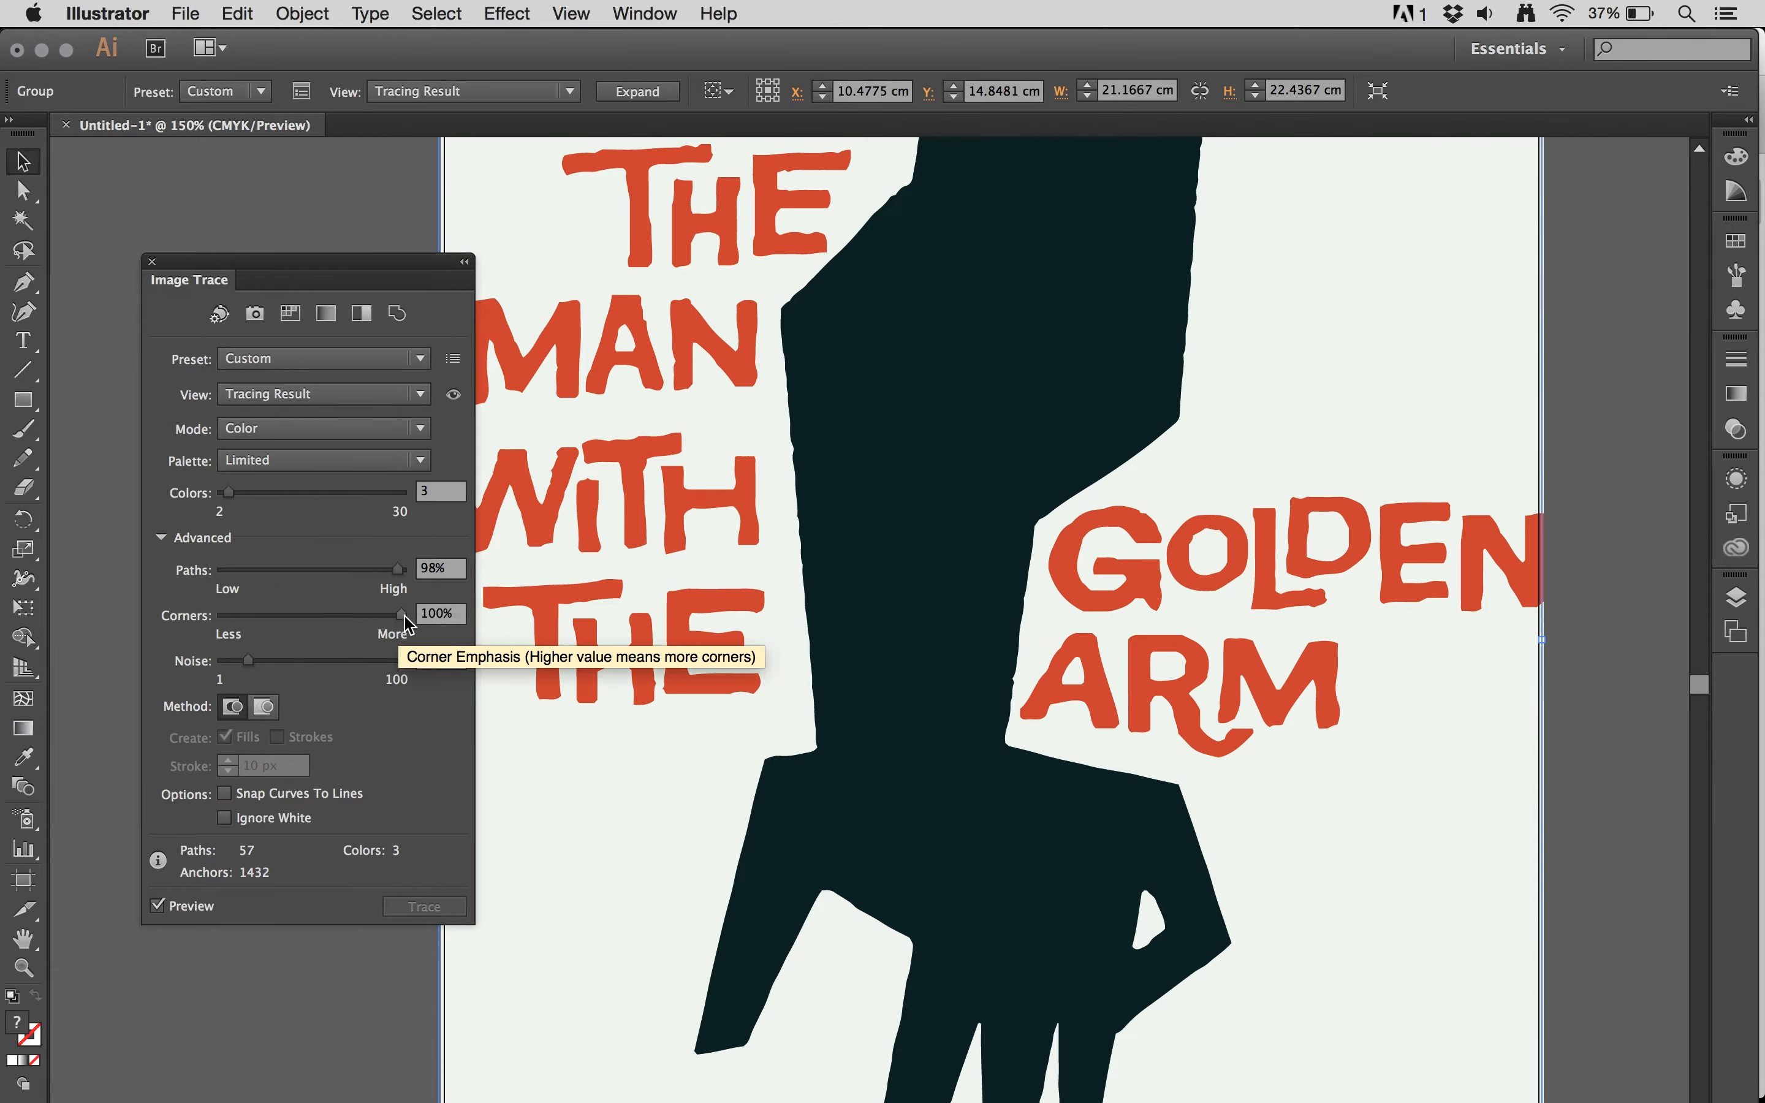
pyautogui.moveTo(404, 617); pyautogui.dragTo(320, 619)
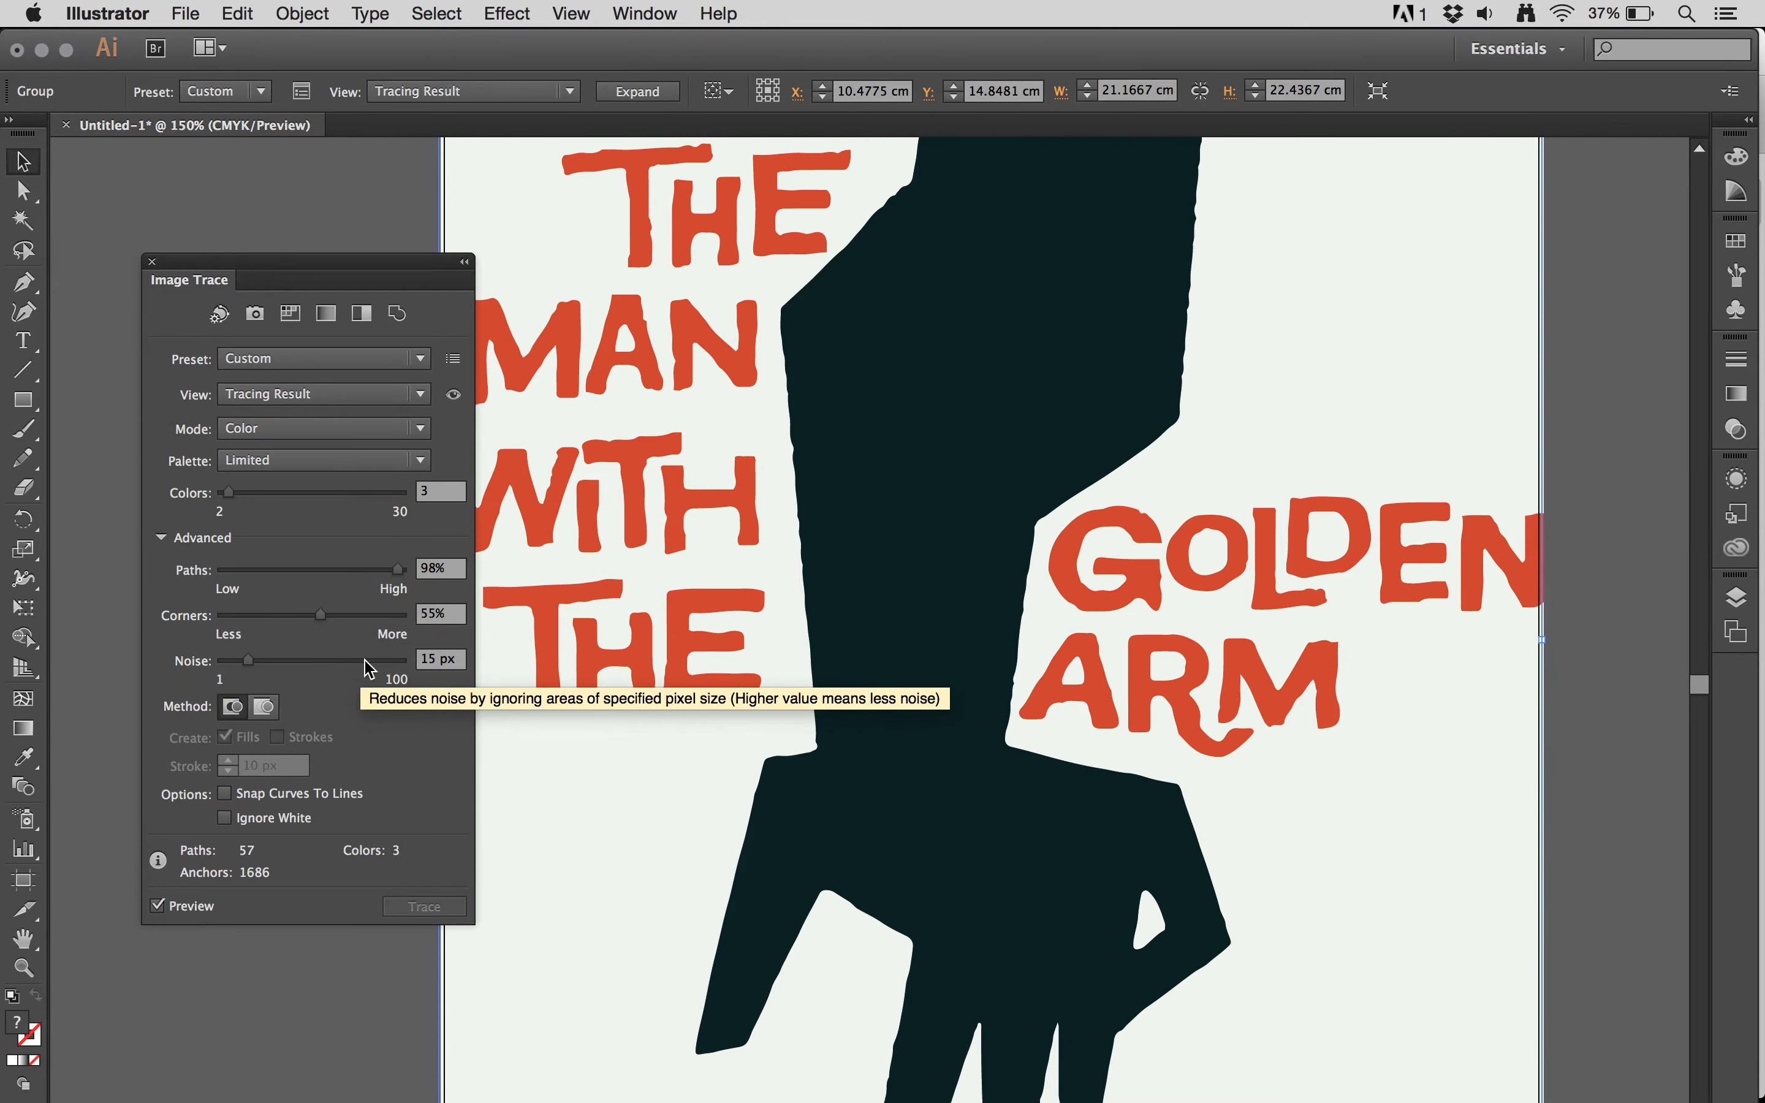
pyautogui.moveTo(364, 661); pyautogui.dragTo(329, 664)
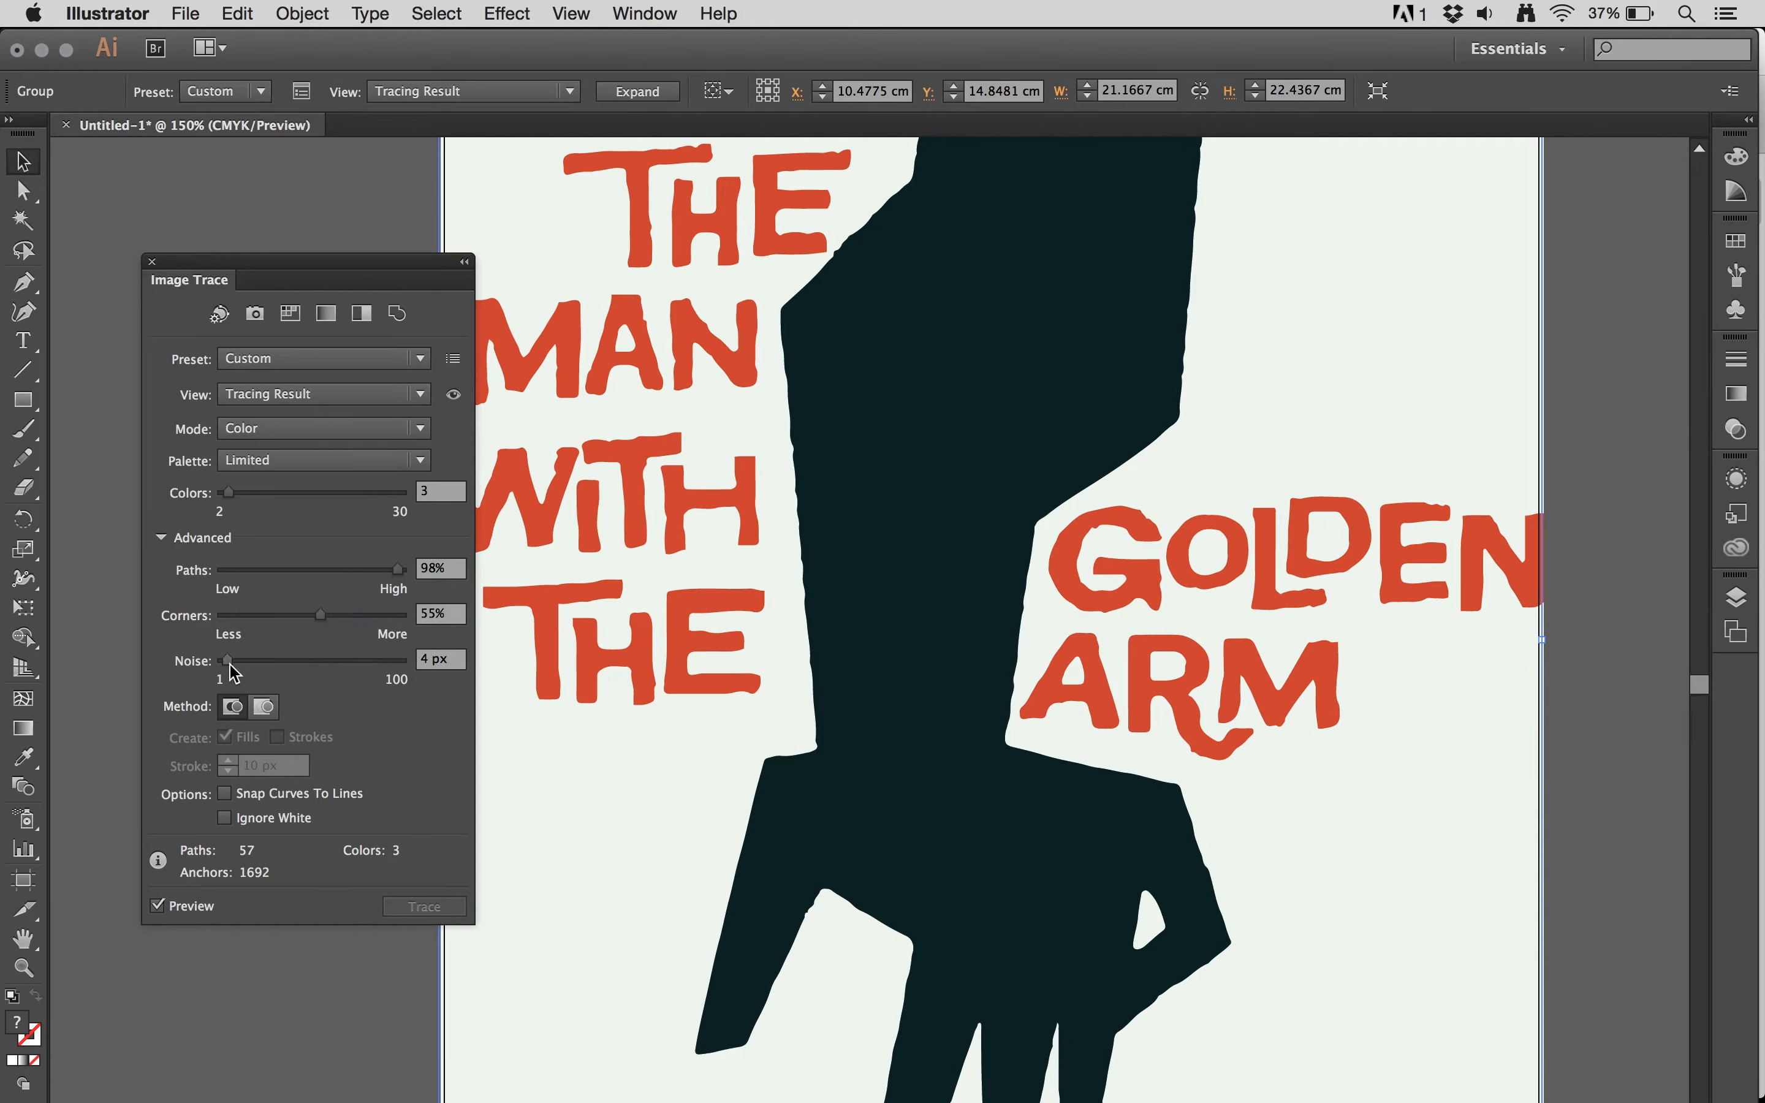
# Enable Ignore White for the tracing and switch its mode to Black and White
pyautogui.click(226, 817)
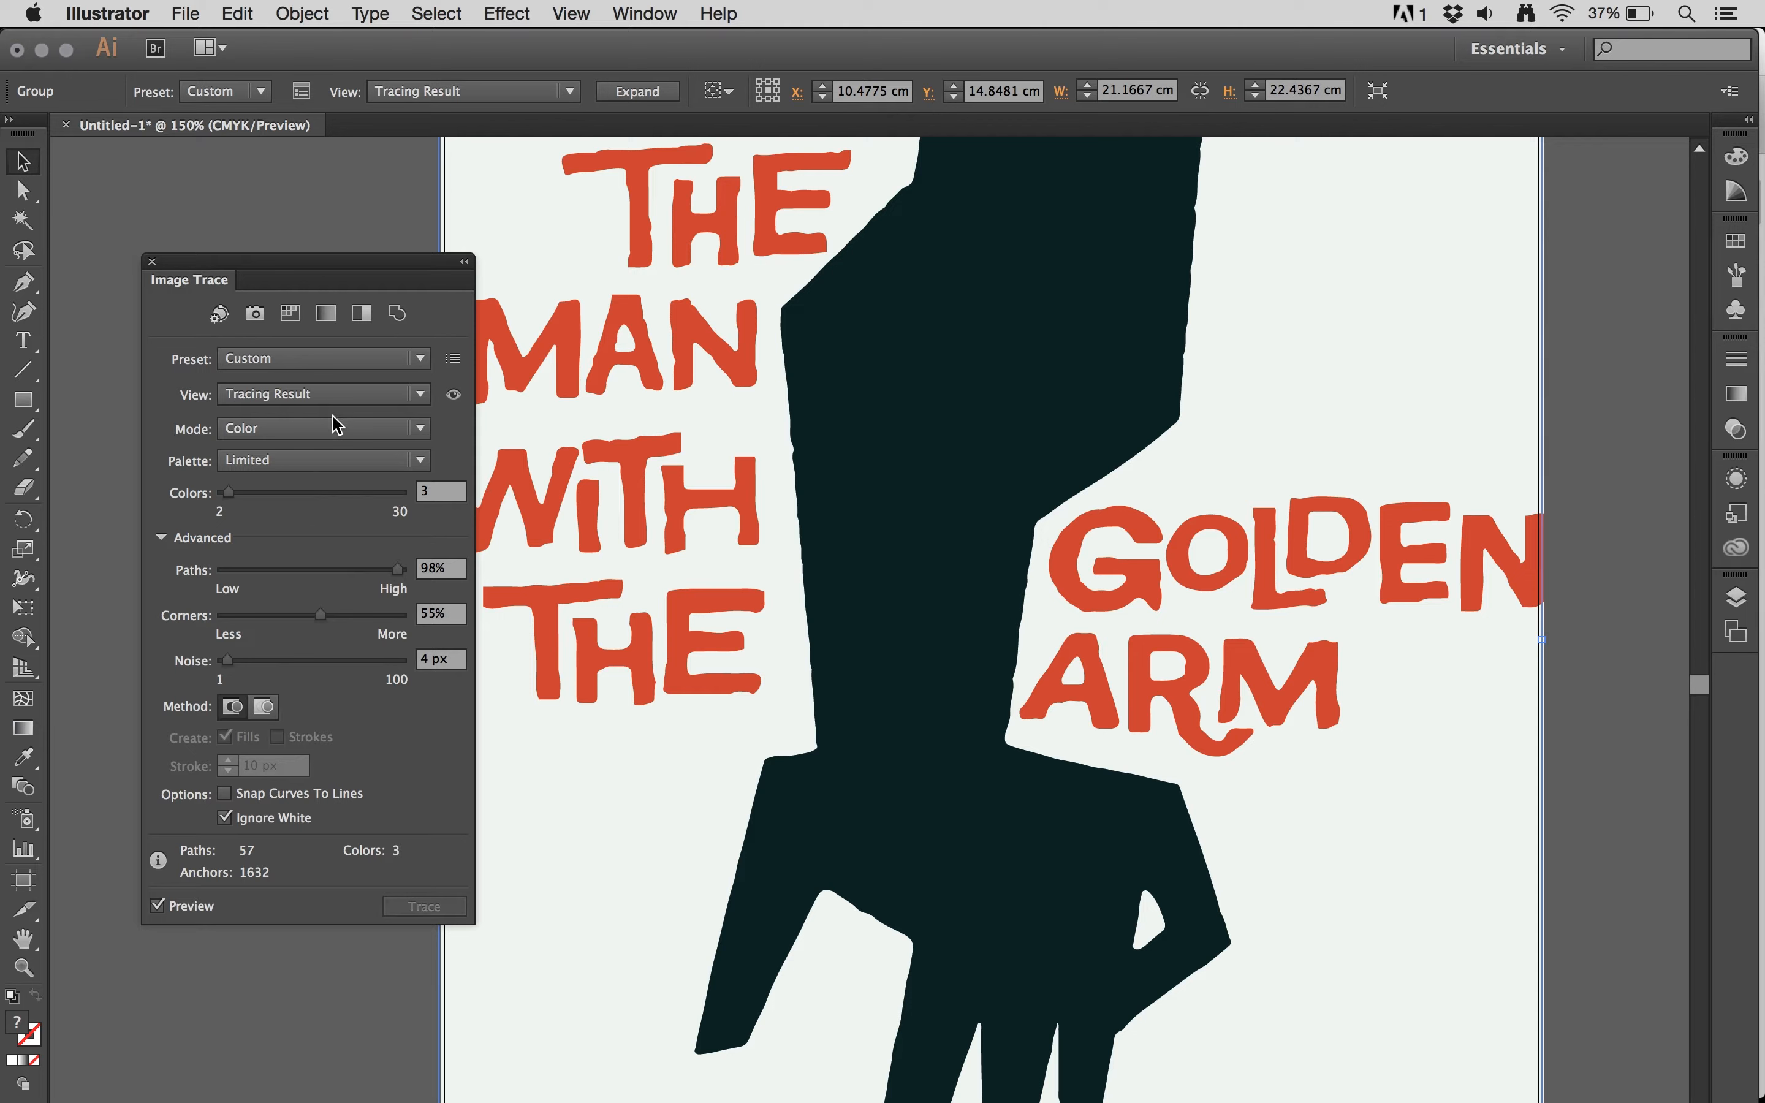
pyautogui.click(298, 429)
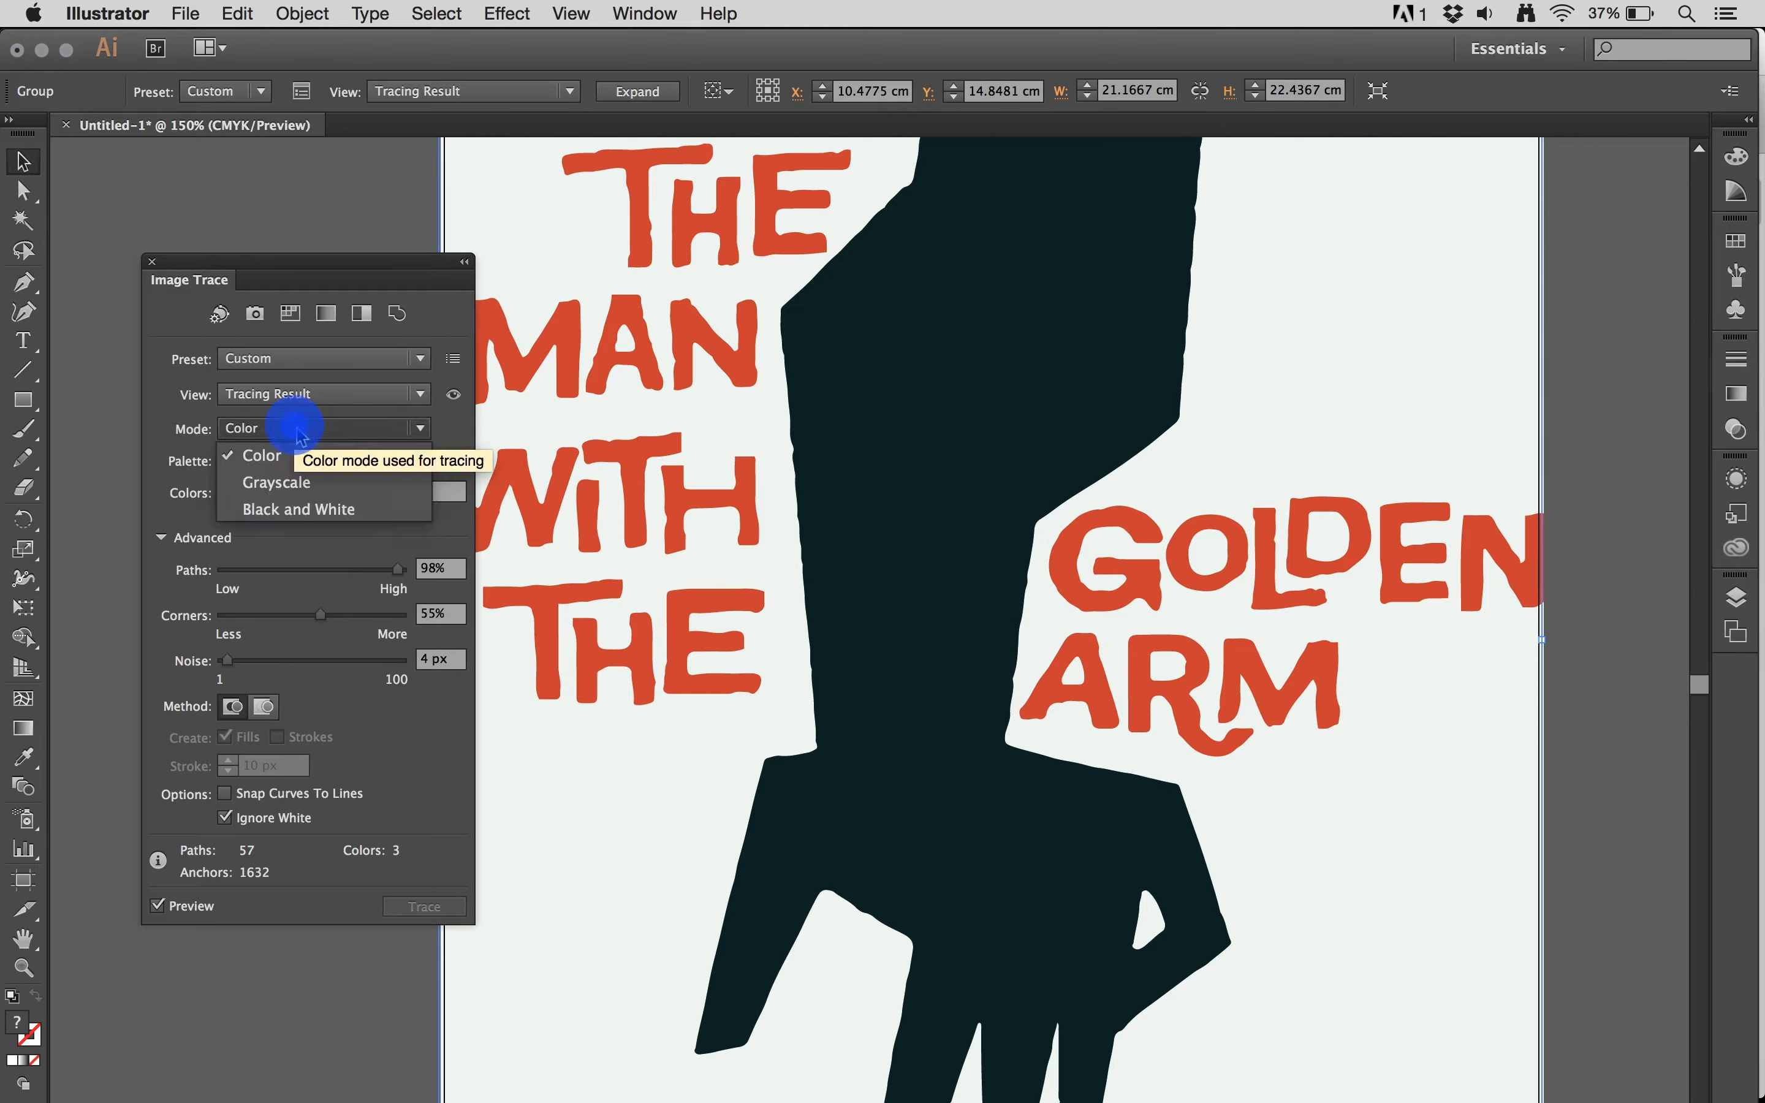
pyautogui.click(299, 510)
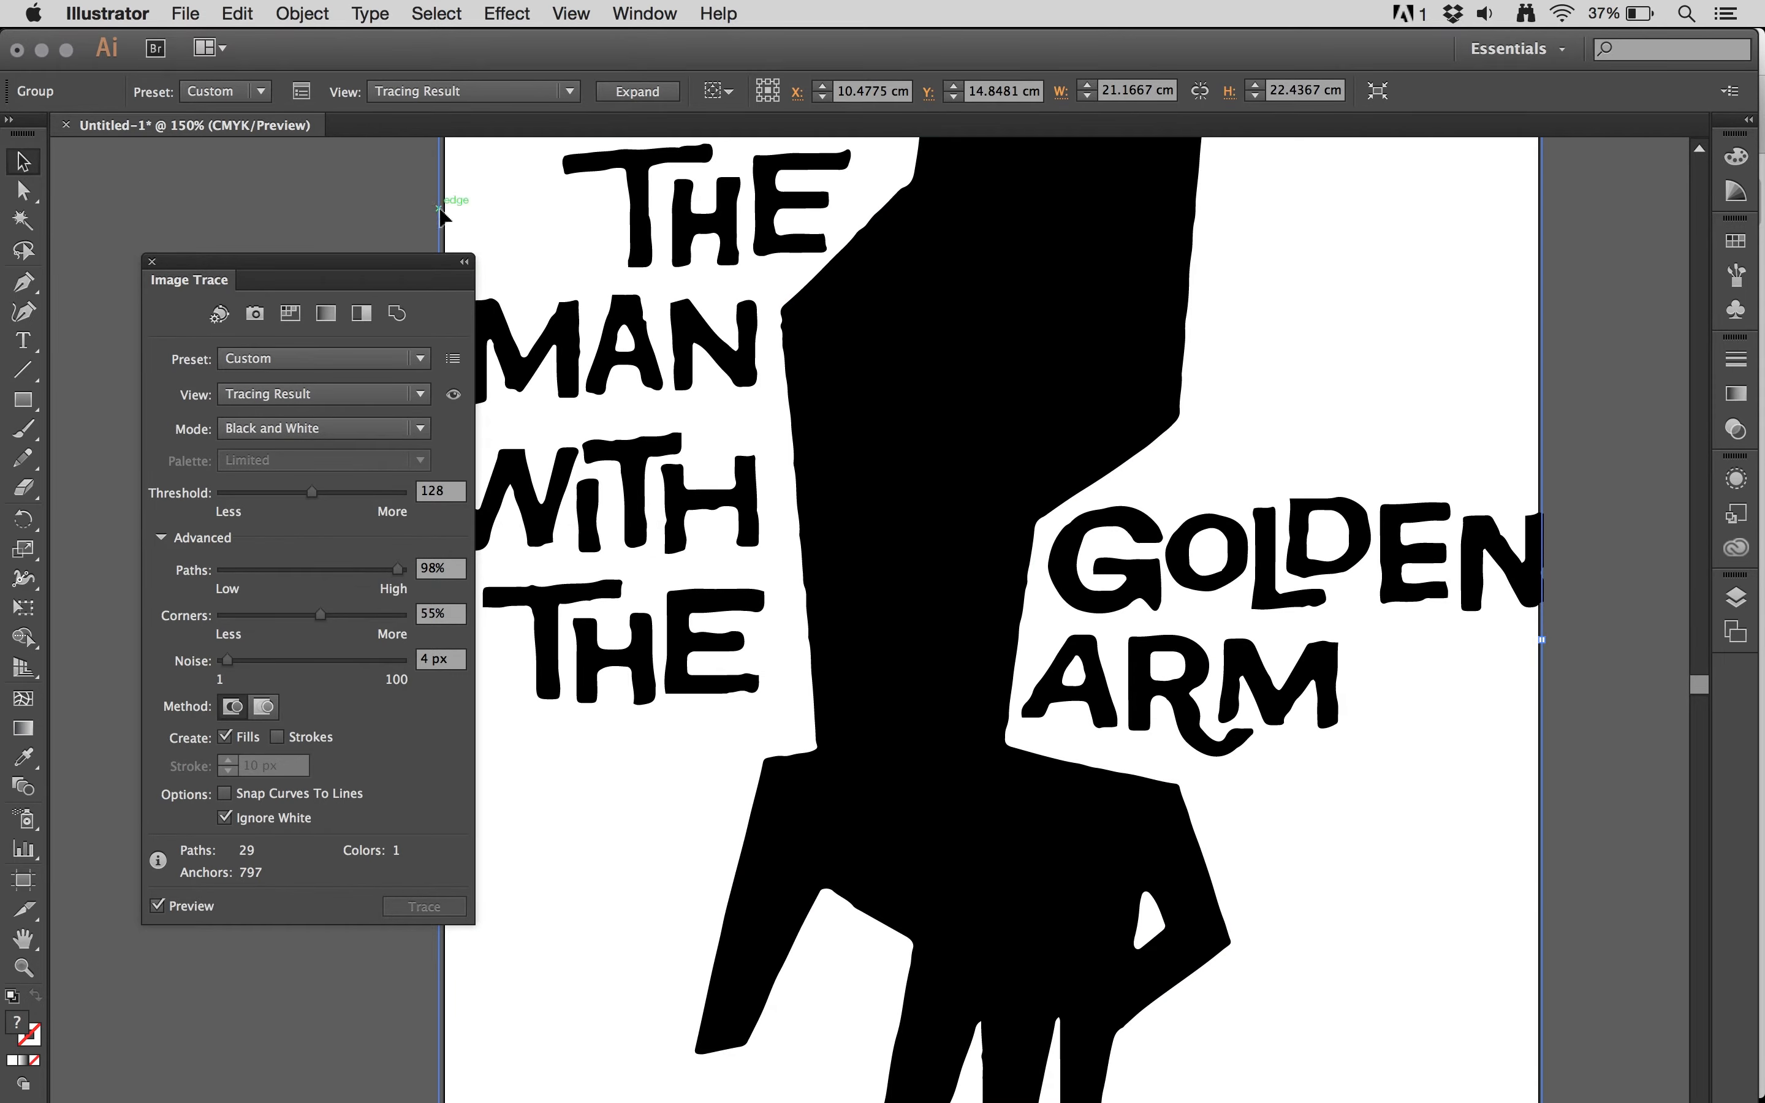
# Move the traced artwork about 1.4 cm to the left so that it overhangs the artboard's edge
pyautogui.press('super+plus')
pyautogui.press('super+plus')
pyautogui.press('super+plus')
pyautogui.hscroll(-10, 846, 569)
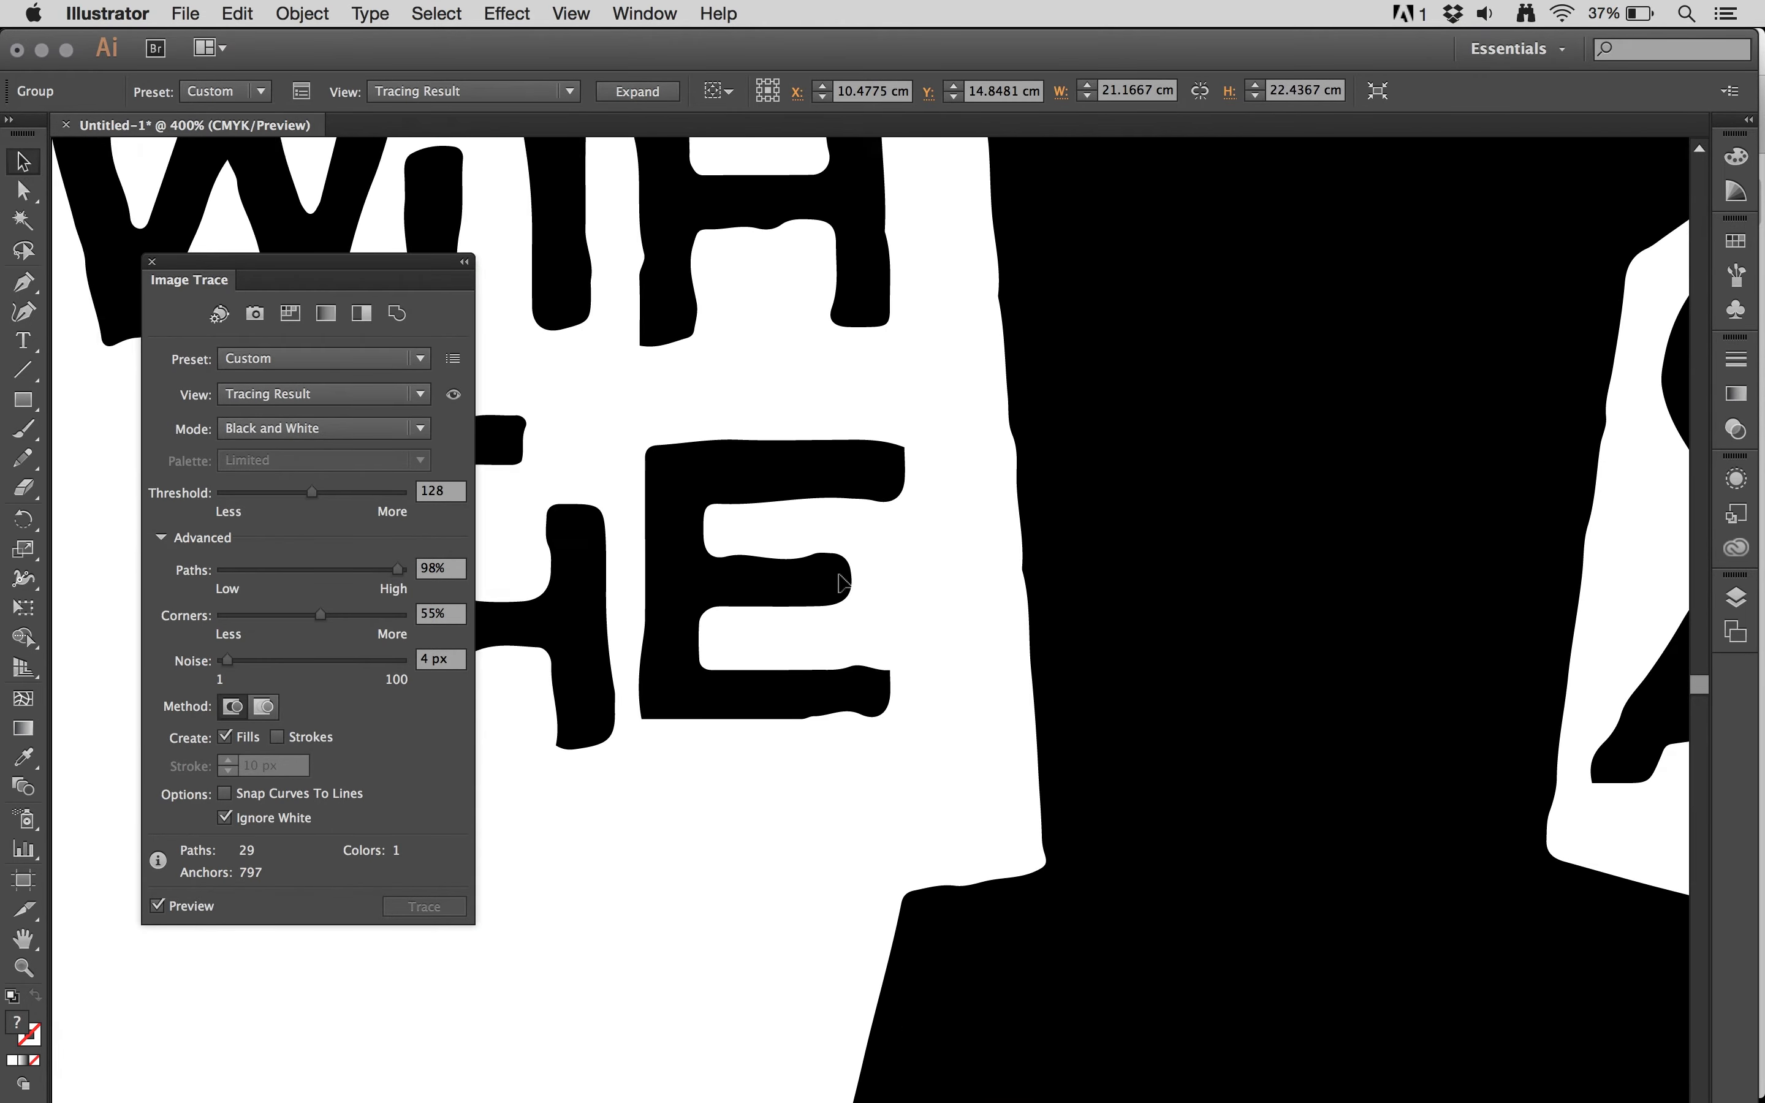
pyautogui.hscroll(-8, 843, 581)
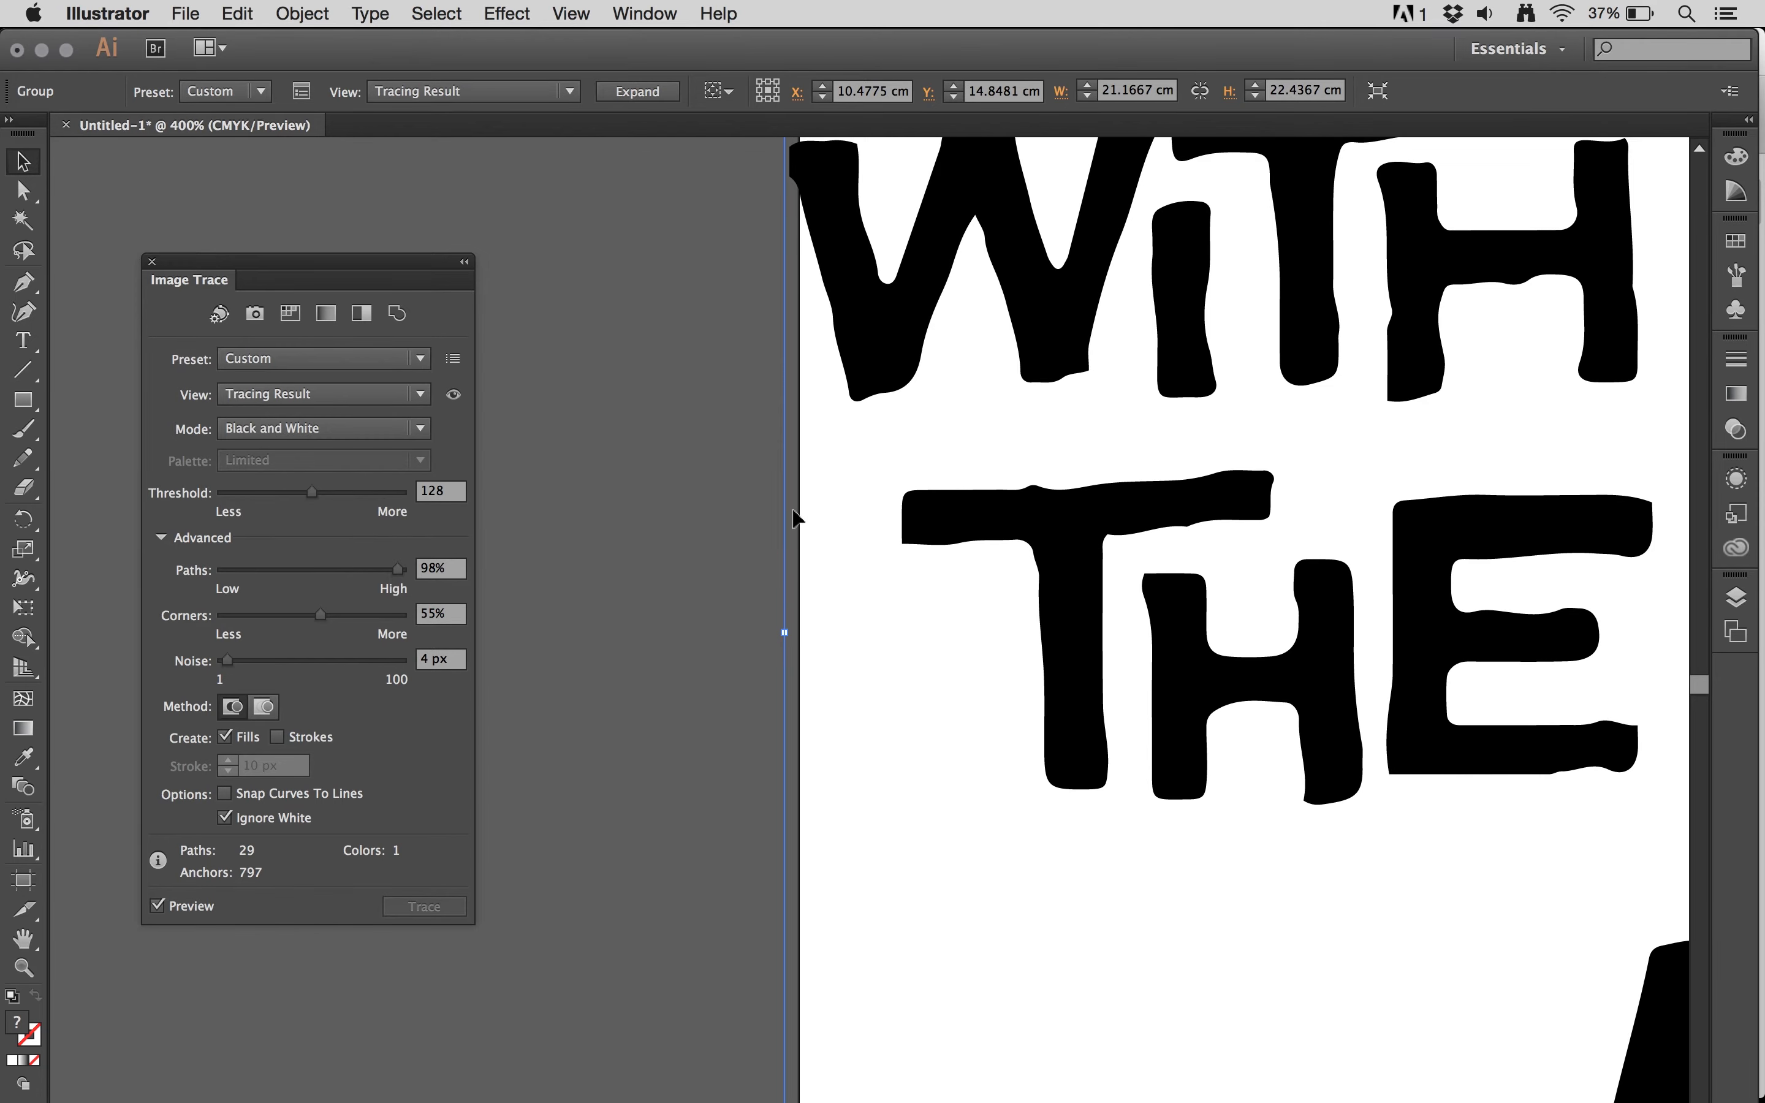
pyautogui.moveTo(947, 535); pyautogui.dragTo(756, 545)
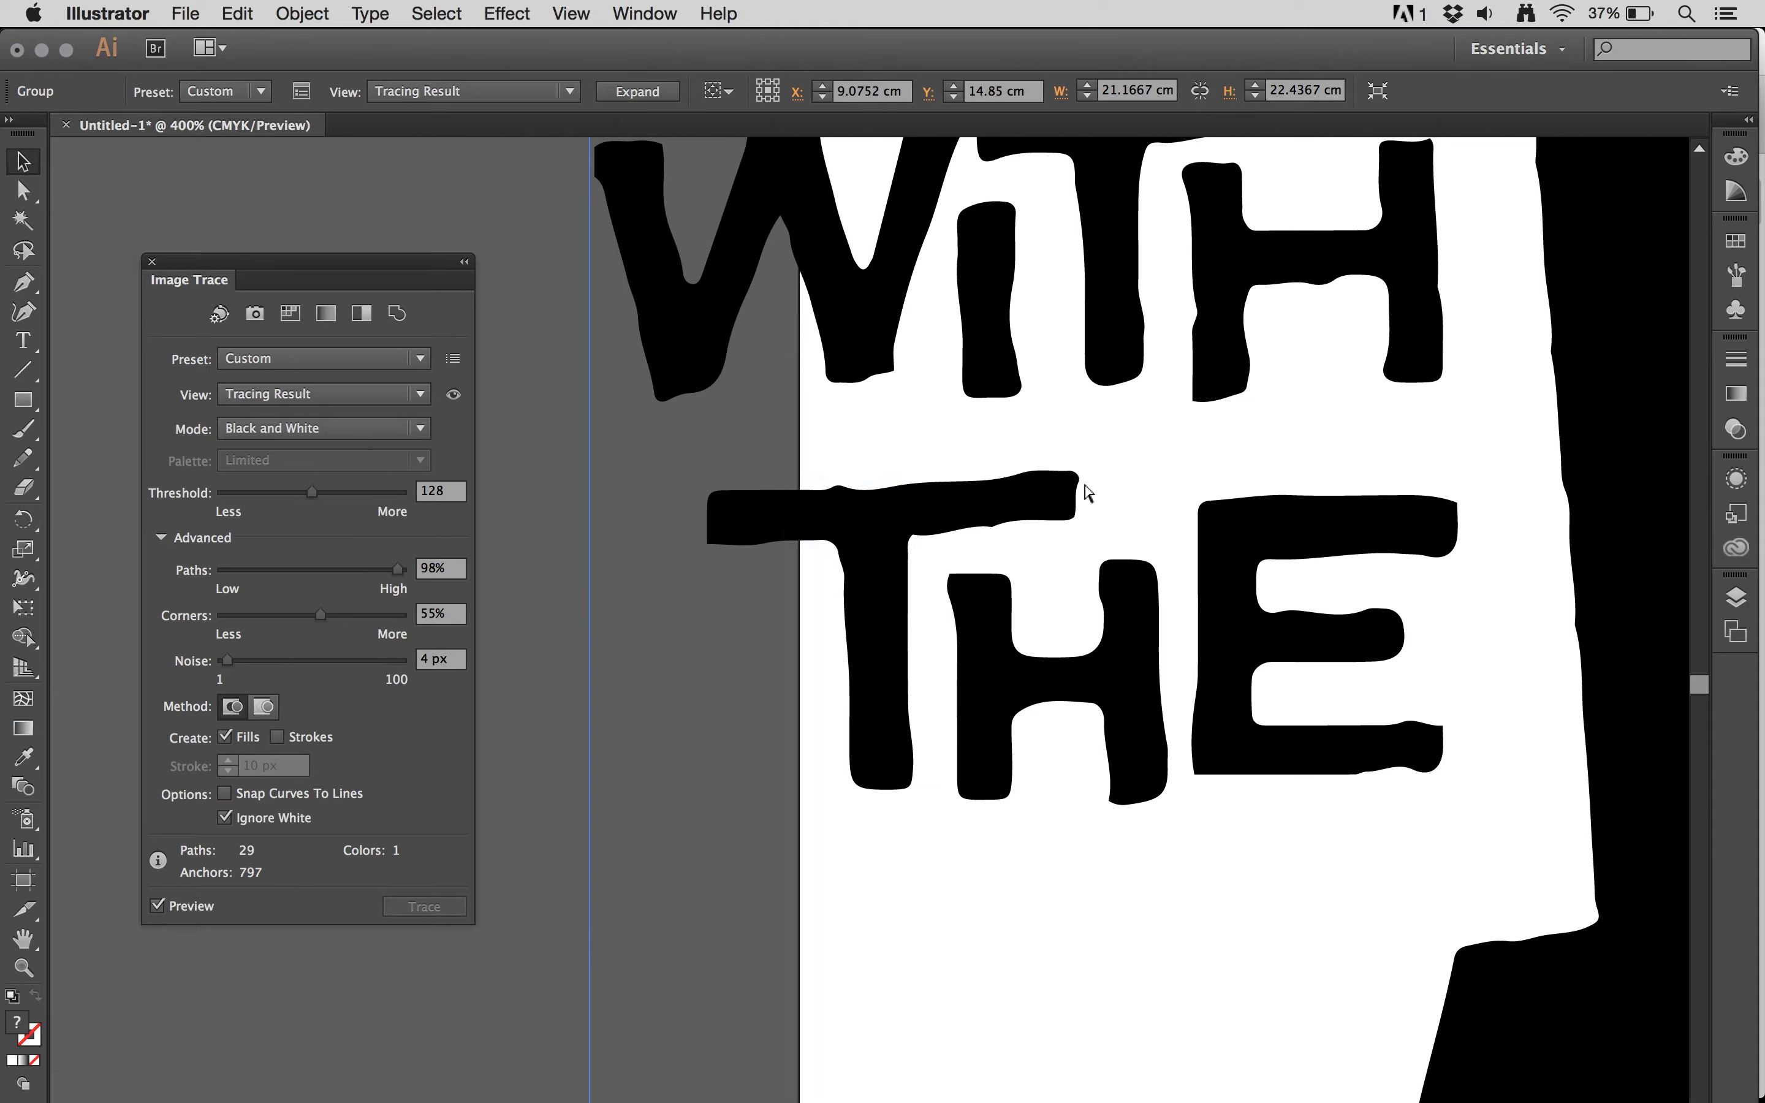
# Undo the last moves of the traced artwork to put it back on the artboard
pyautogui.press('super+z')
pyautogui.press('super+z')
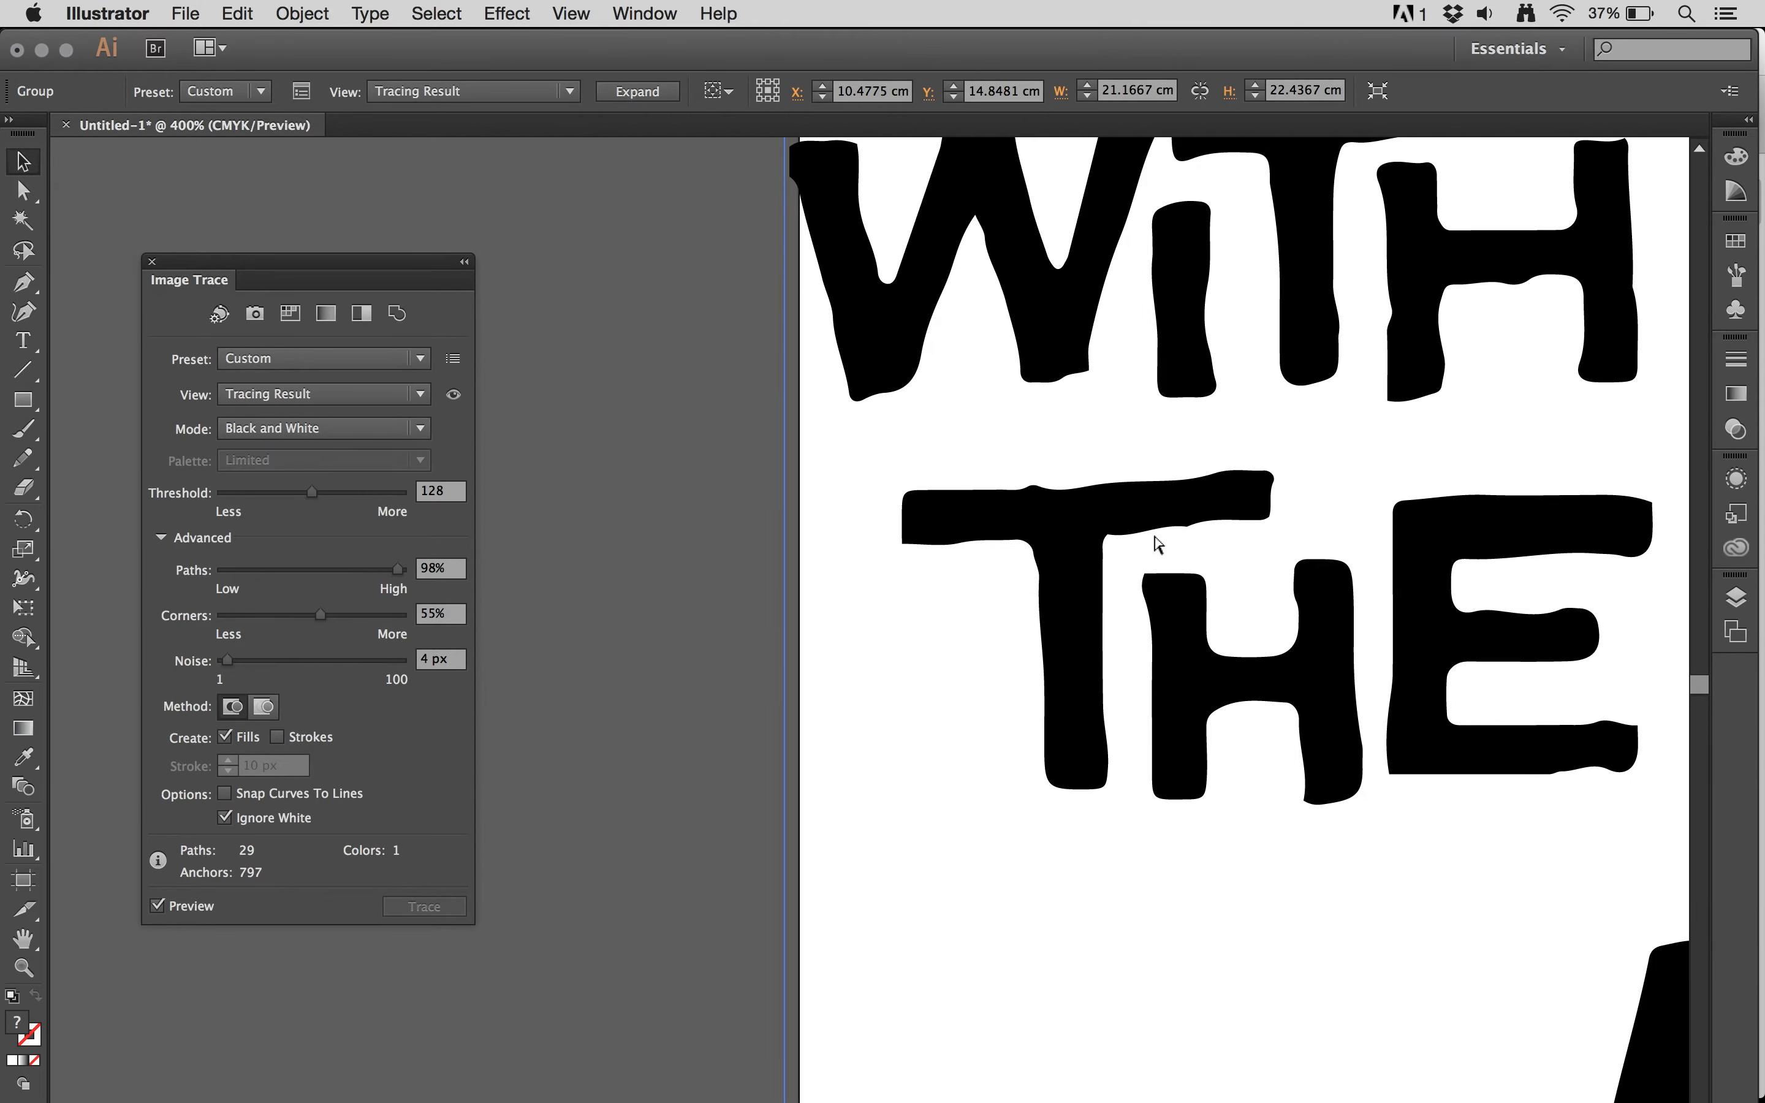
pyautogui.press('super+0')
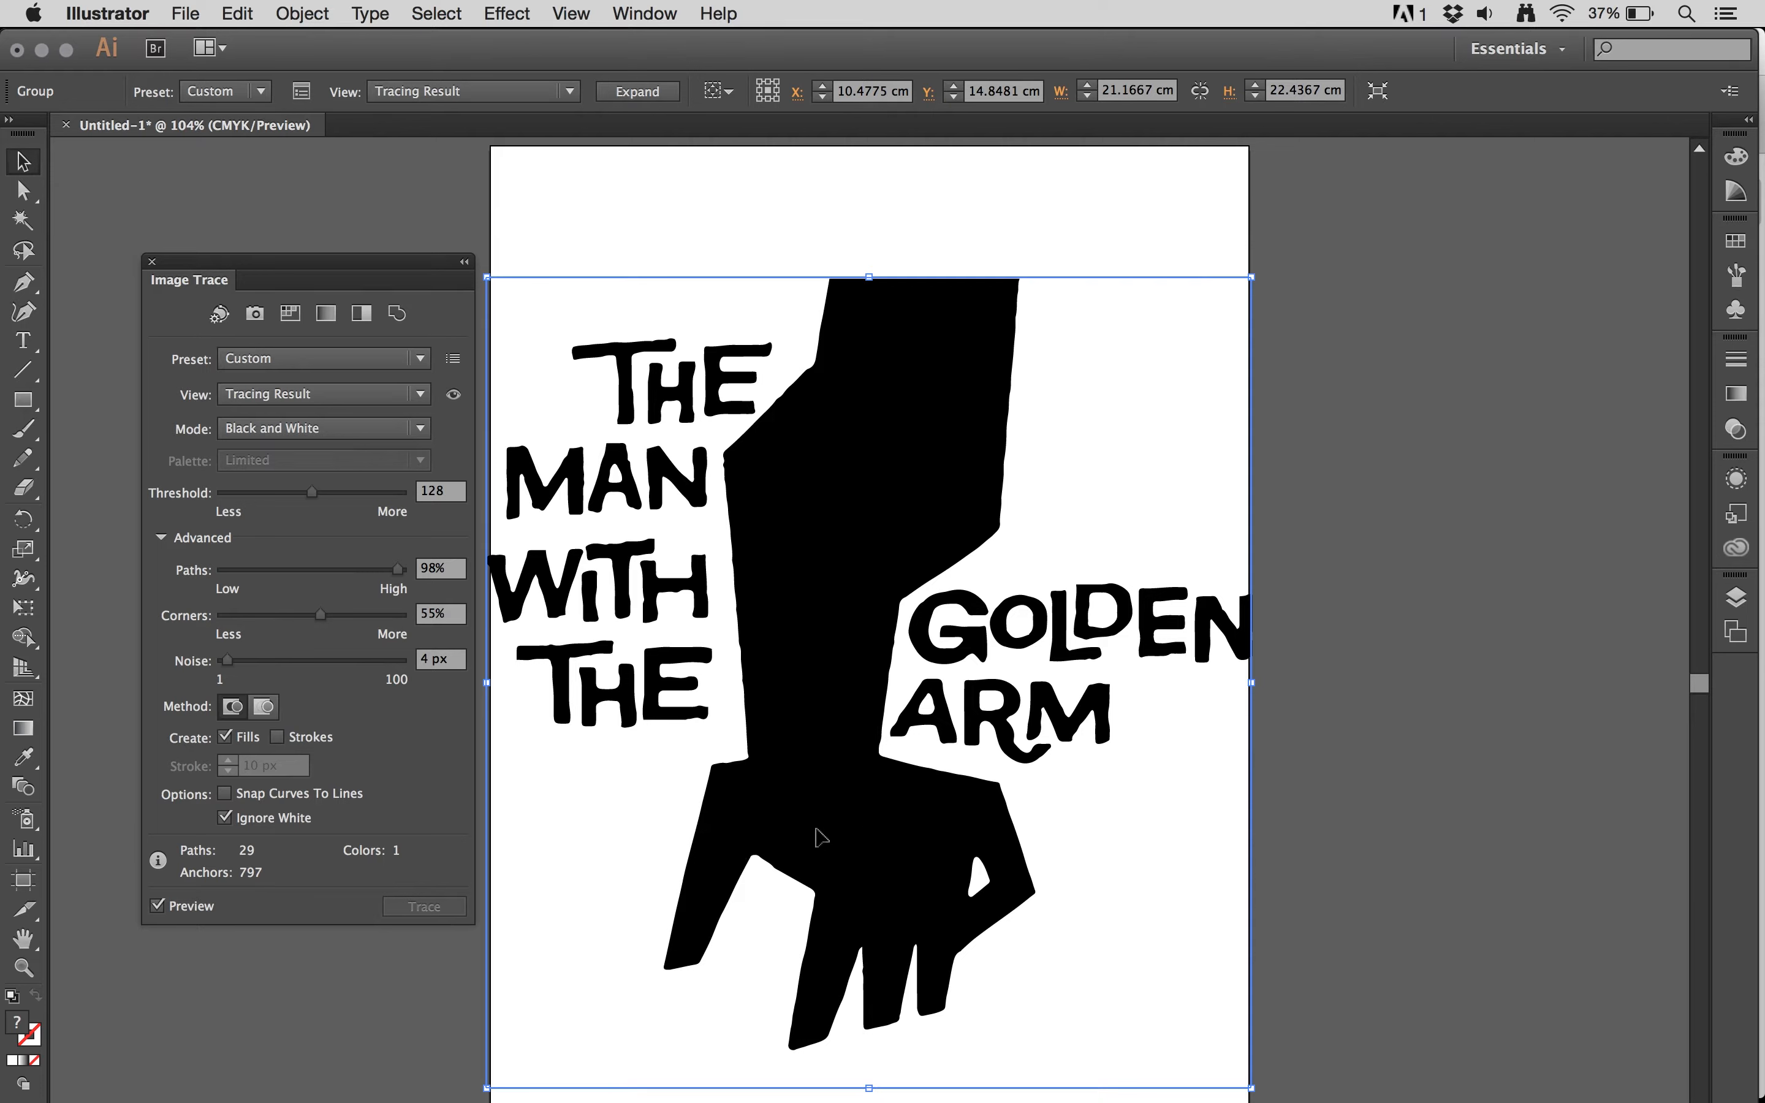
# Close the tracing settings and expand the tracing result into editable vector paths
pyautogui.click(154, 262)
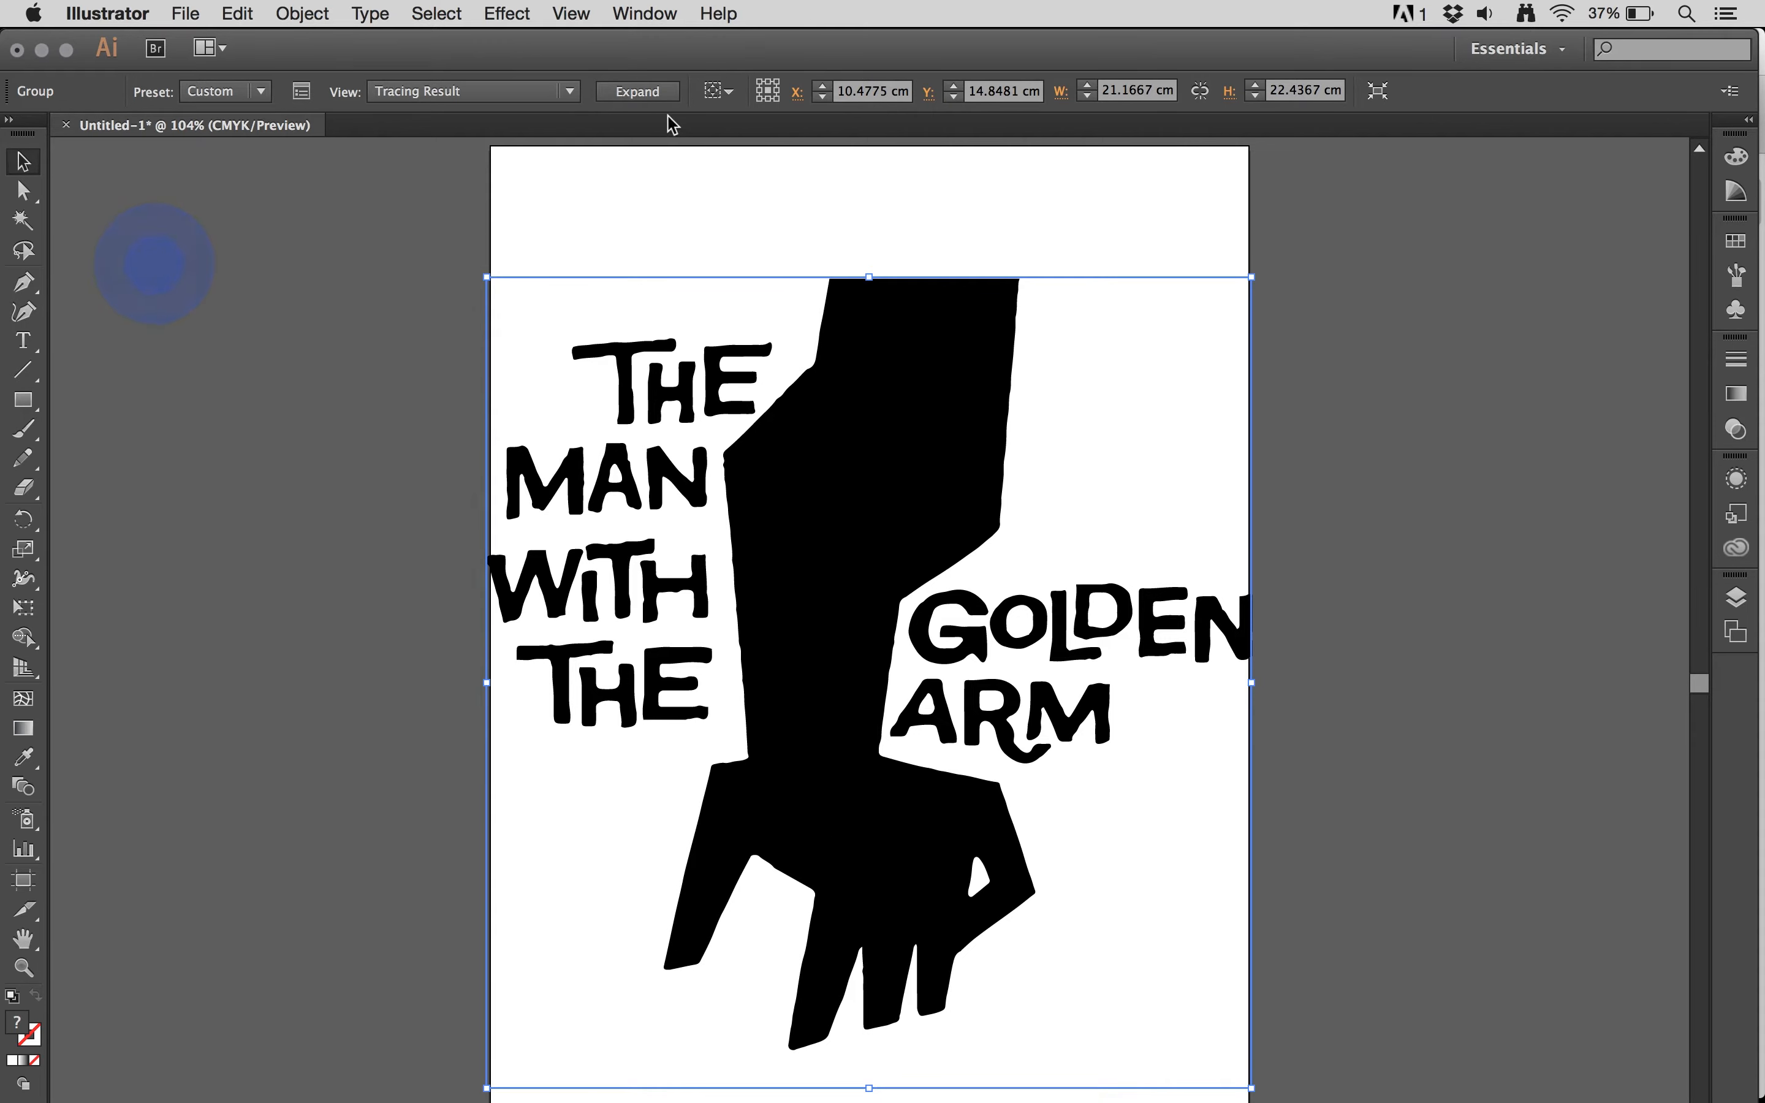
pyautogui.click(638, 91)
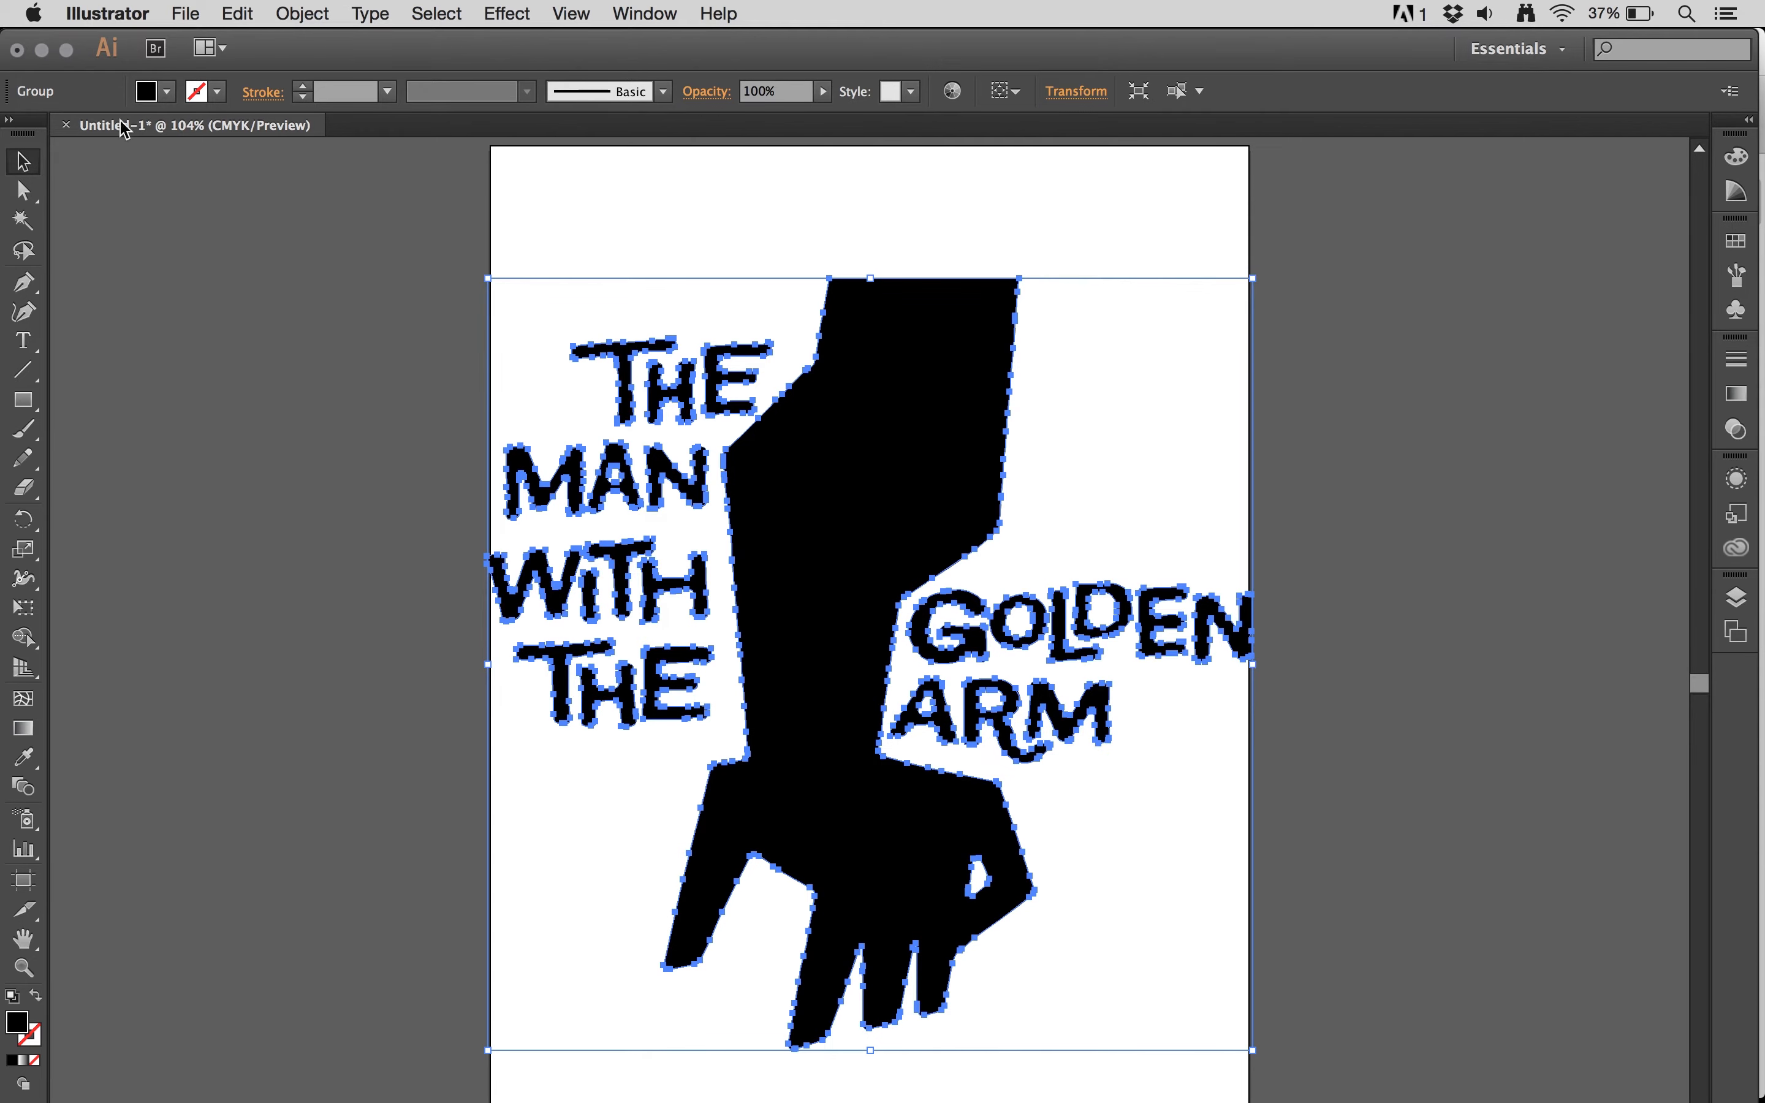
# Delete the lettering on both sides of the arm, "THE MAN WITH THE" and "GOLDEN ARM", using the Direct Selection Tool
pyautogui.click(22, 191)
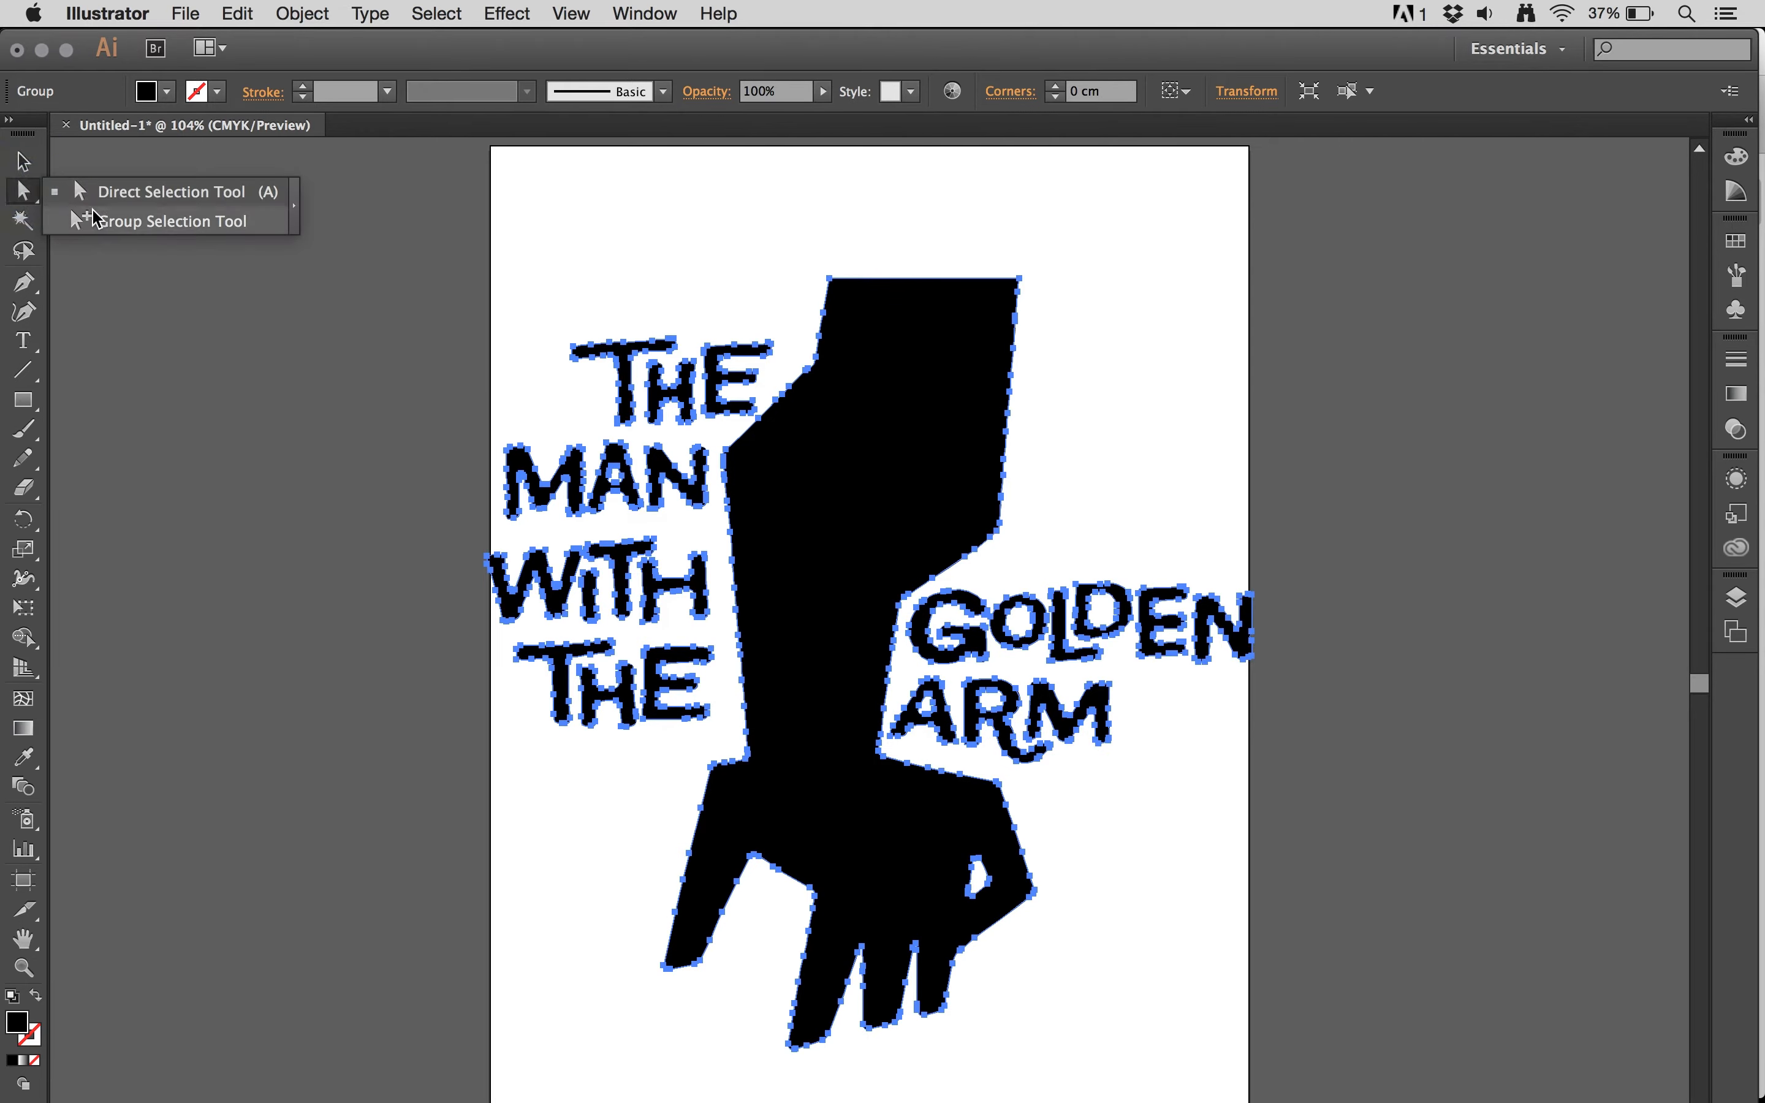
pyautogui.click(91, 195)
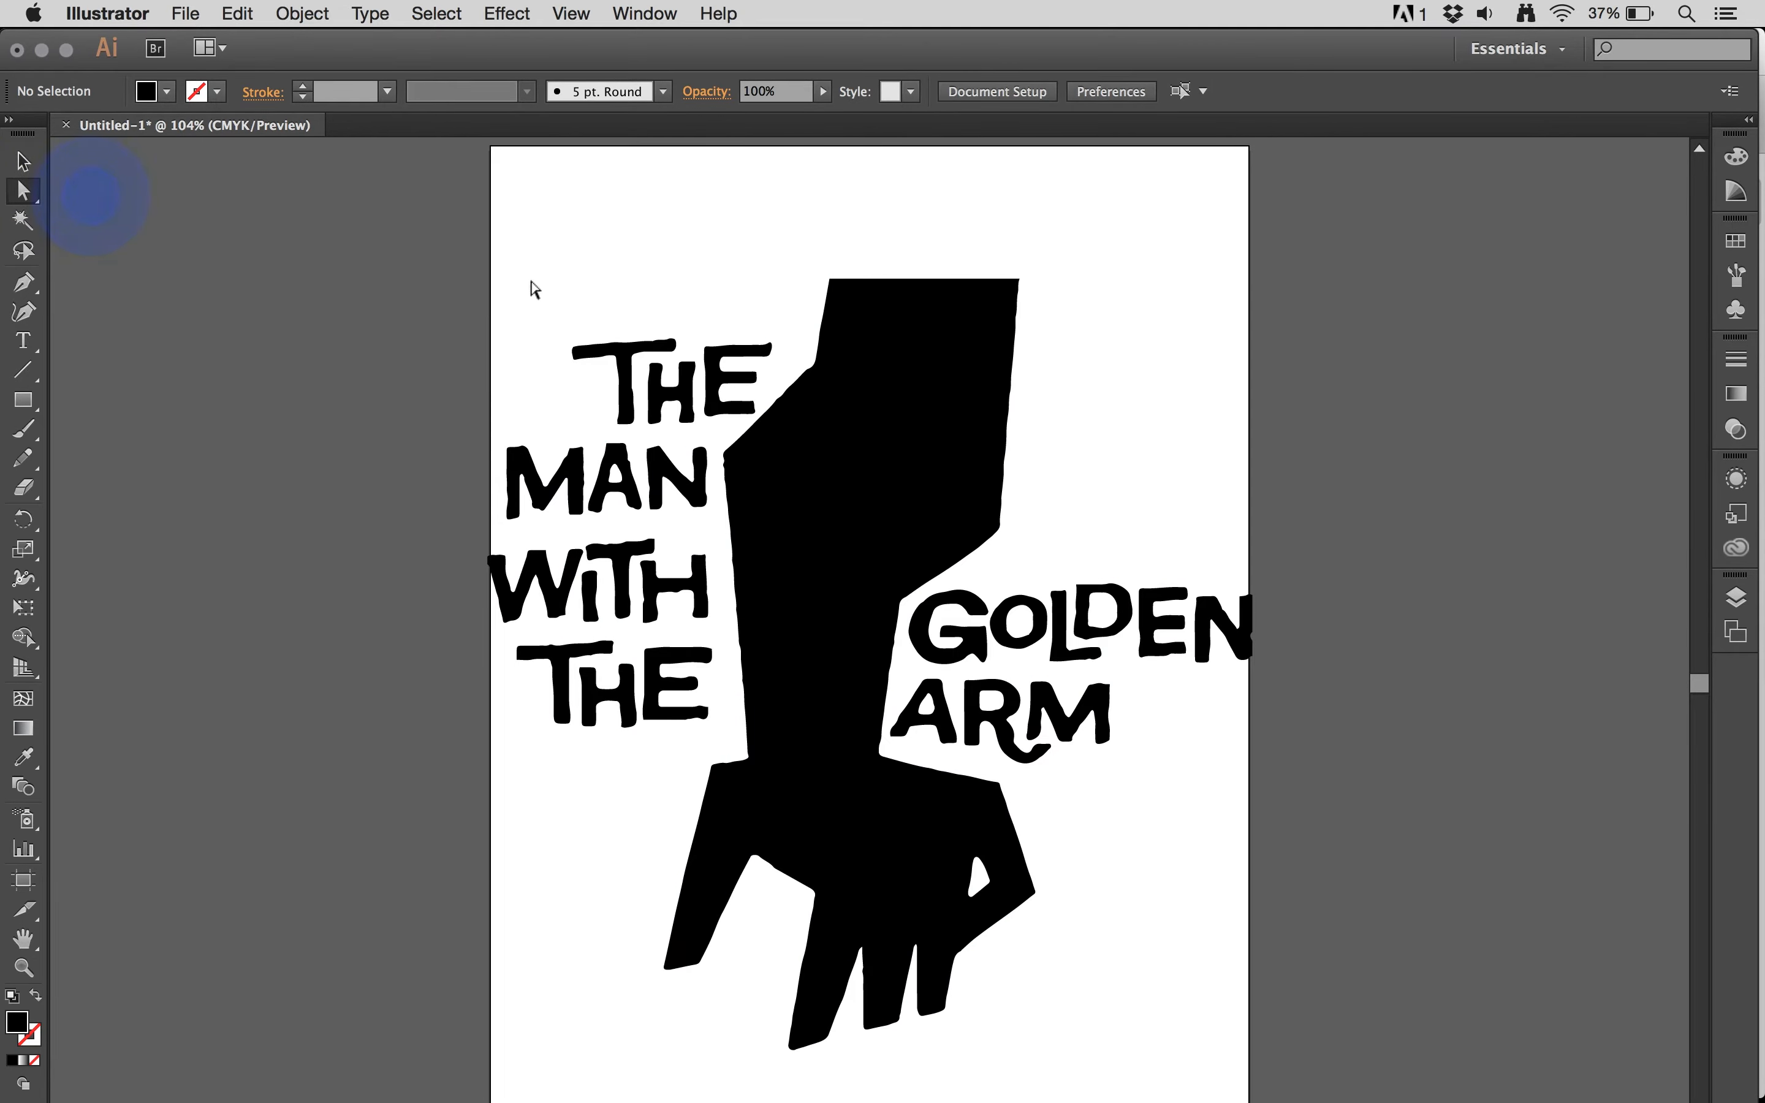
pyautogui.moveTo(438, 287); pyautogui.dragTo(723, 748)
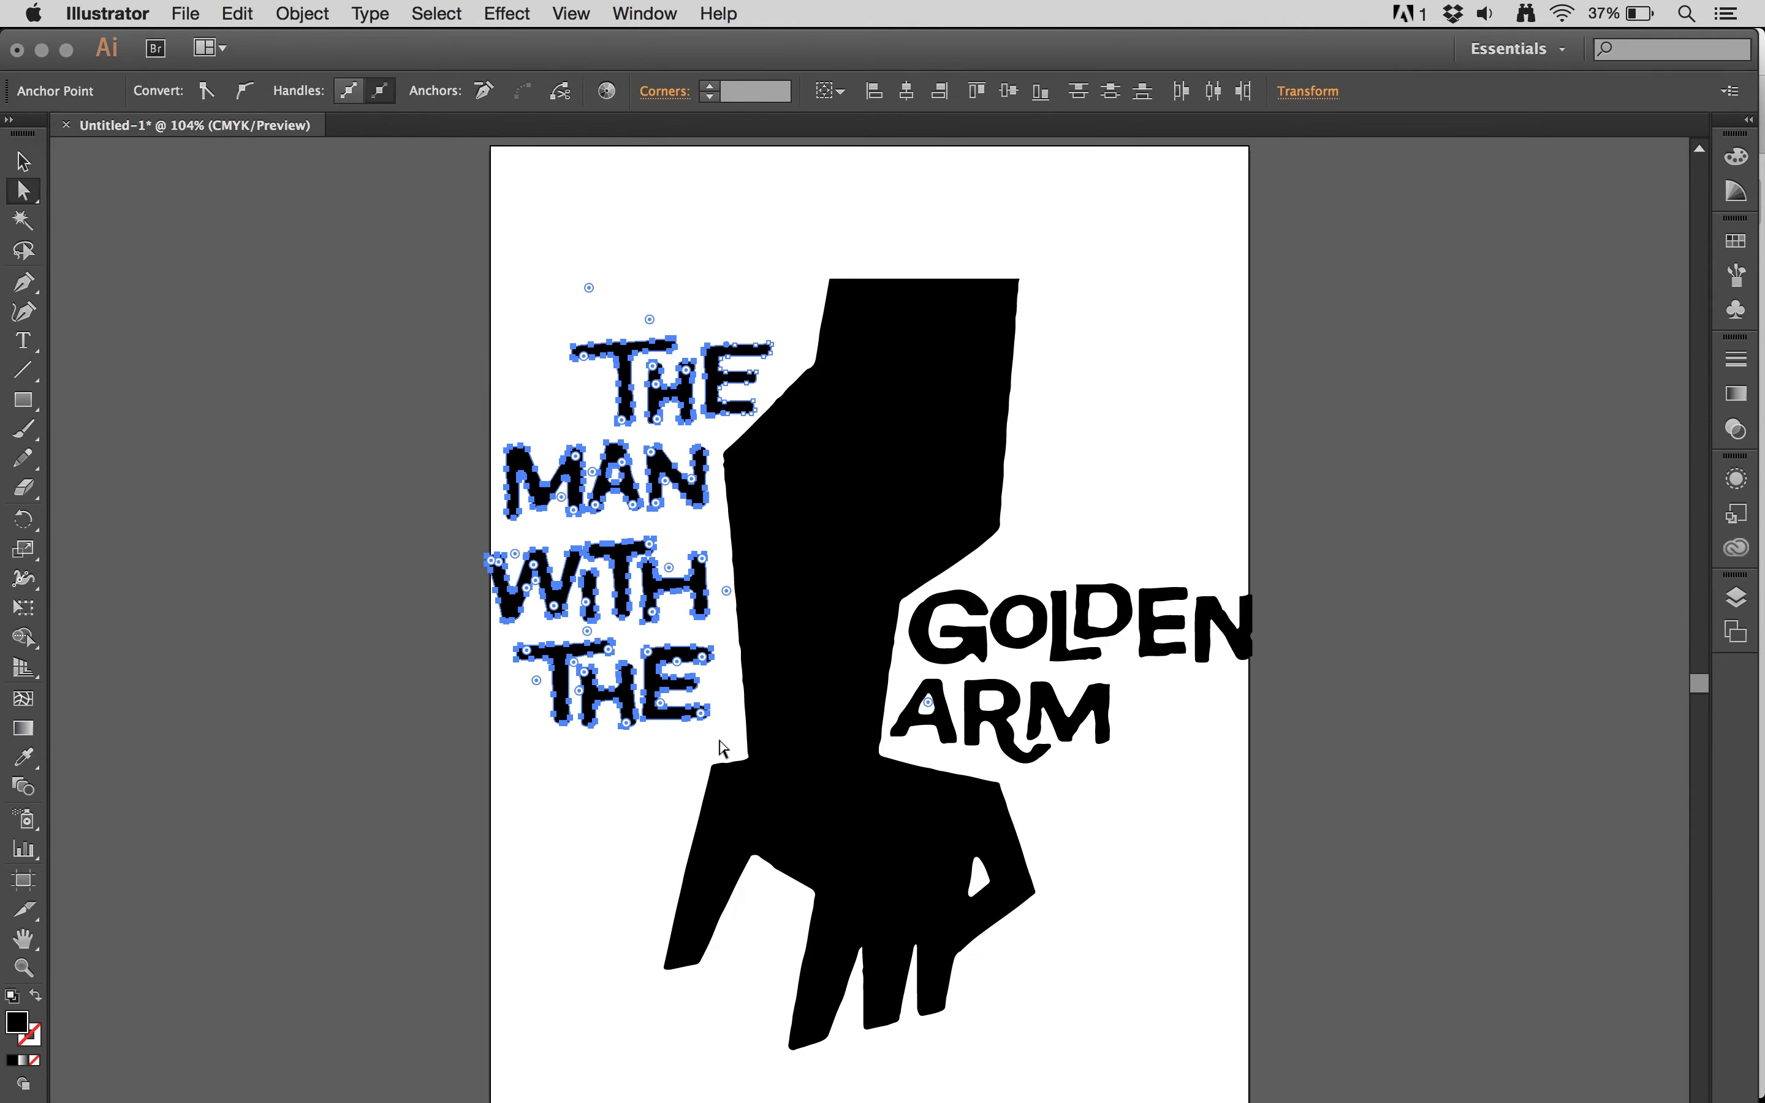
pyautogui.press('Delete')
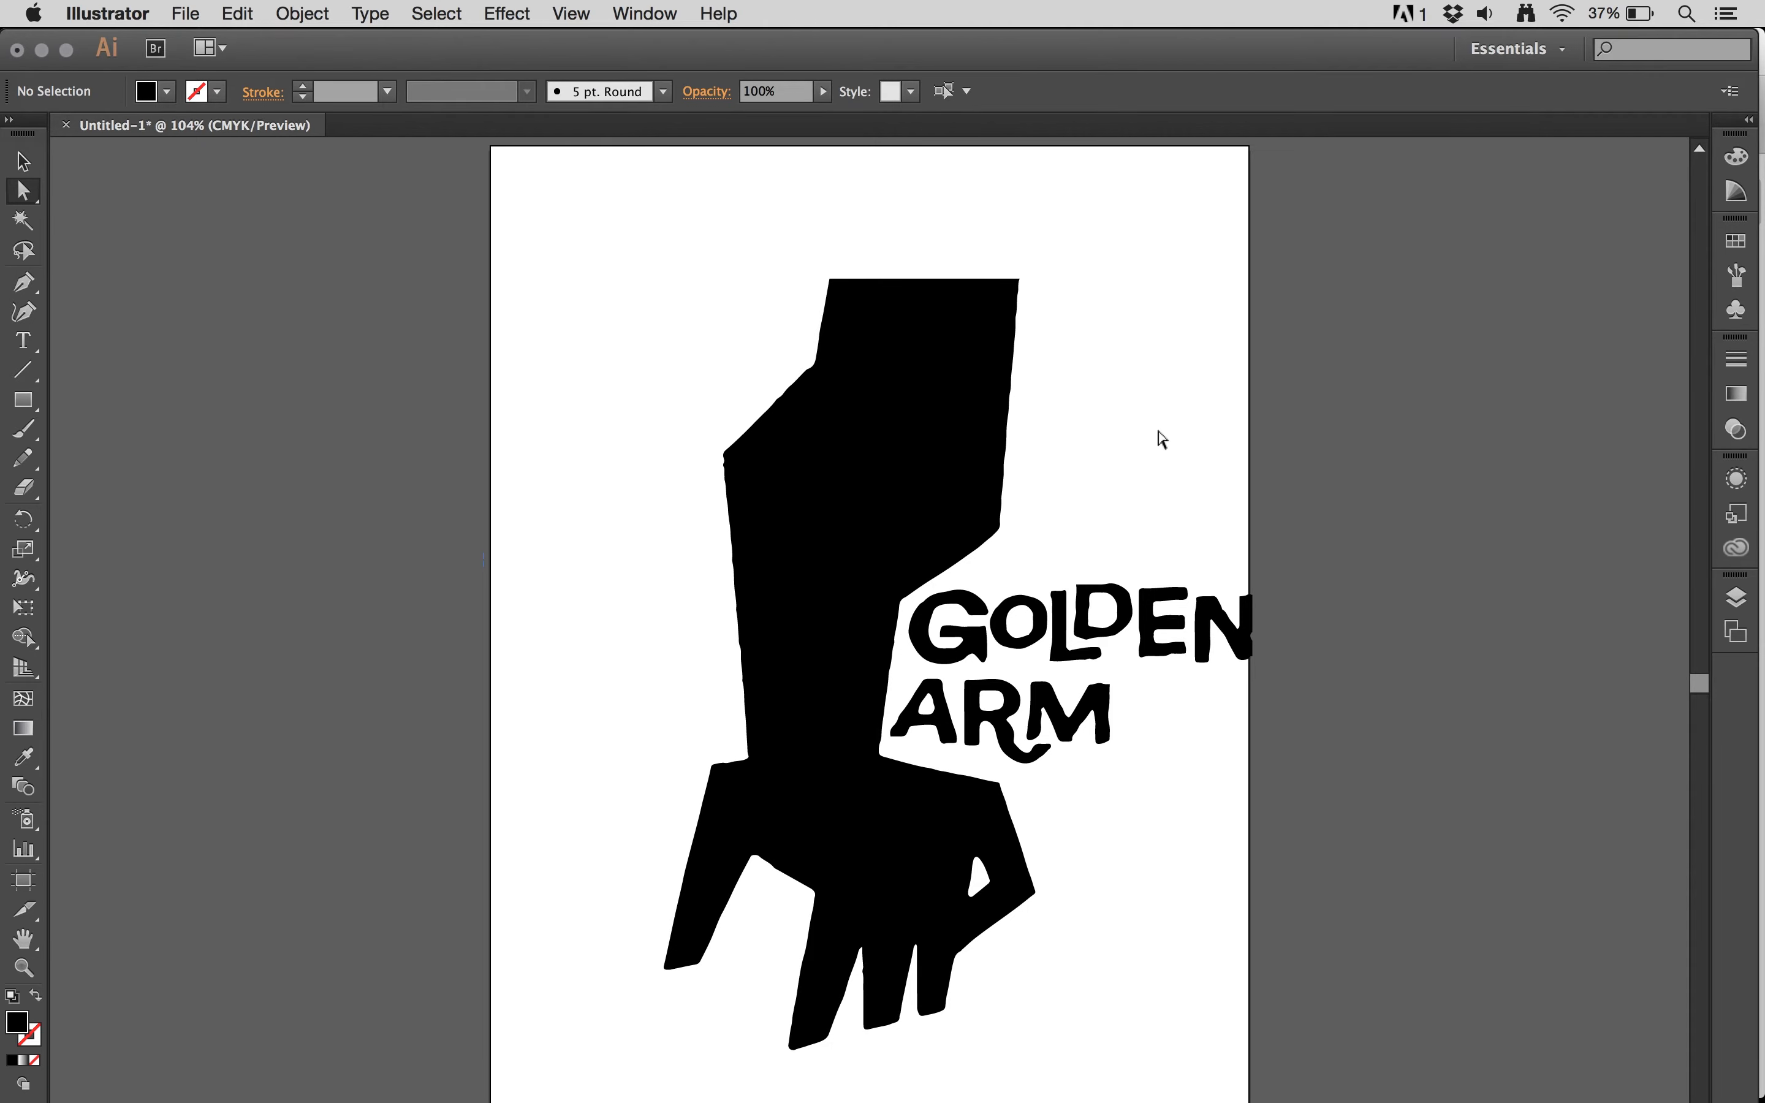
pyautogui.moveTo(1306, 619); pyautogui.dragTo(925, 763)
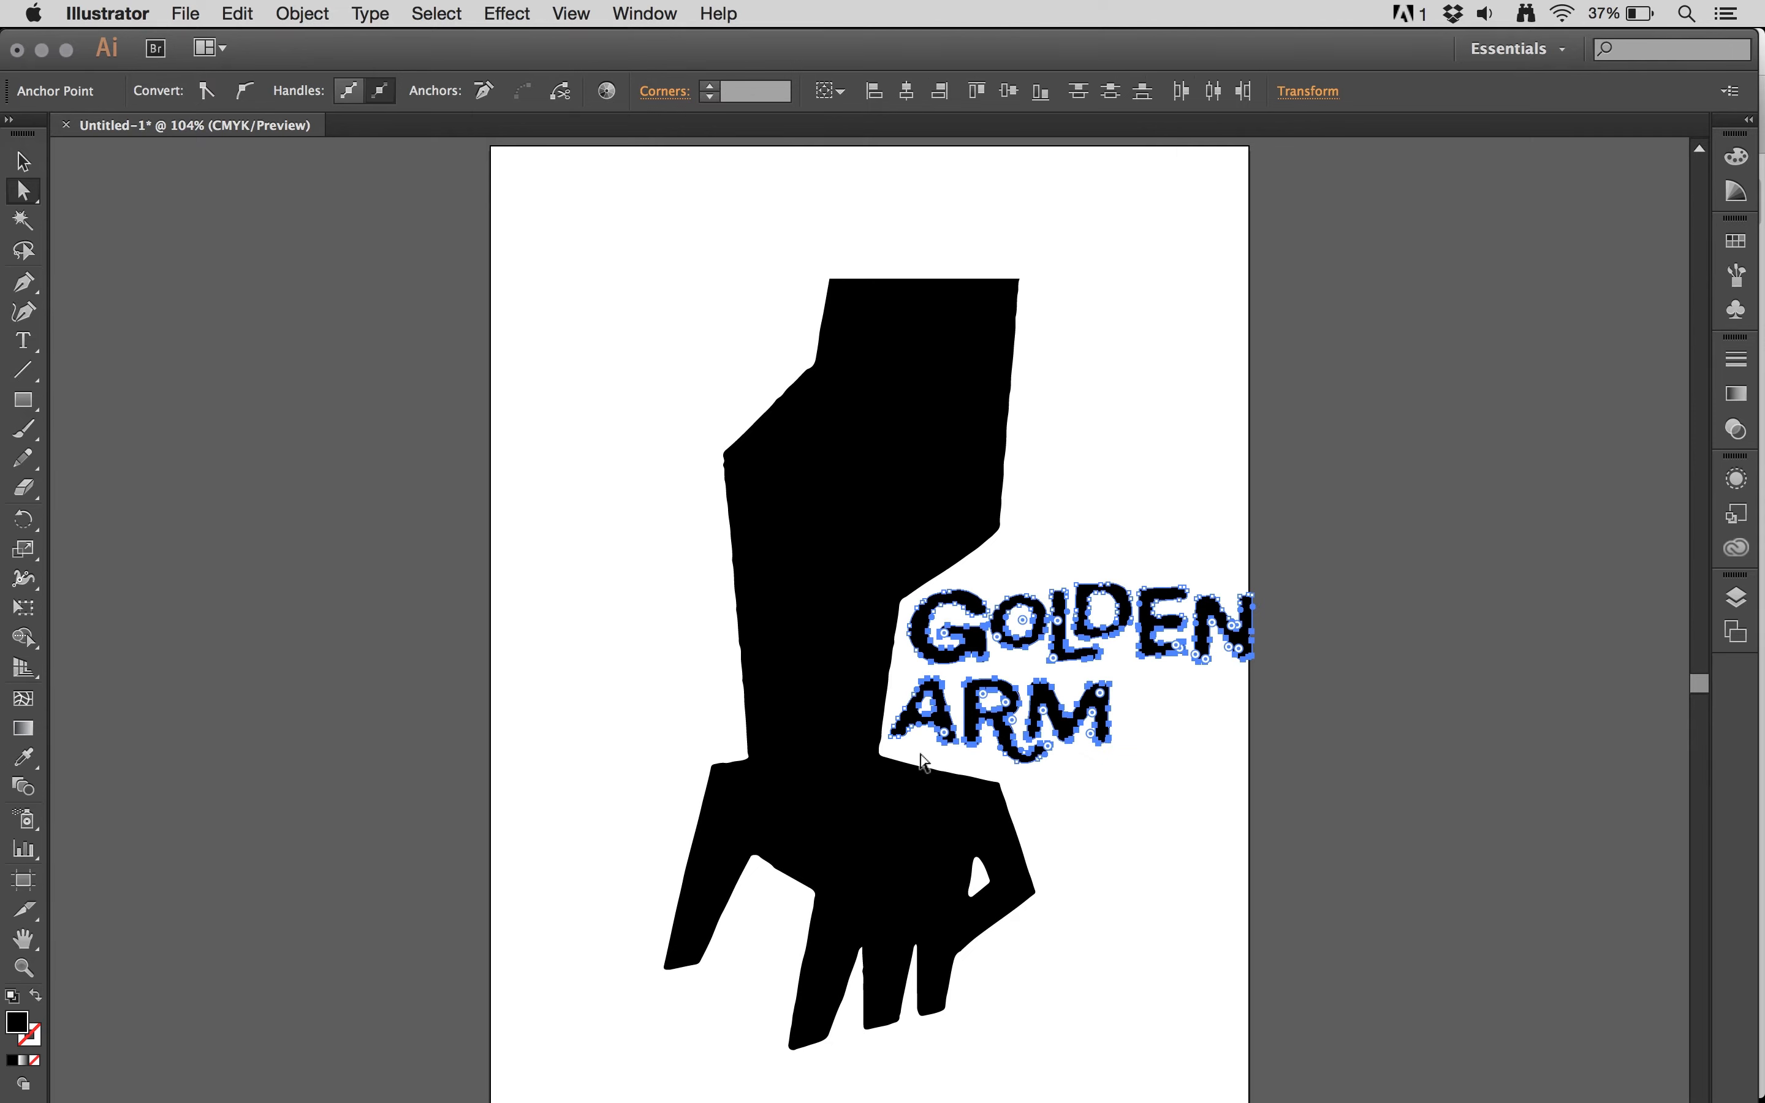
pyautogui.press('Delete')
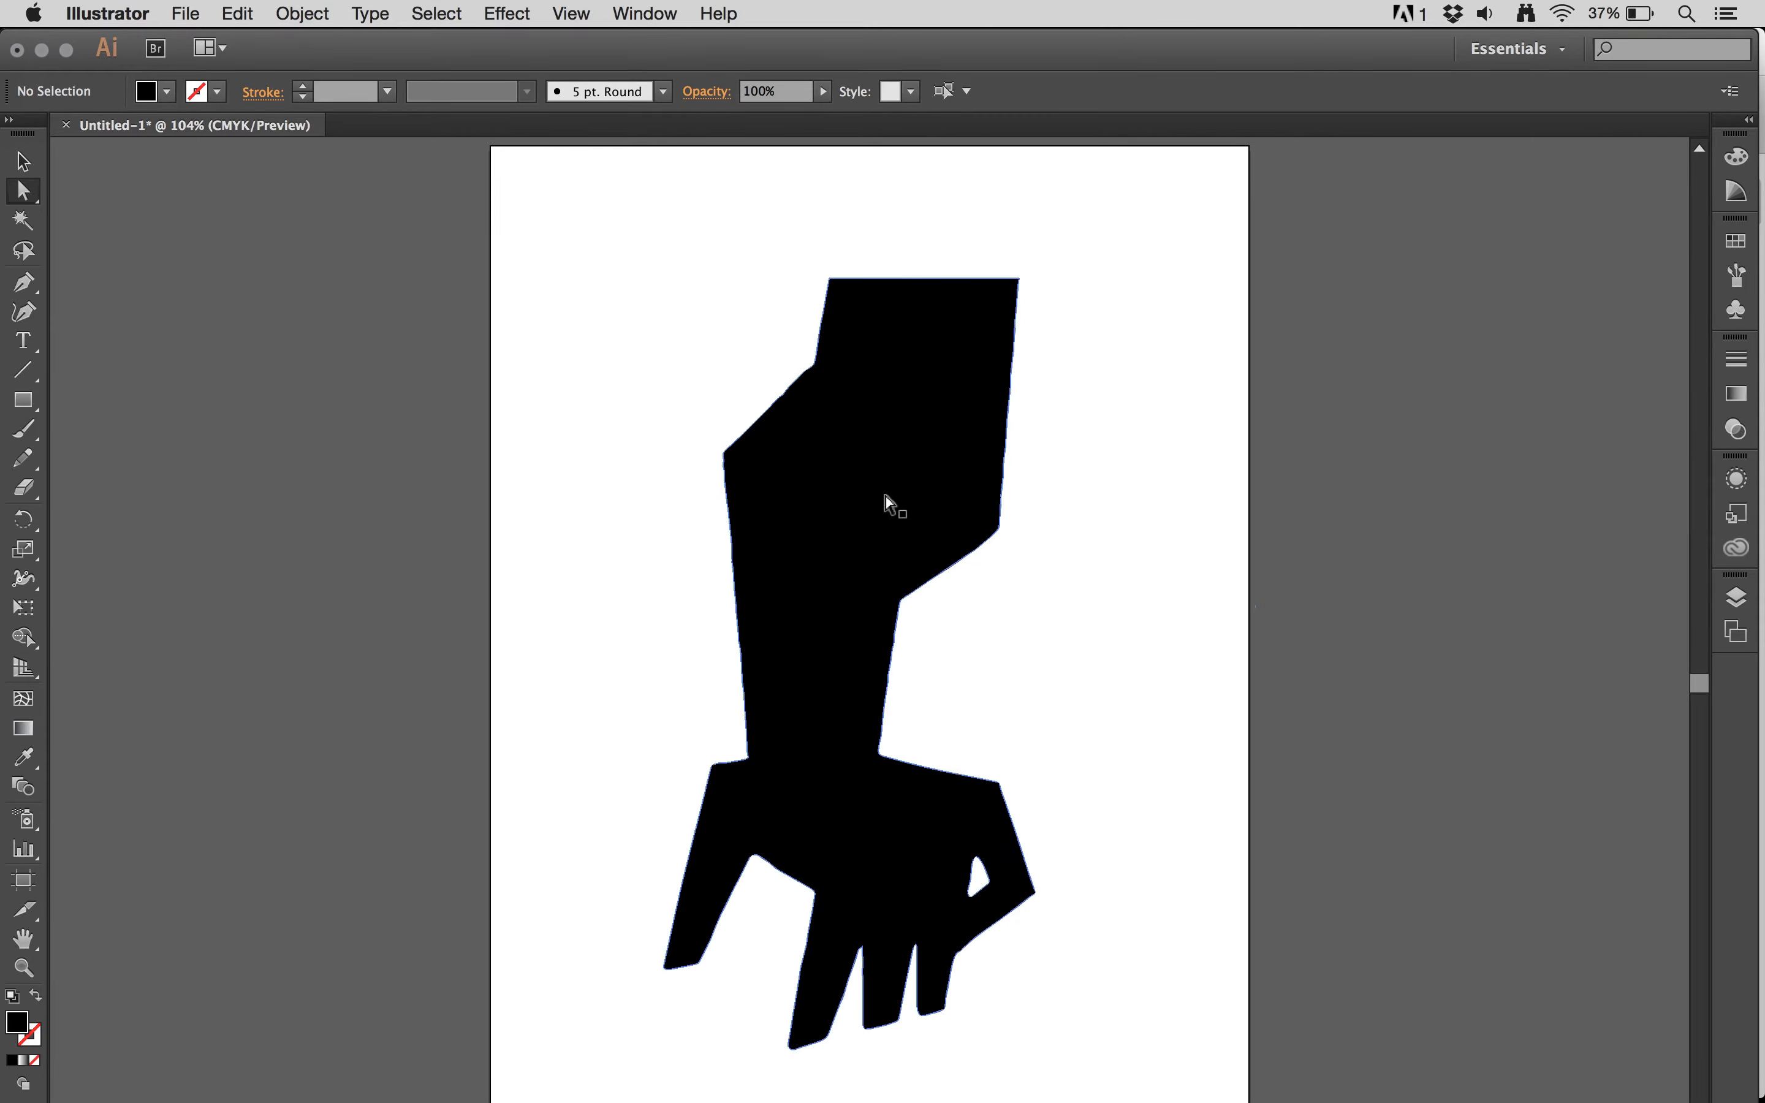
# Try a green and a yellow fill on the arm shape and set its fill back to black
pyautogui.click(886, 495)
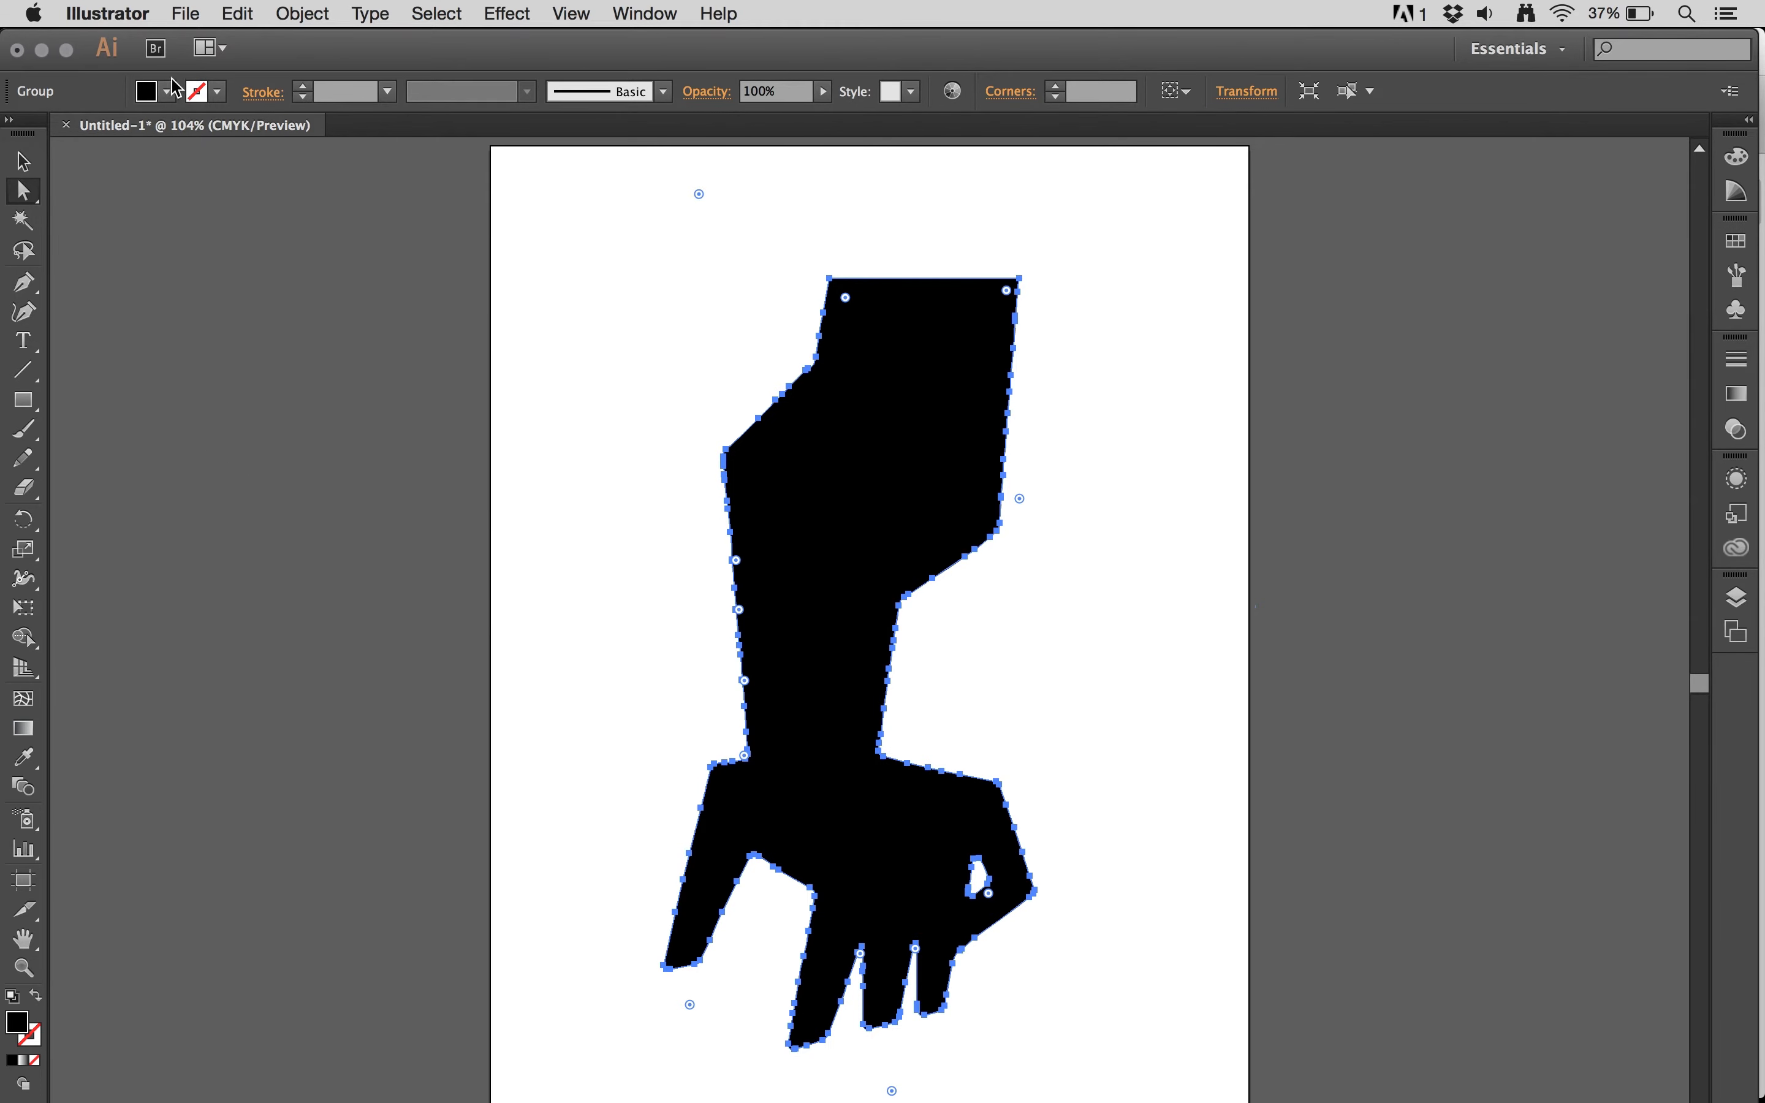
pyautogui.click(158, 93)
pyautogui.click(119, 133)
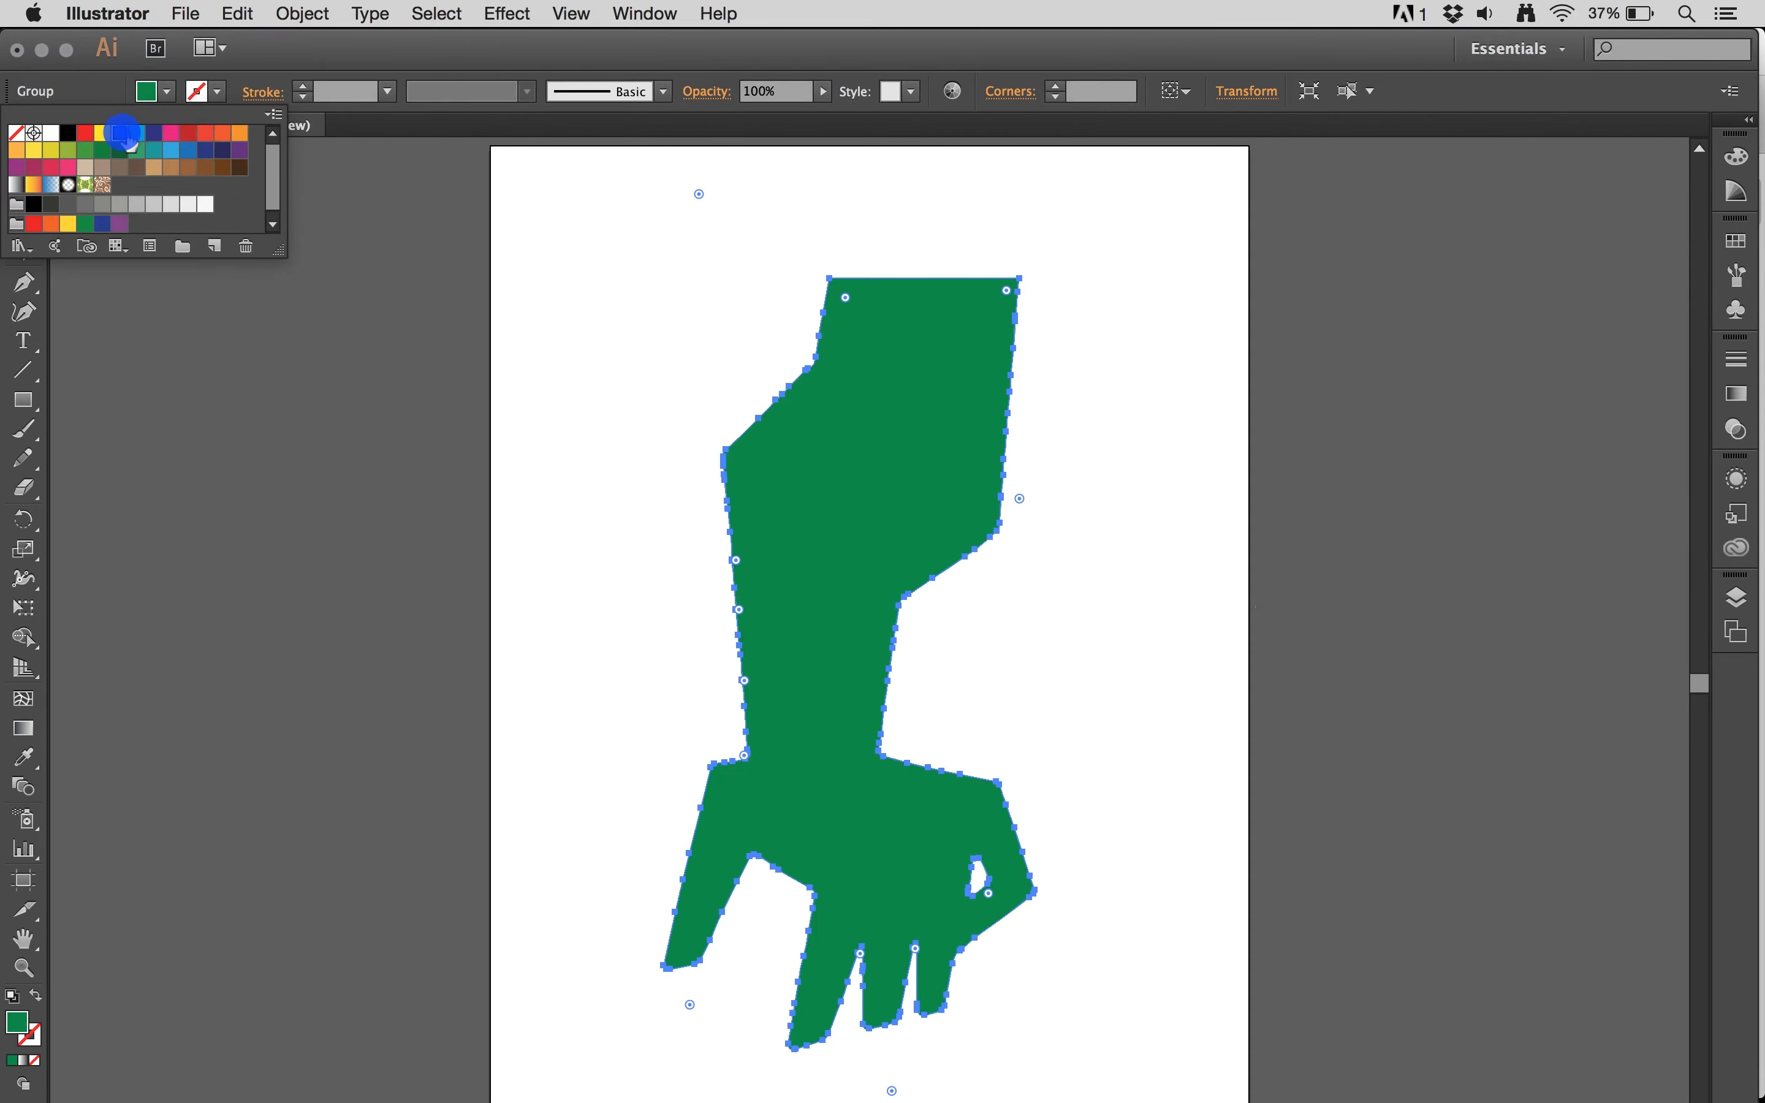
pyautogui.click(171, 95)
pyautogui.click(169, 92)
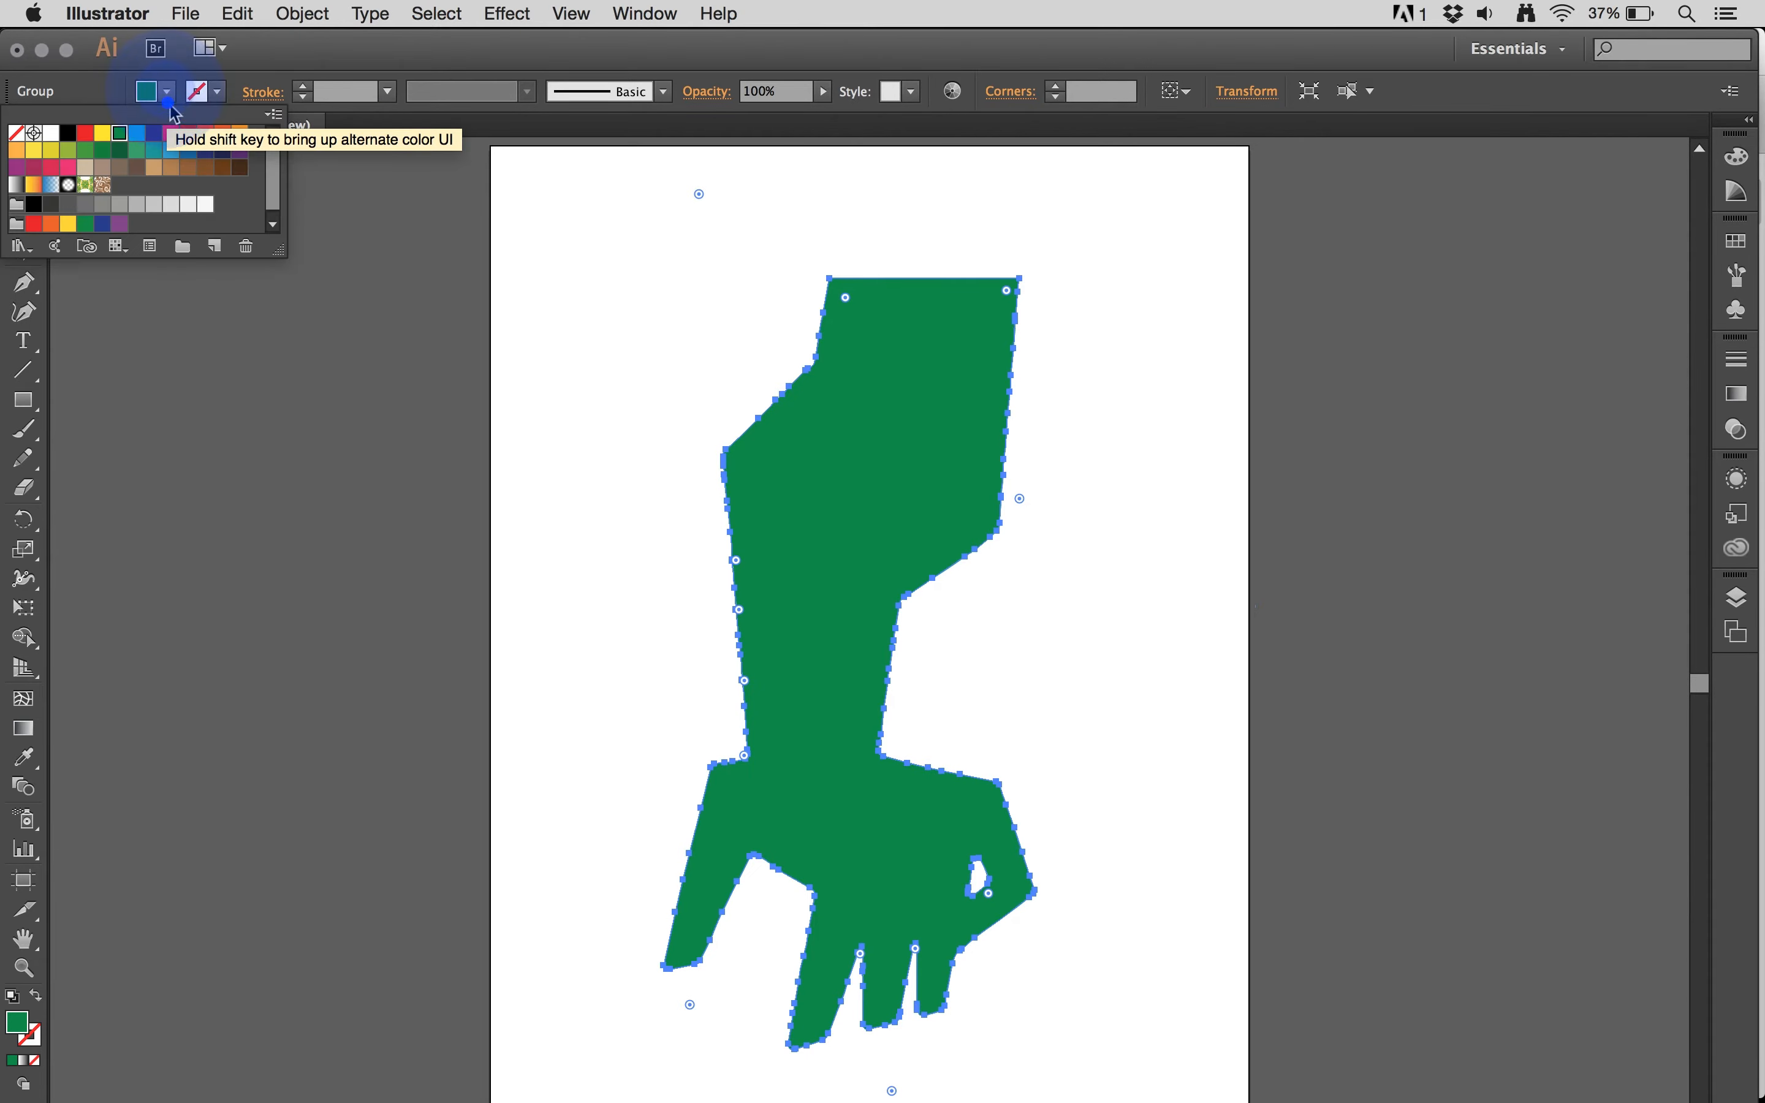
pyautogui.click(33, 150)
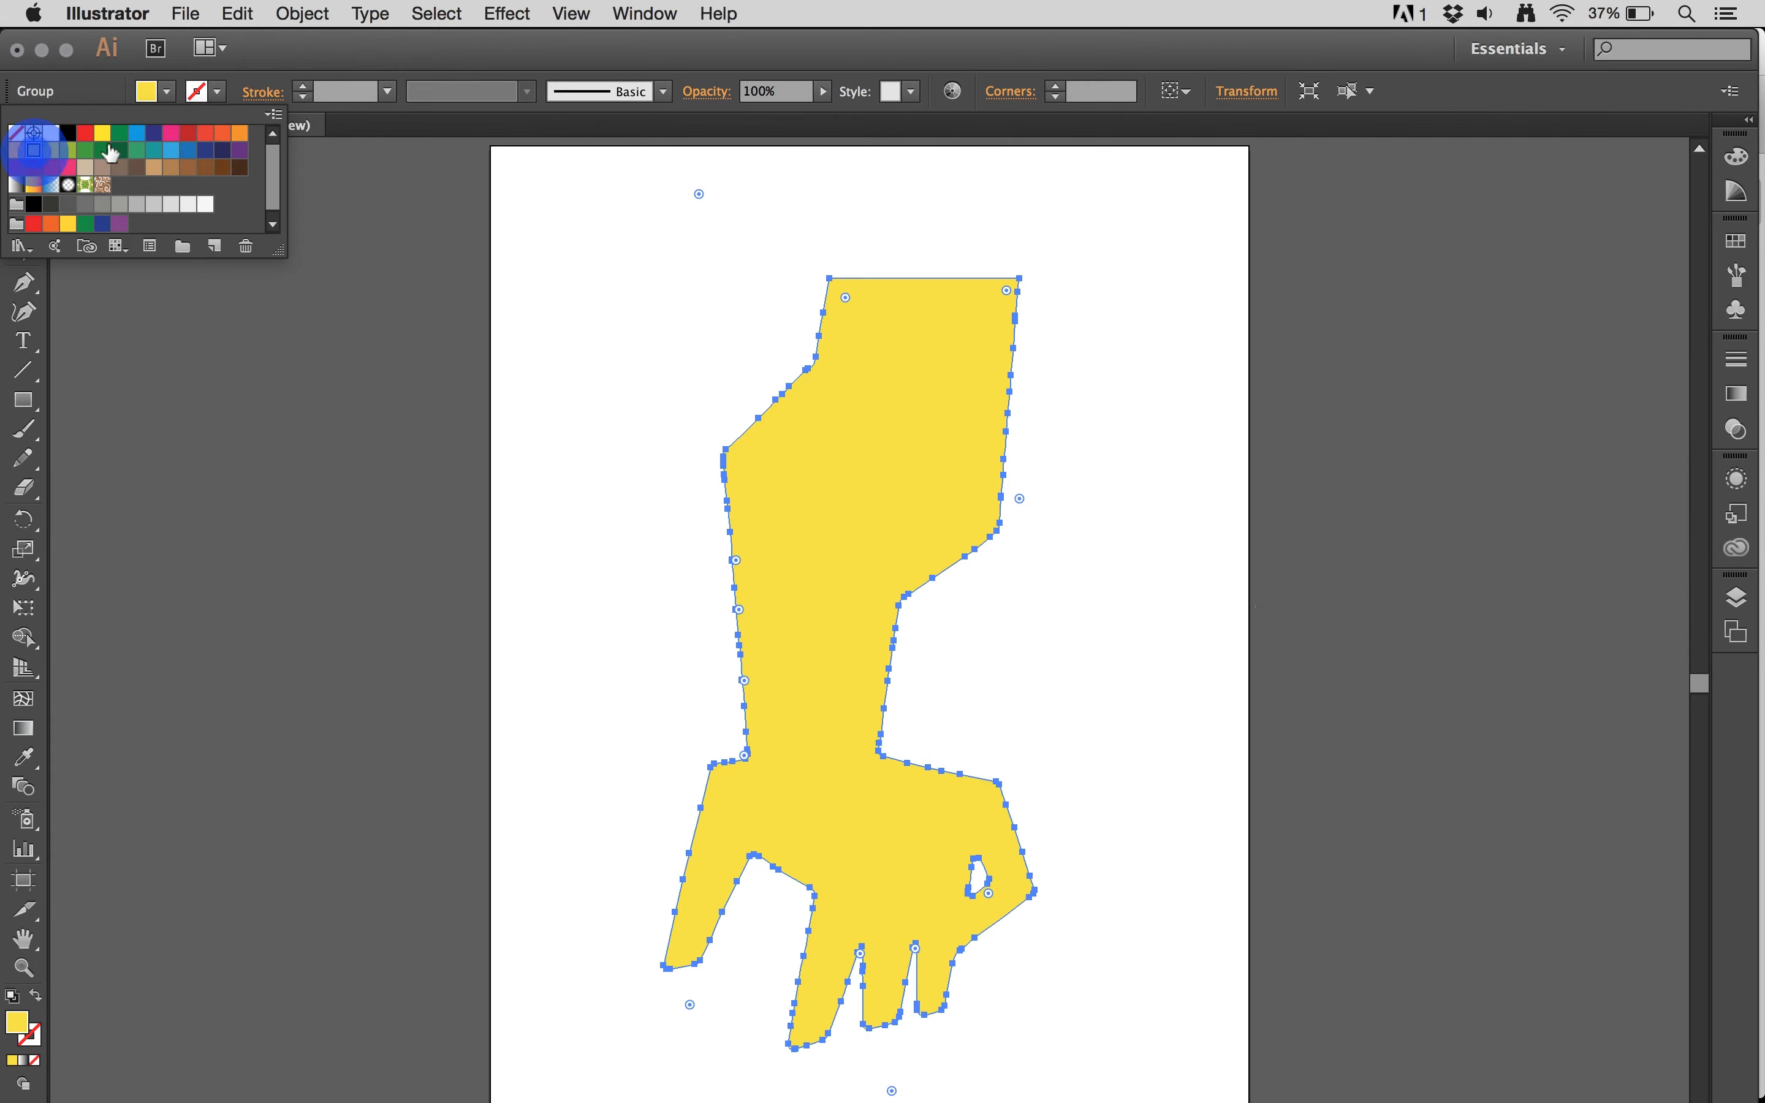
pyautogui.click(170, 133)
pyautogui.click(65, 134)
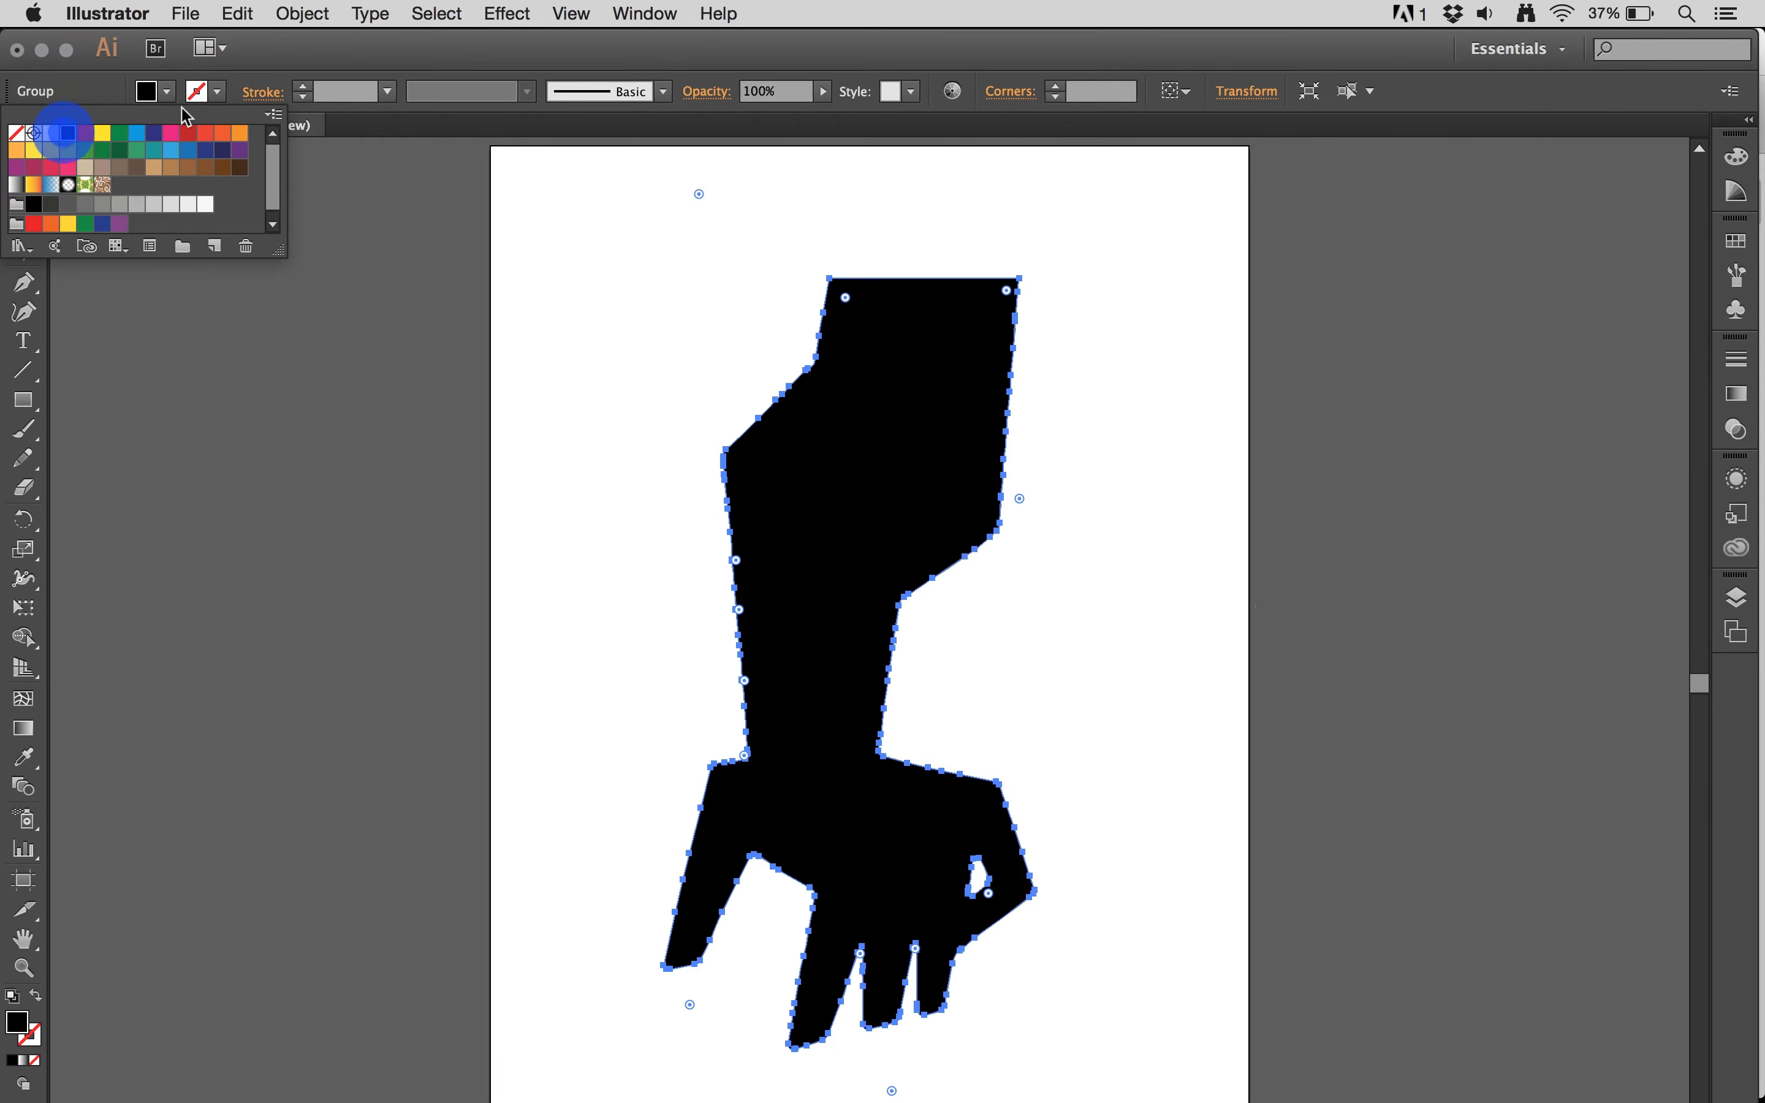
# Try a thick pink stroke around the arm shape, remove it with a stroke weight of 0 and deselect the shape
pyautogui.click(218, 95)
pyautogui.click(217, 95)
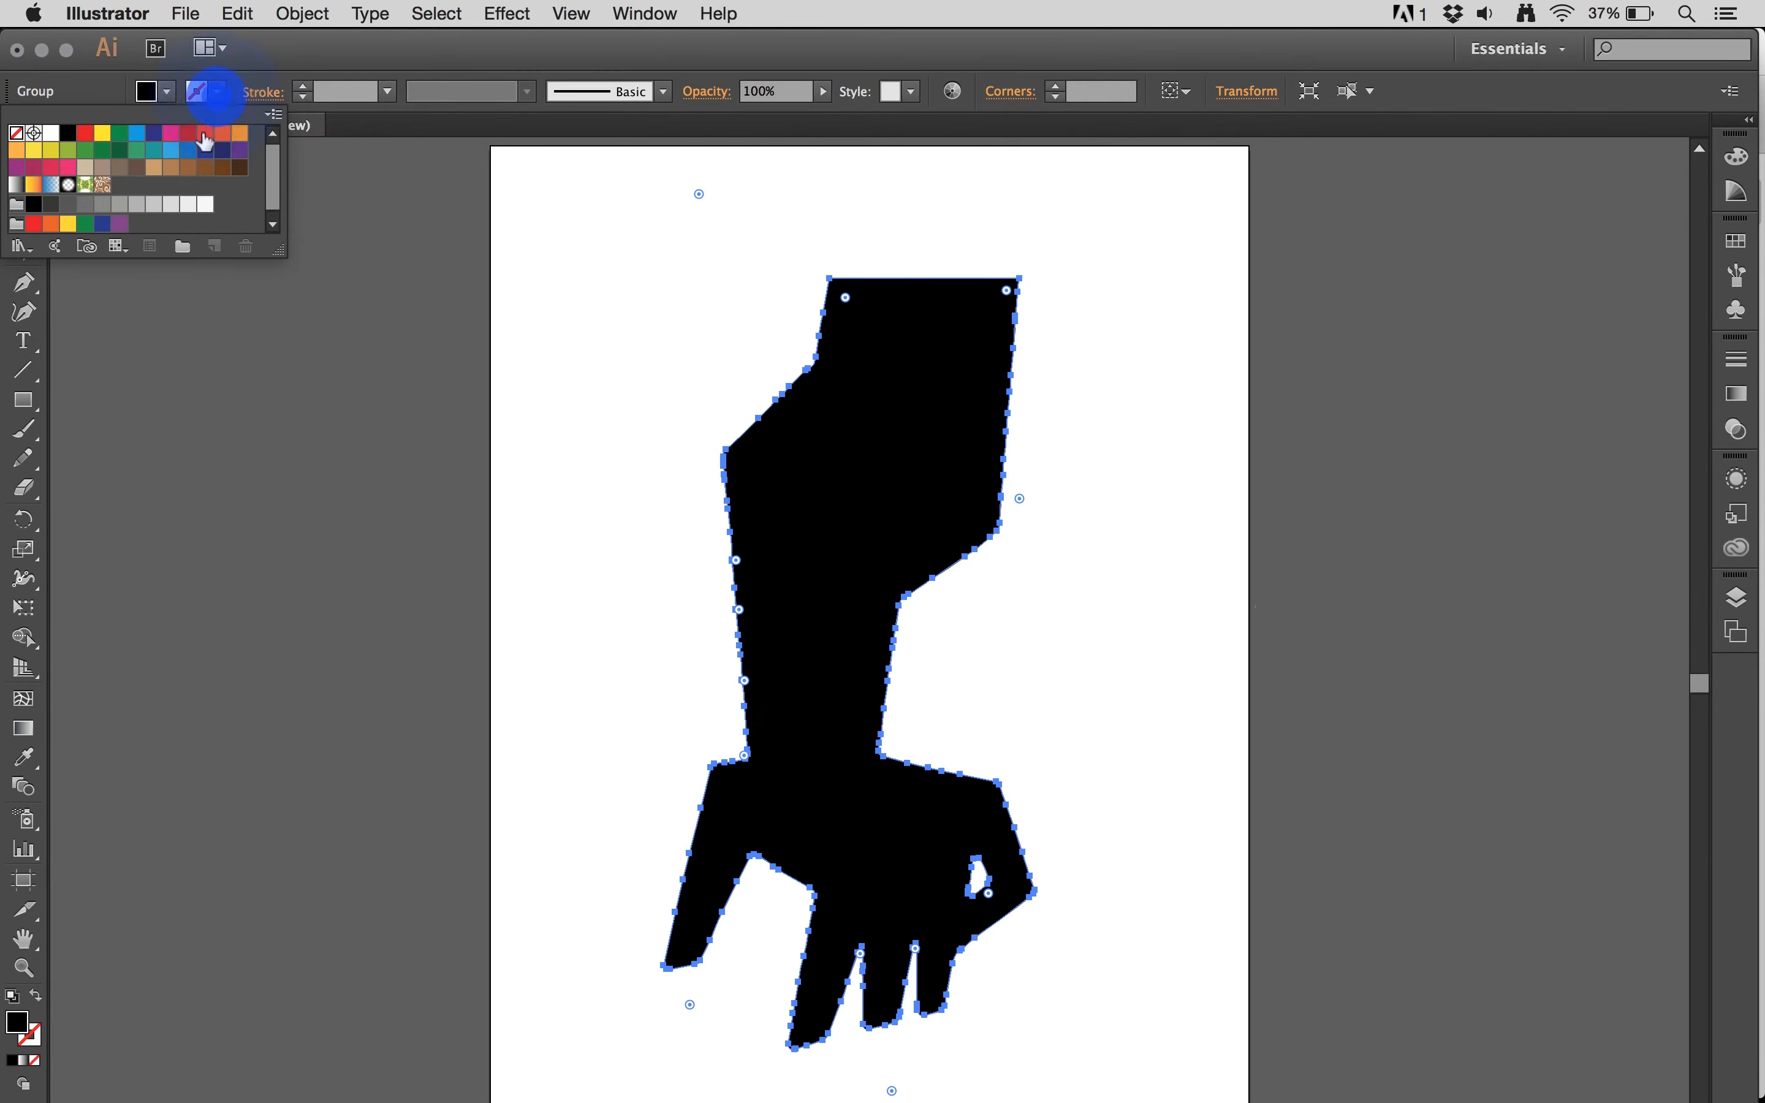
pyautogui.click(170, 133)
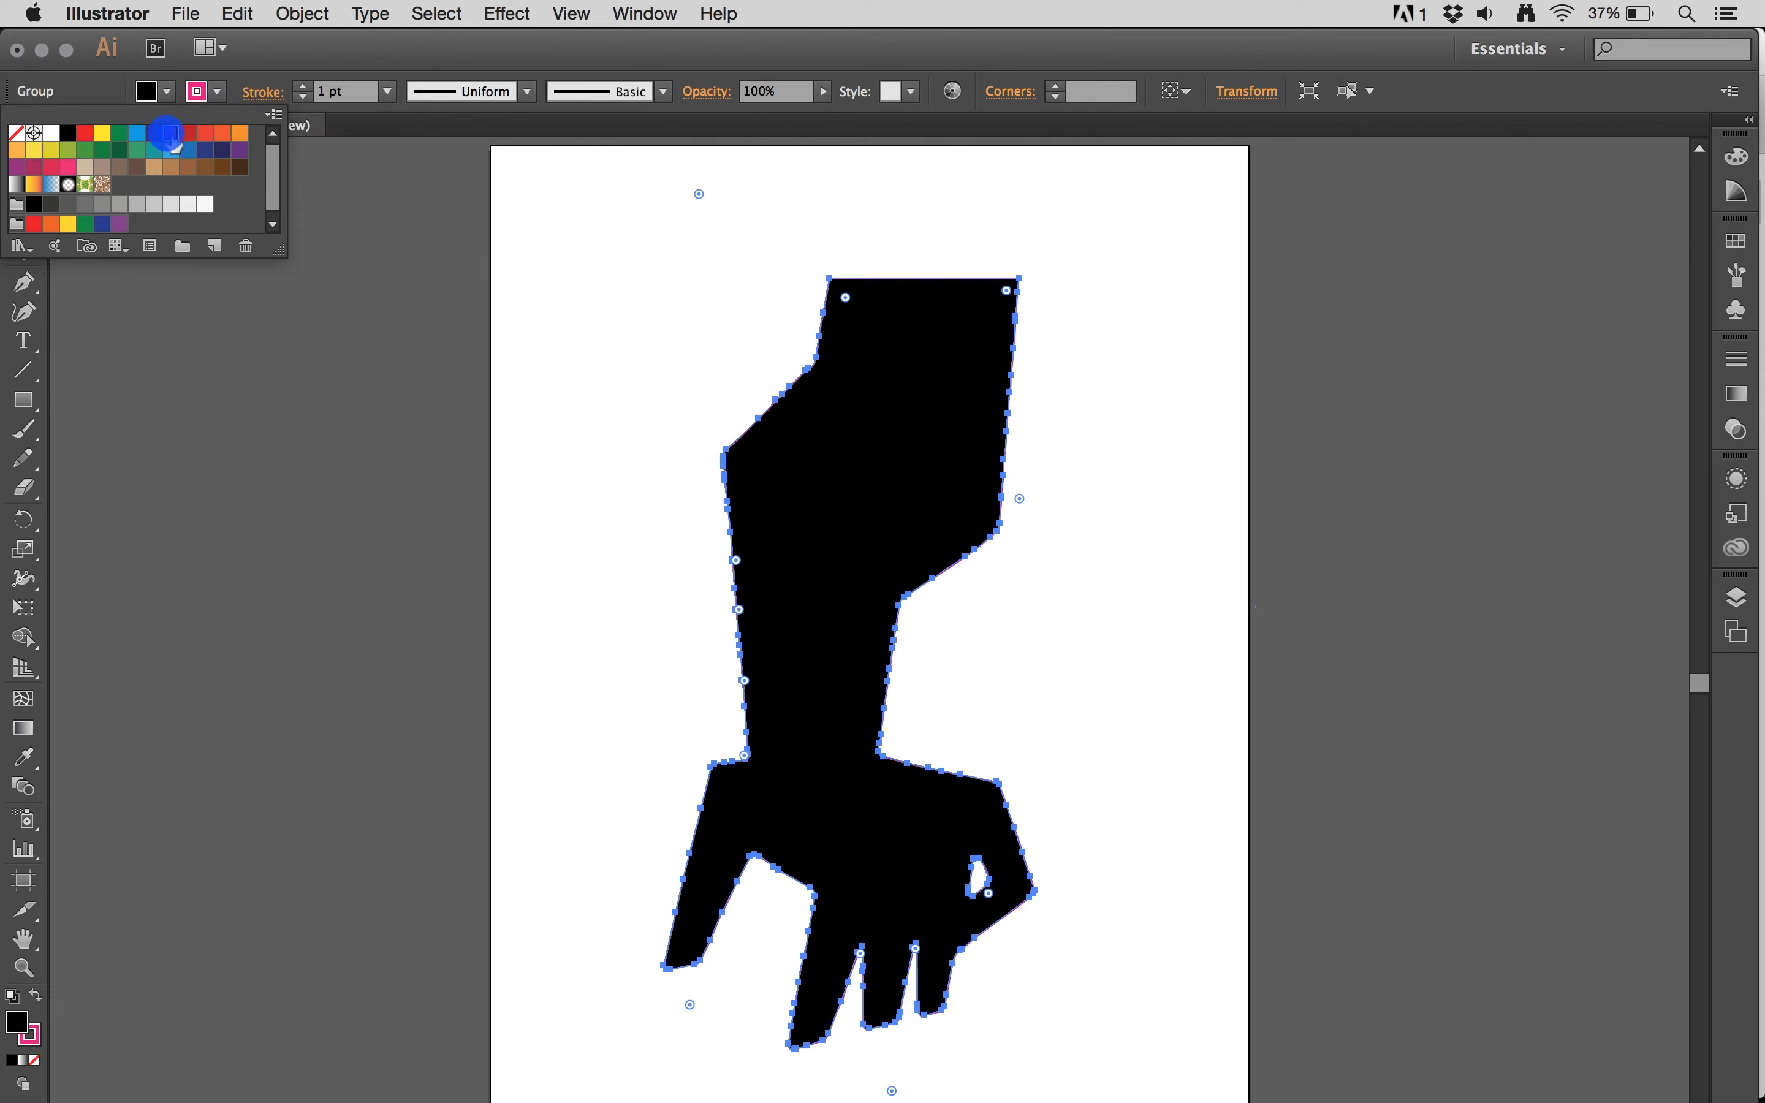
pyautogui.click(302, 86)
pyautogui.click(302, 86)
pyautogui.click(302, 86)
pyautogui.click(302, 86)
pyautogui.click(303, 86)
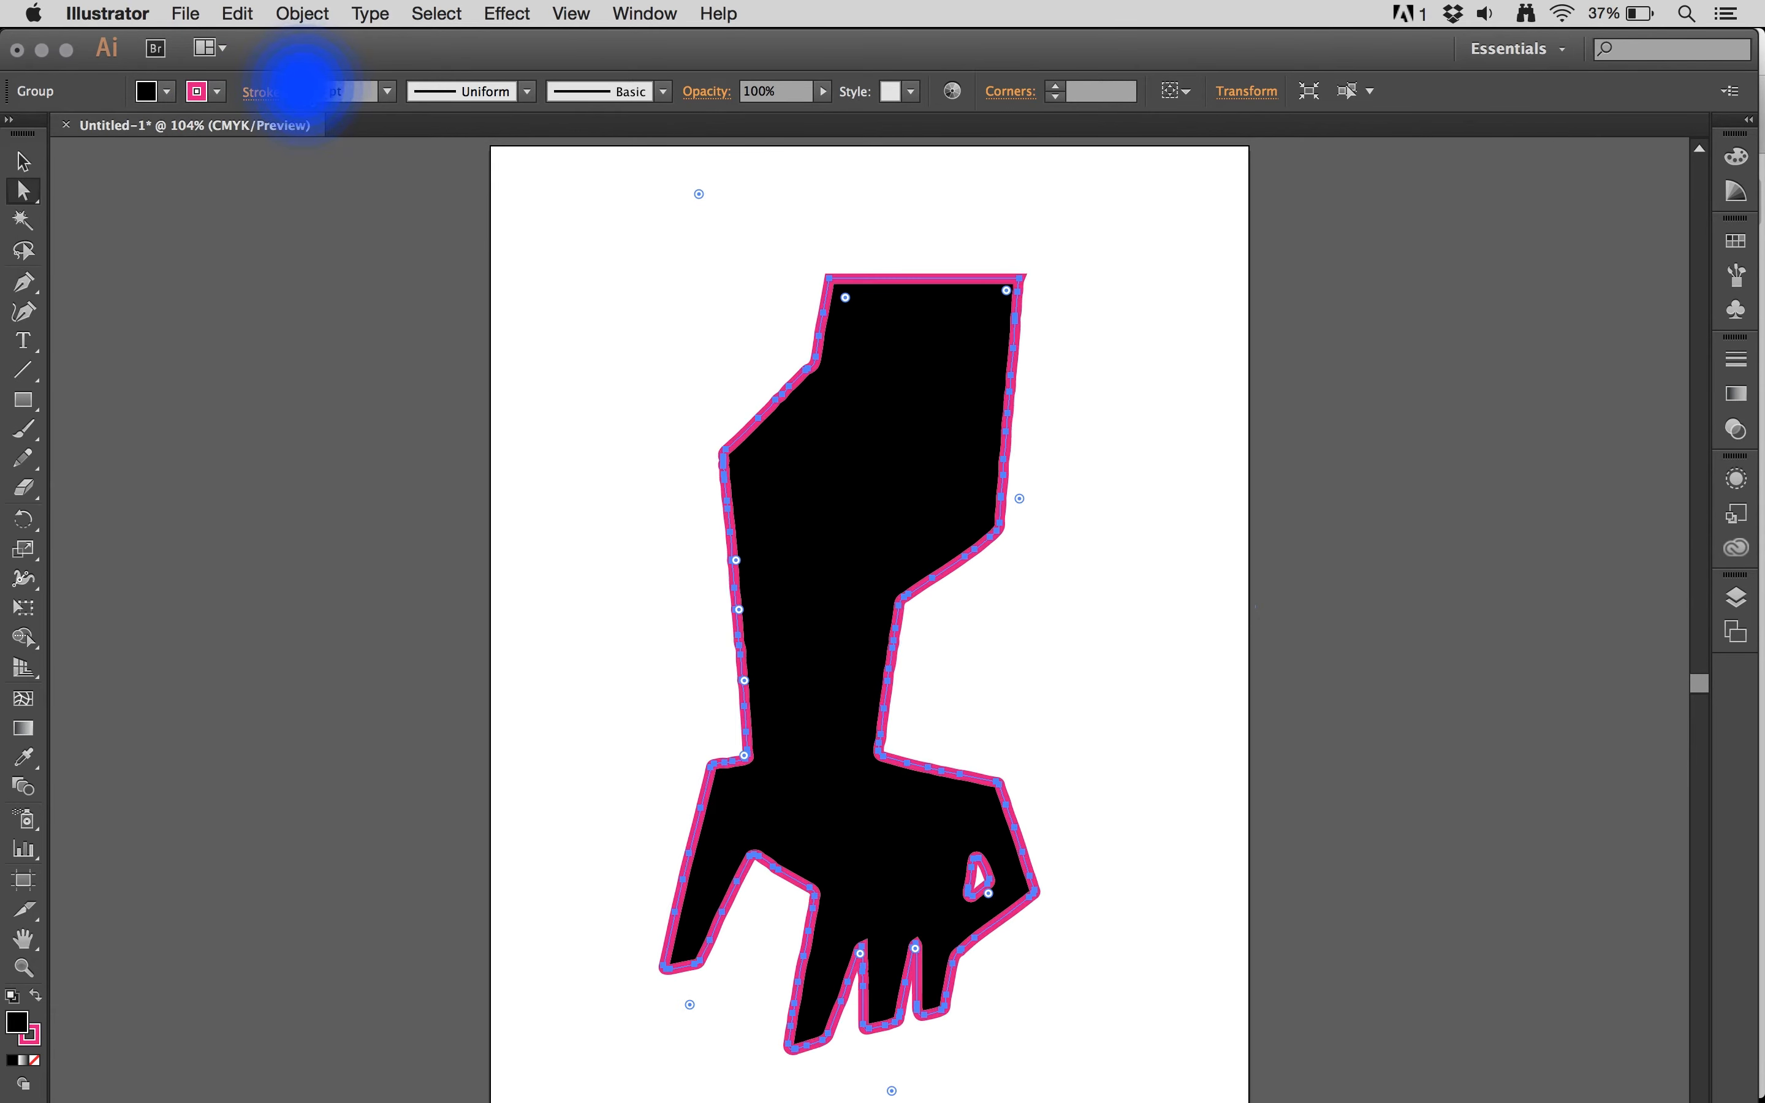
pyautogui.click(303, 86)
pyautogui.click(302, 85)
pyautogui.click(303, 86)
pyautogui.click(302, 85)
pyautogui.doubleClick(321, 93)
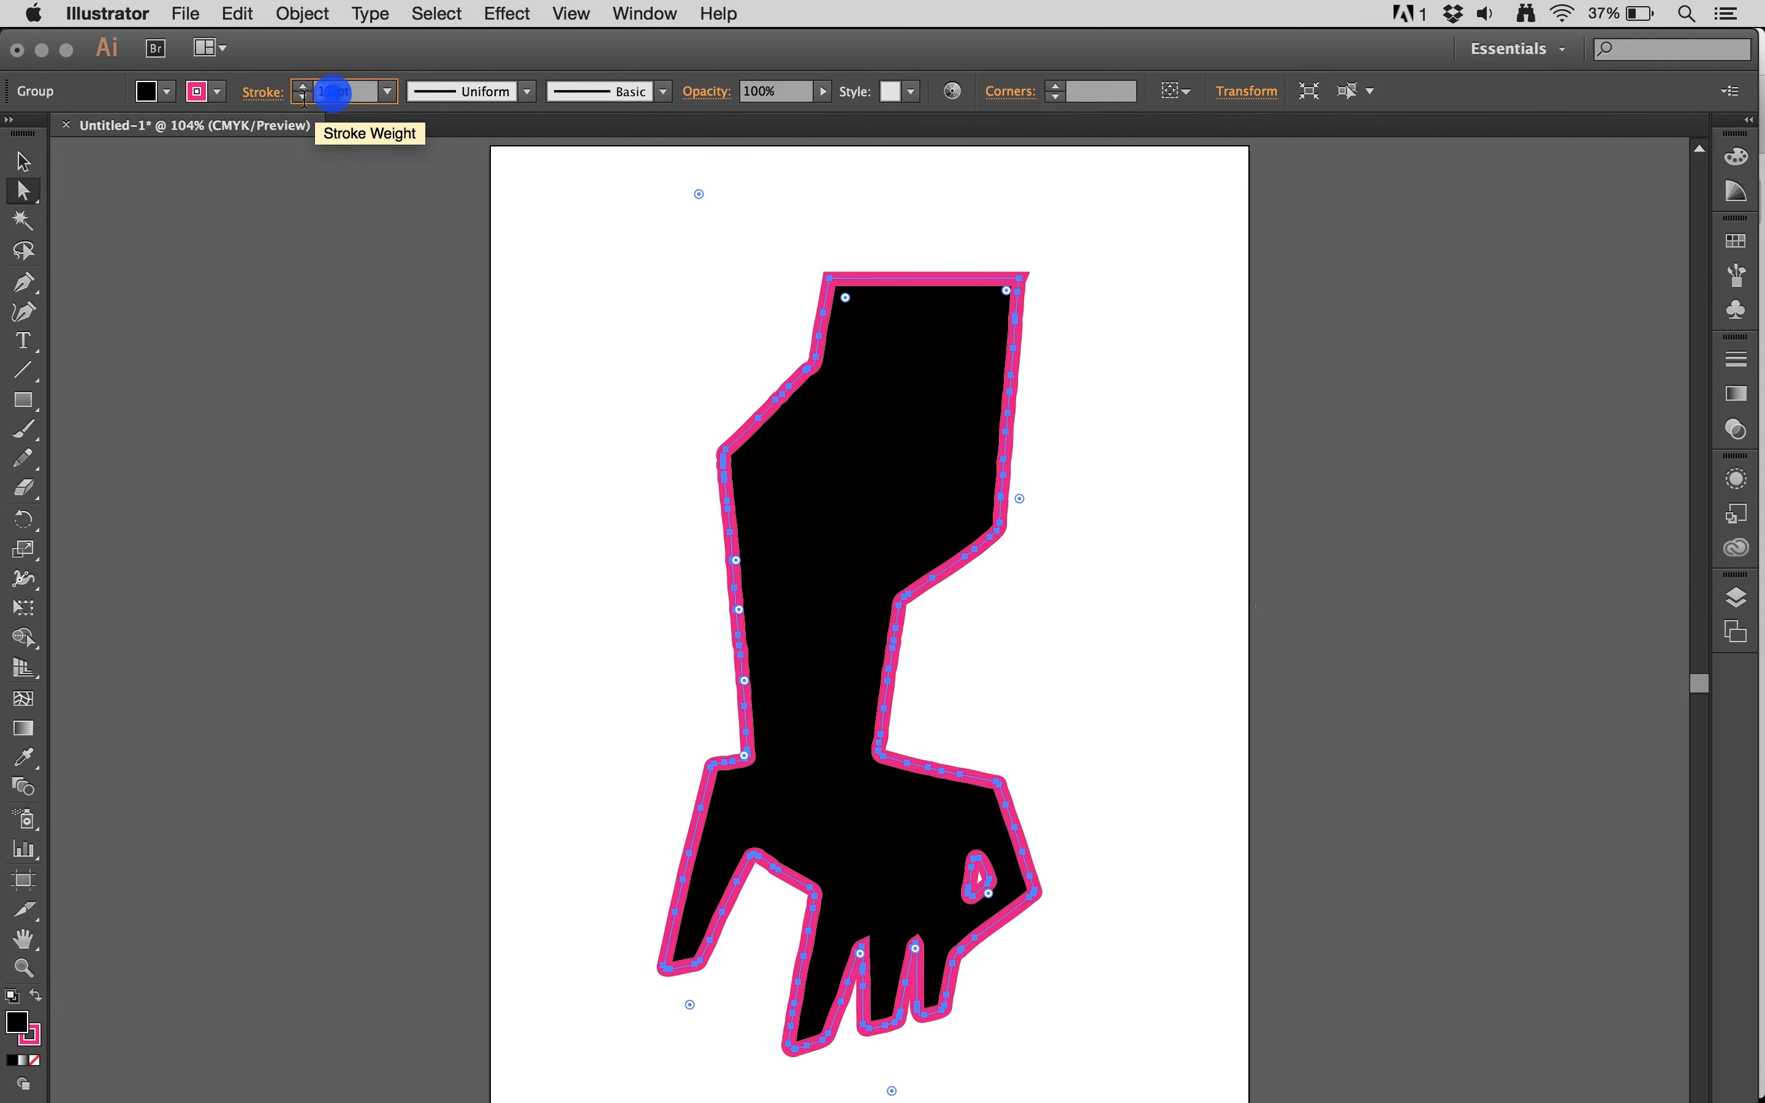
pyautogui.write('0')
pyautogui.click(372, 295)
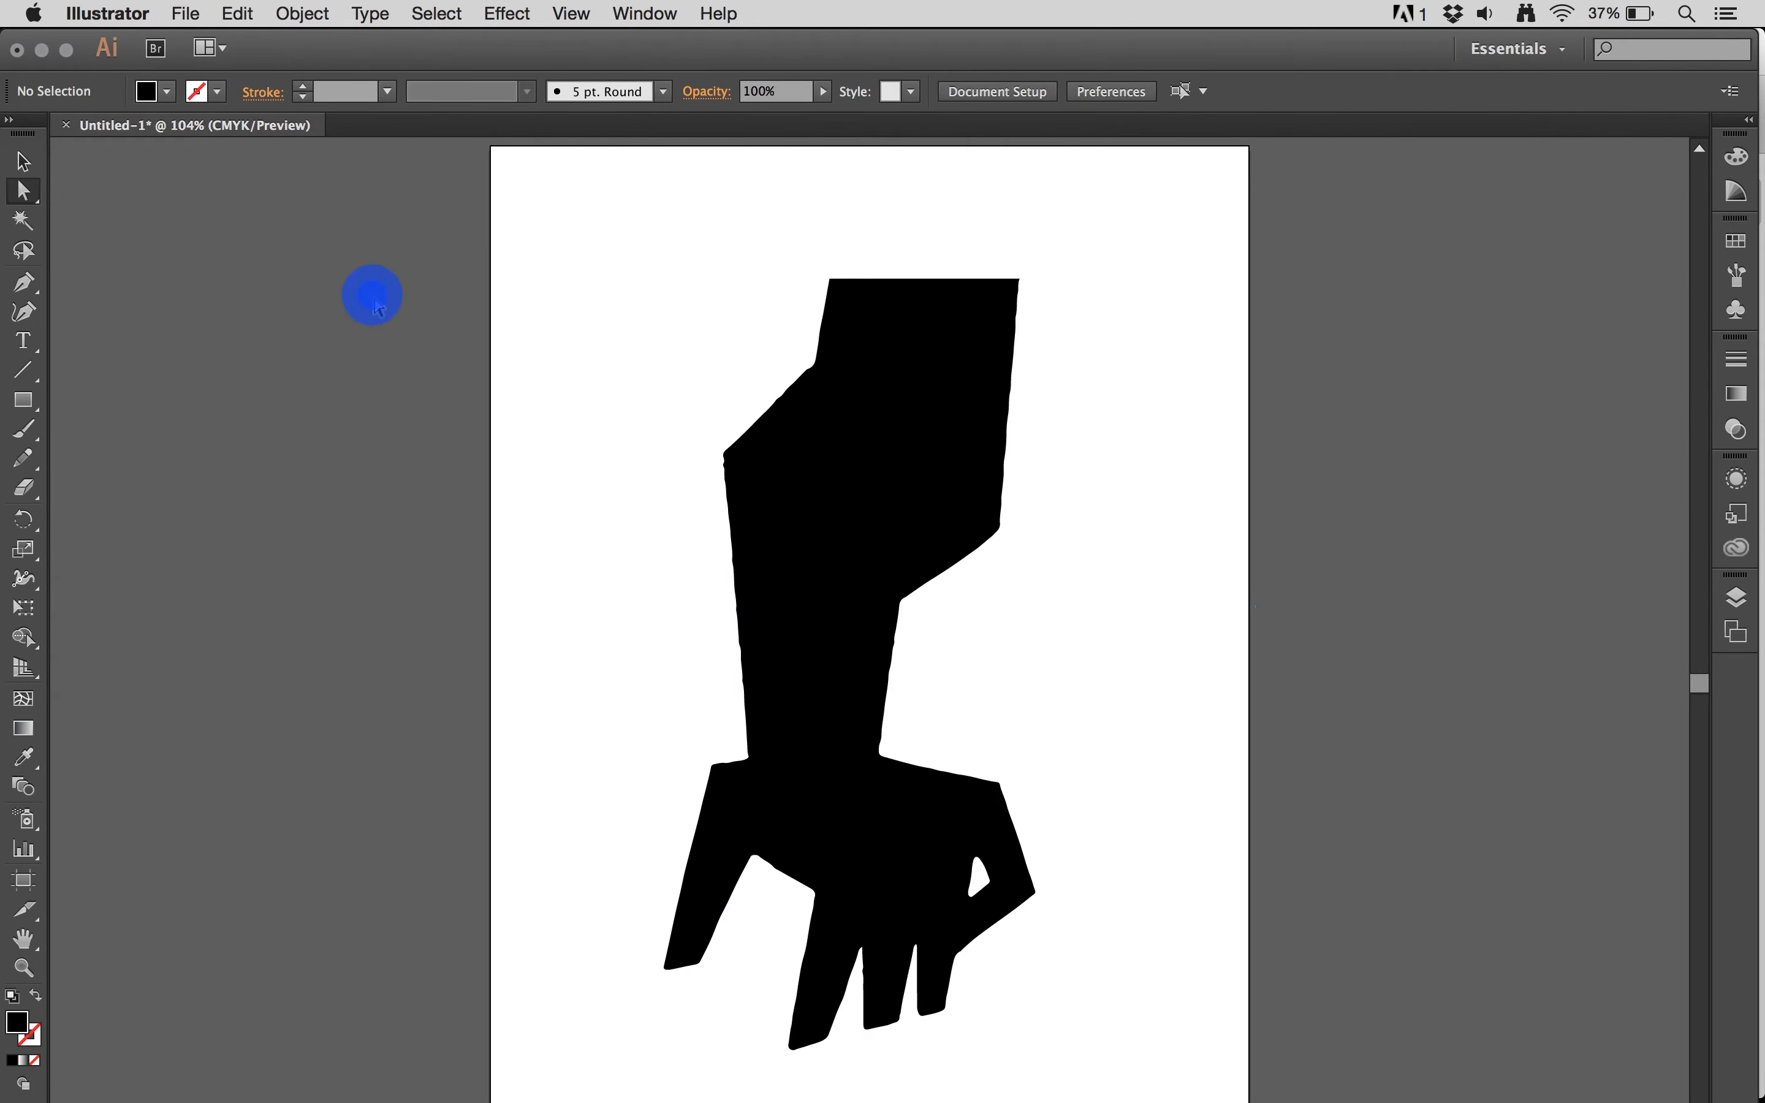
# Preview Simplify on the arm shape with 39% curve precision, try Straight Lines with a higher angle threshold, and cancel
pyautogui.click(22, 191)
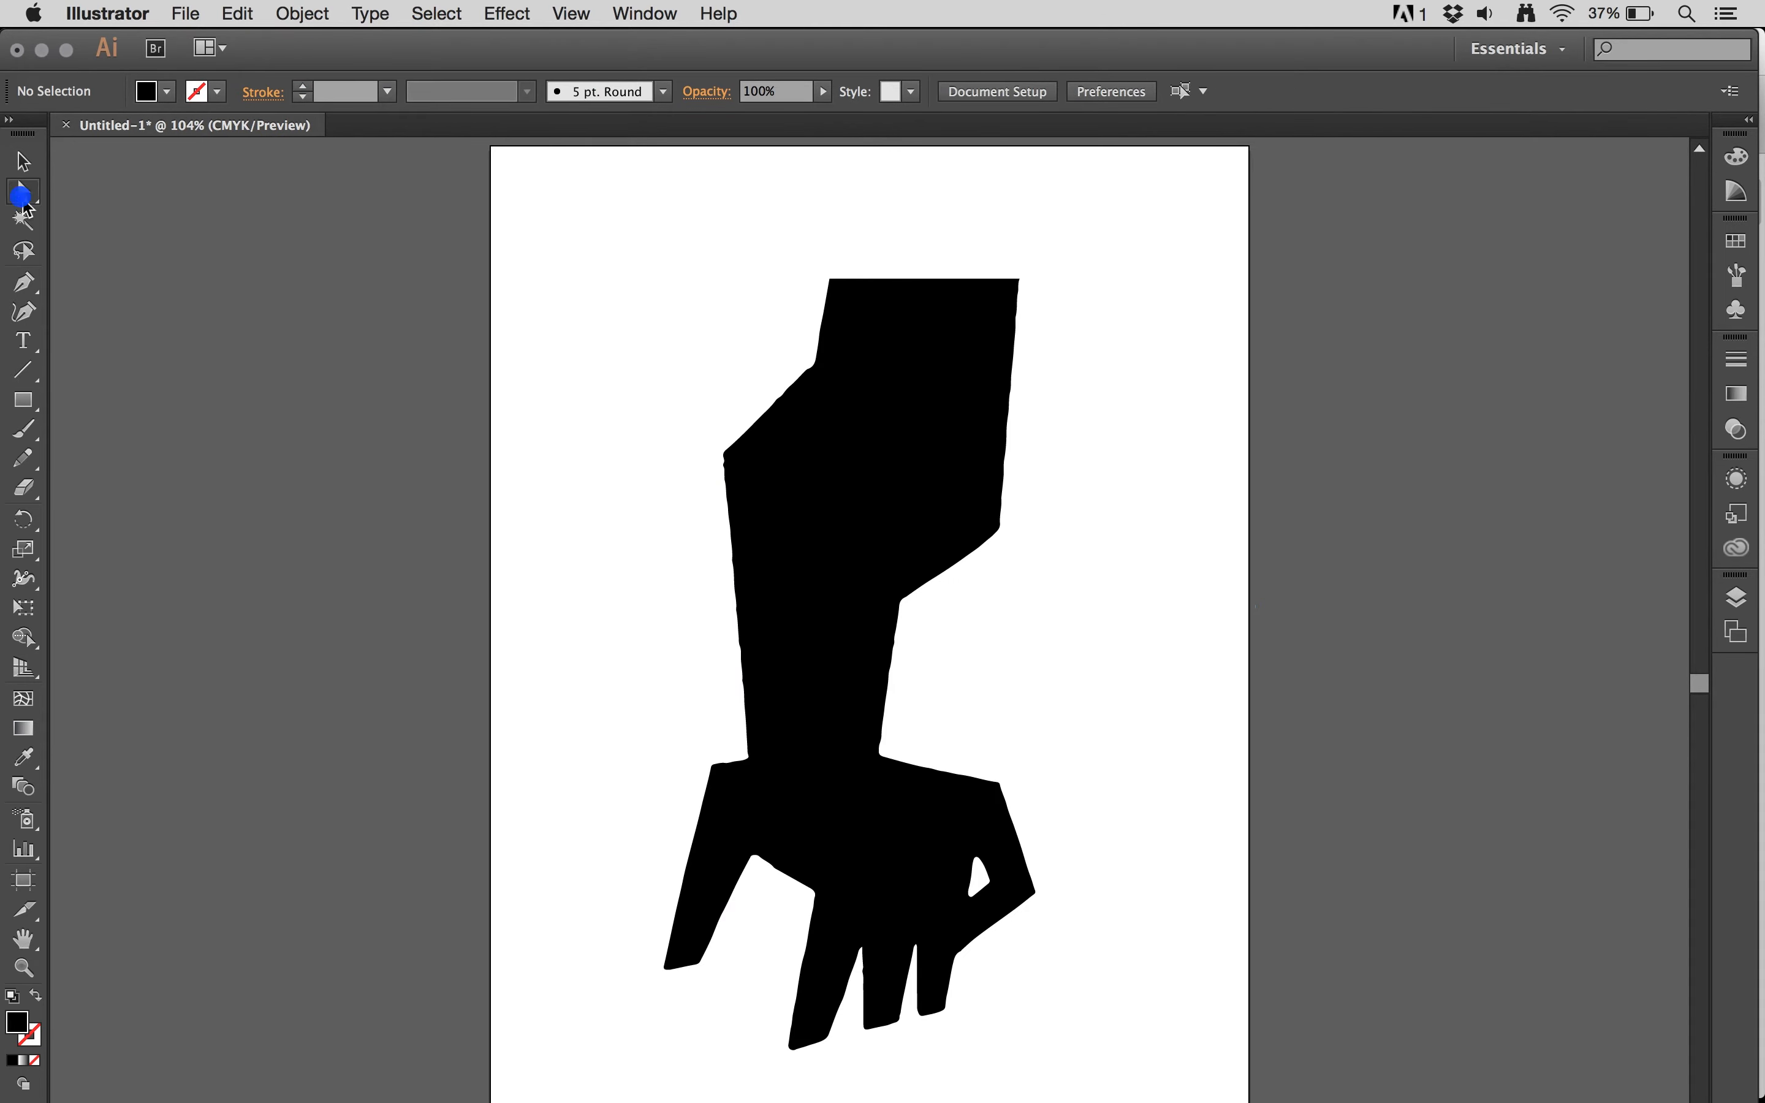
pyautogui.click(832, 467)
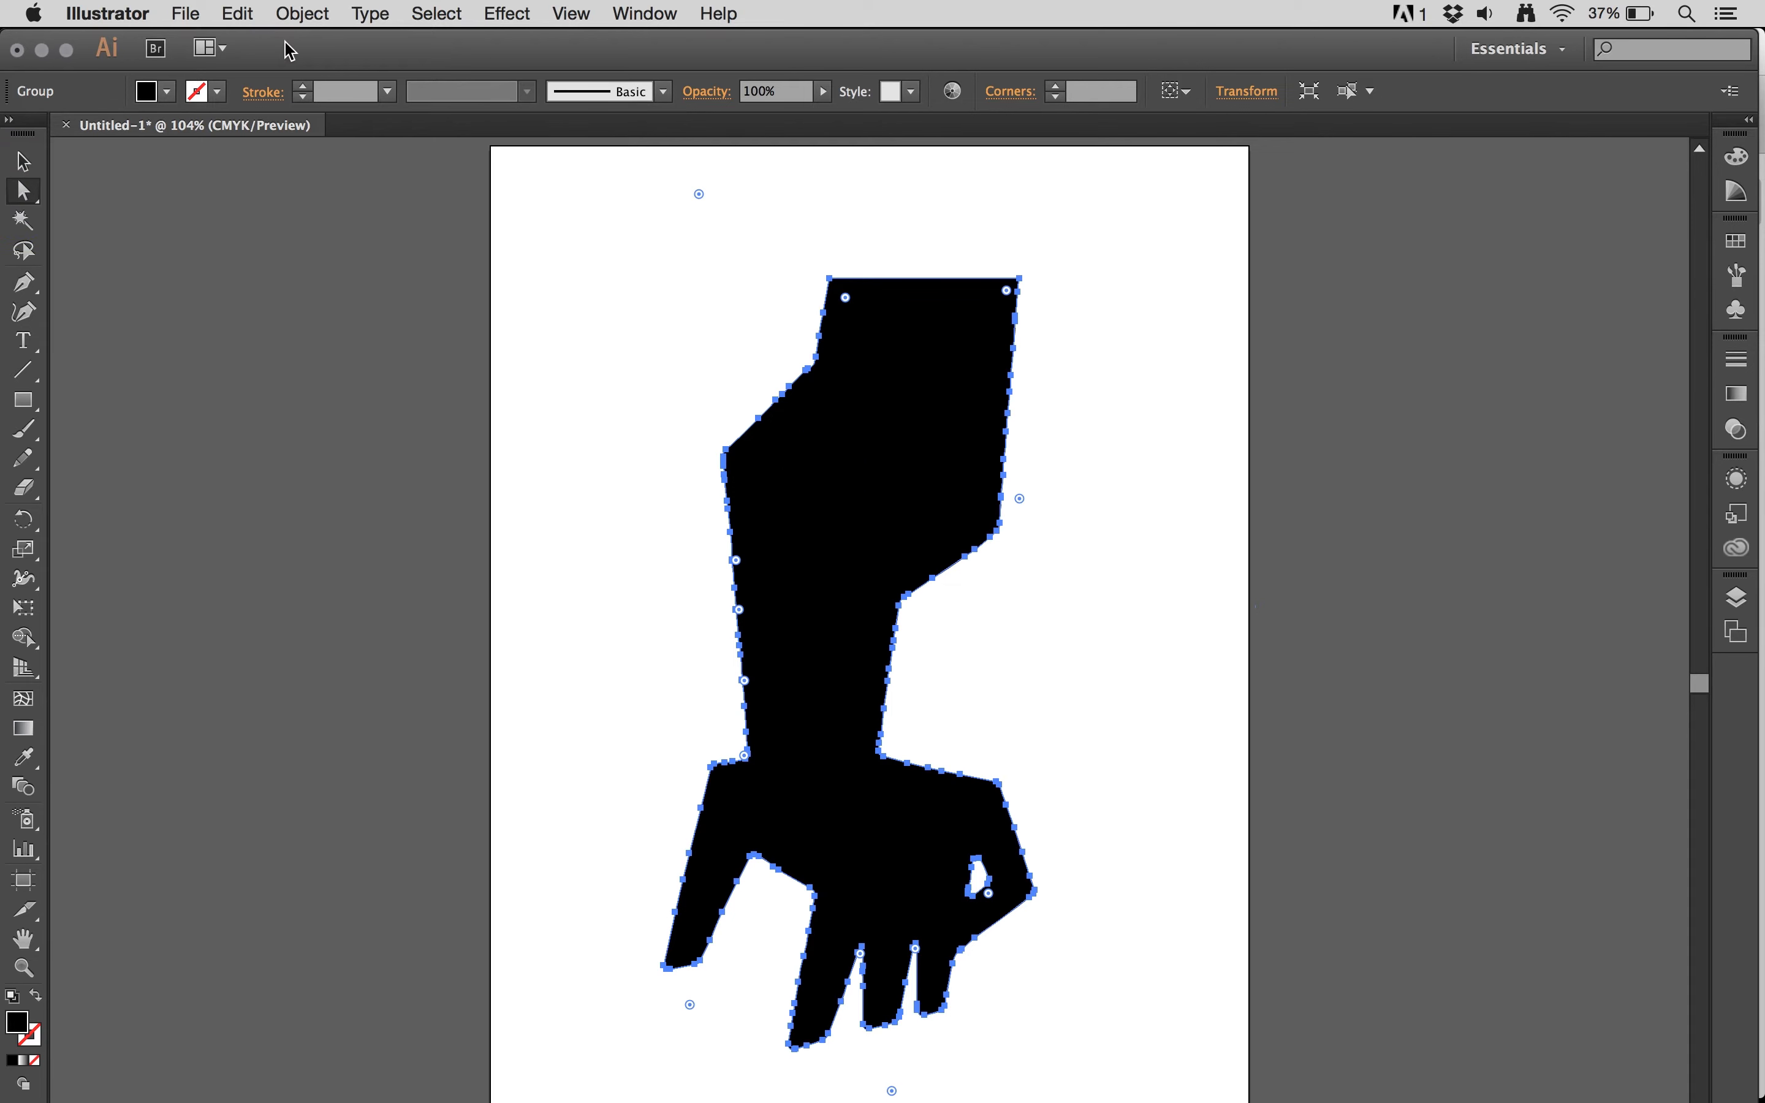
pyautogui.click(291, 13)
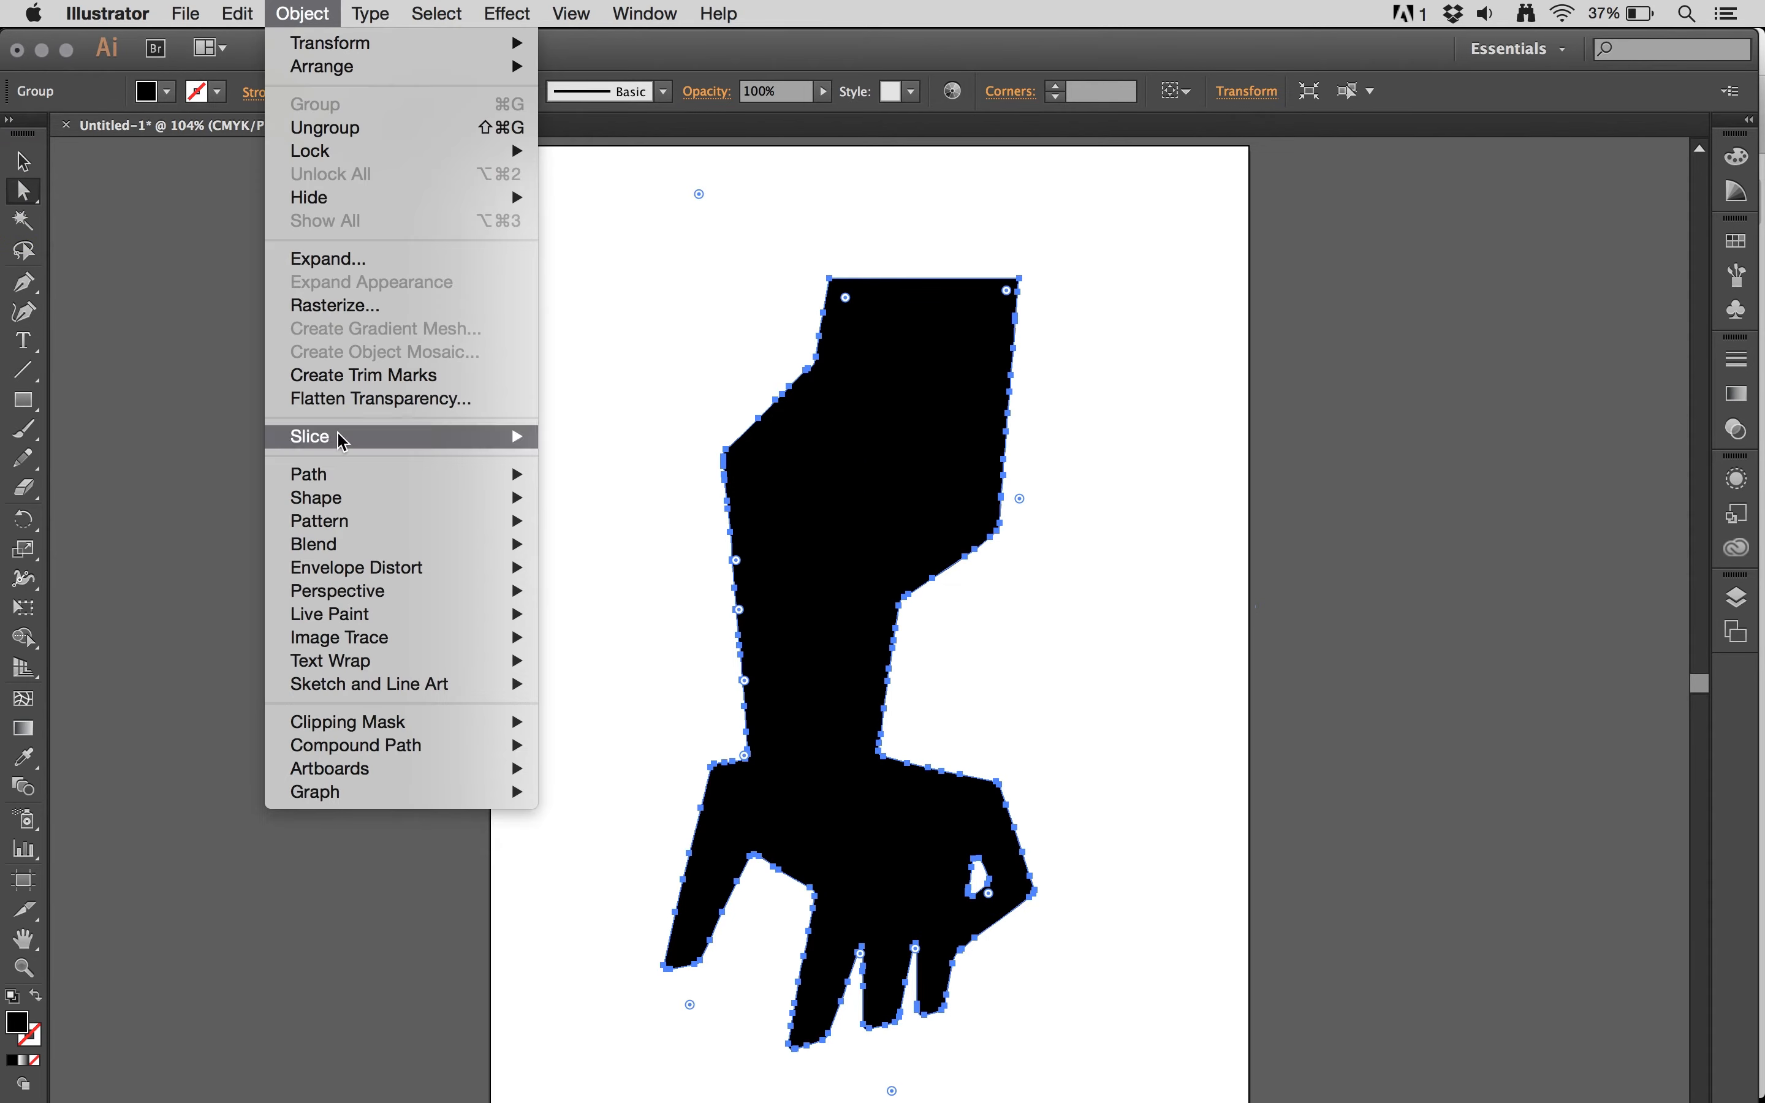
pyautogui.moveTo(334, 478)
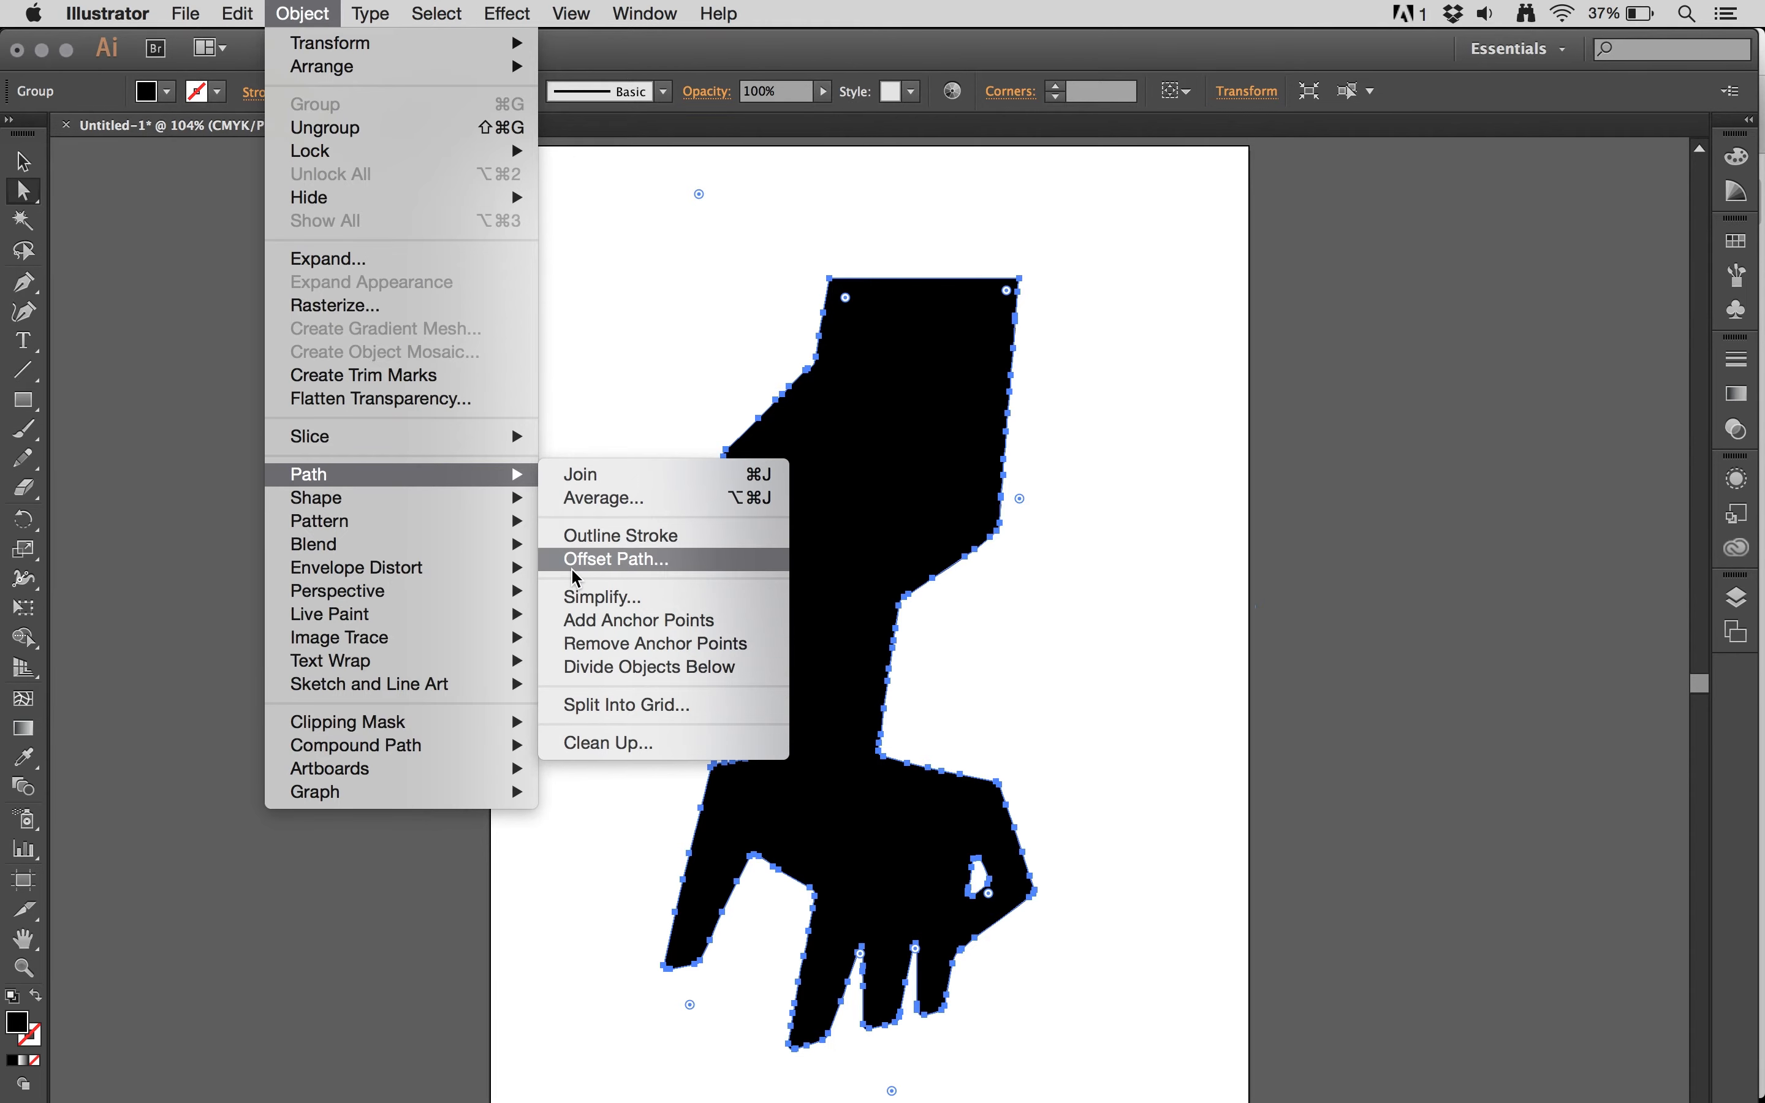
pyautogui.click(625, 598)
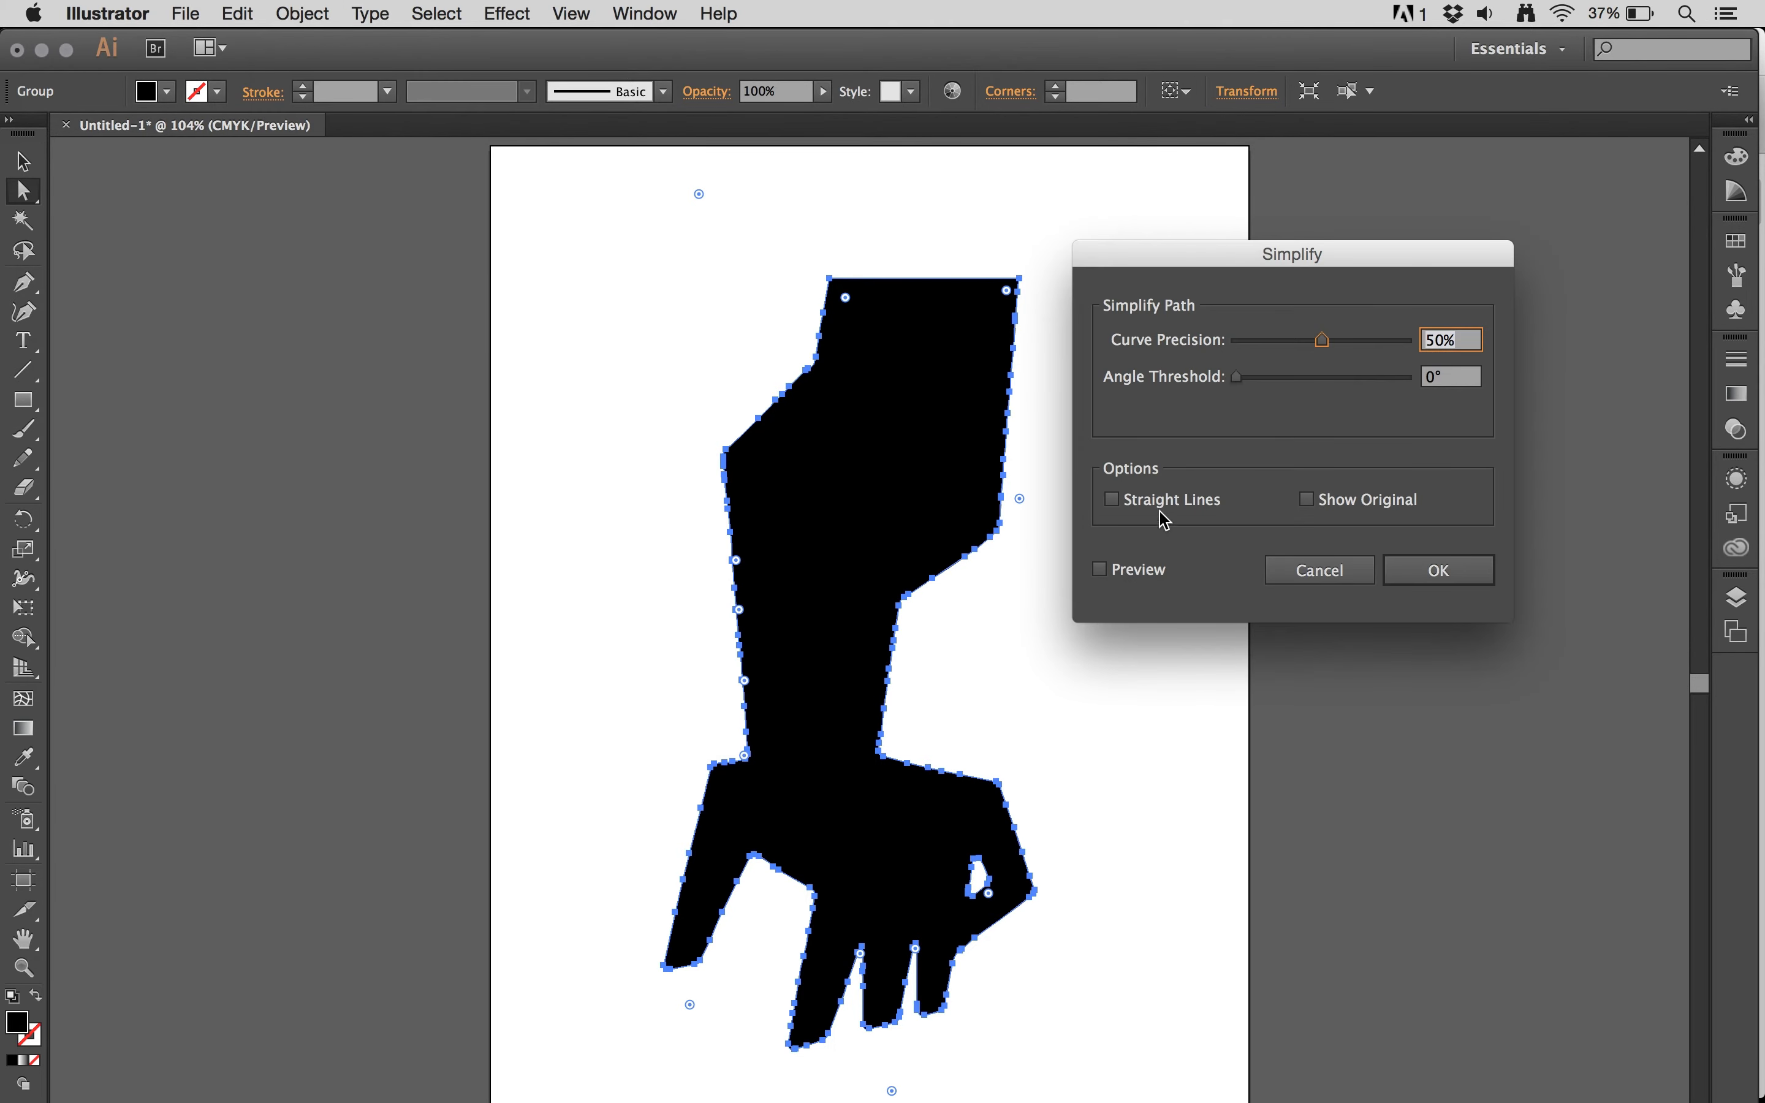
pyautogui.click(1101, 570)
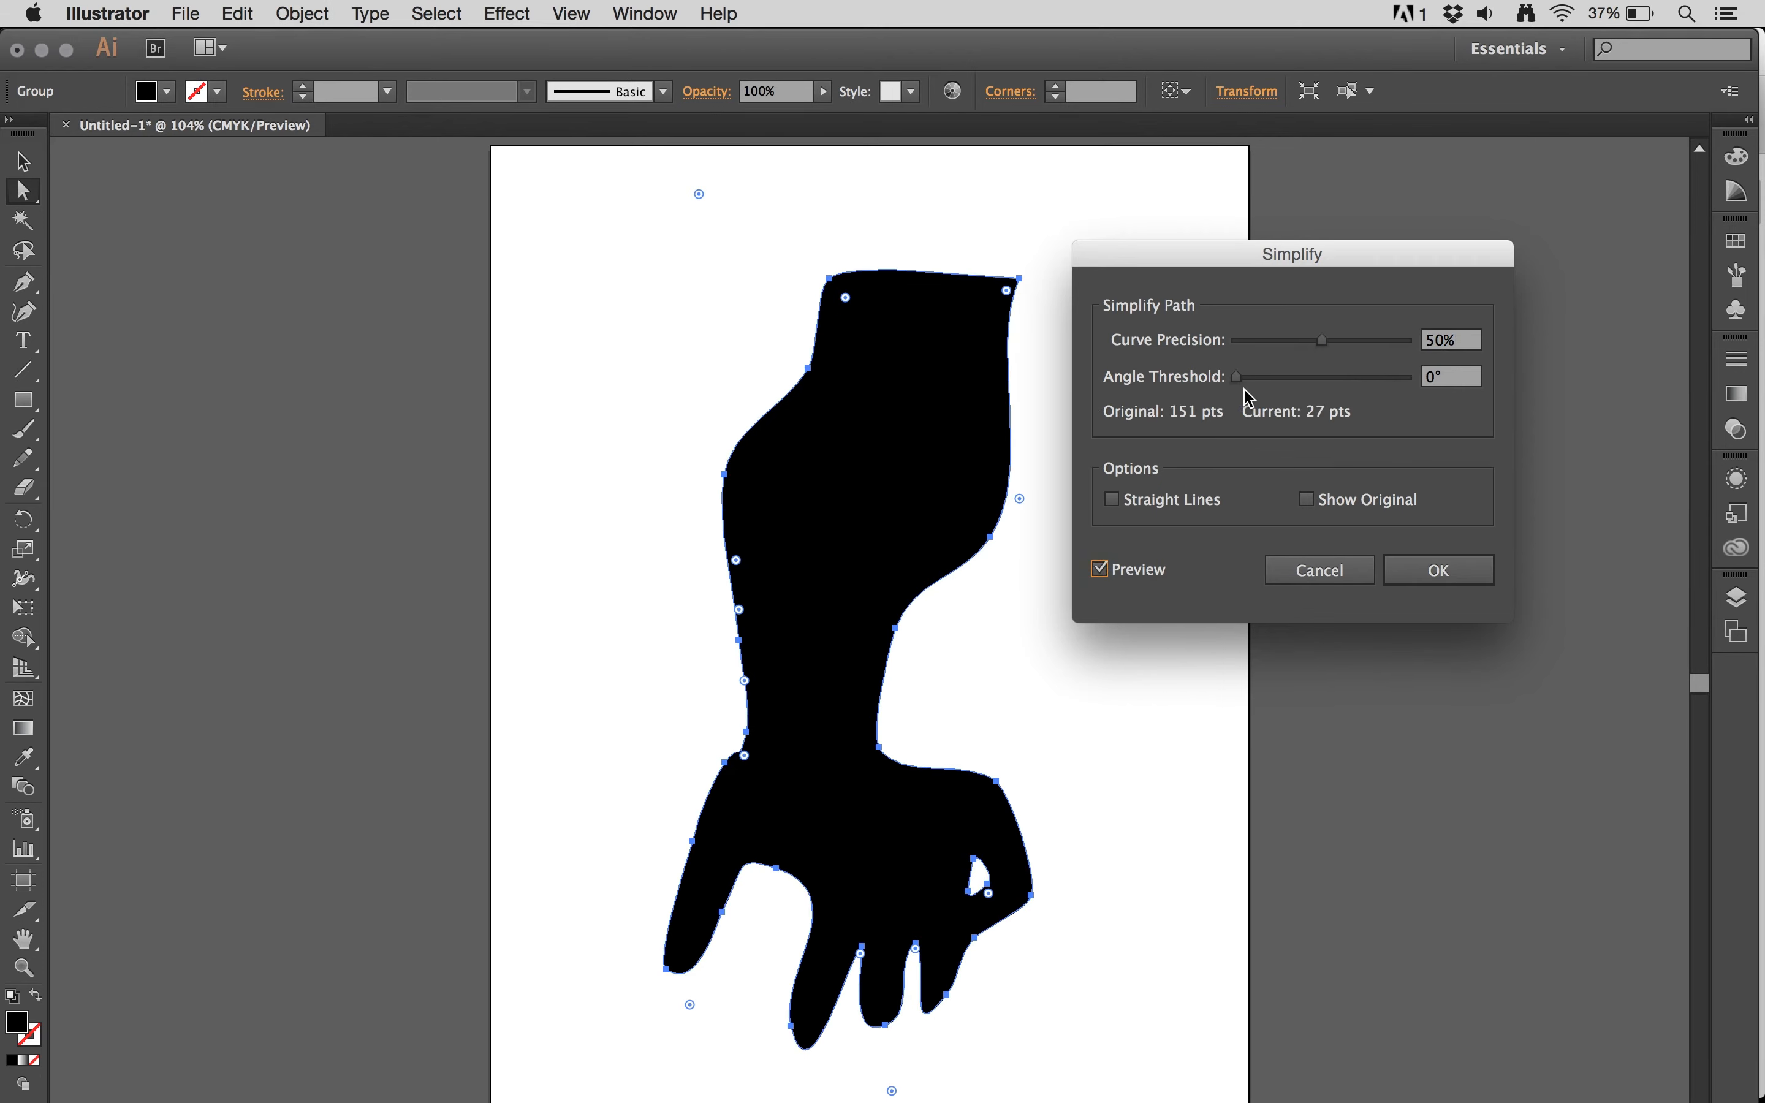
pyautogui.moveTo(1323, 341)
pyautogui.mouseDown()
pyautogui.moveTo(1367, 341)
pyautogui.moveTo(1268, 340)
pyautogui.moveTo(1245, 386)
pyautogui.moveTo(1364, 389)
pyautogui.moveTo(1222, 390)
pyautogui.moveTo(1281, 346)
pyautogui.moveTo(1309, 350)
pyautogui.mouseUp()
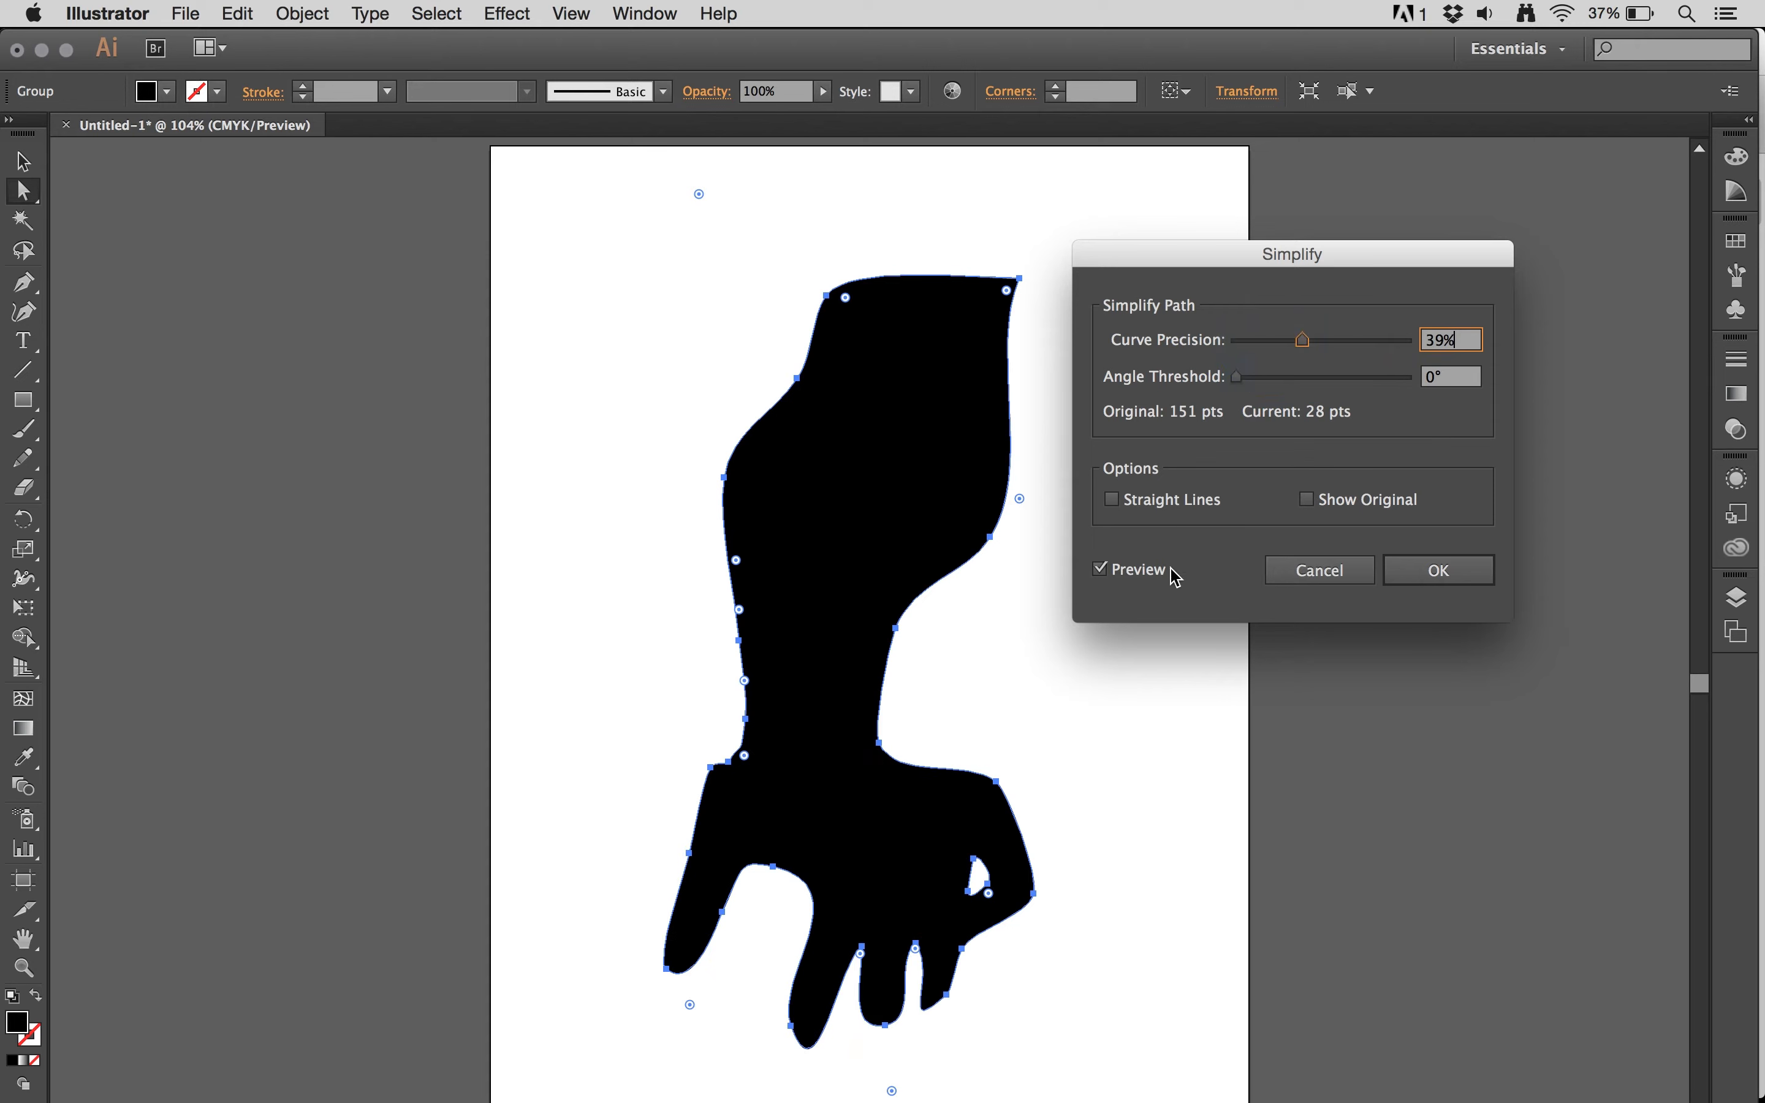
pyautogui.click(1114, 501)
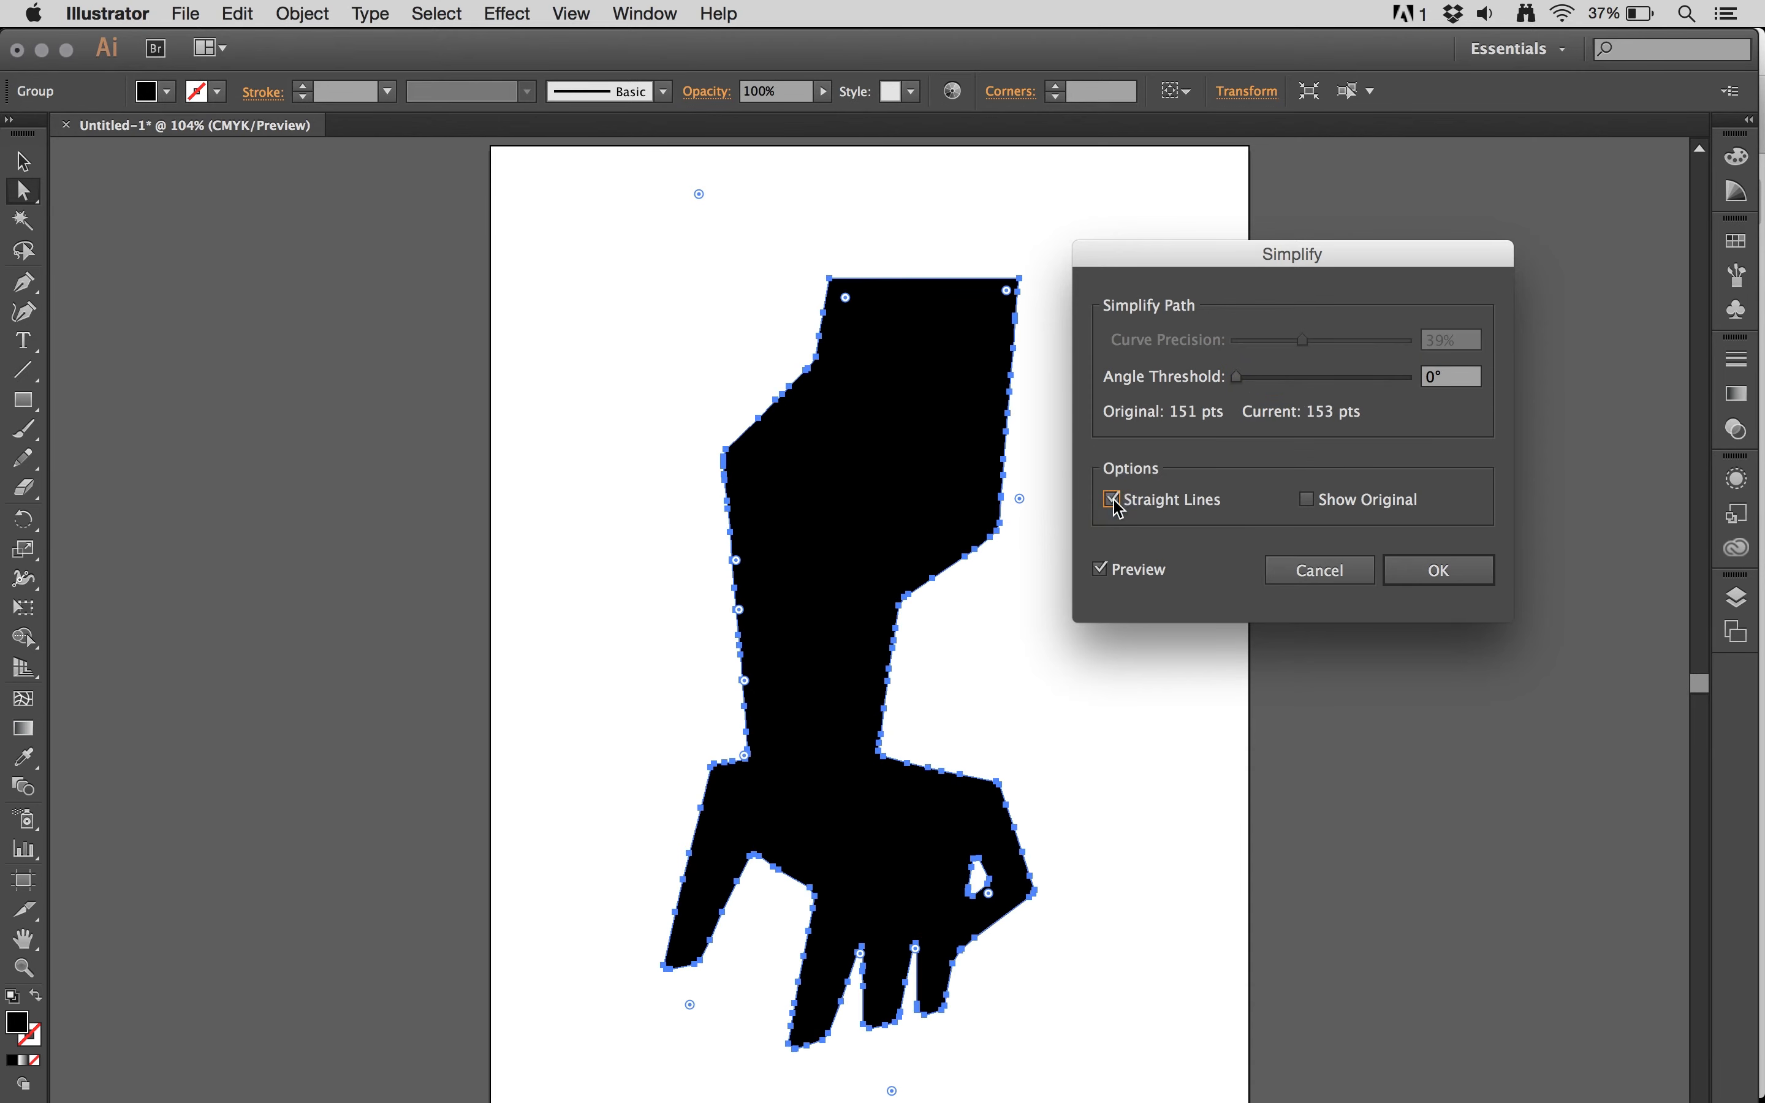
pyautogui.moveTo(1254, 389); pyautogui.dragTo(1301, 380)
pyautogui.click(1327, 576)
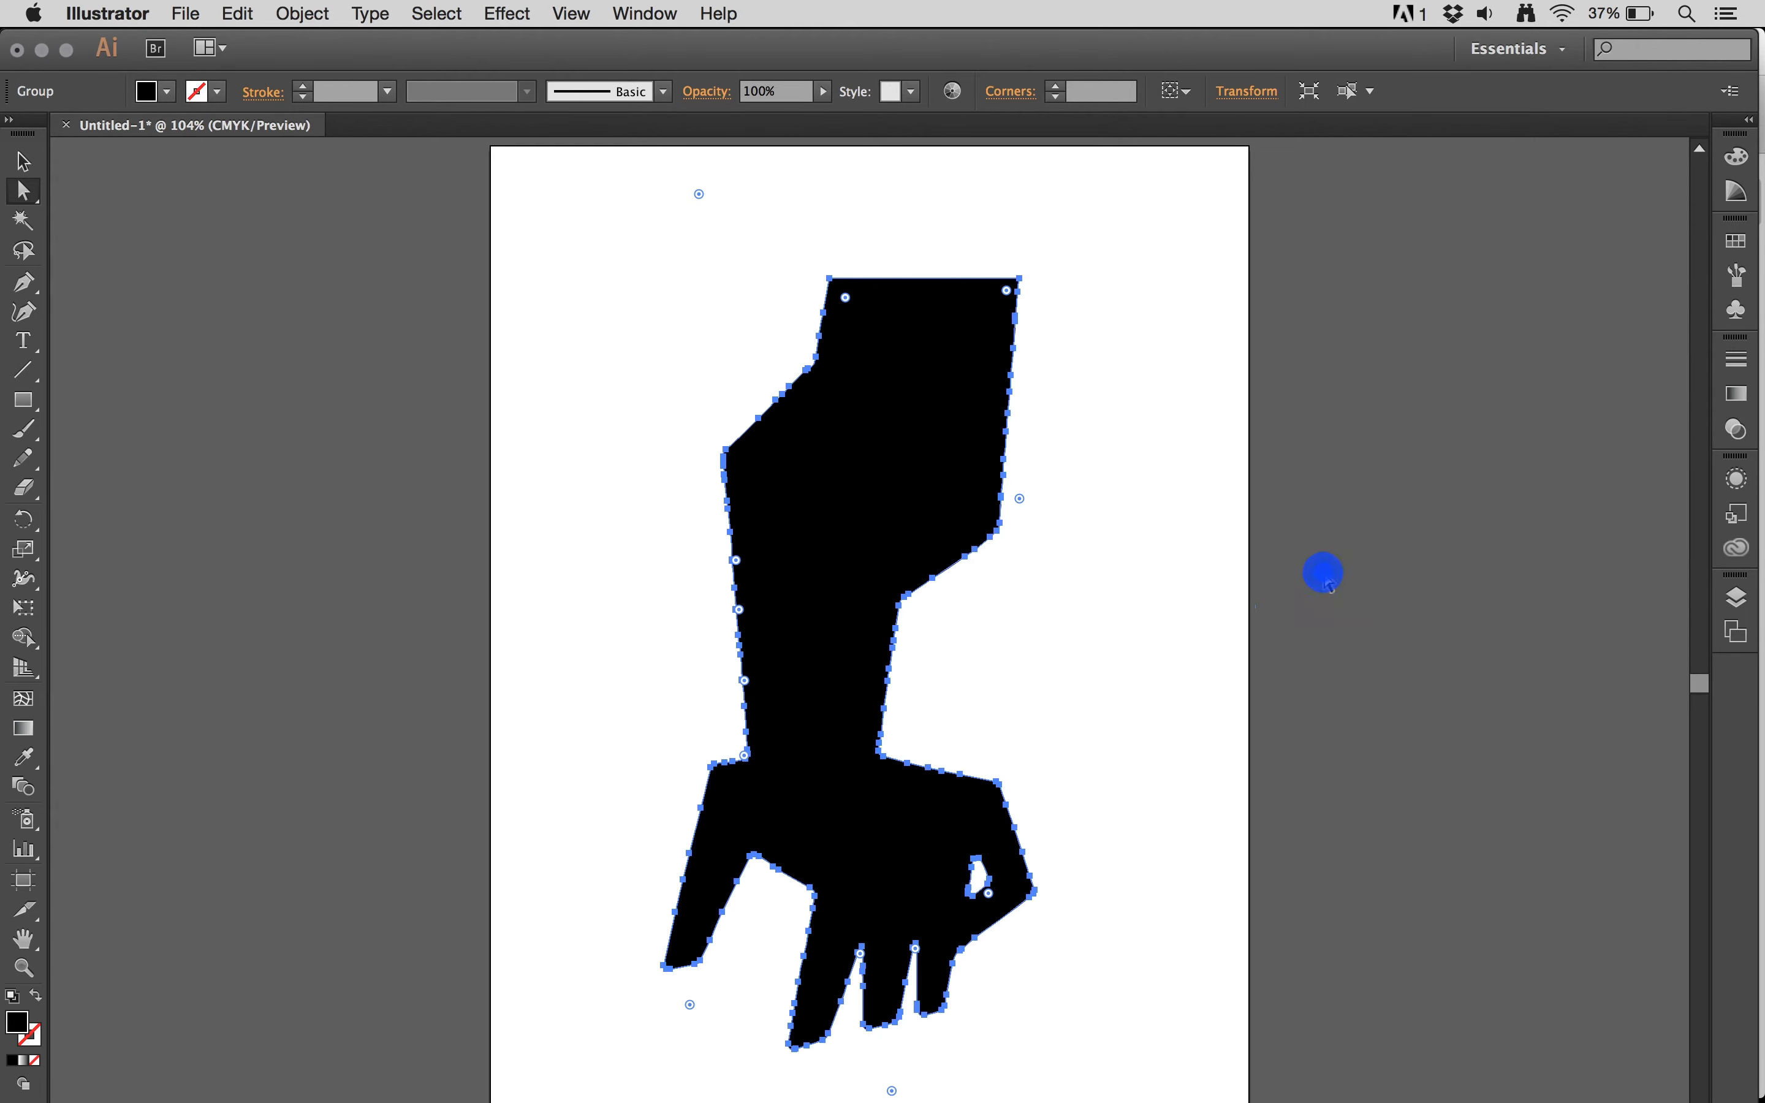
# Move the arm shape right and slightly down on the artboard and deselect it
pyautogui.click(1172, 548)
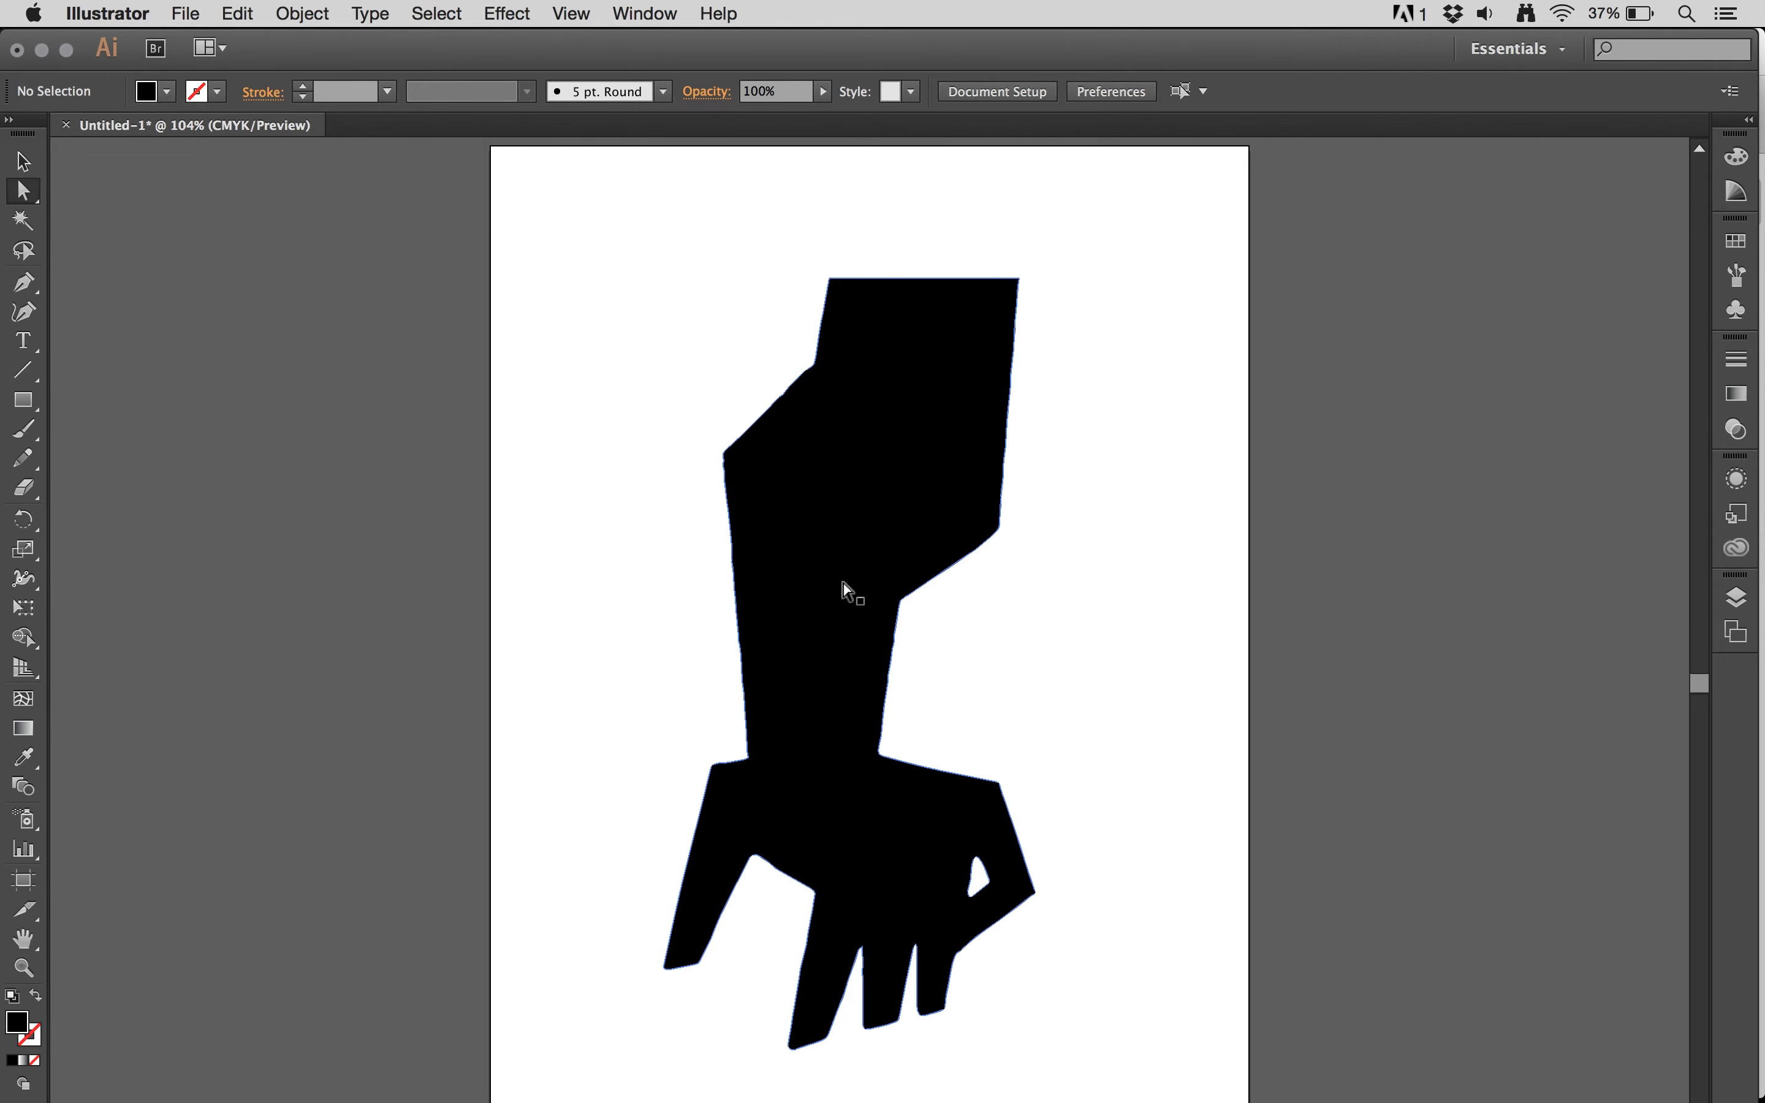
pyautogui.moveTo(806, 525); pyautogui.dragTo(955, 561)
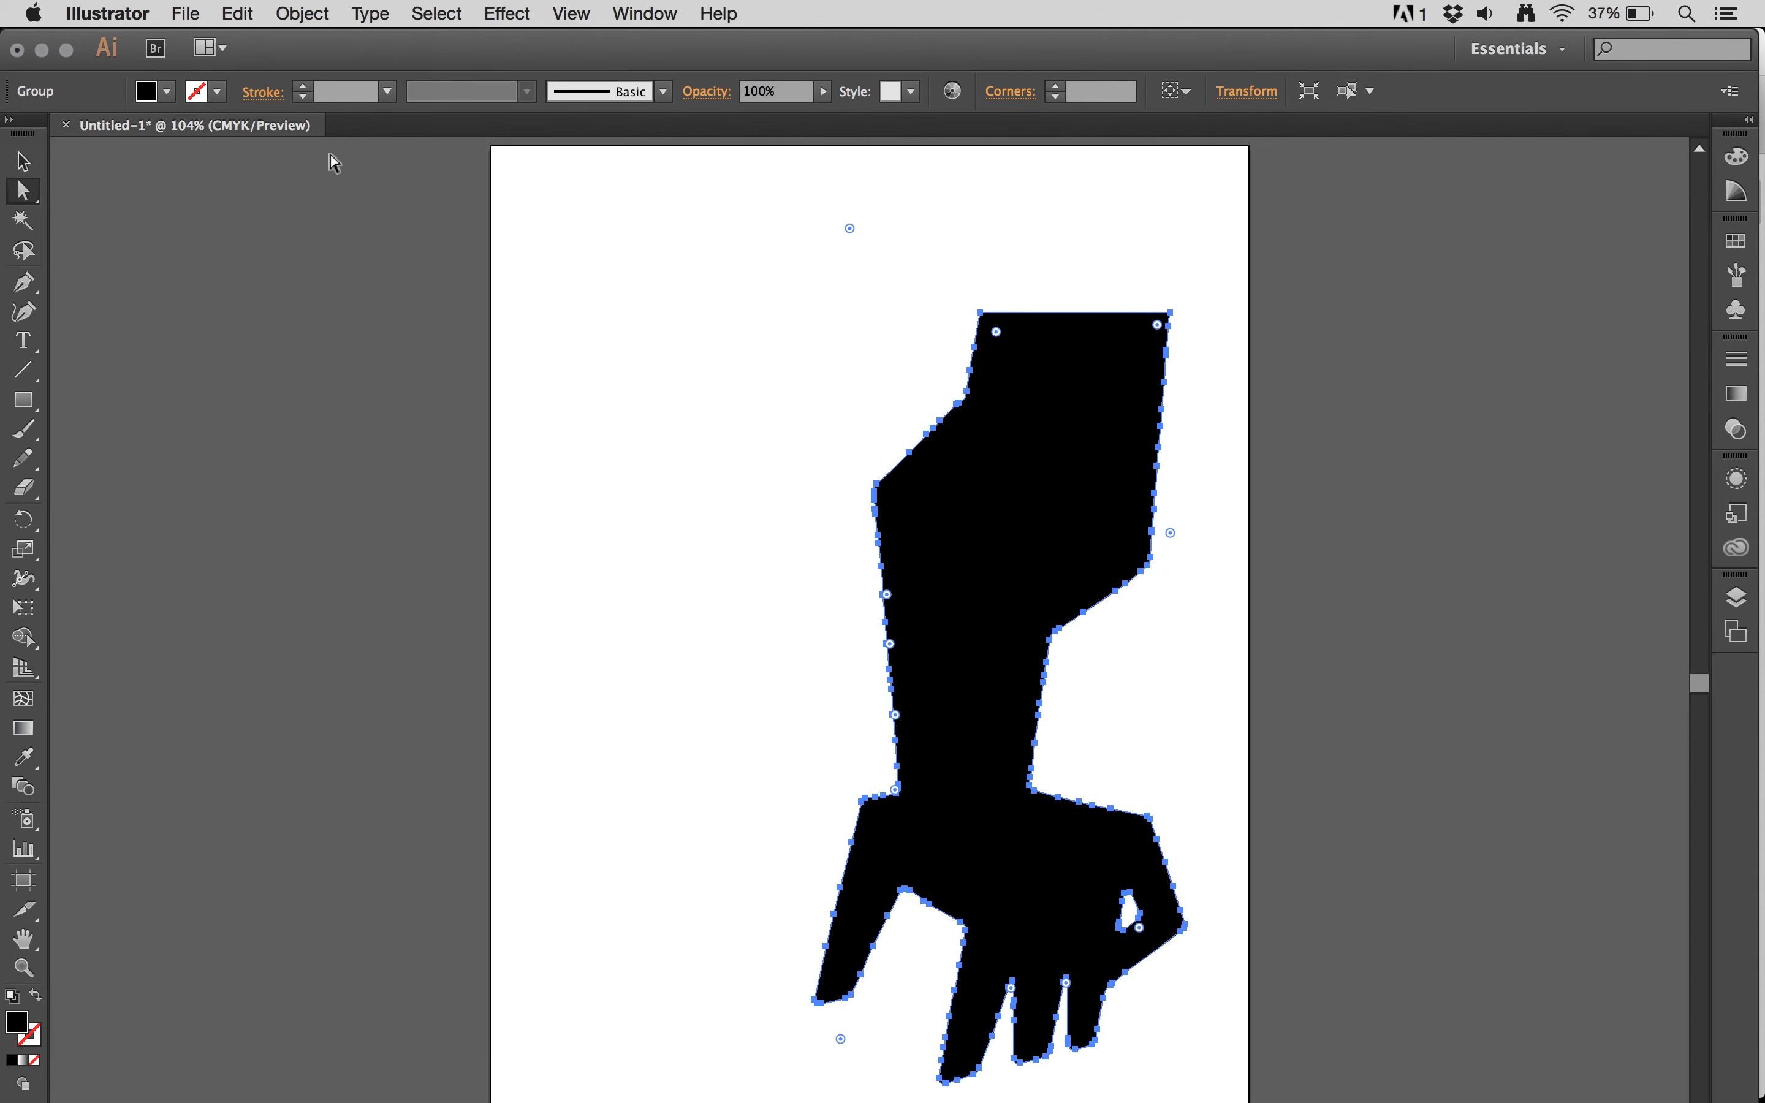
pyautogui.click(624, 383)
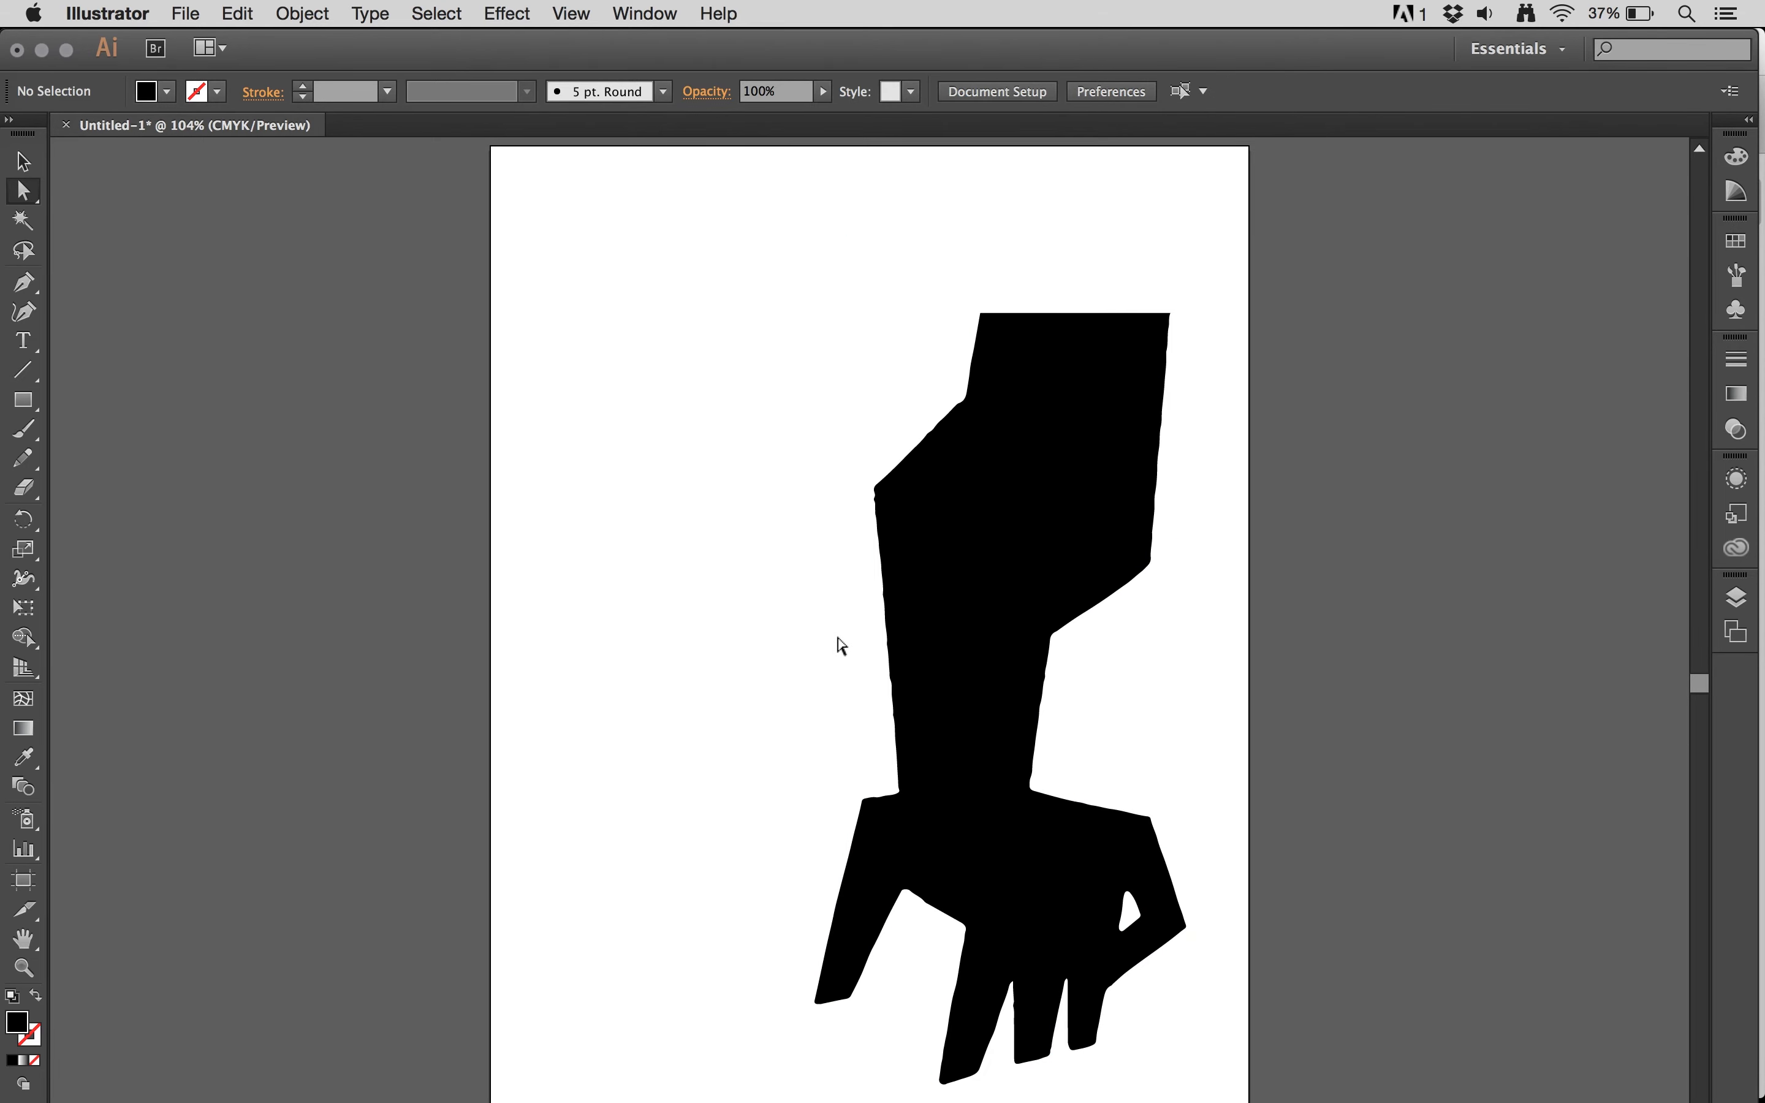
# Examine the left contour of the arm's forearm up close at 600% magnification
pyautogui.press('super+equal')
pyautogui.press('super+equal')
pyautogui.press('super+equal')
pyautogui.press('super+equal')
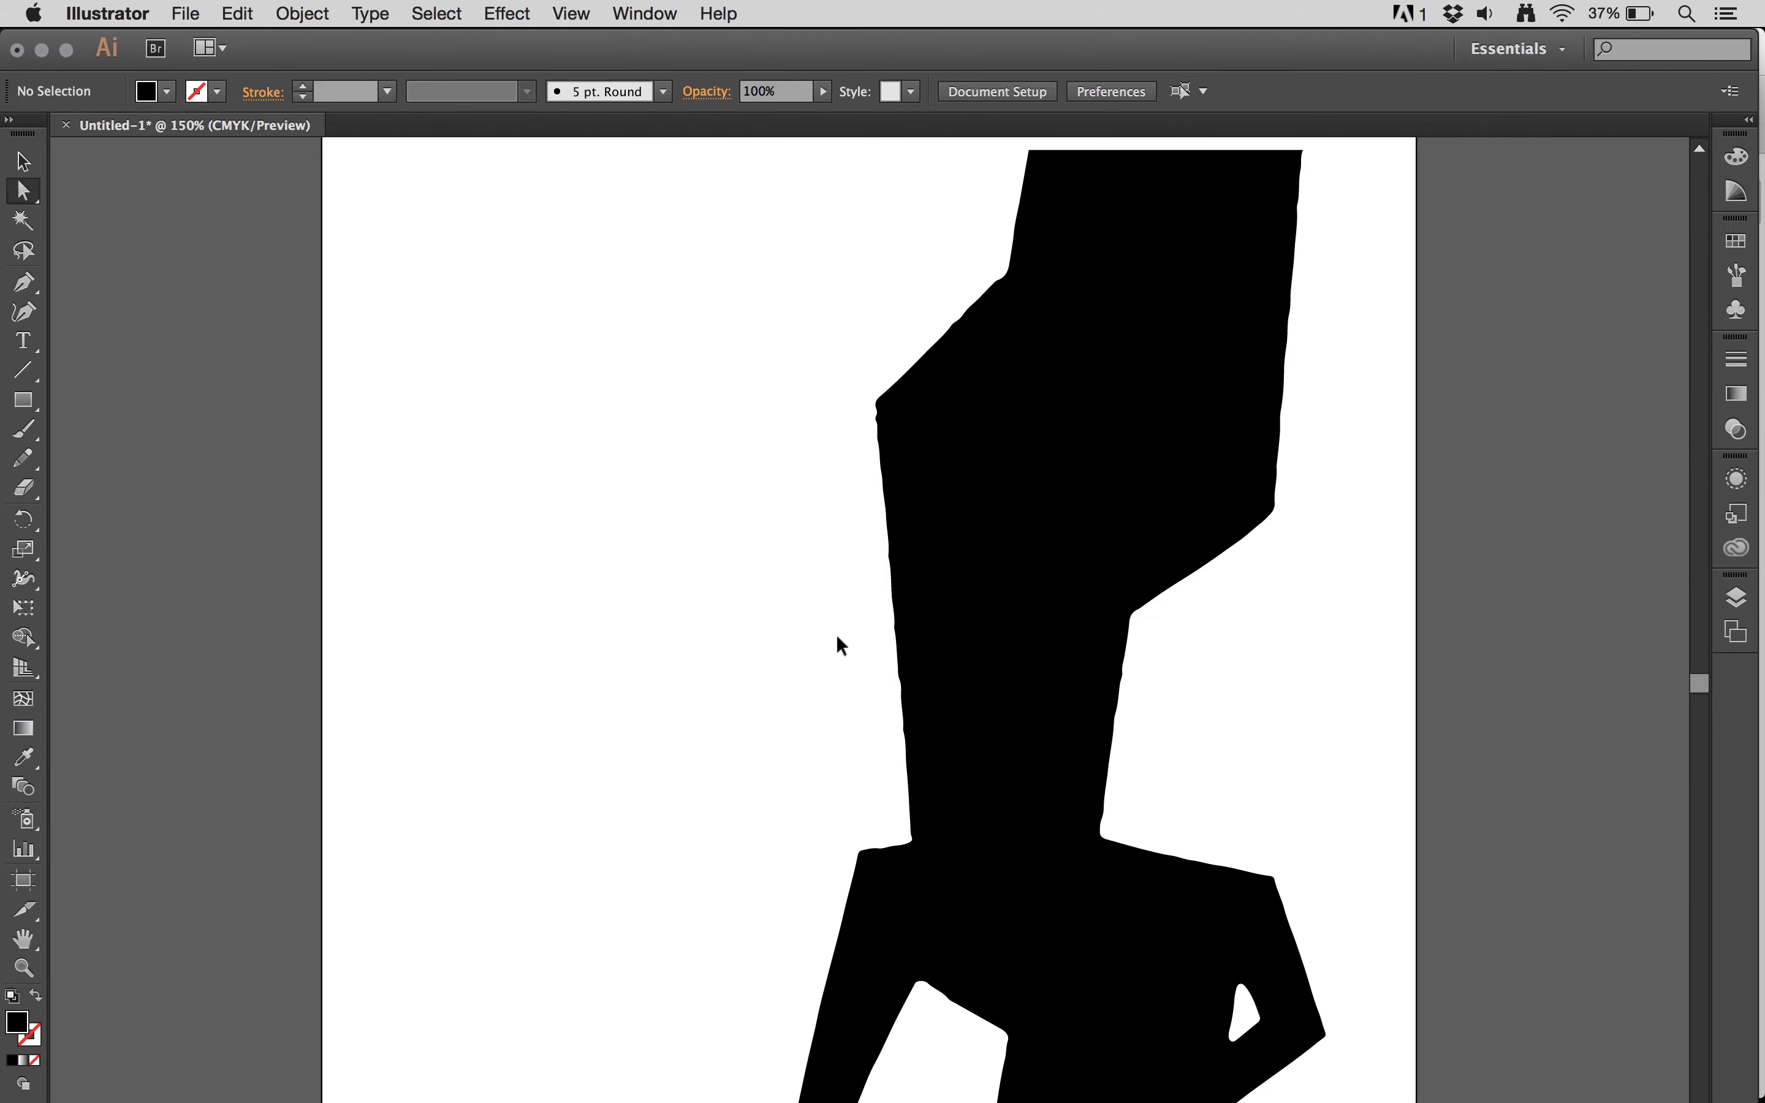
pyautogui.hscroll(1, 917, 662)
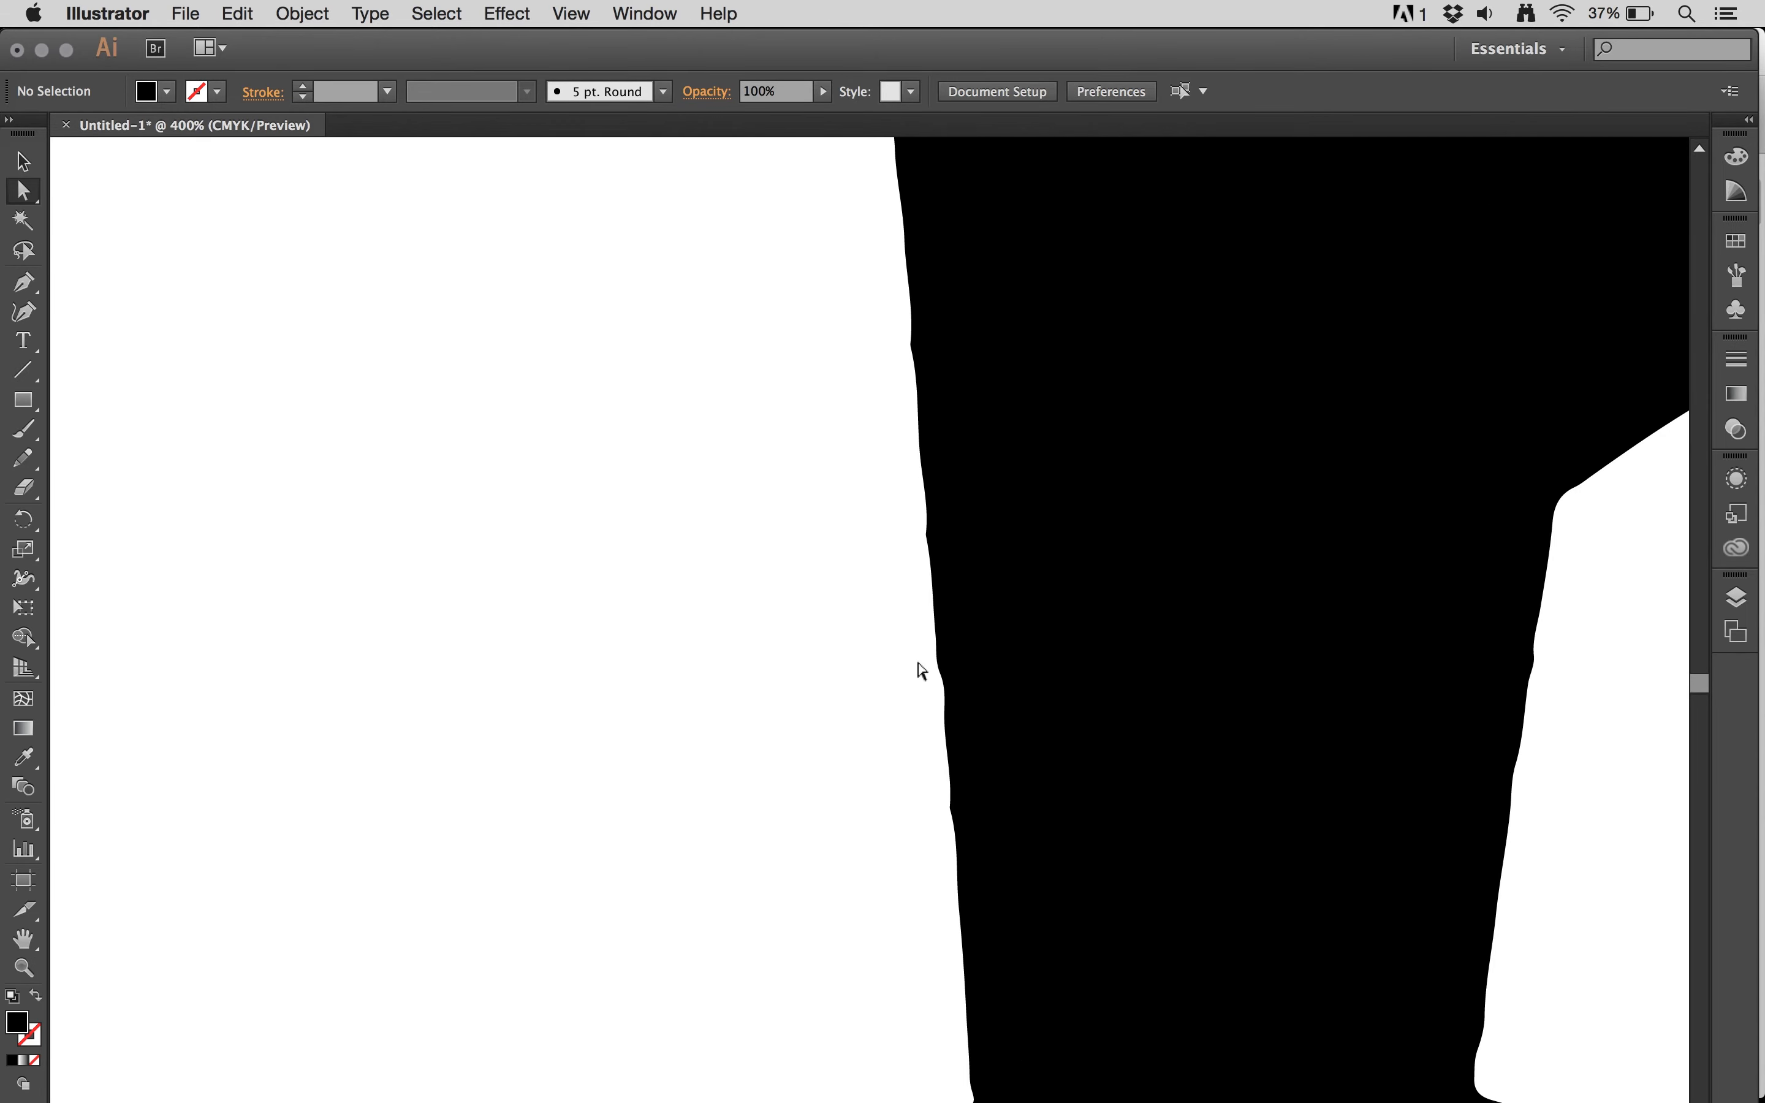
pyautogui.click(65, 49)
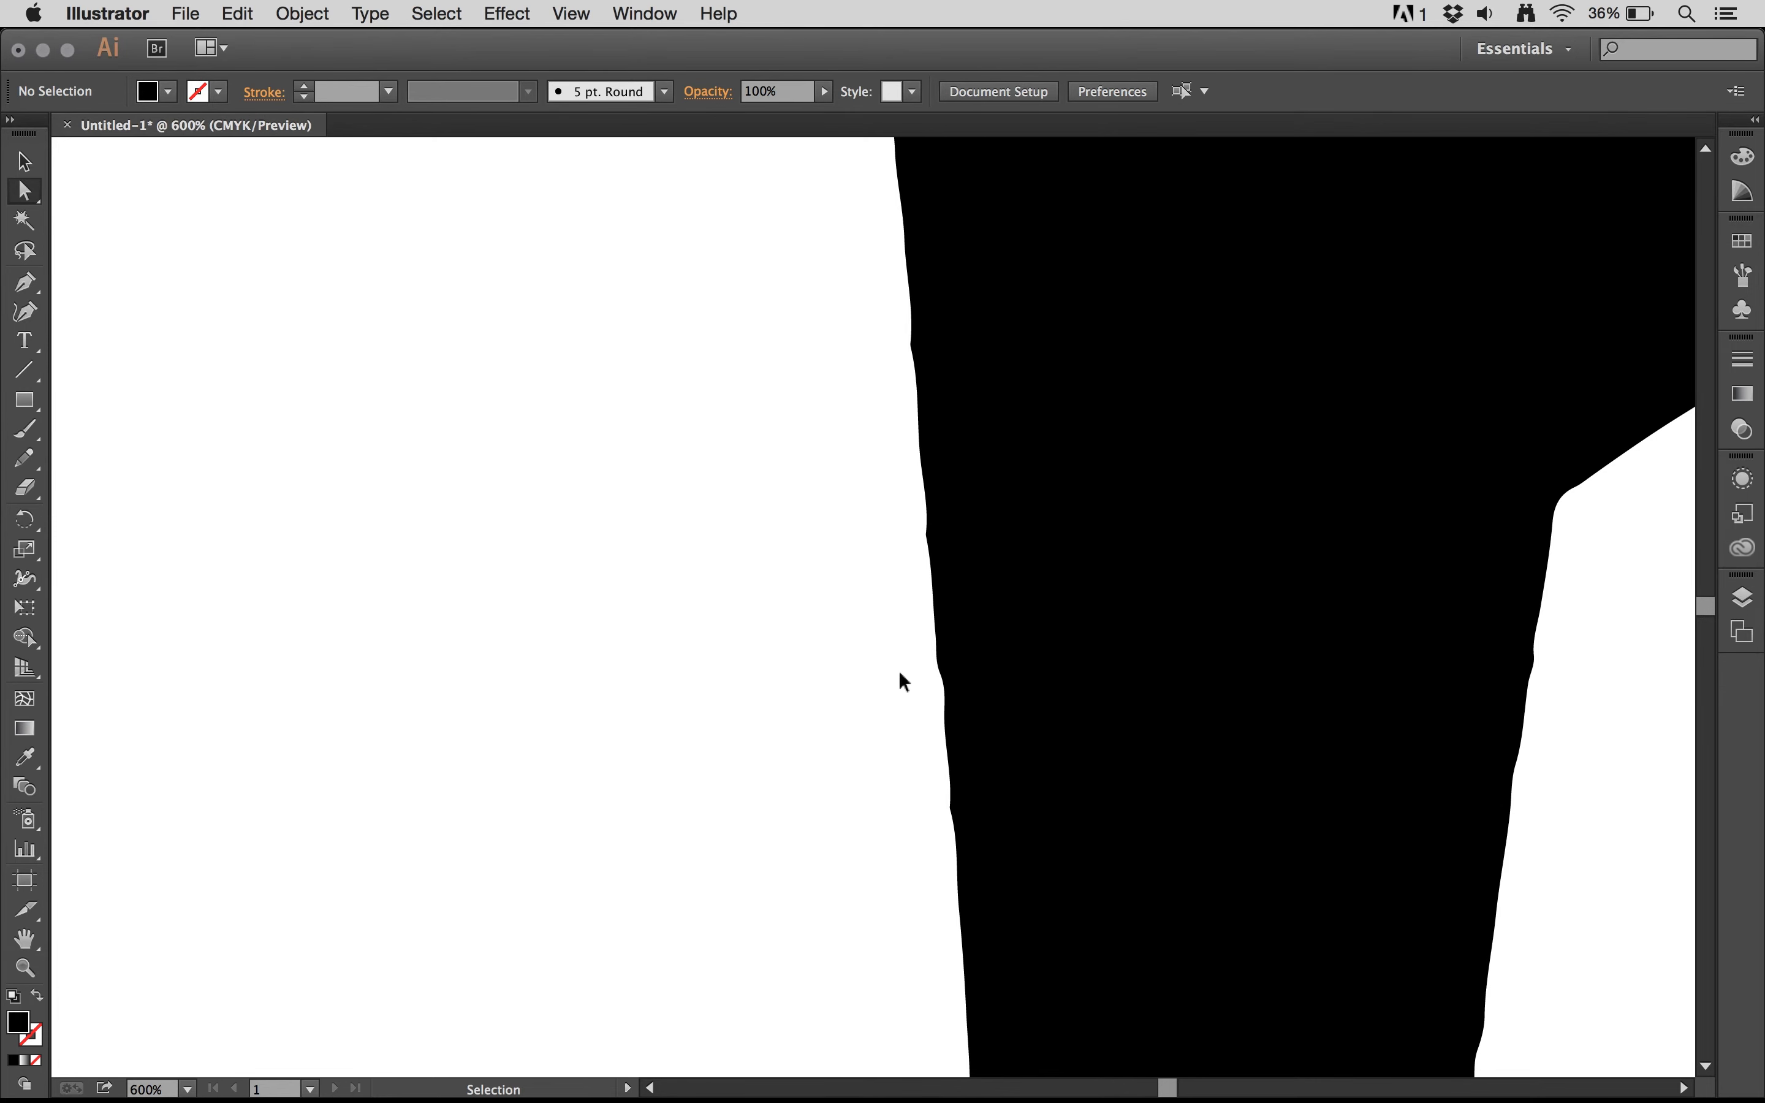
# Examine a bump on the arm shape's forearm contour at up to 6400% magnification
pyautogui.scroll(3, 903, 683)
pyautogui.hscroll(3, 916, 679)
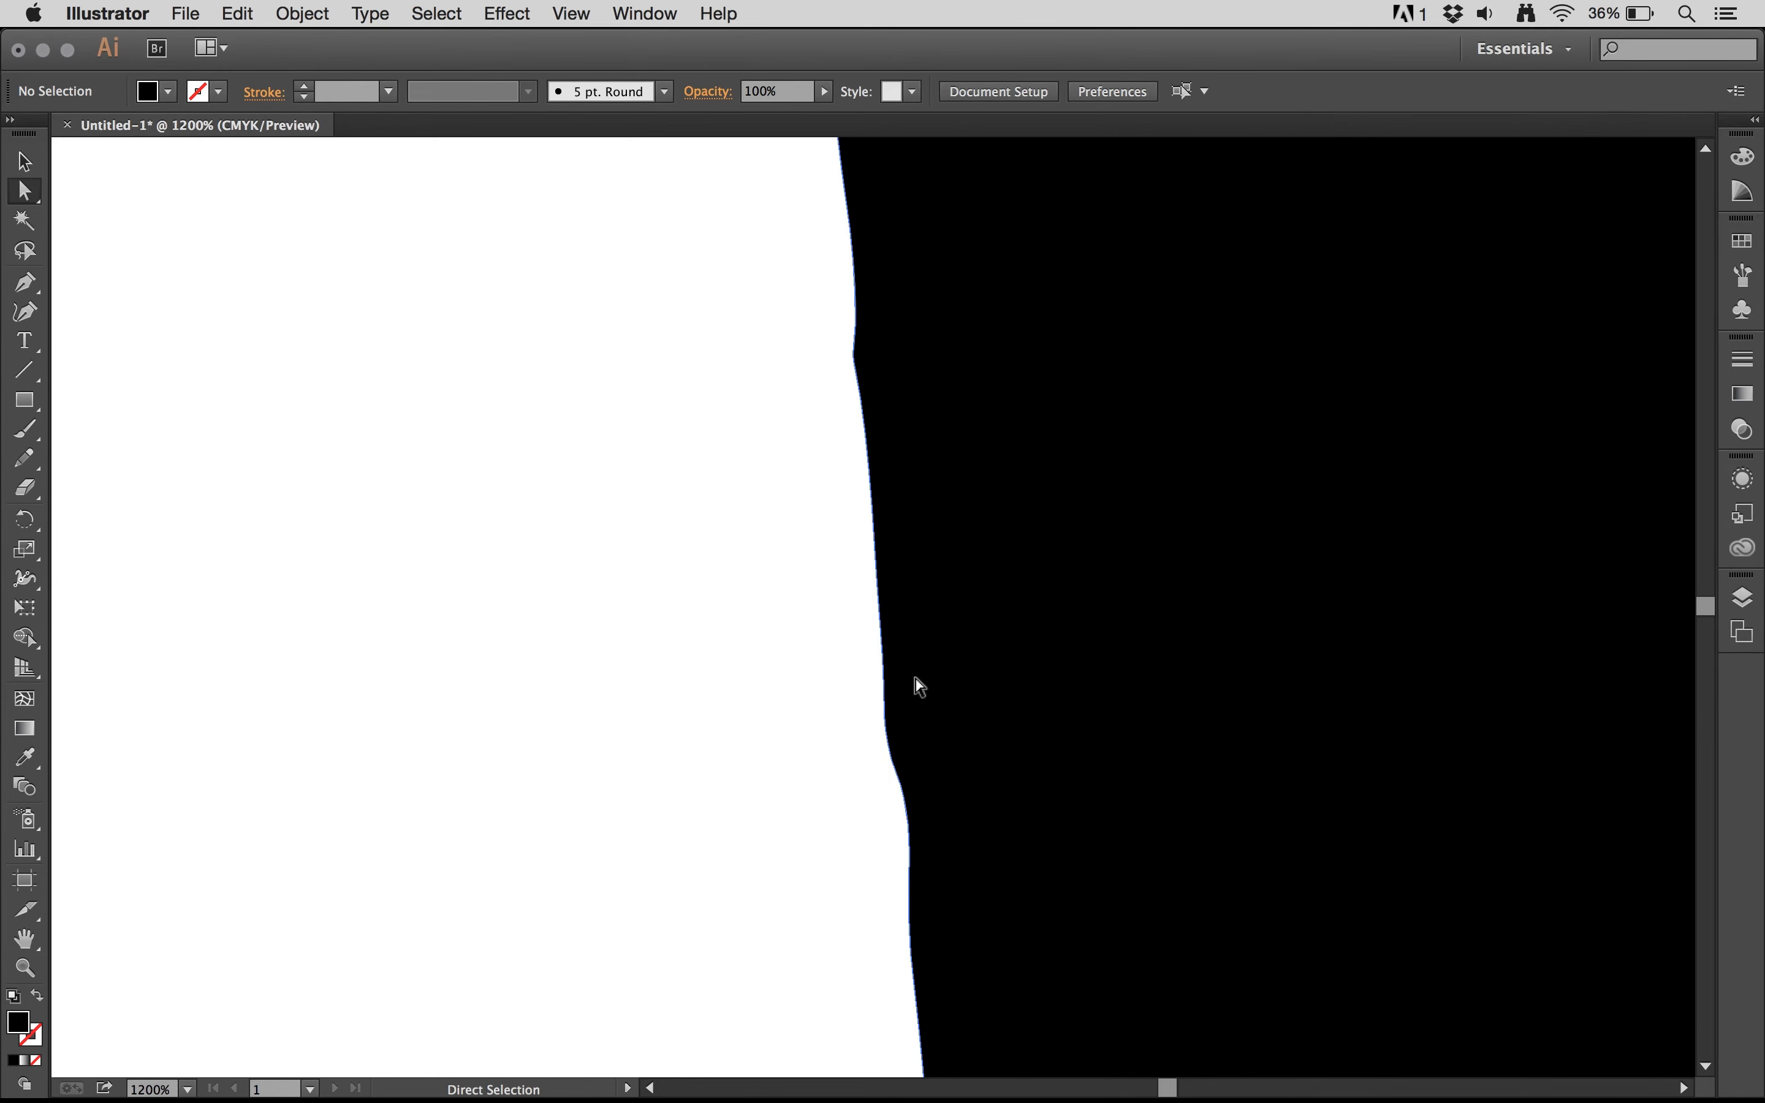
pyautogui.scroll(5, 852, 800)
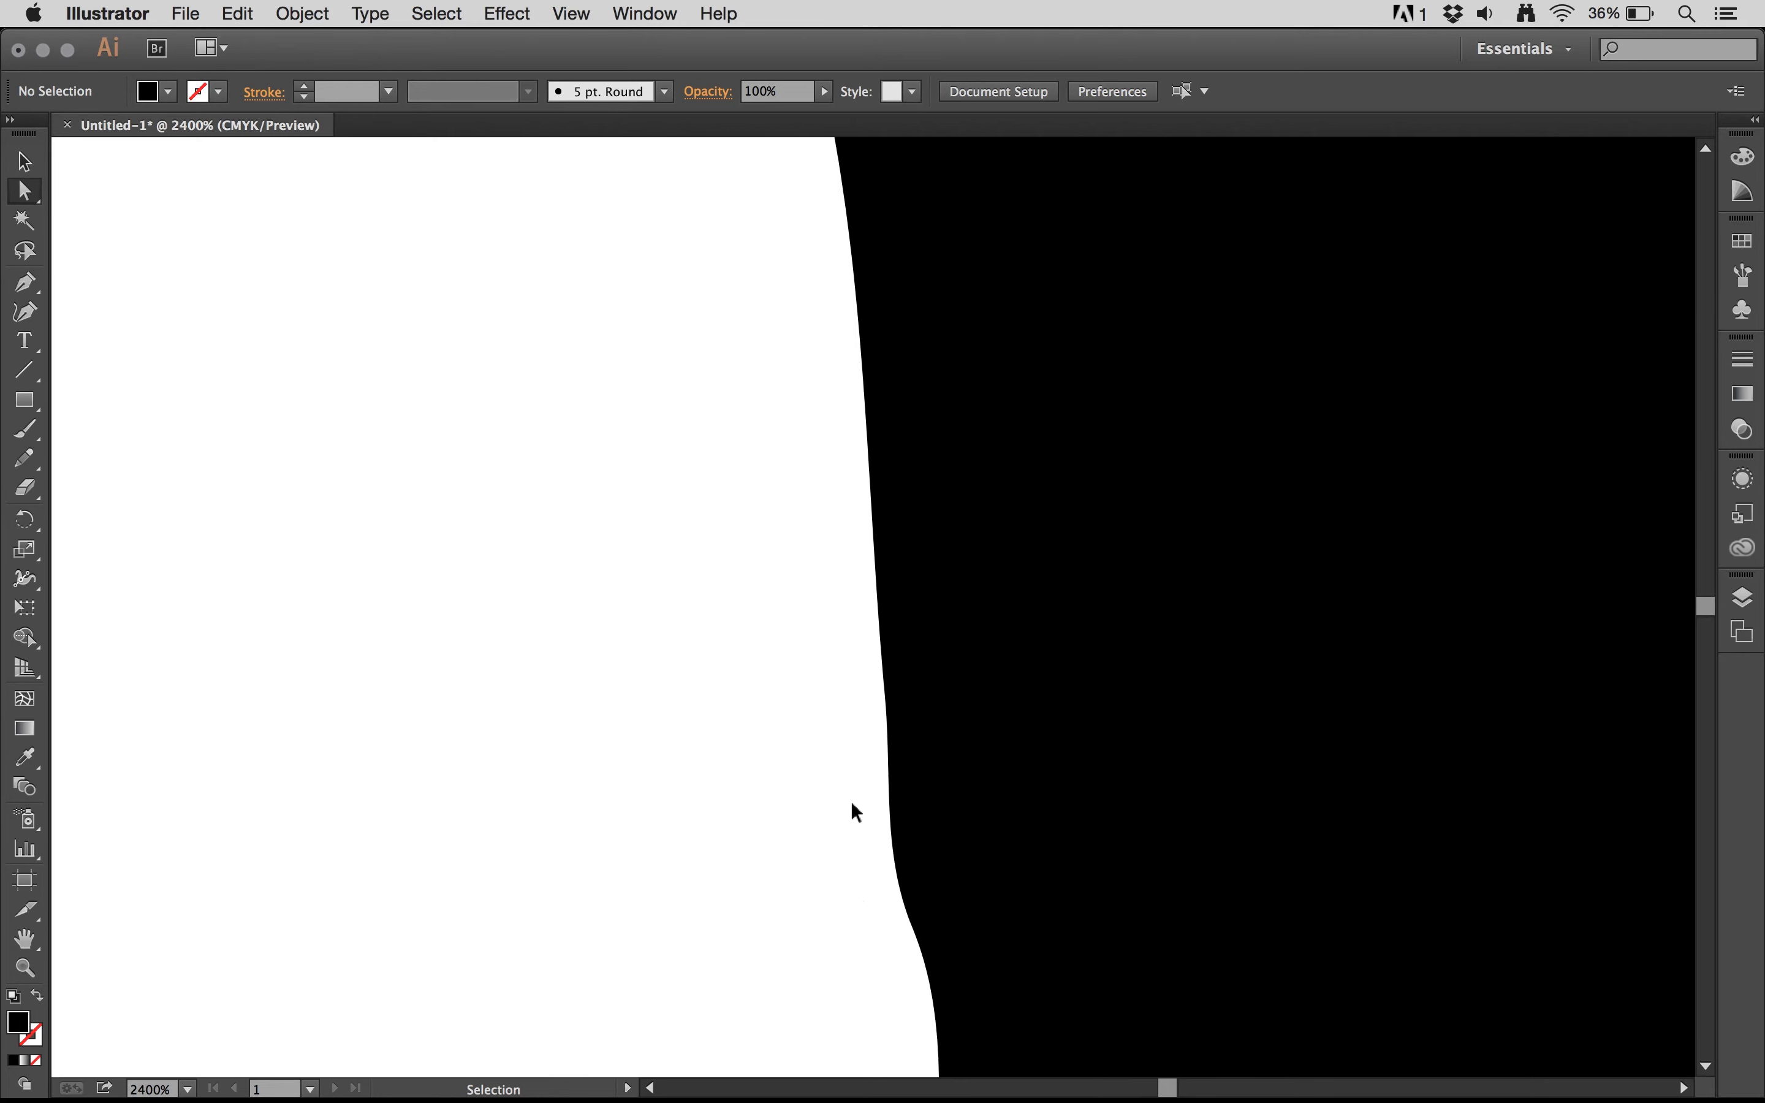
pyautogui.scroll(-6, 853, 805)
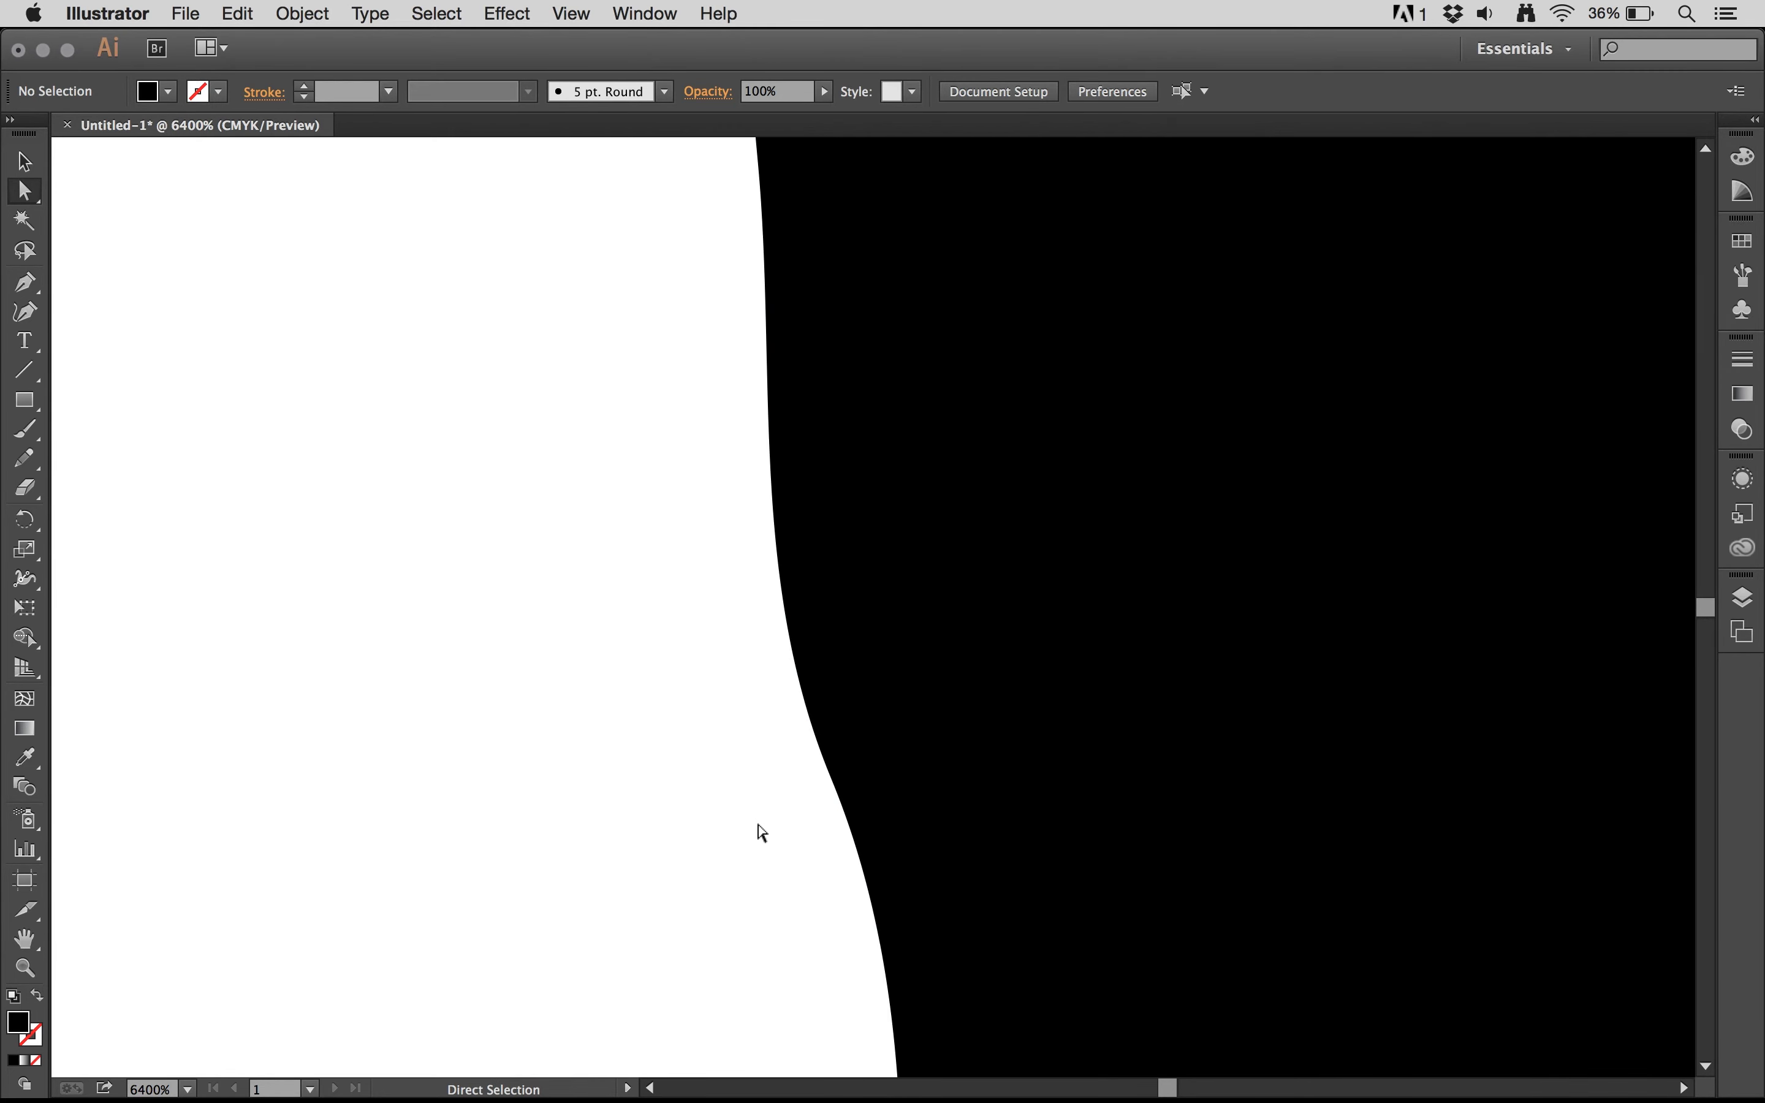
pyautogui.scroll(-3, 795, 771)
pyautogui.scroll(6, 798, 774)
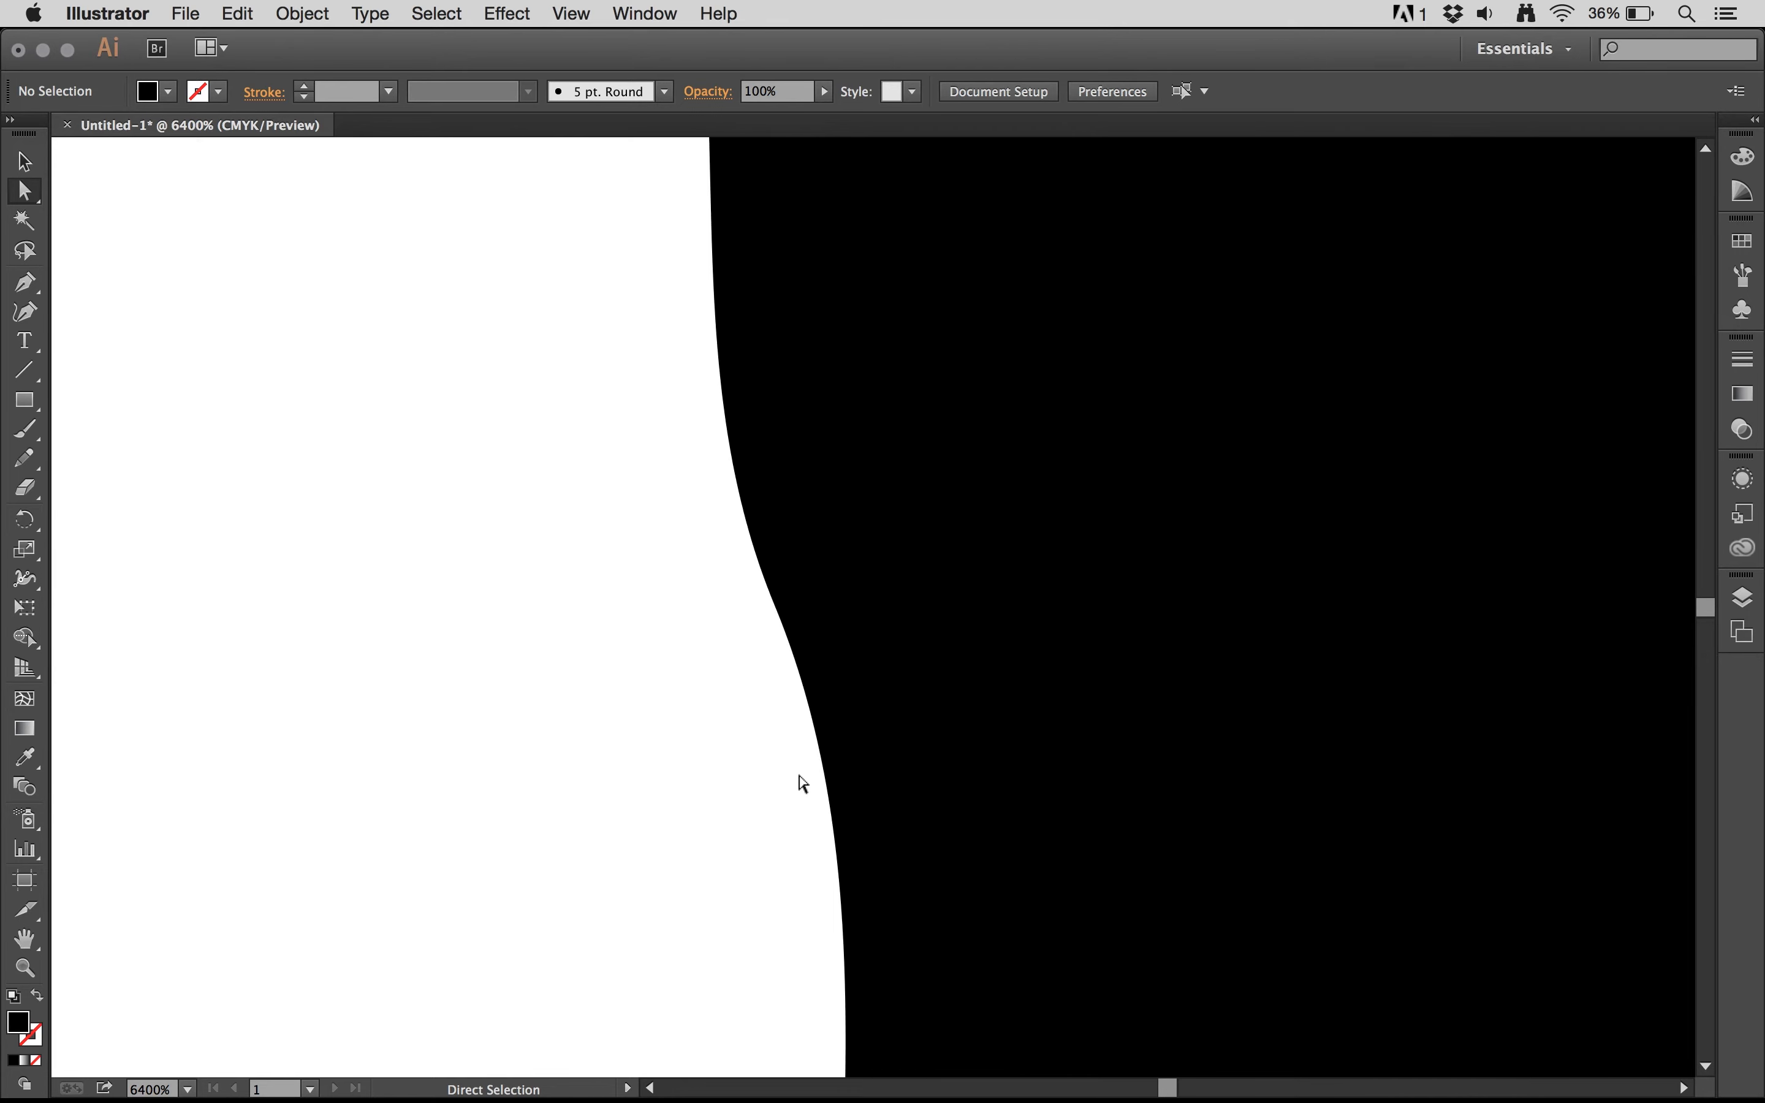
# Move the arm shape partly off the artboard's right side and show all hidden objects, including the original poster image
pyautogui.press('super+0')
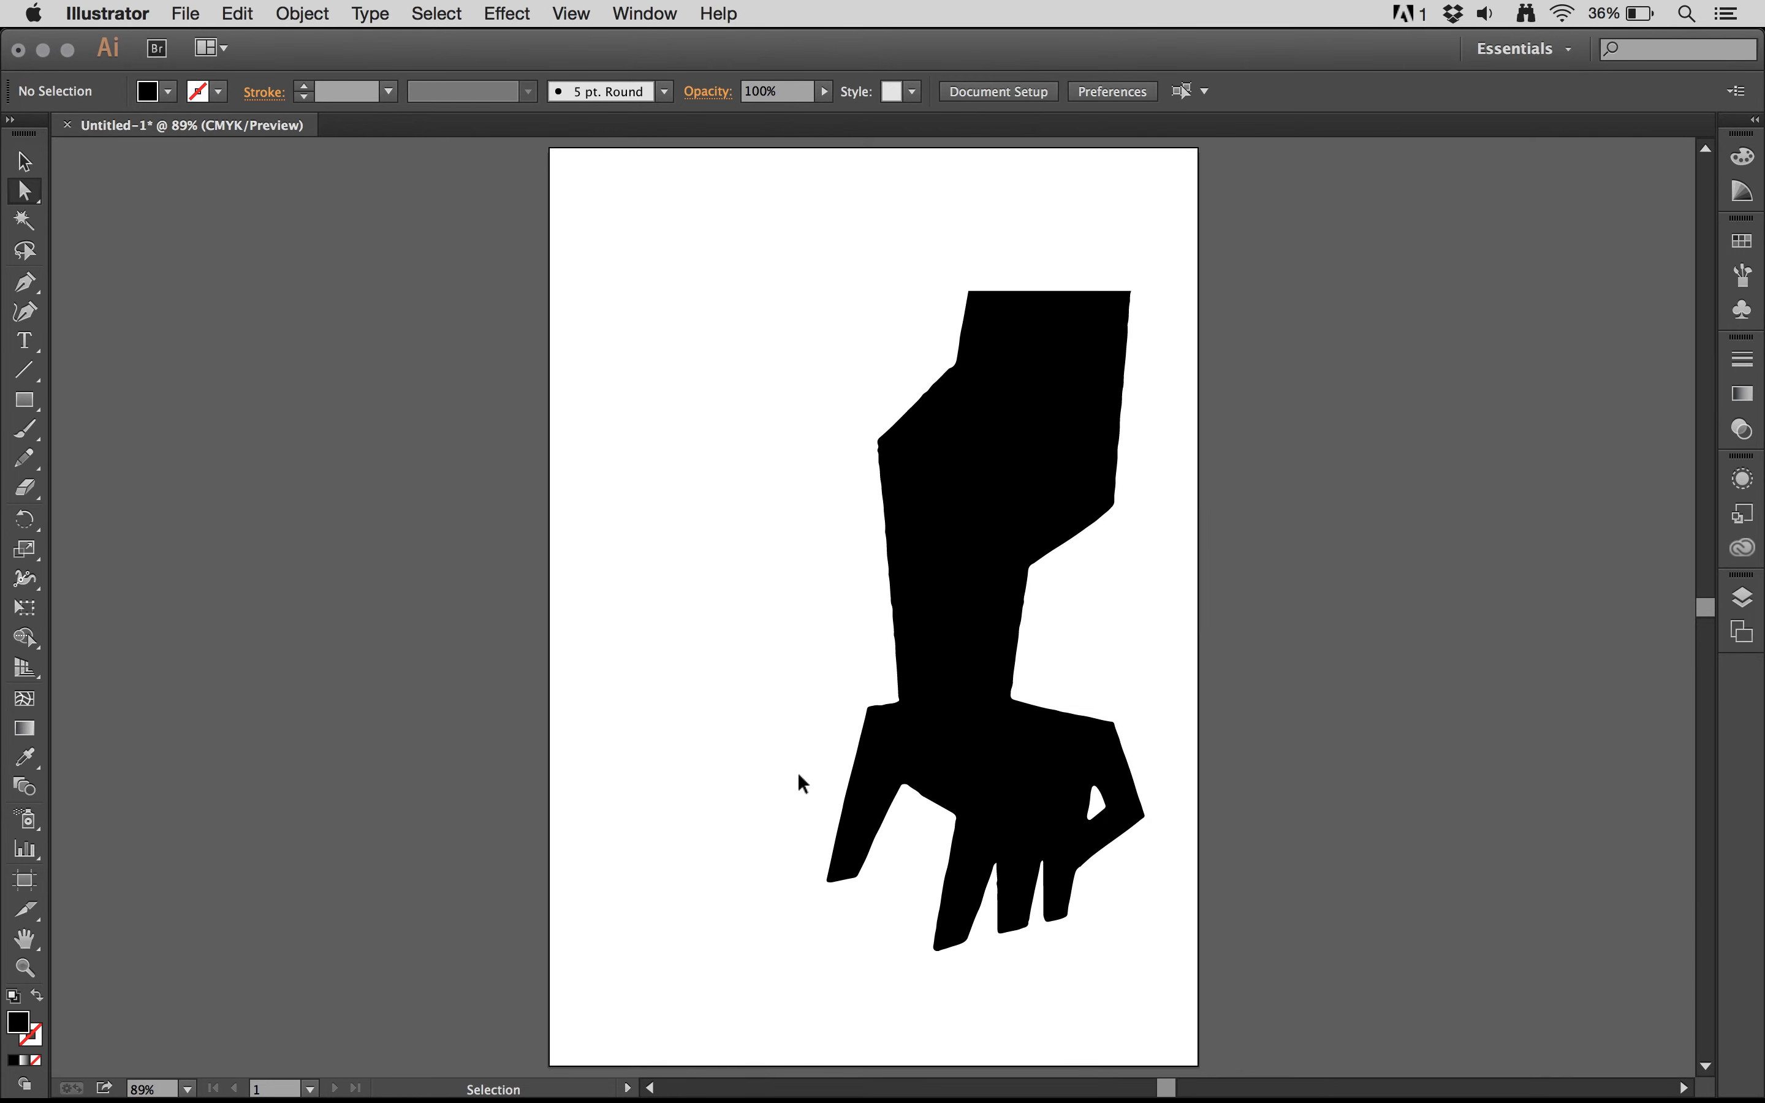
pyautogui.moveTo(944, 564); pyautogui.dragTo(1245, 644)
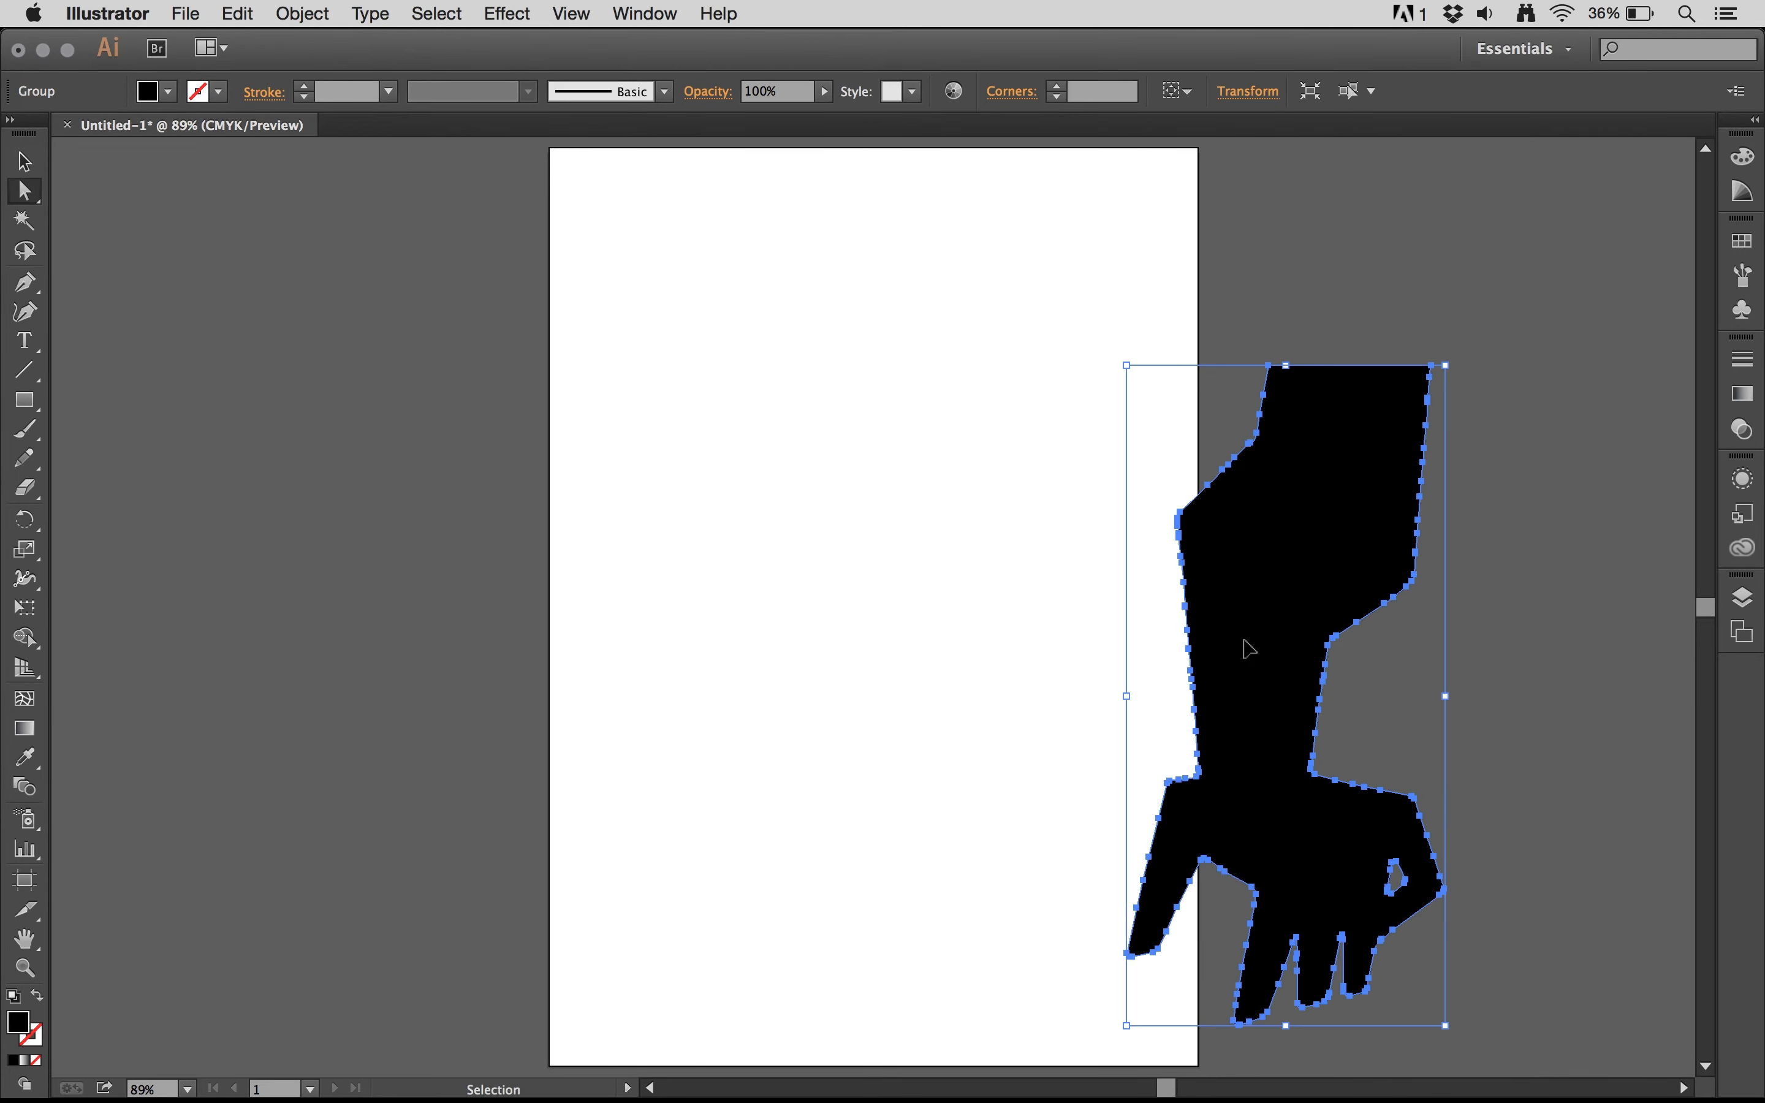
pyautogui.press('super+alt+3')
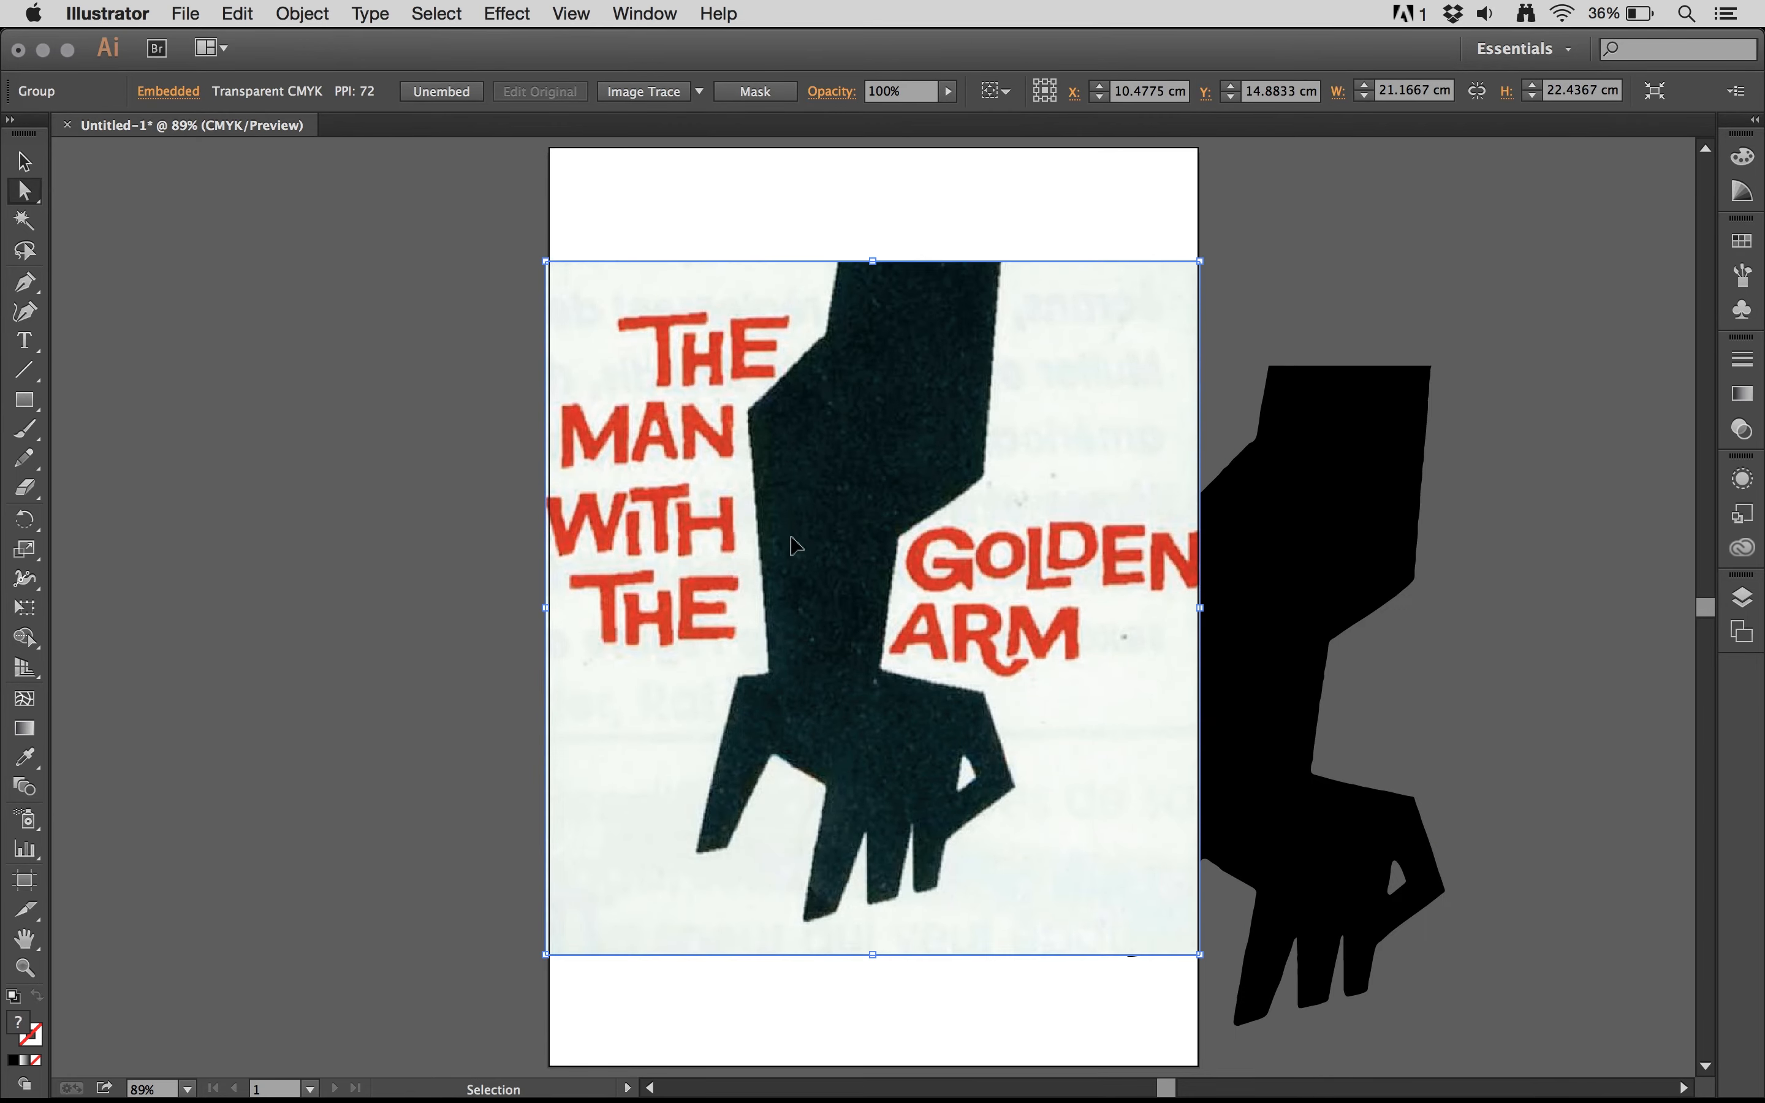
# Examine the pixels along the forearm's right edge in the poster image at up to 6400%, then return to the full artboard
pyautogui.press('super+equal')
pyautogui.press('super+equal')
pyautogui.press('super+equal')
pyautogui.press('super+equal')
pyautogui.press('super+equal')
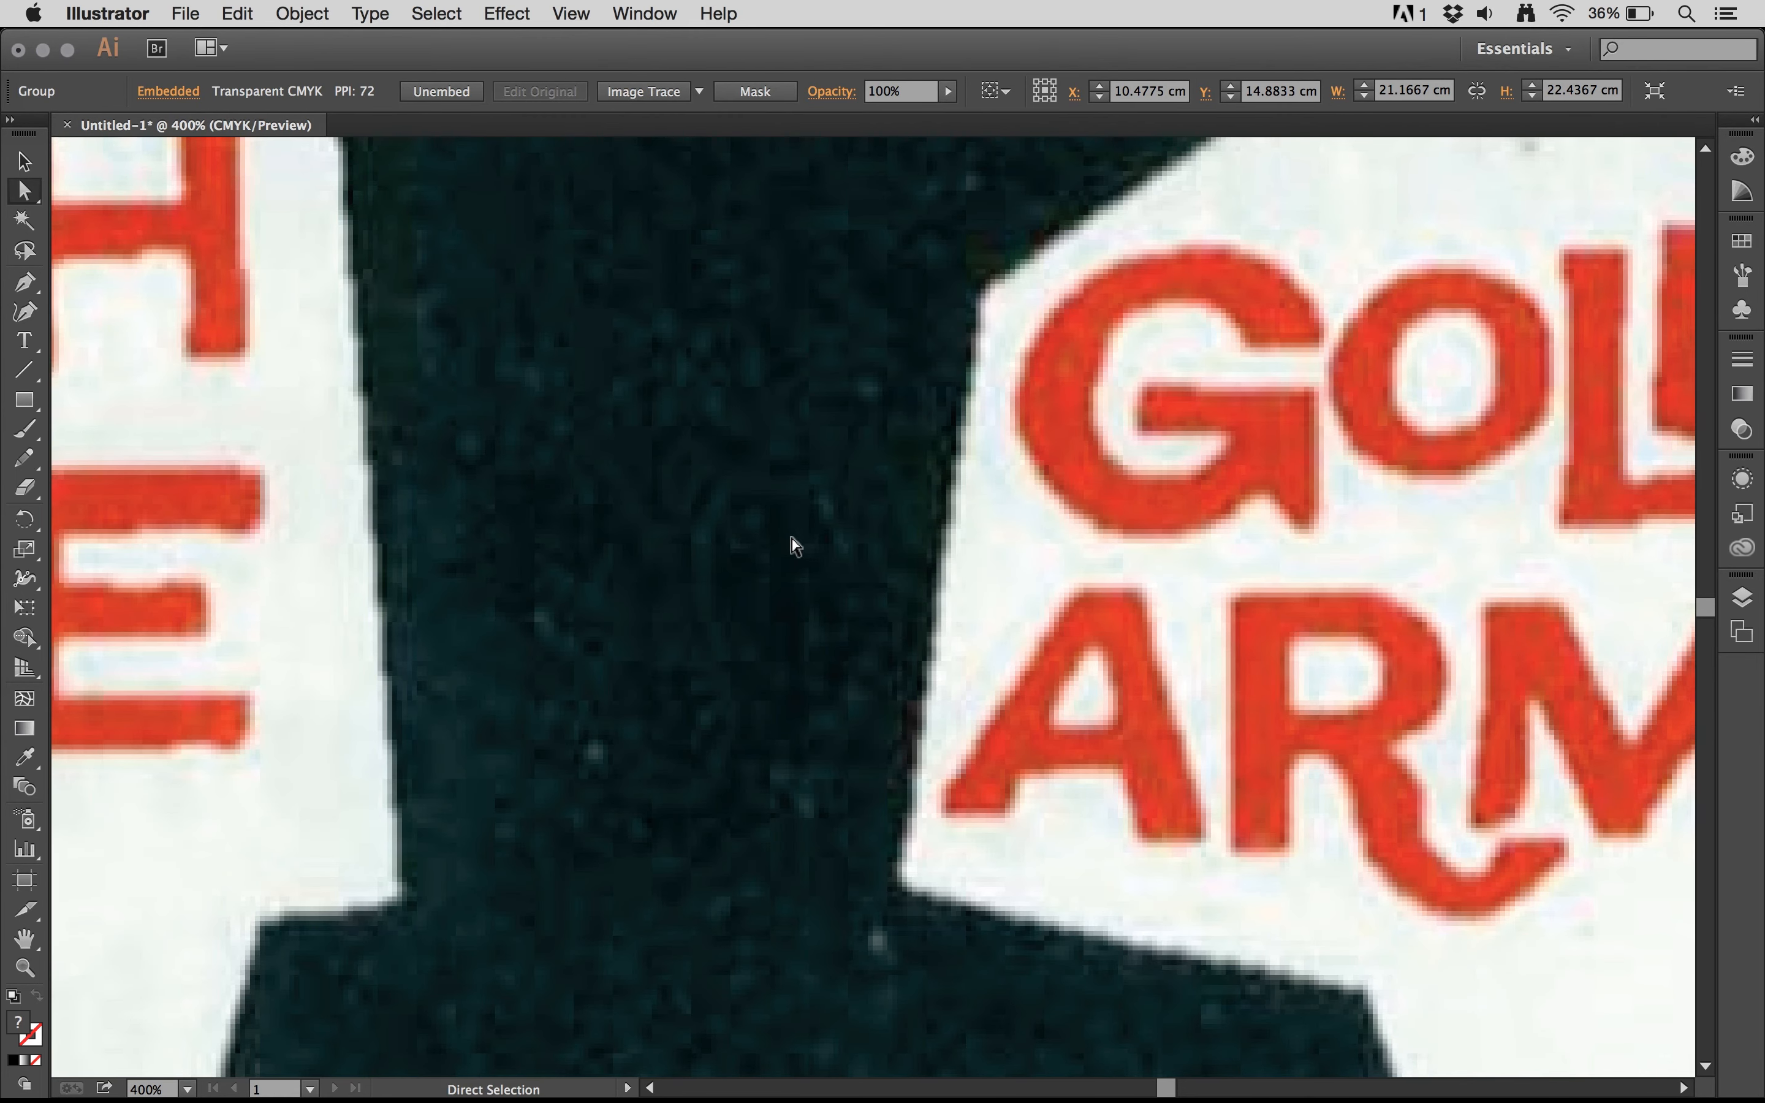
pyautogui.hscroll(3, 795, 545)
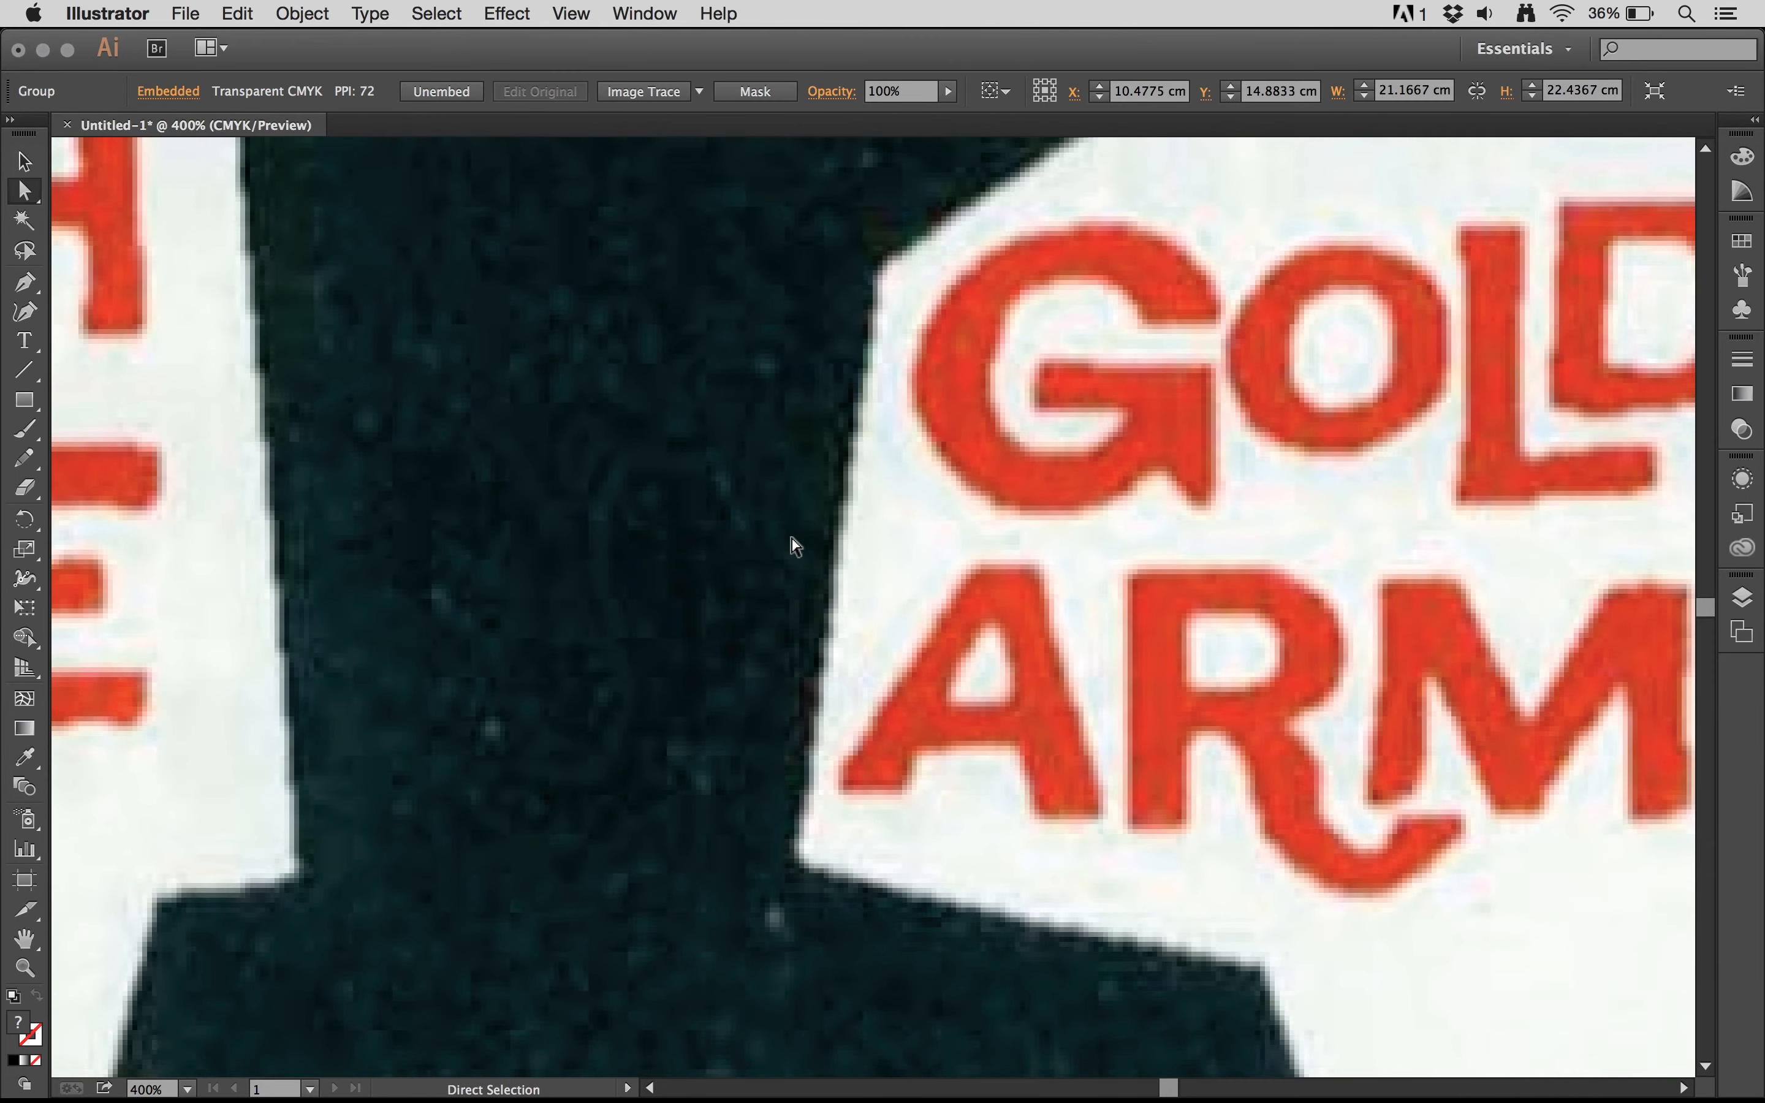
pyautogui.press('super+equal')
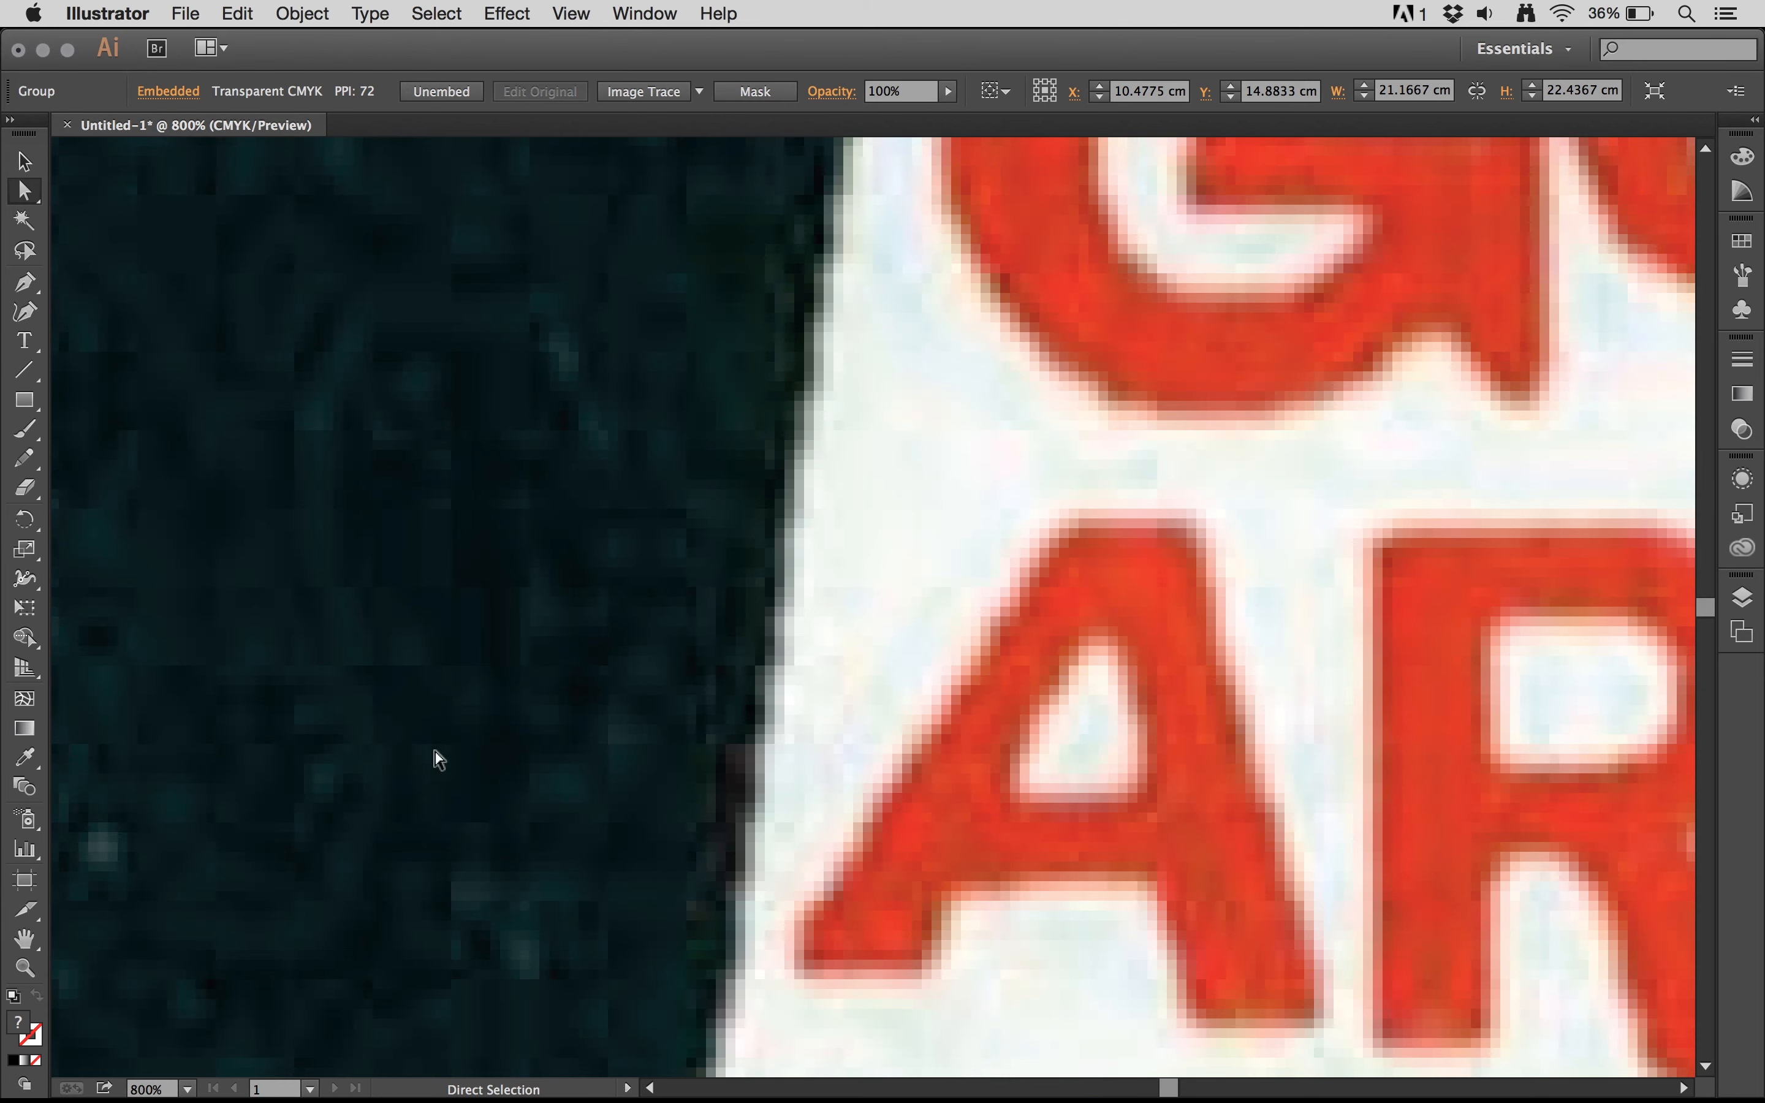
pyautogui.press('super+equal')
pyautogui.press('super+equal')
pyautogui.press('super+equal')
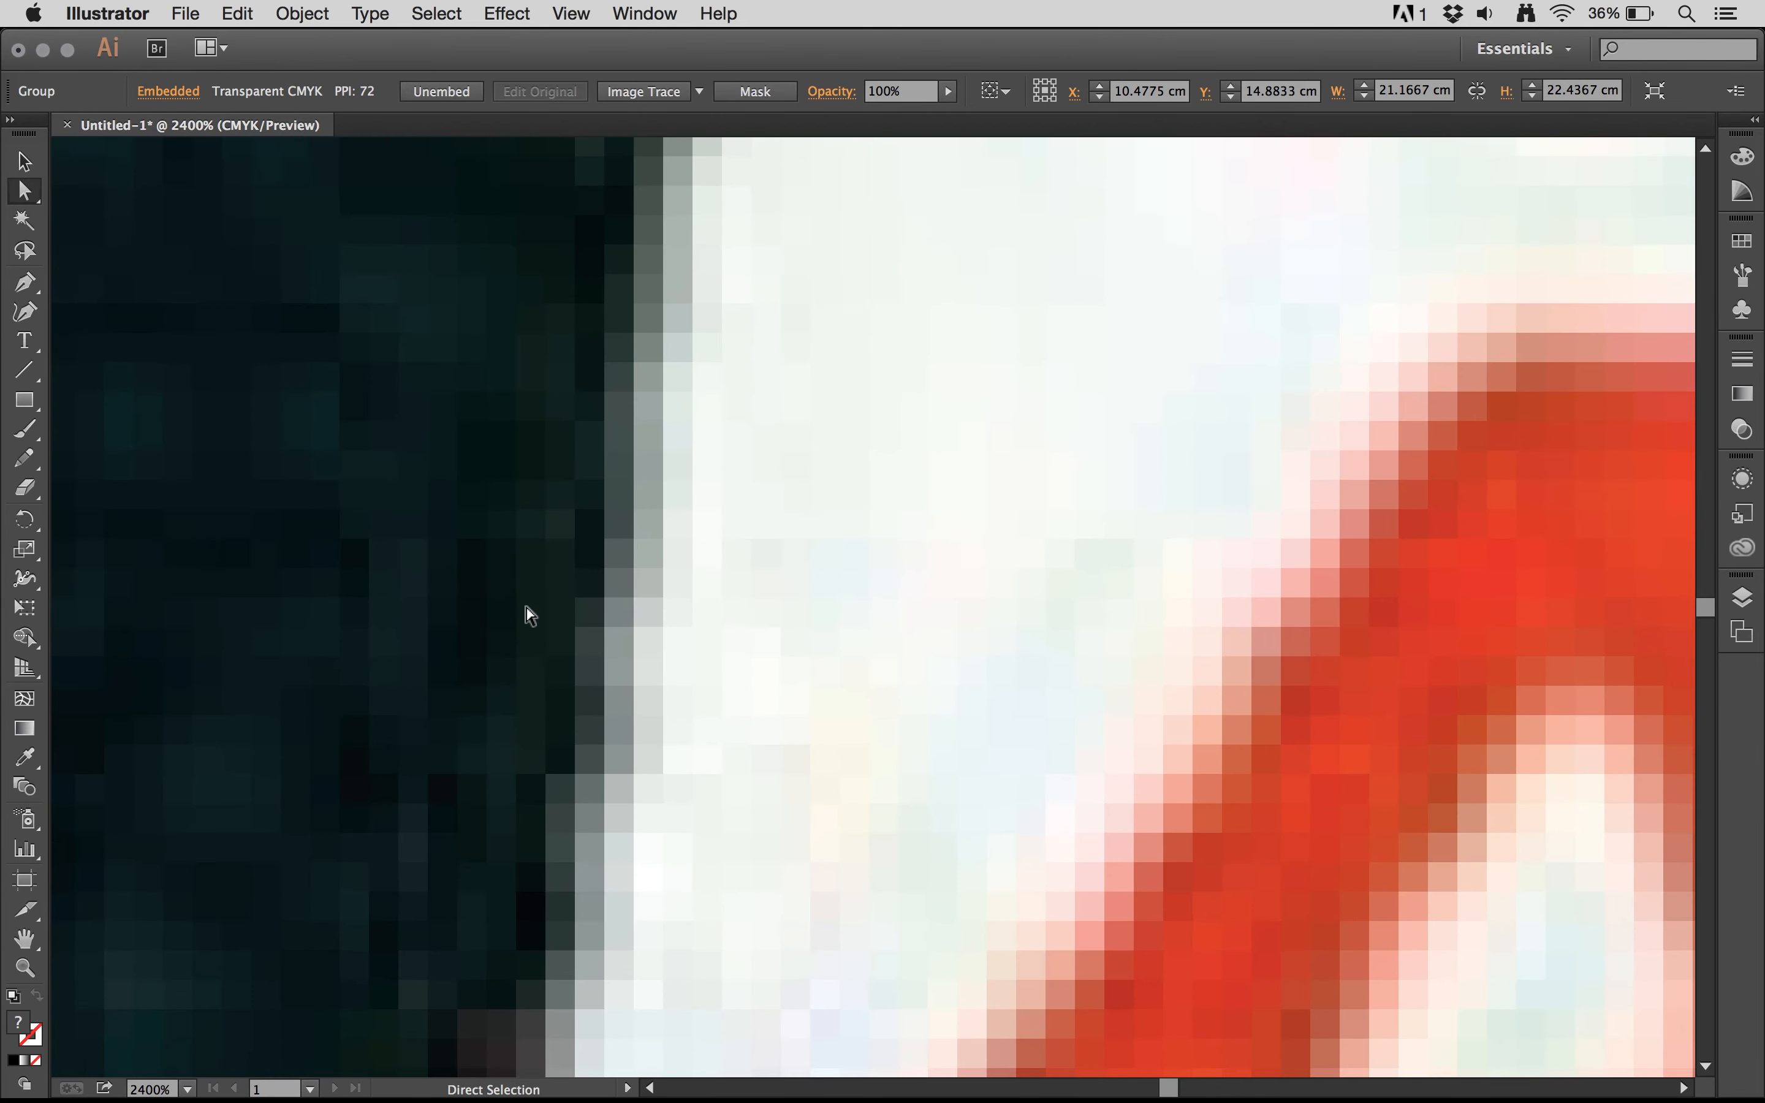
pyautogui.press('super+equal')
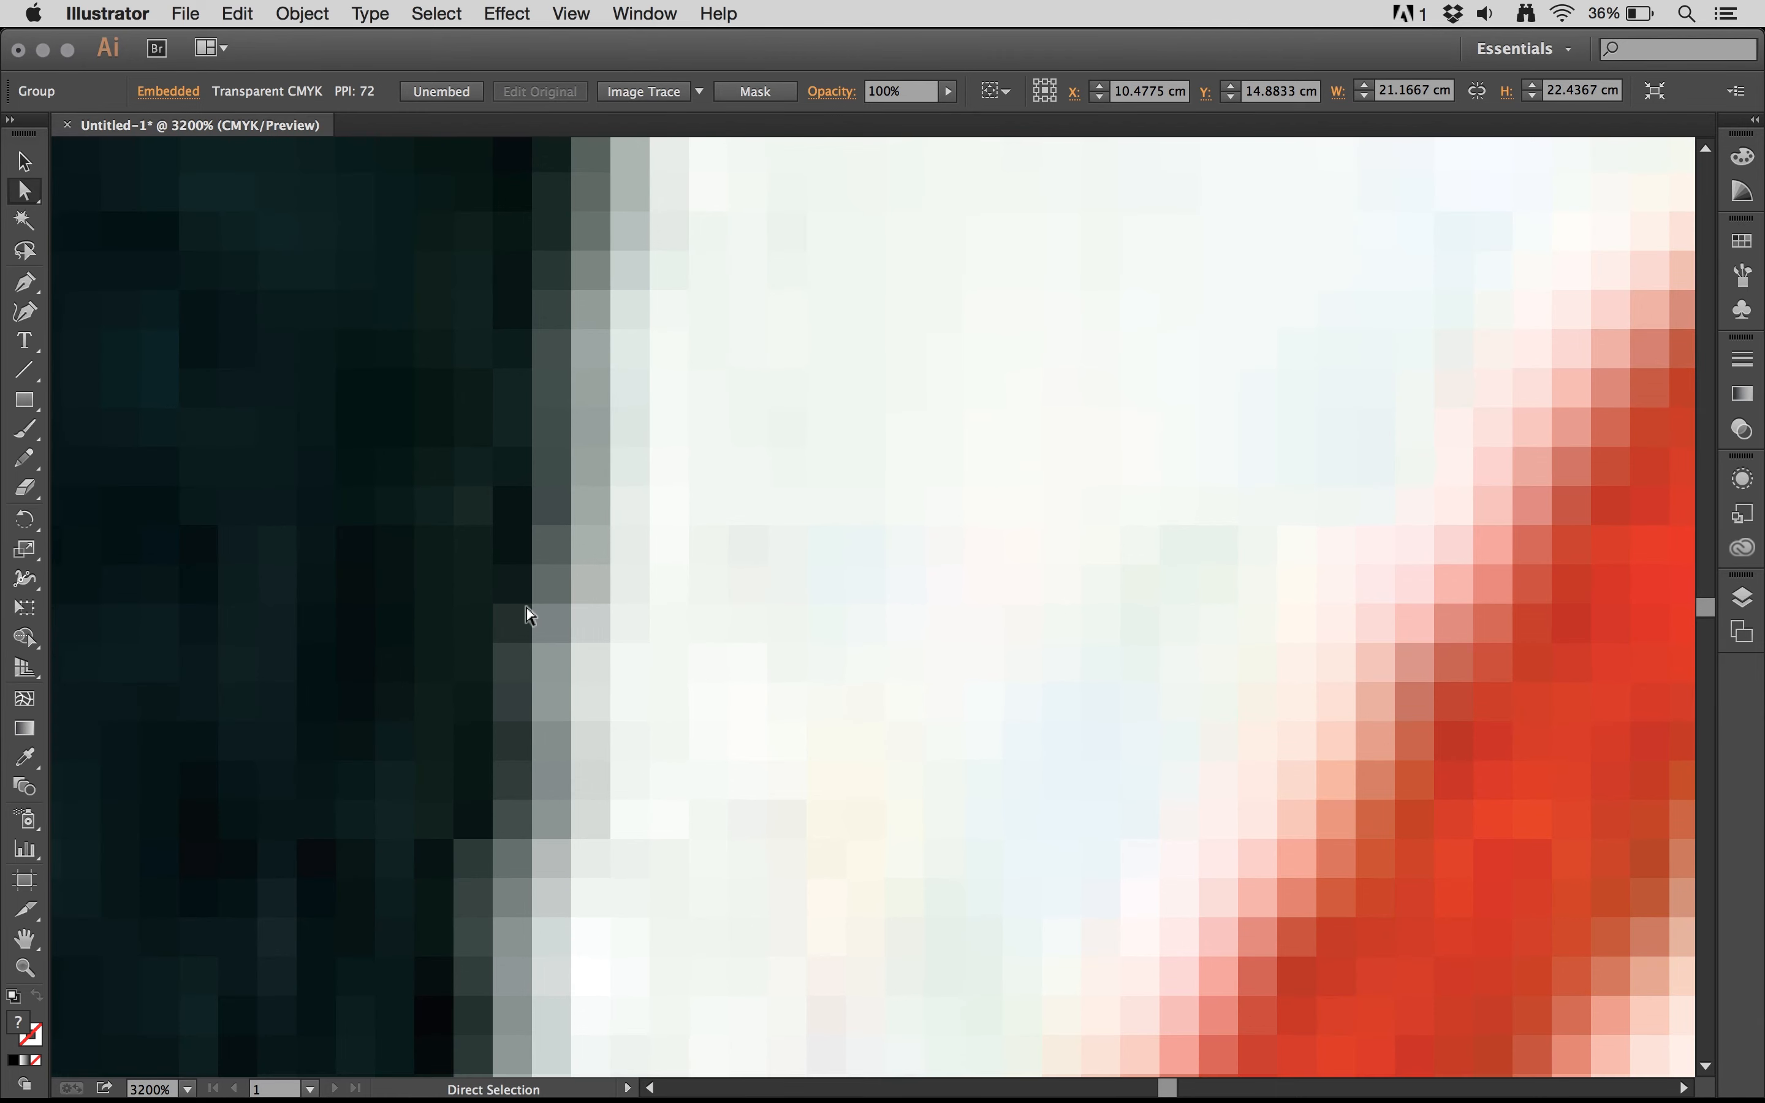
pyautogui.press('super+minus')
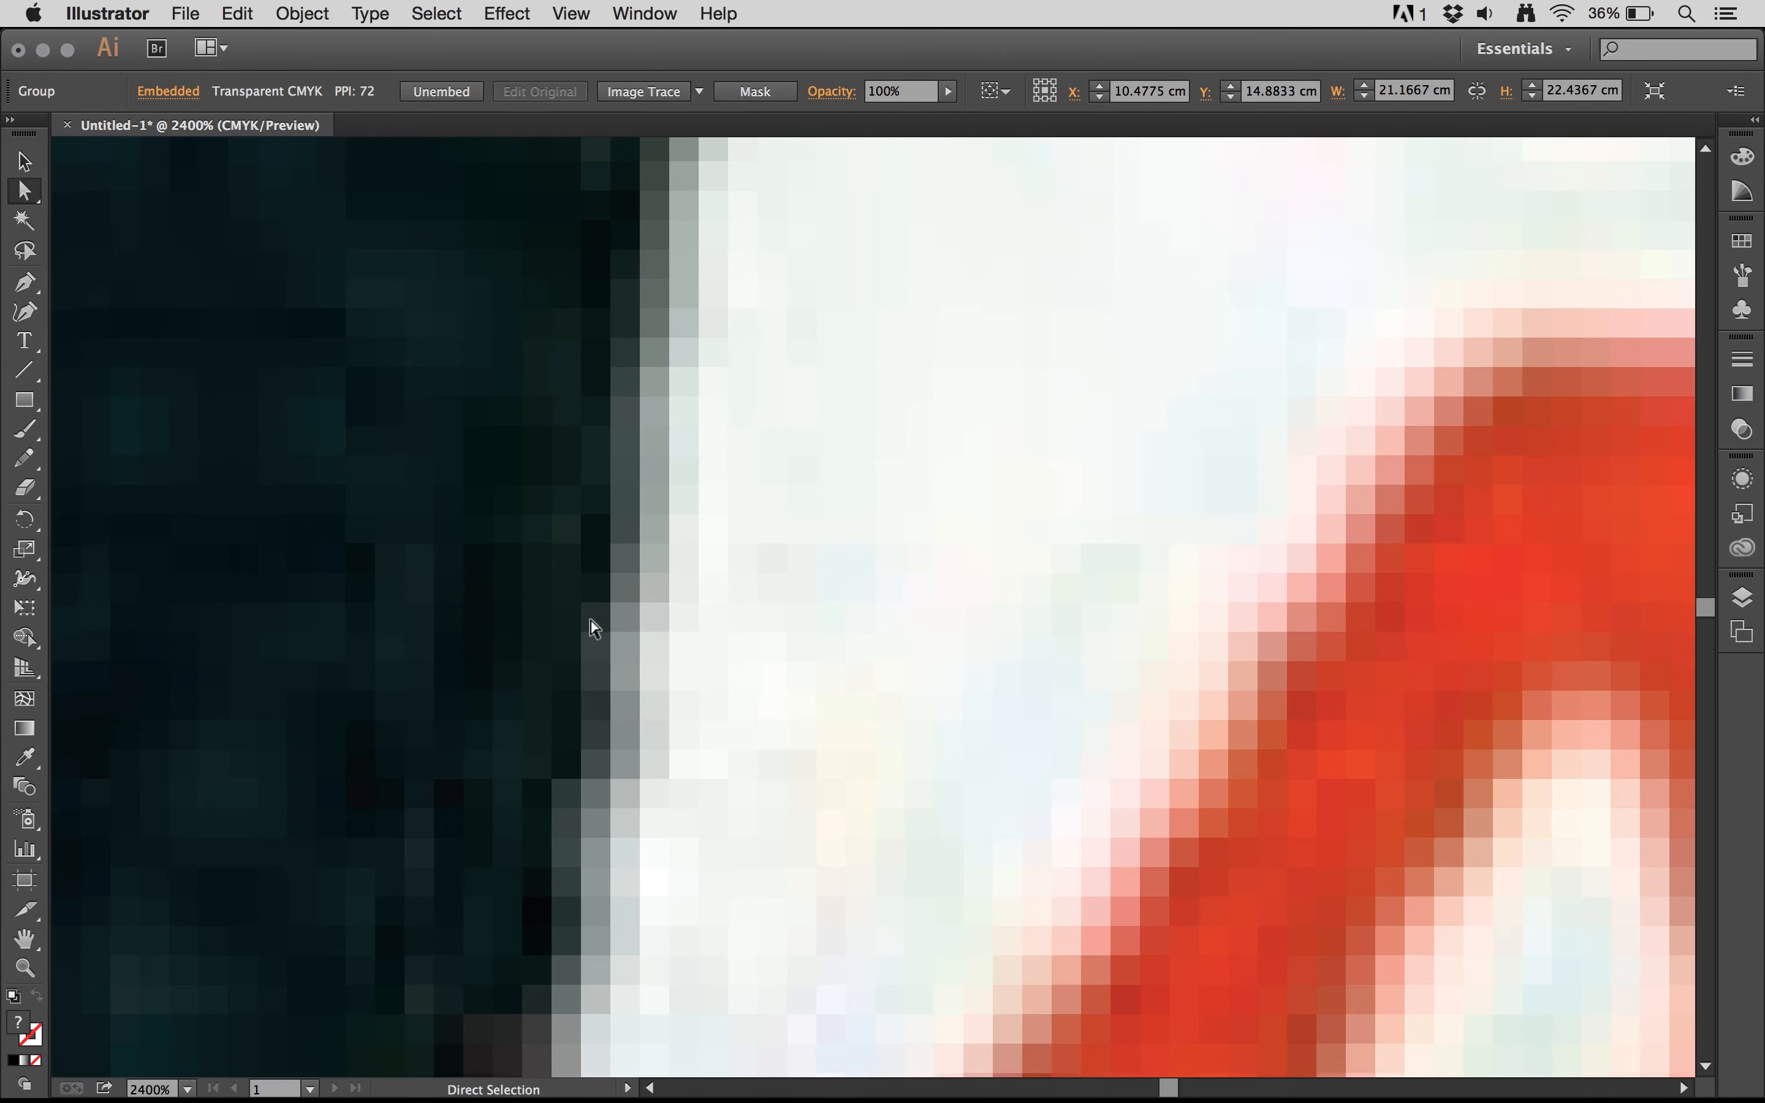
pyautogui.press('super+equal')
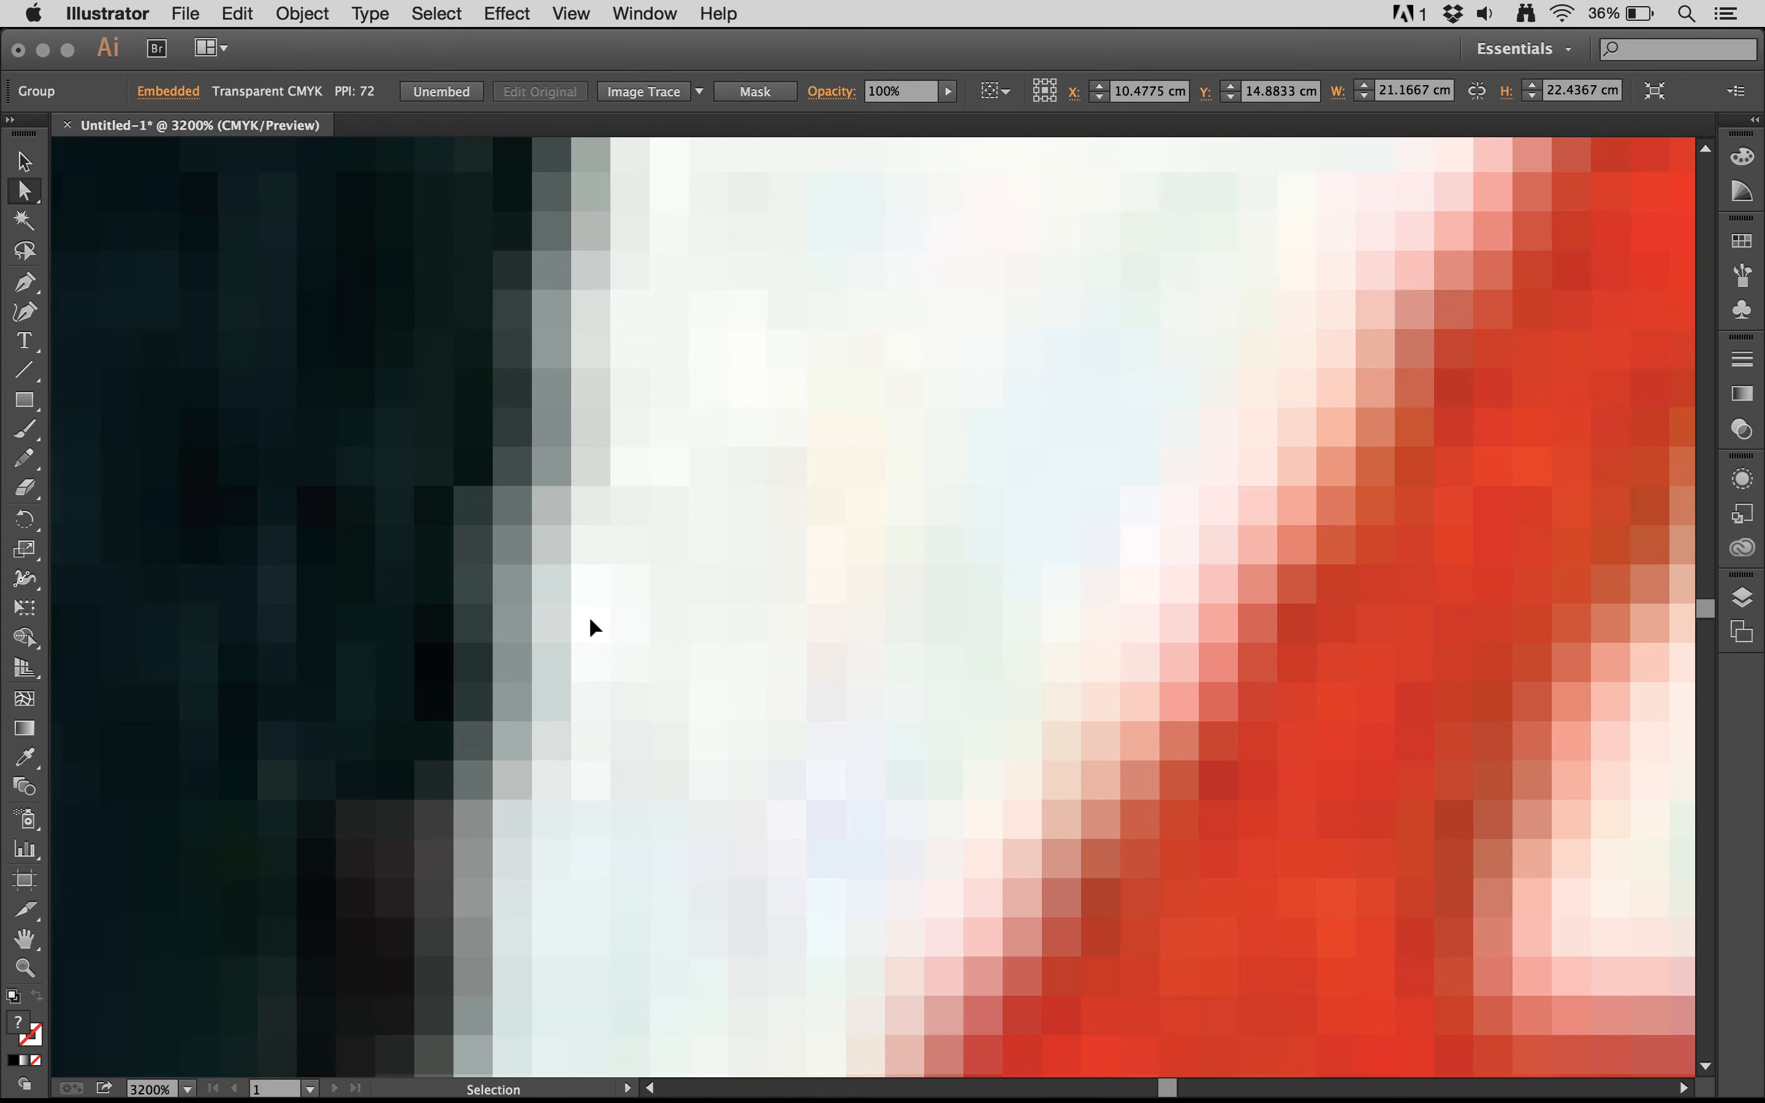
pyautogui.press('super+equal')
pyautogui.press('super+equal')
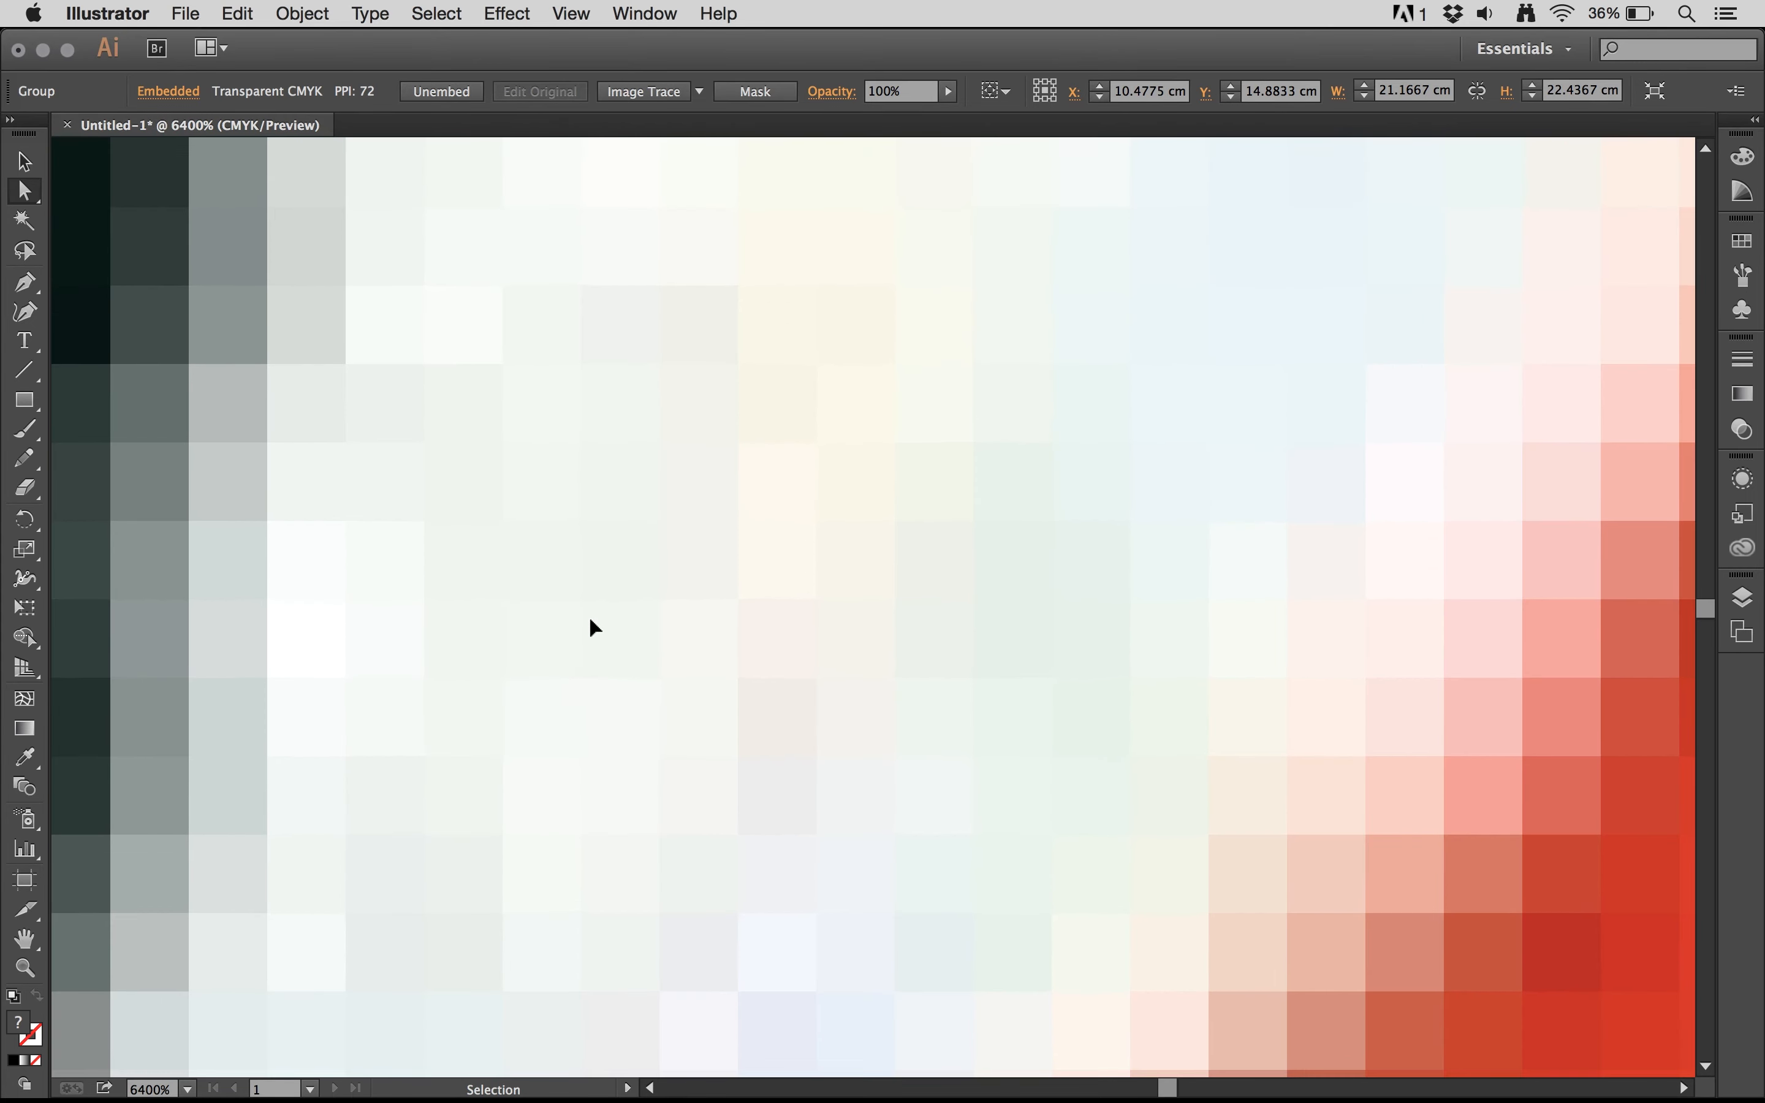
pyautogui.hscroll(-10, 590, 674)
pyautogui.scroll(3, 590, 674)
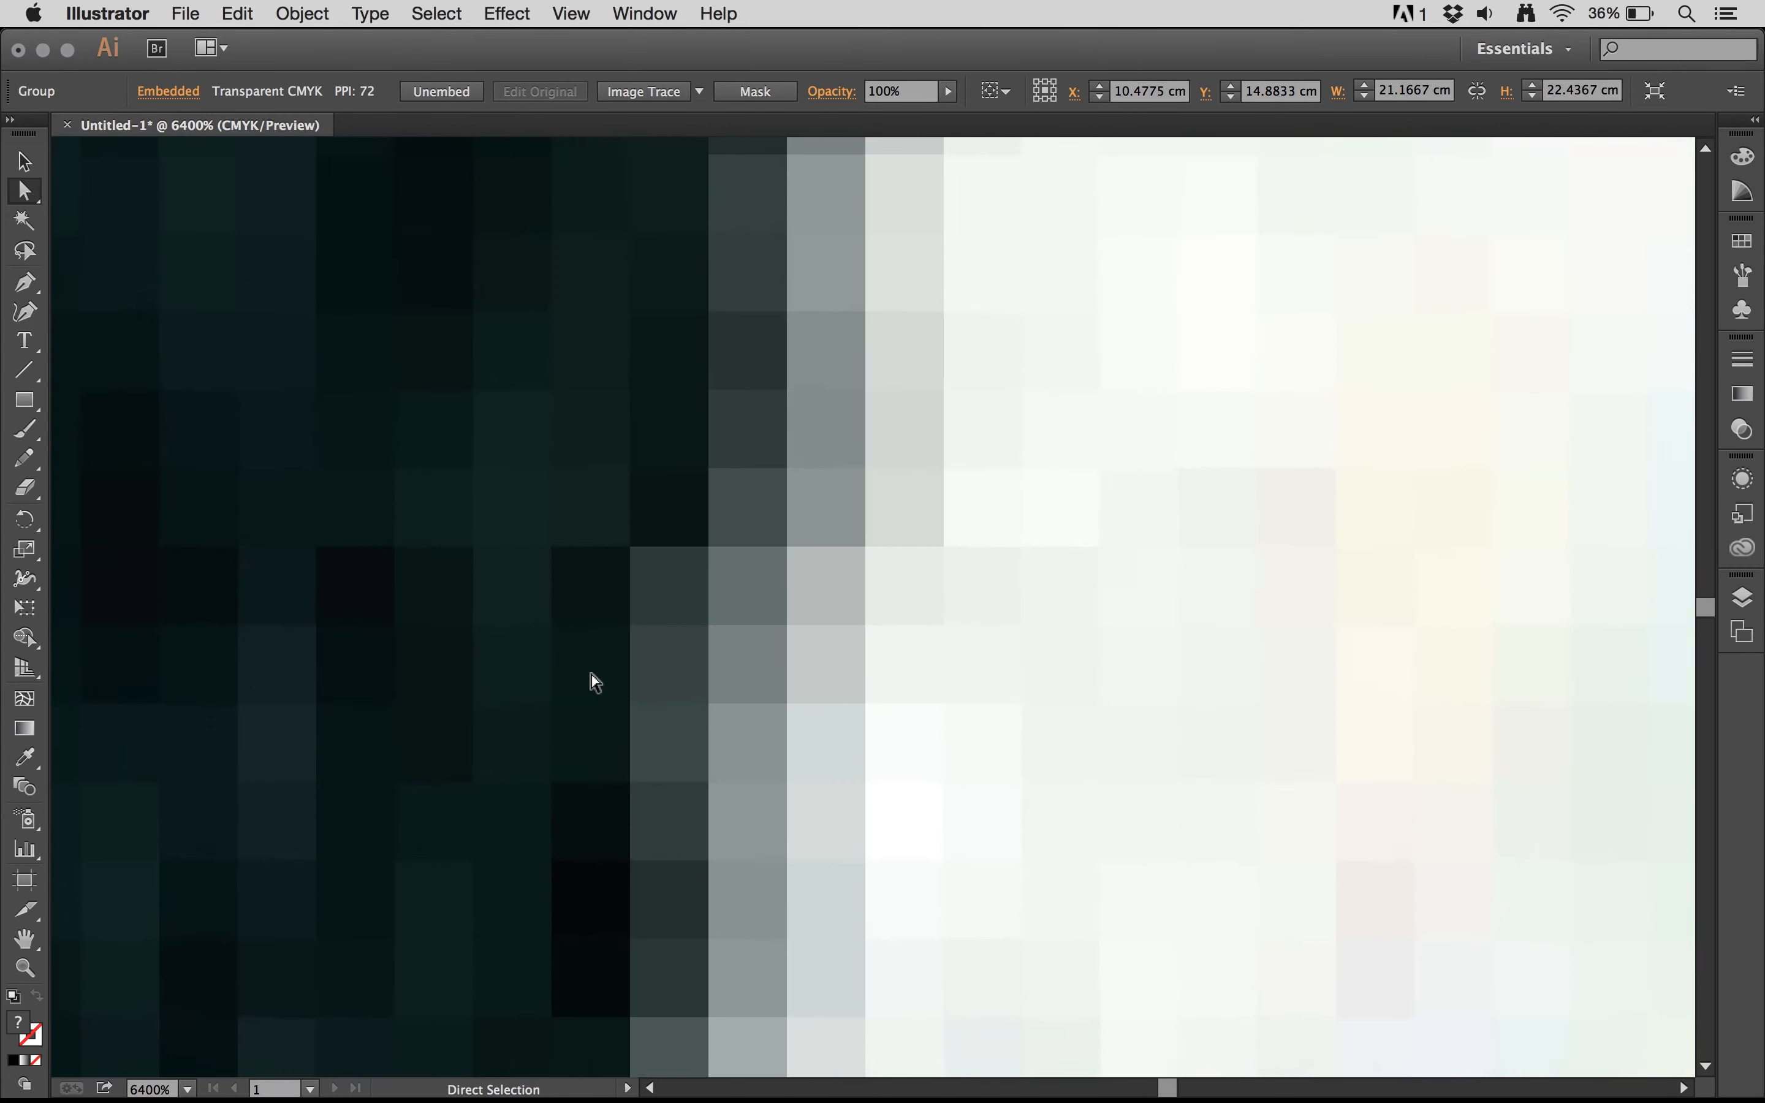
pyautogui.press('super+0')
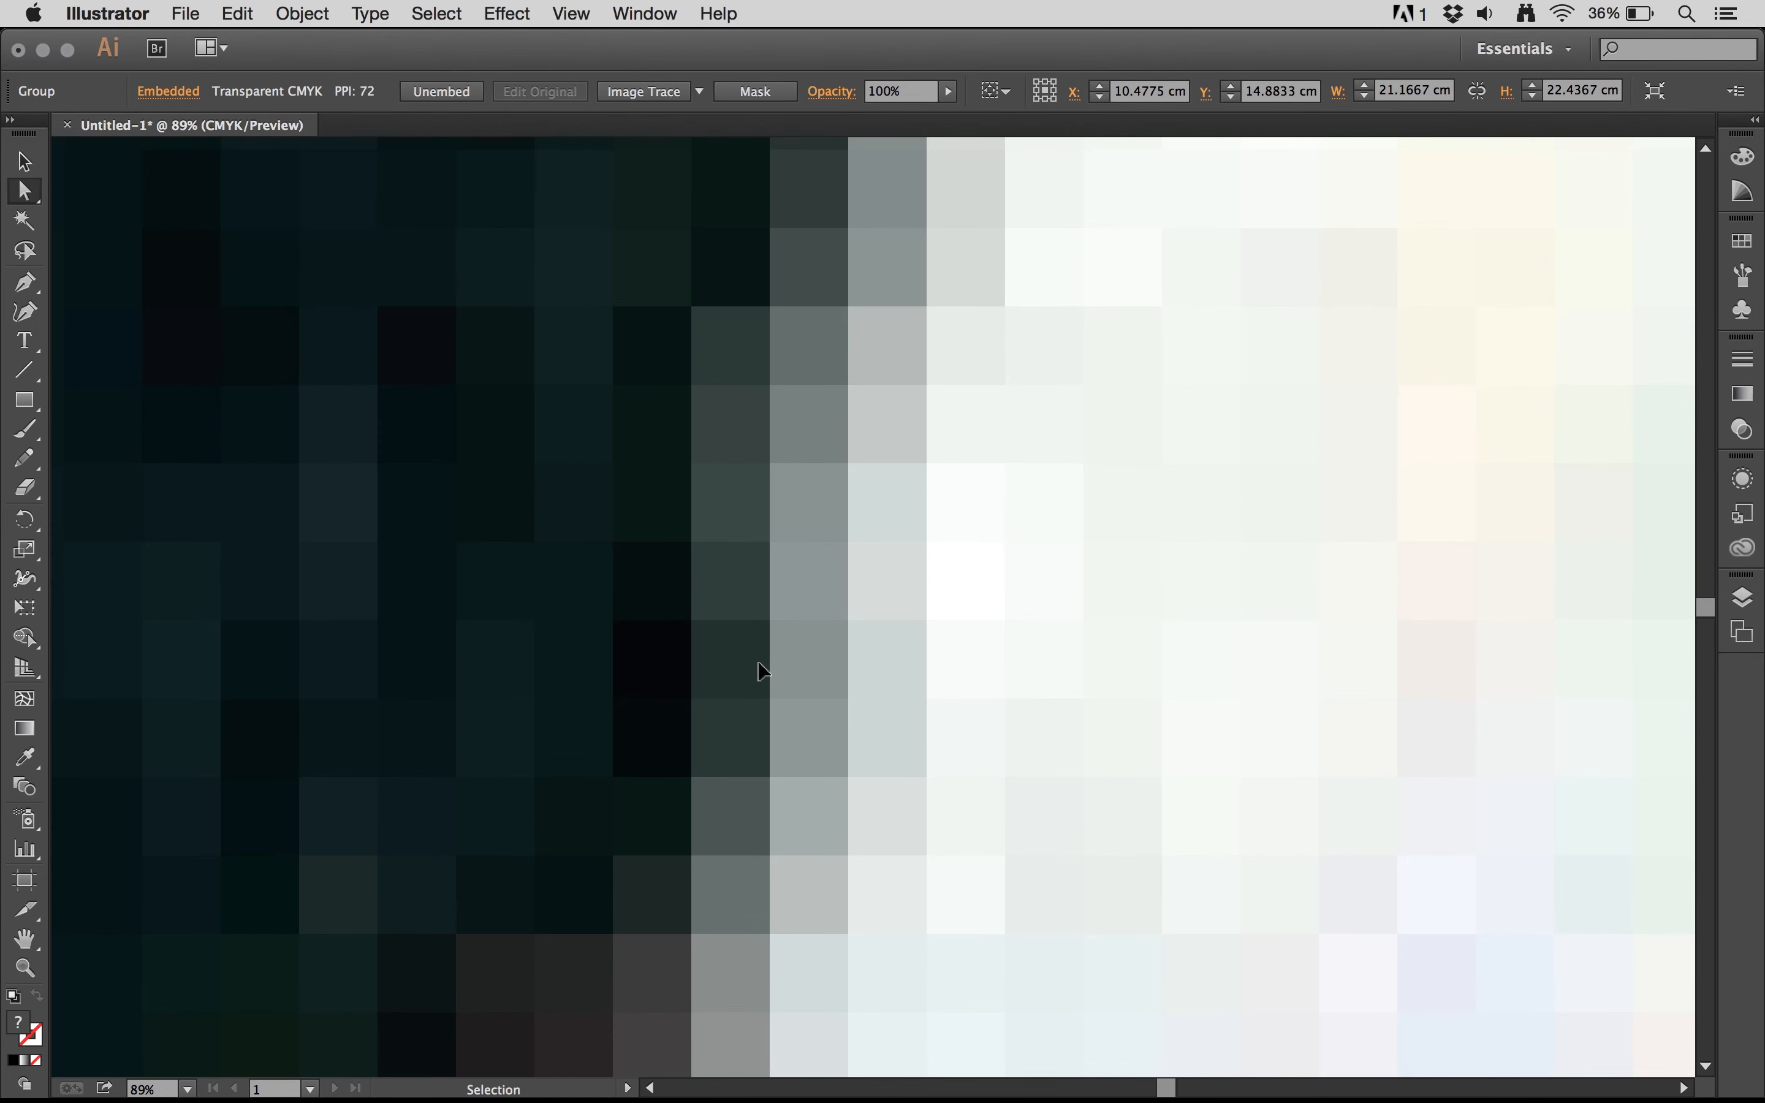
# Switch to Photoshop, collapse the Character settings and create a new 600 × 636 pixel document from the Clipboard preset
pyautogui.moveTo(1428, 1098)
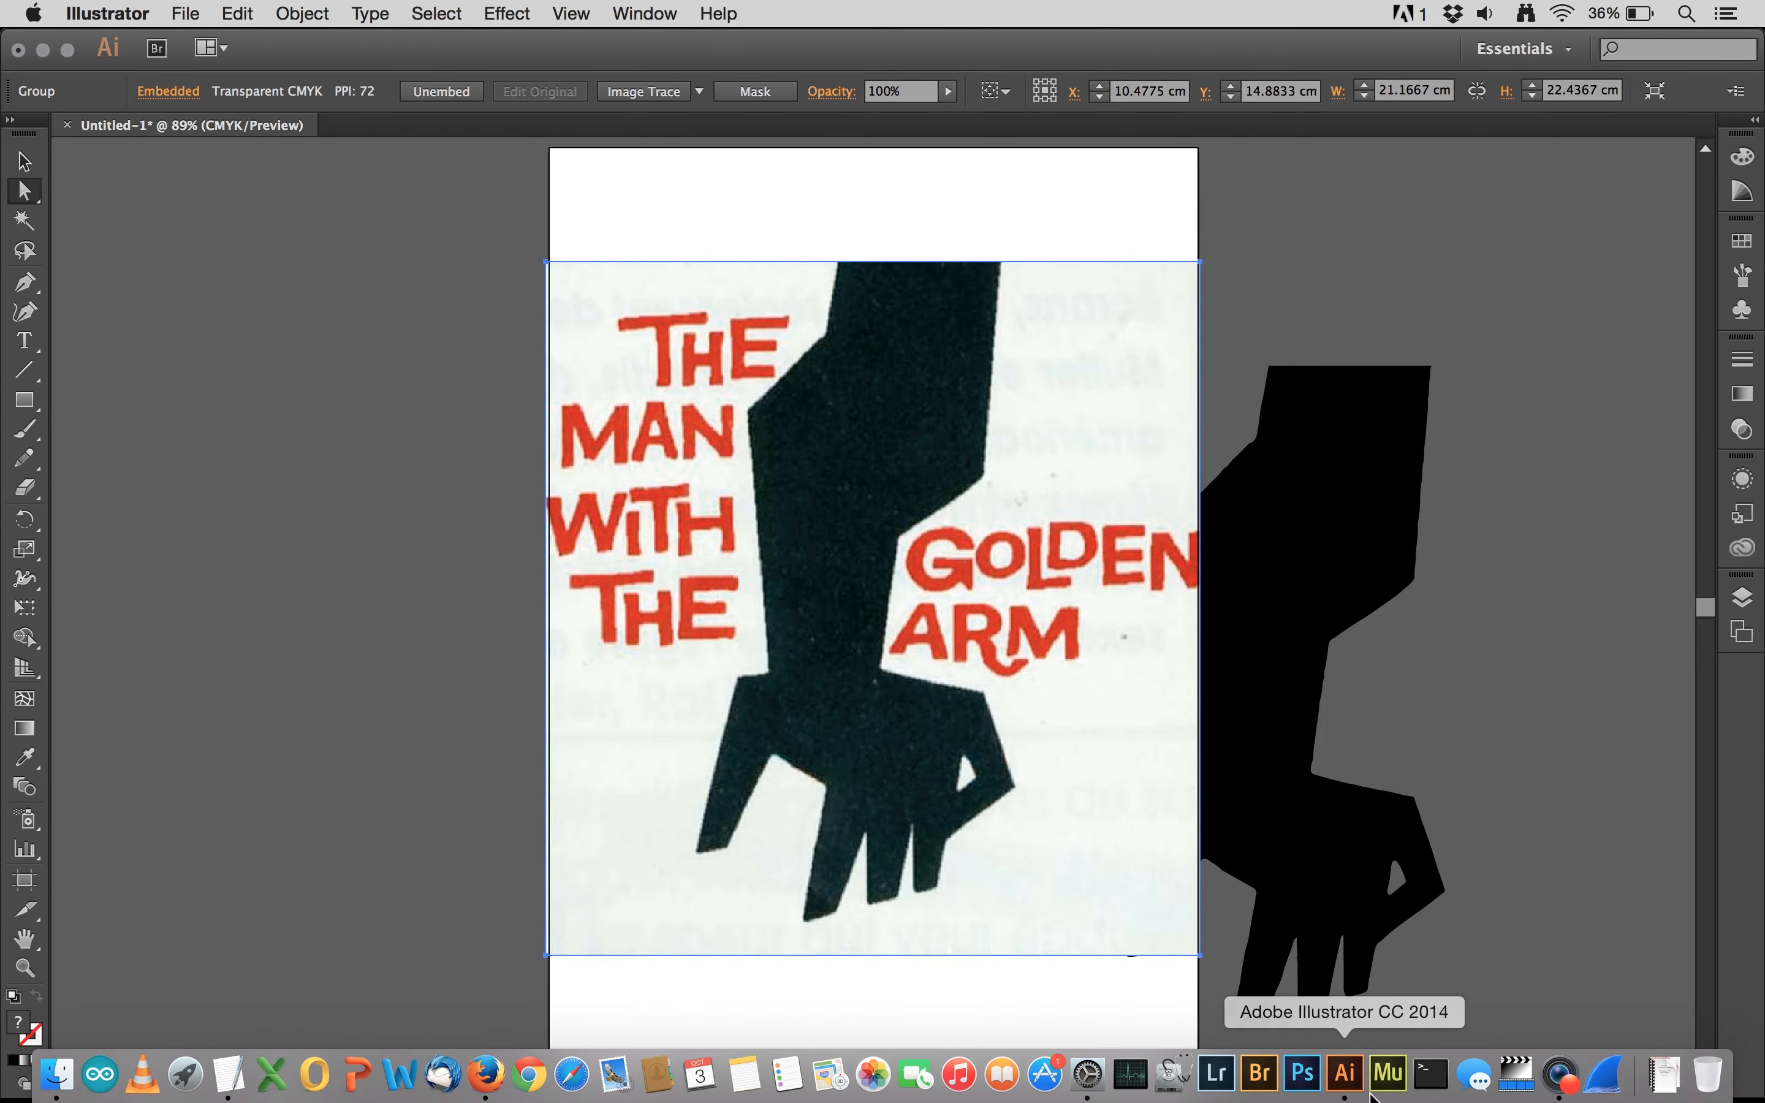
pyautogui.click(1305, 1083)
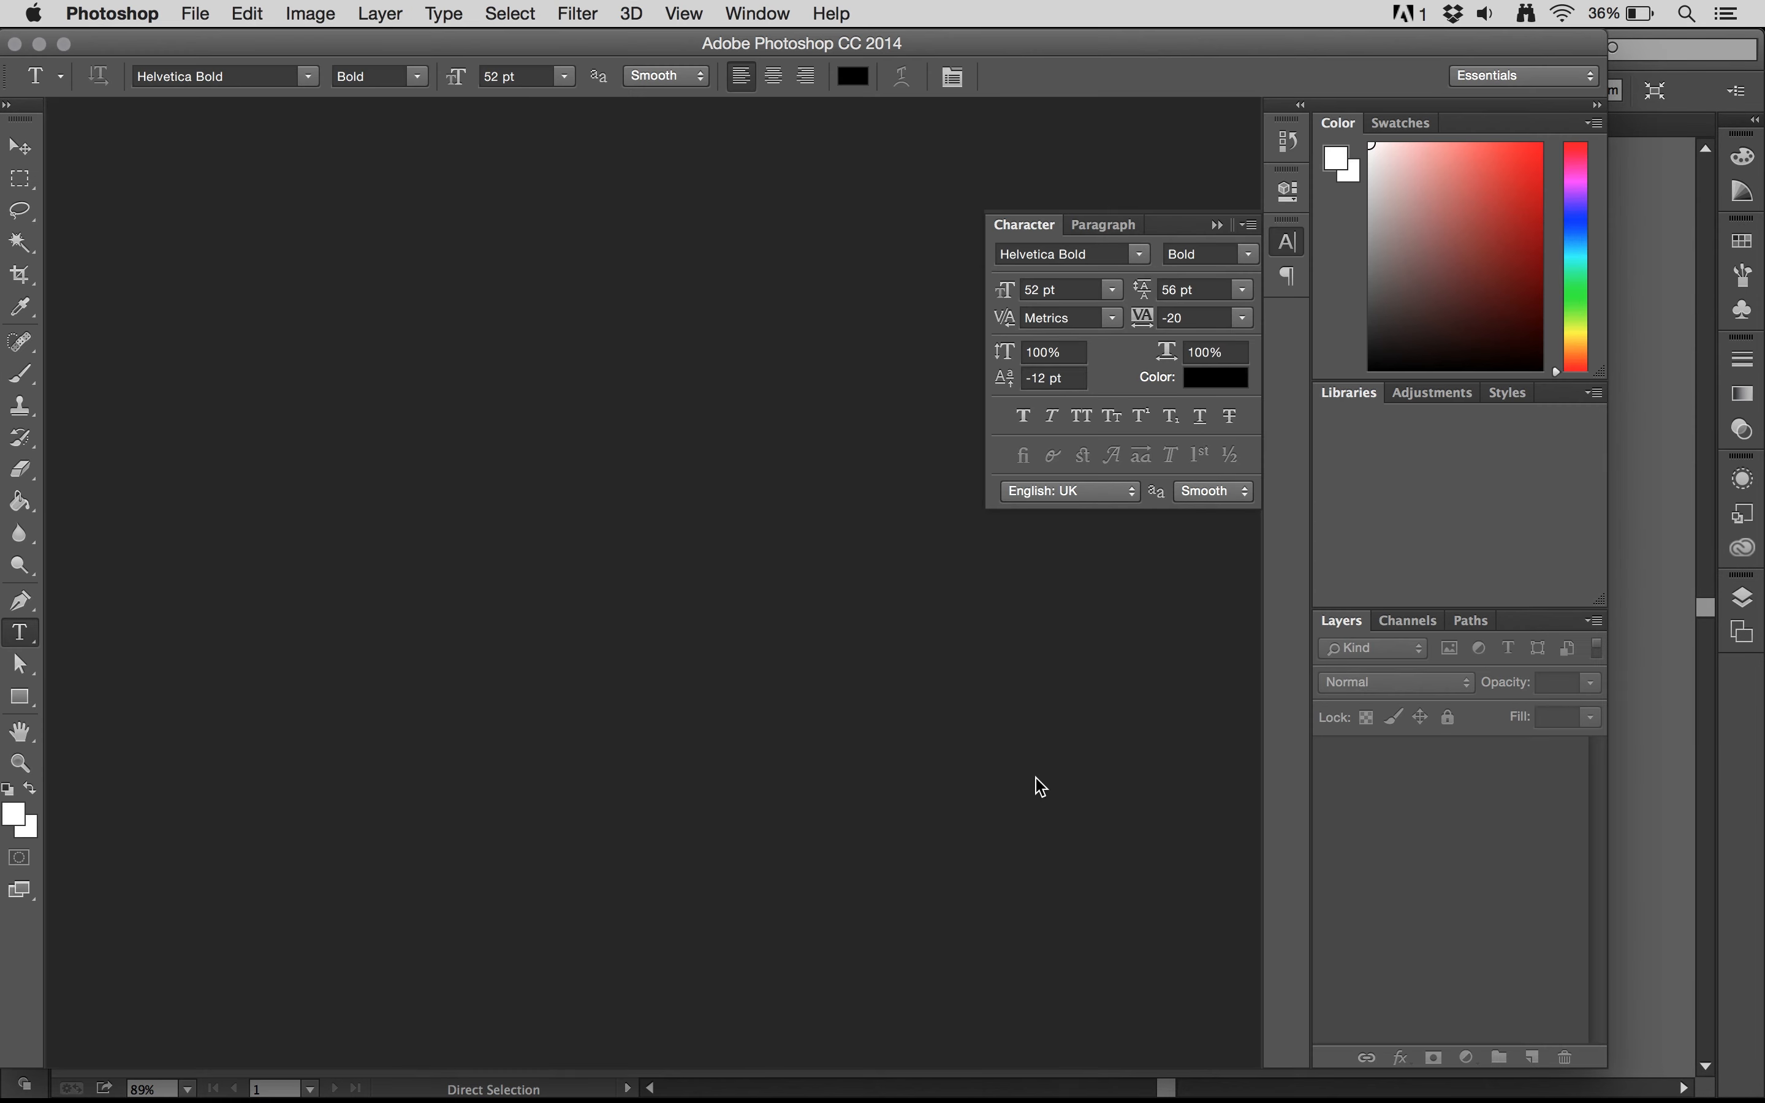
pyautogui.click(1291, 248)
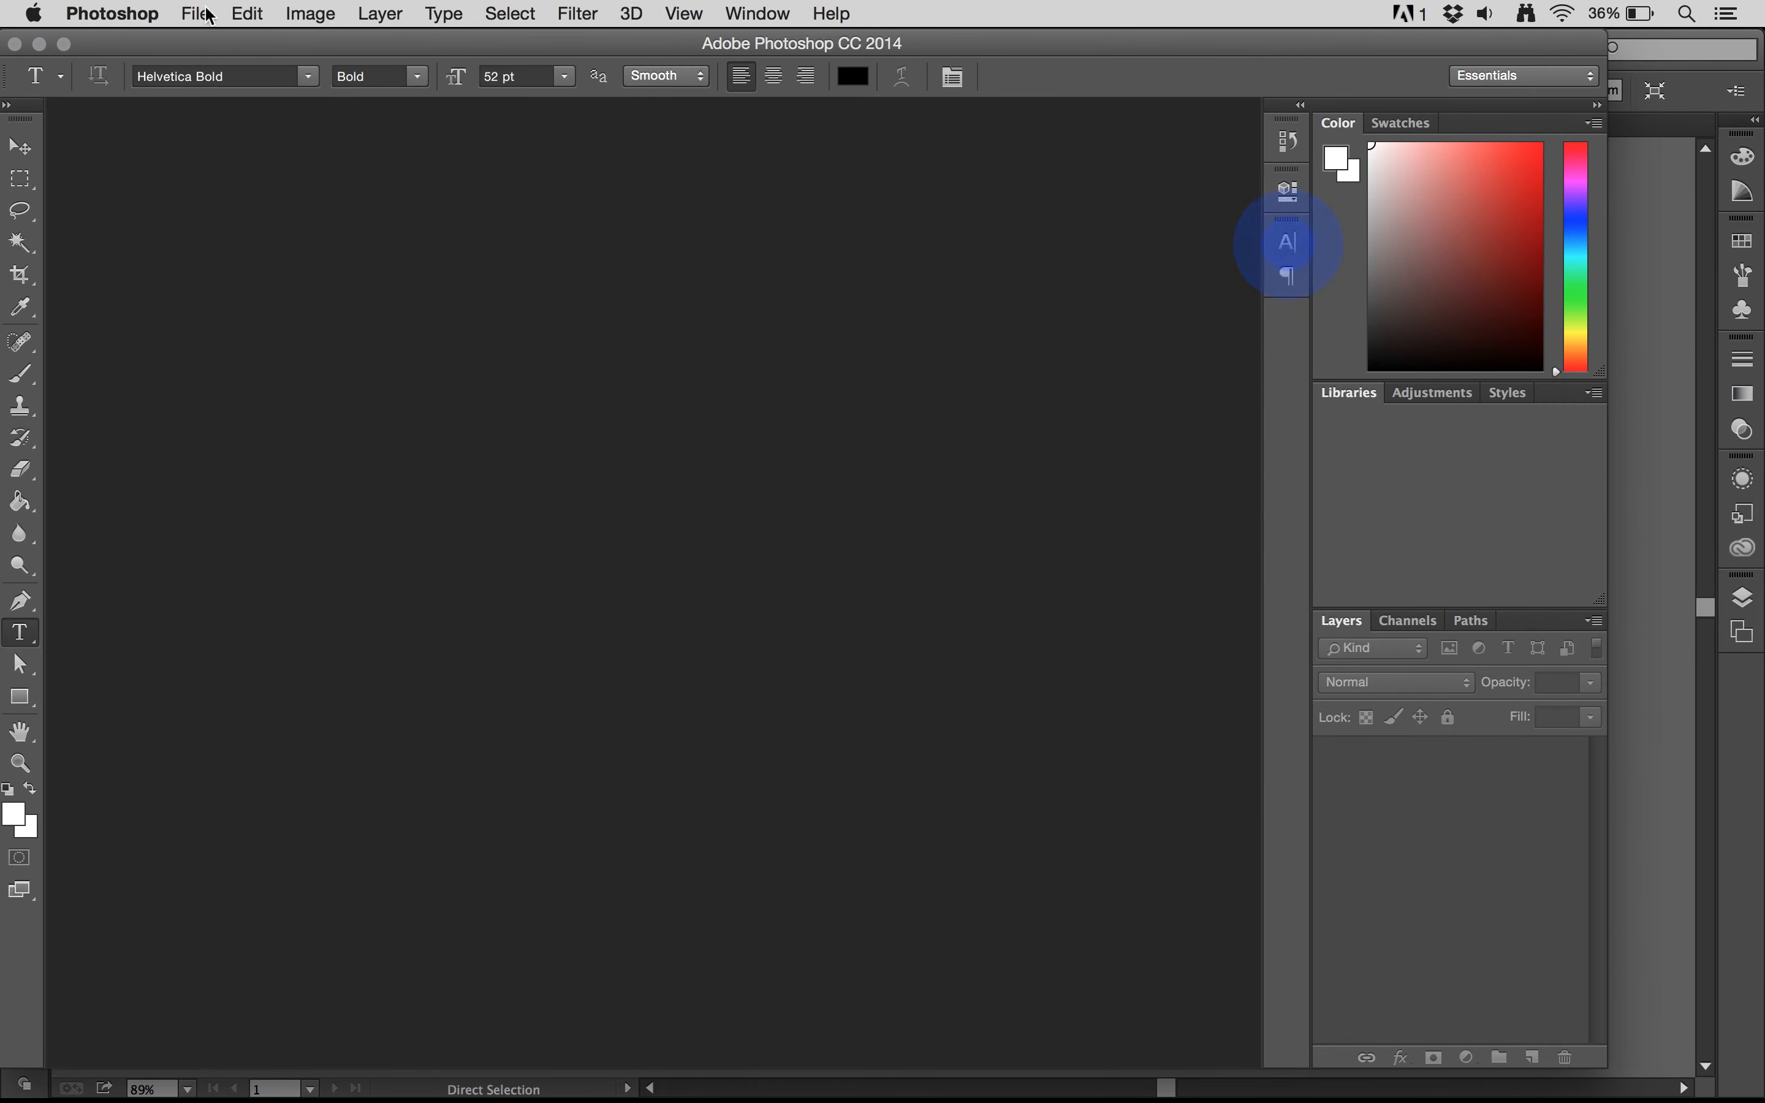
pyautogui.press('super+n')
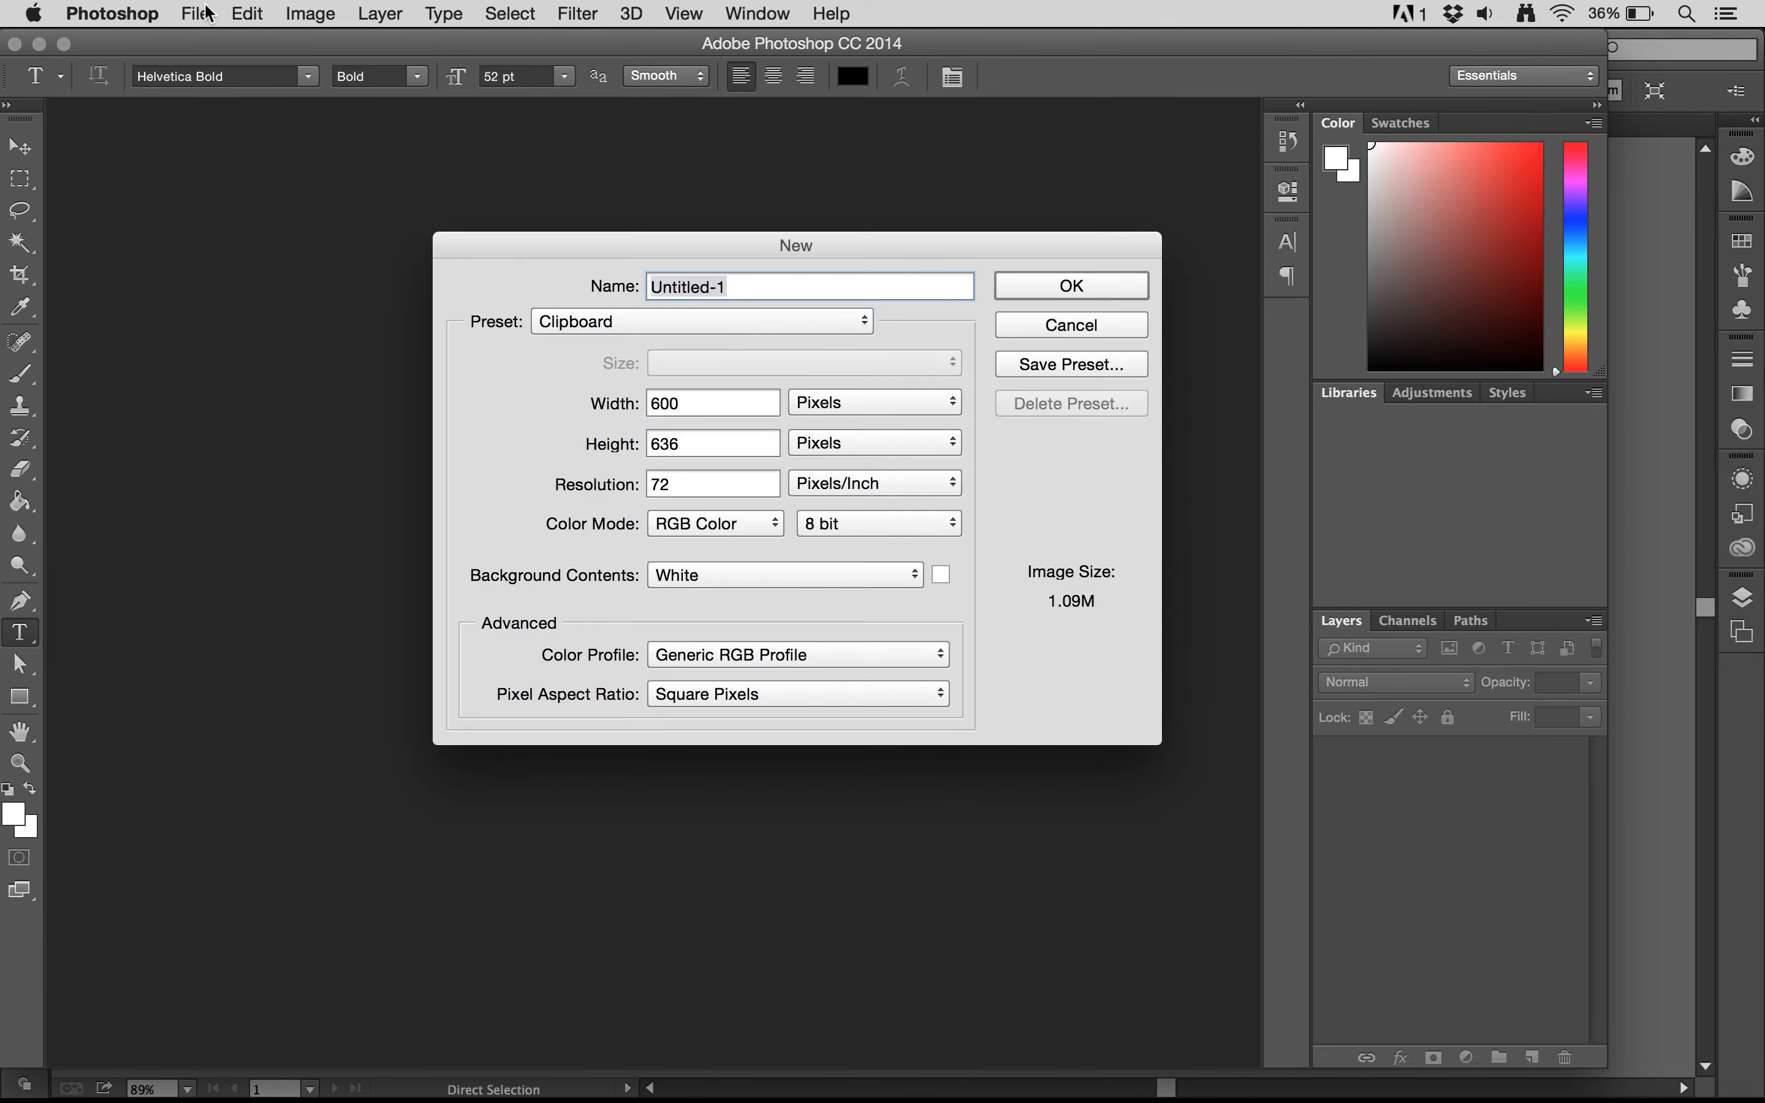
pyautogui.press('Return')
# Cancel the Color Balance adjustment and paste the copied poster image into the new document
pyautogui.press('super+b')
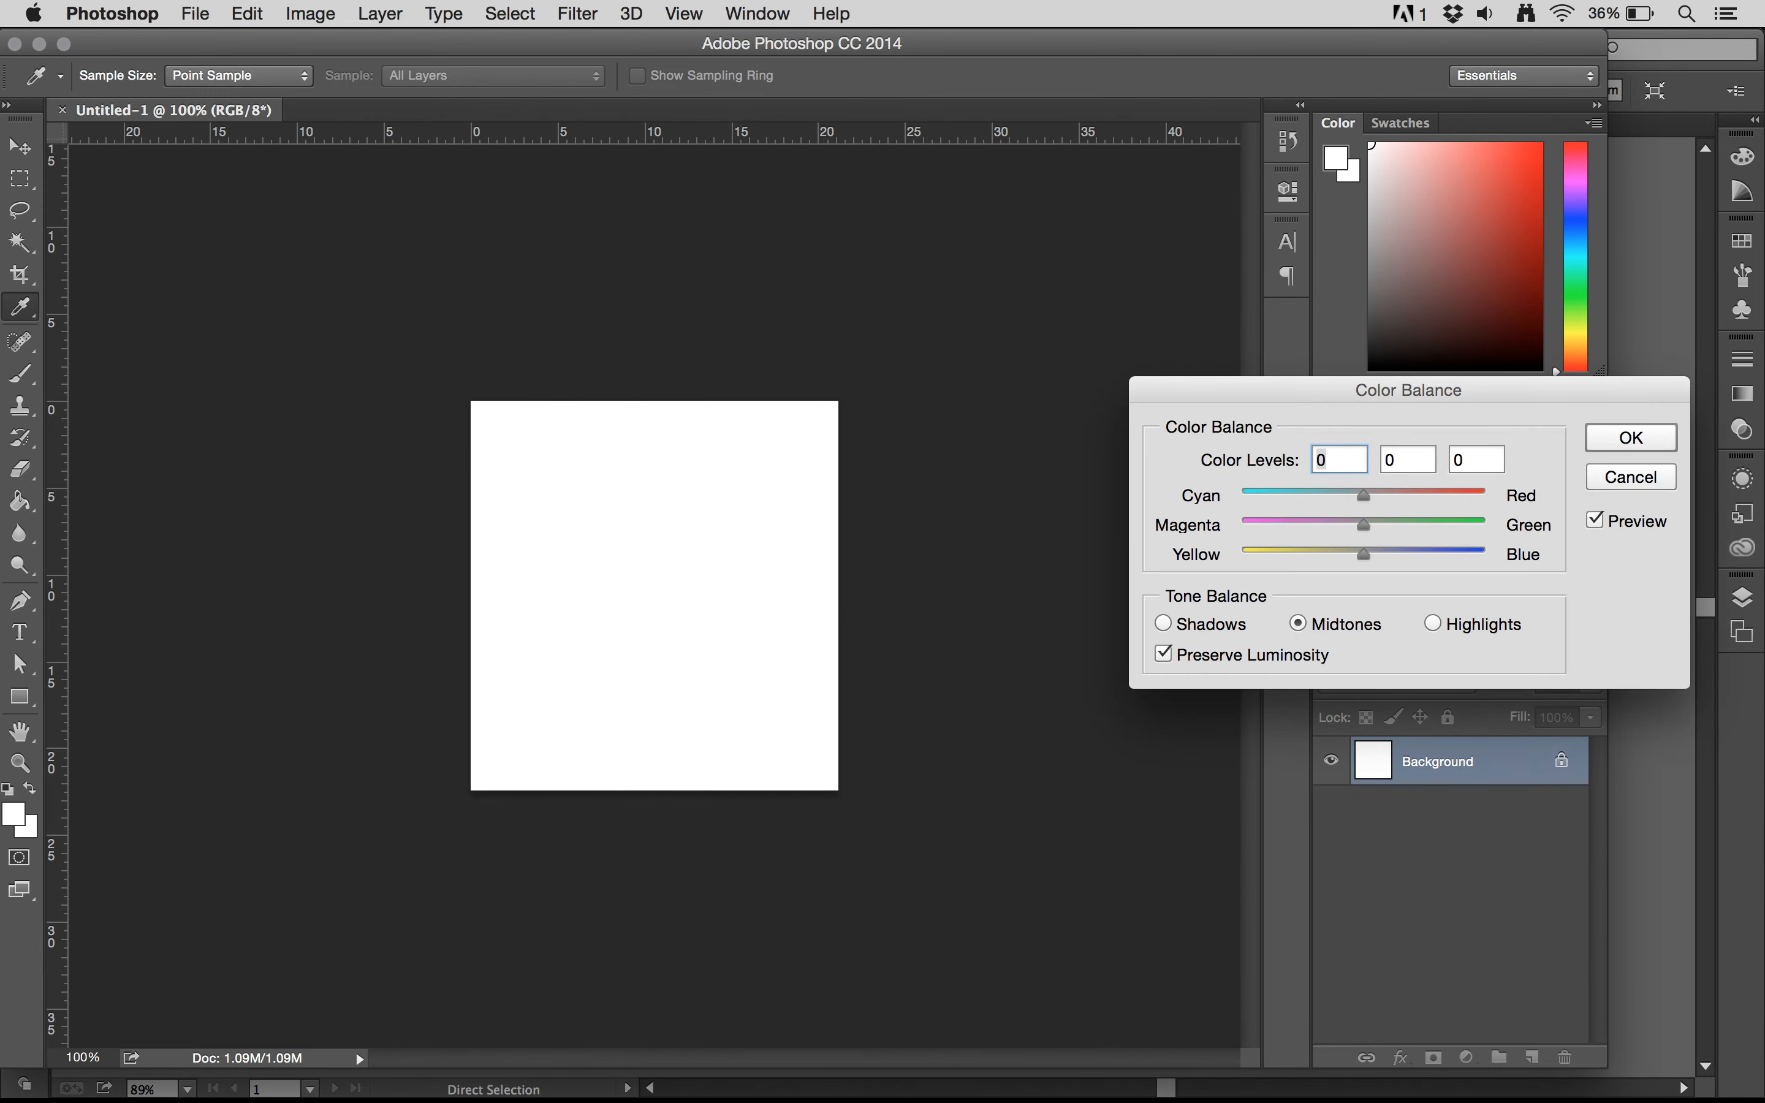
pyautogui.click(1632, 477)
pyautogui.press('t')
pyautogui.press('super+v')
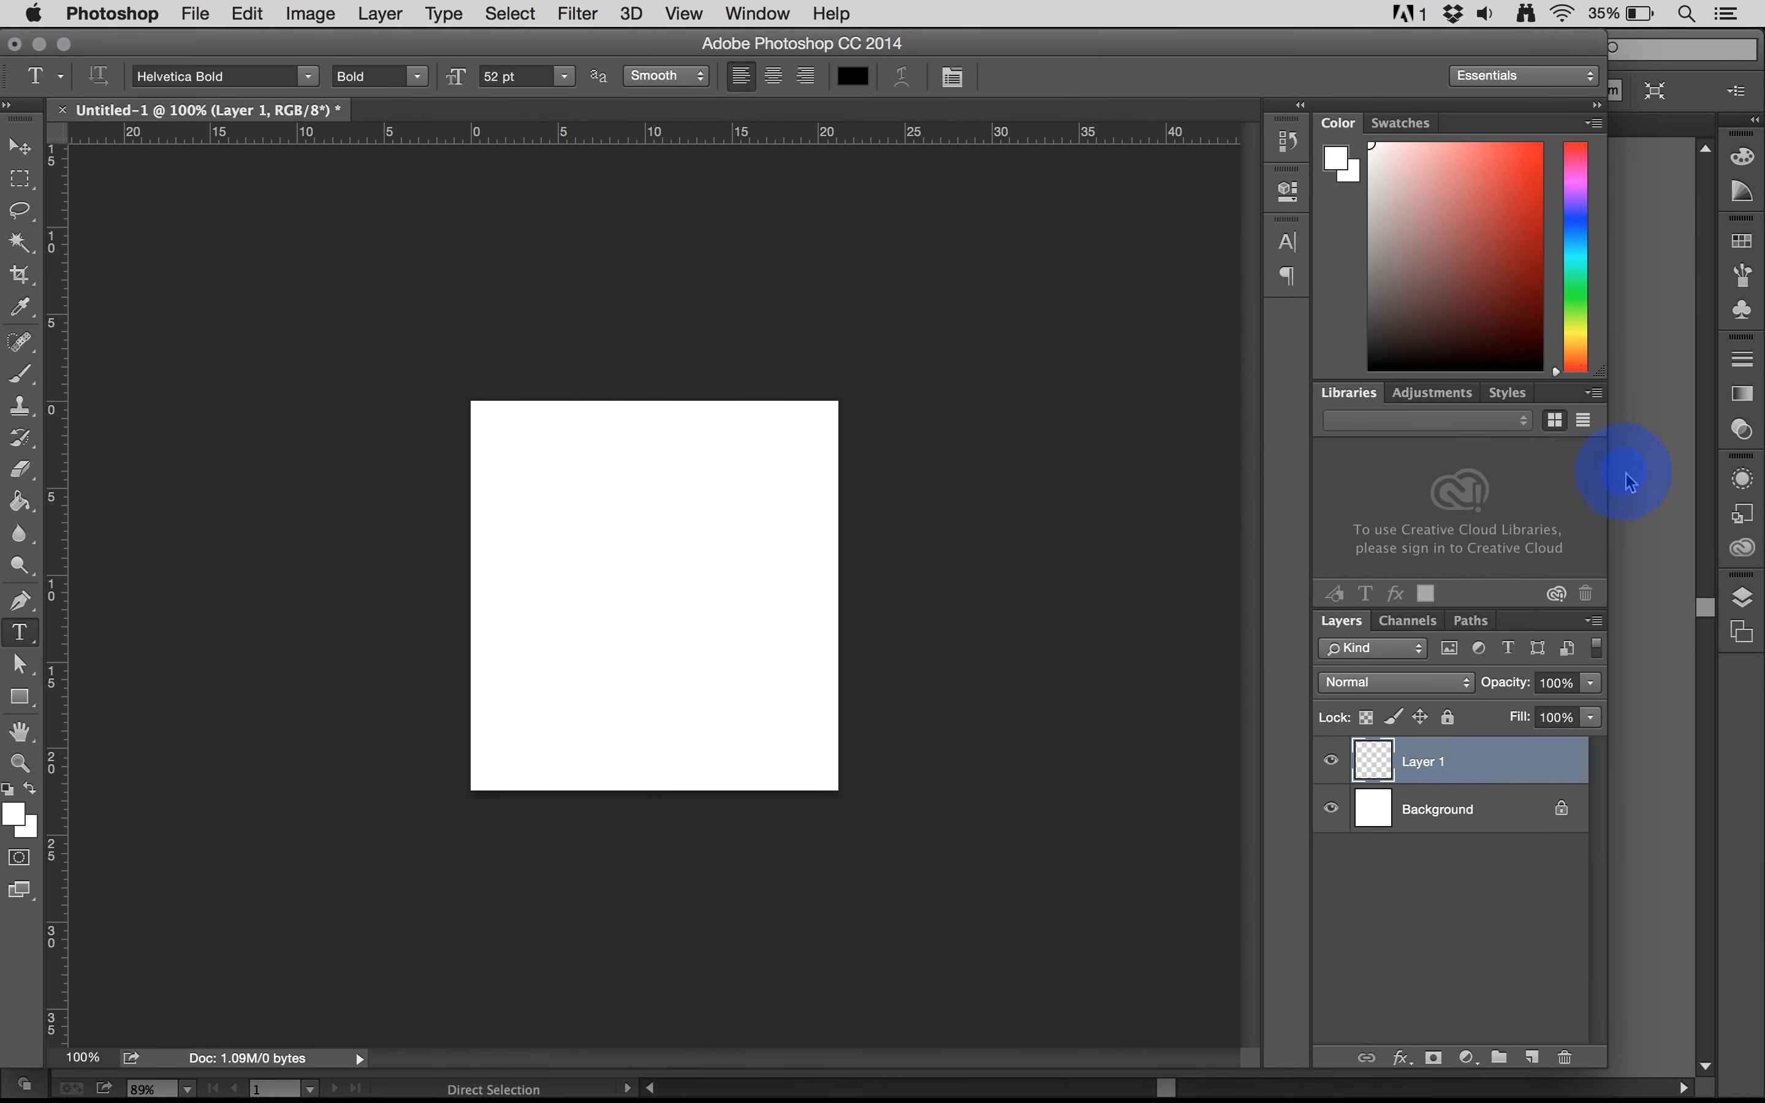
# Examine the pixels of the pasted poster around the forearm edge and the letter A at up to 3200% magnification
pyautogui.press('super+equal')
pyautogui.press('super+equal')
pyautogui.press('super+equal')
pyautogui.press('super+equal')
pyautogui.press('super+equal')
pyautogui.press('super+equal')
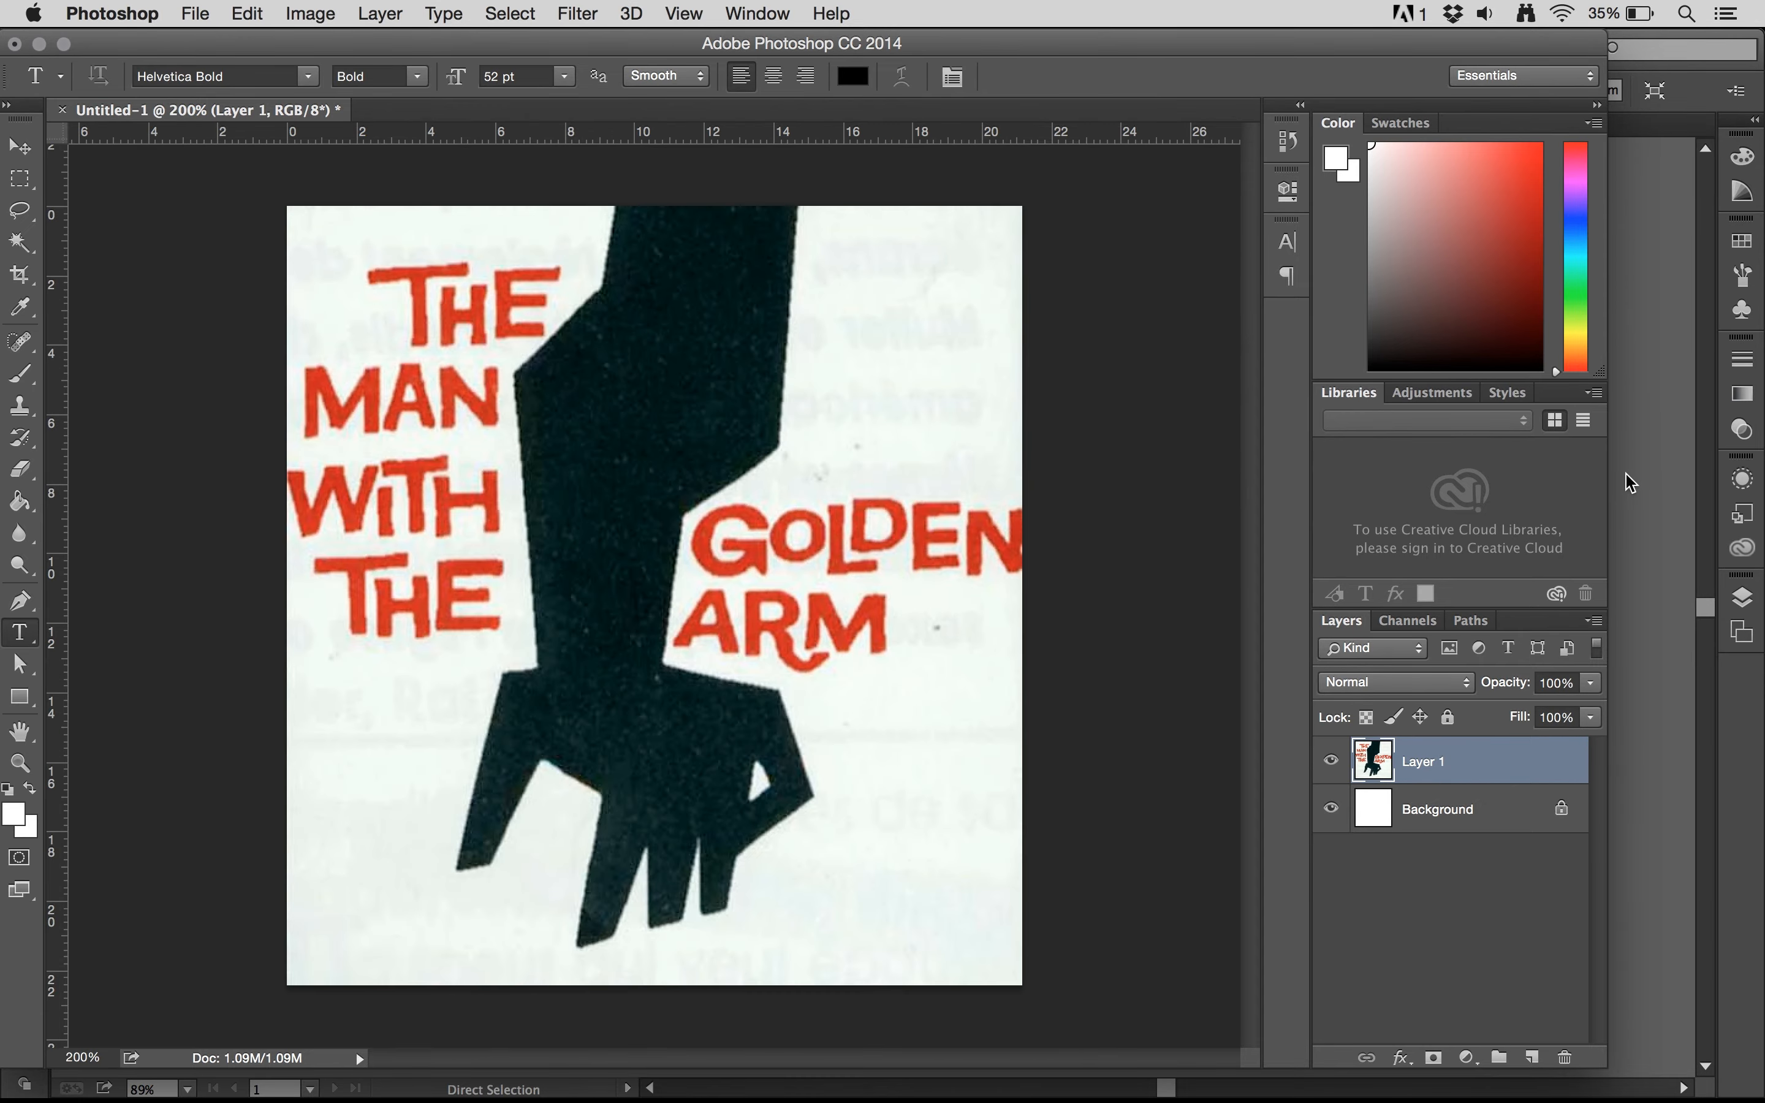
pyautogui.press('super+equal')
pyautogui.press('super+equal')
pyautogui.press('super+equal')
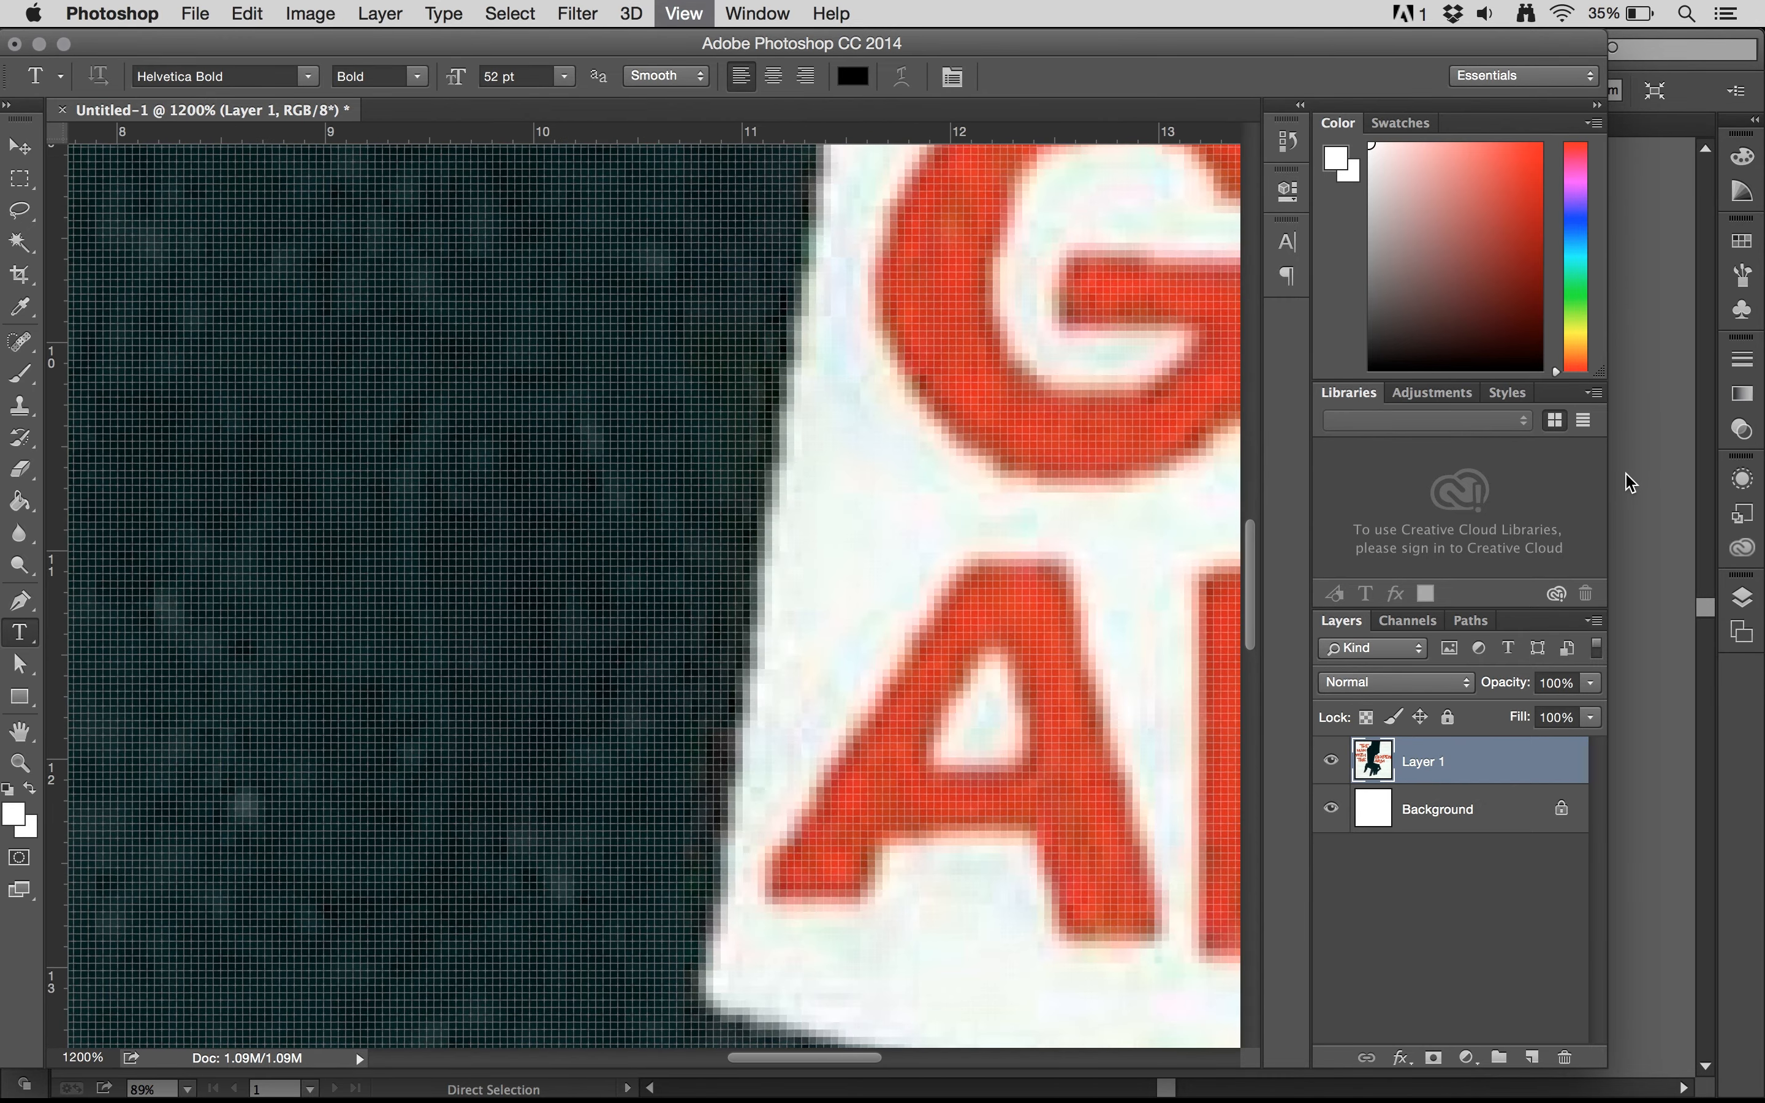
pyautogui.hscroll(3, 856, 748)
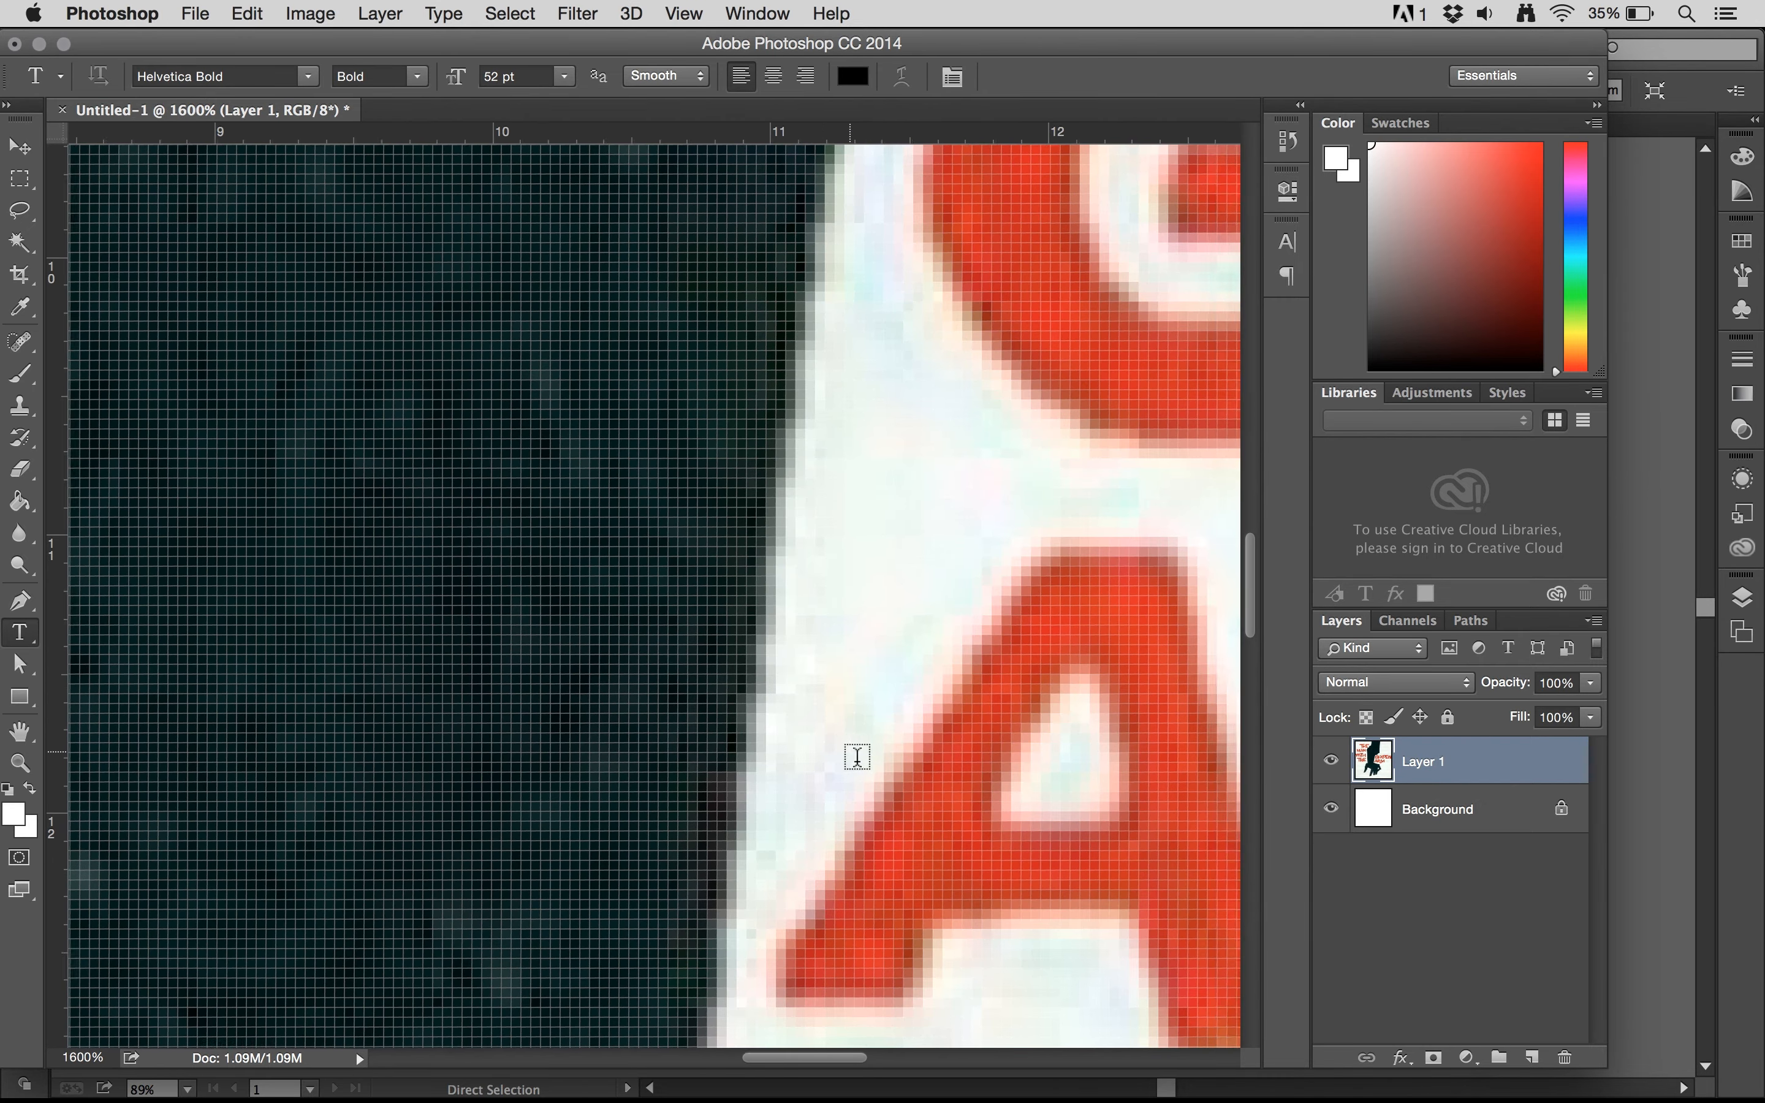
pyautogui.press('super+equal')
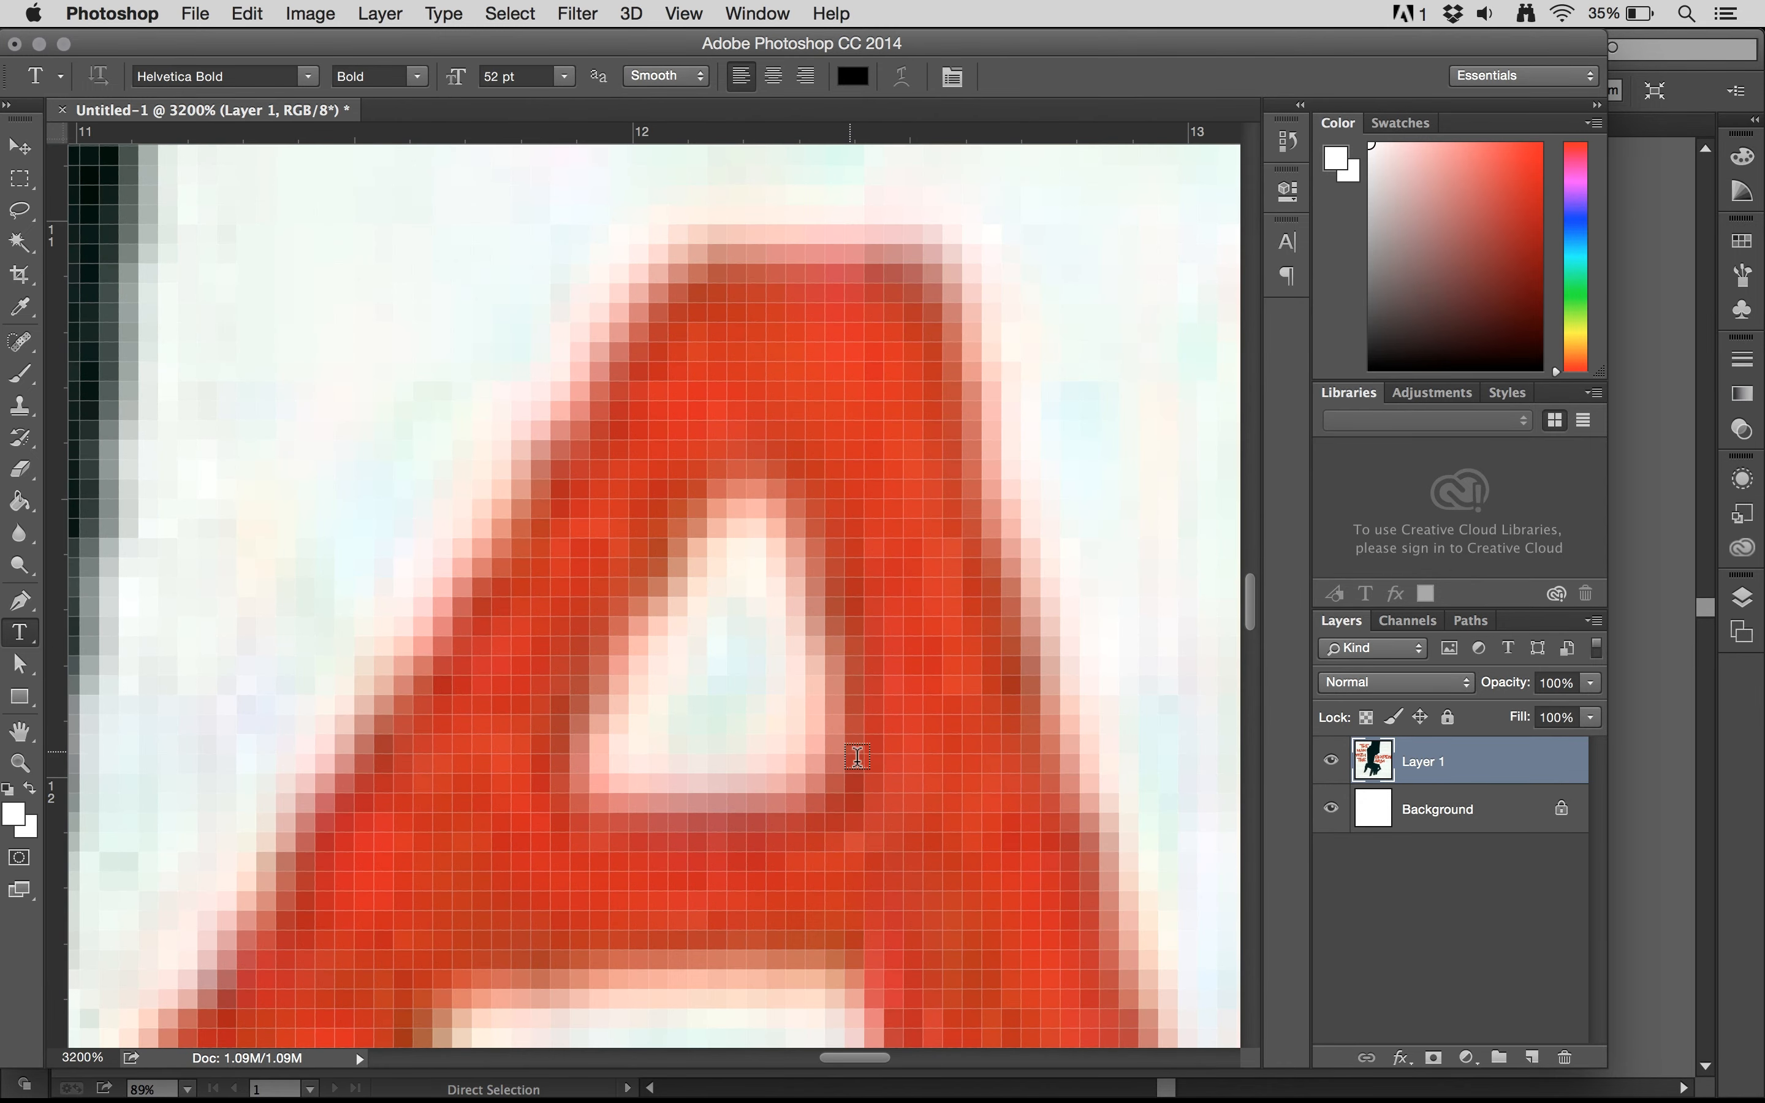
# Set the poster's Image Size width to 100 centimeters with Automatic resampling kept on
pyautogui.press('super+0')
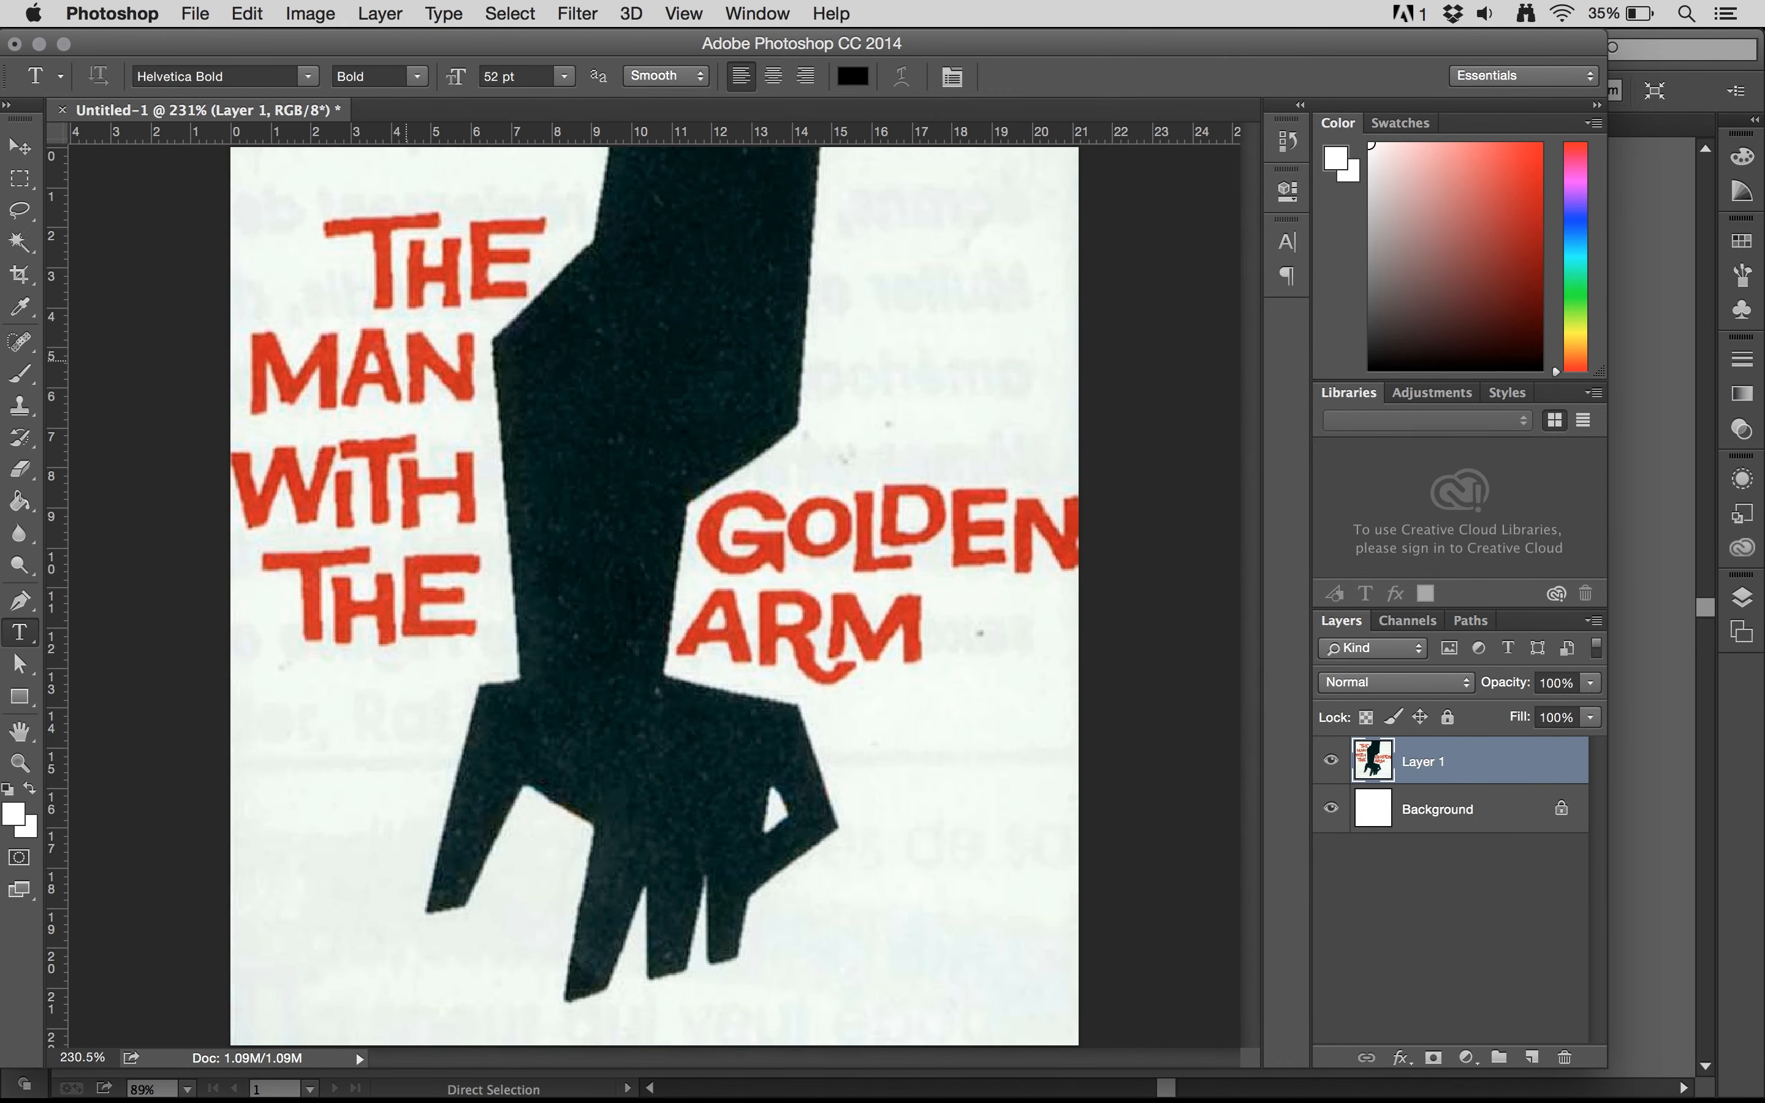
pyautogui.click(310, 13)
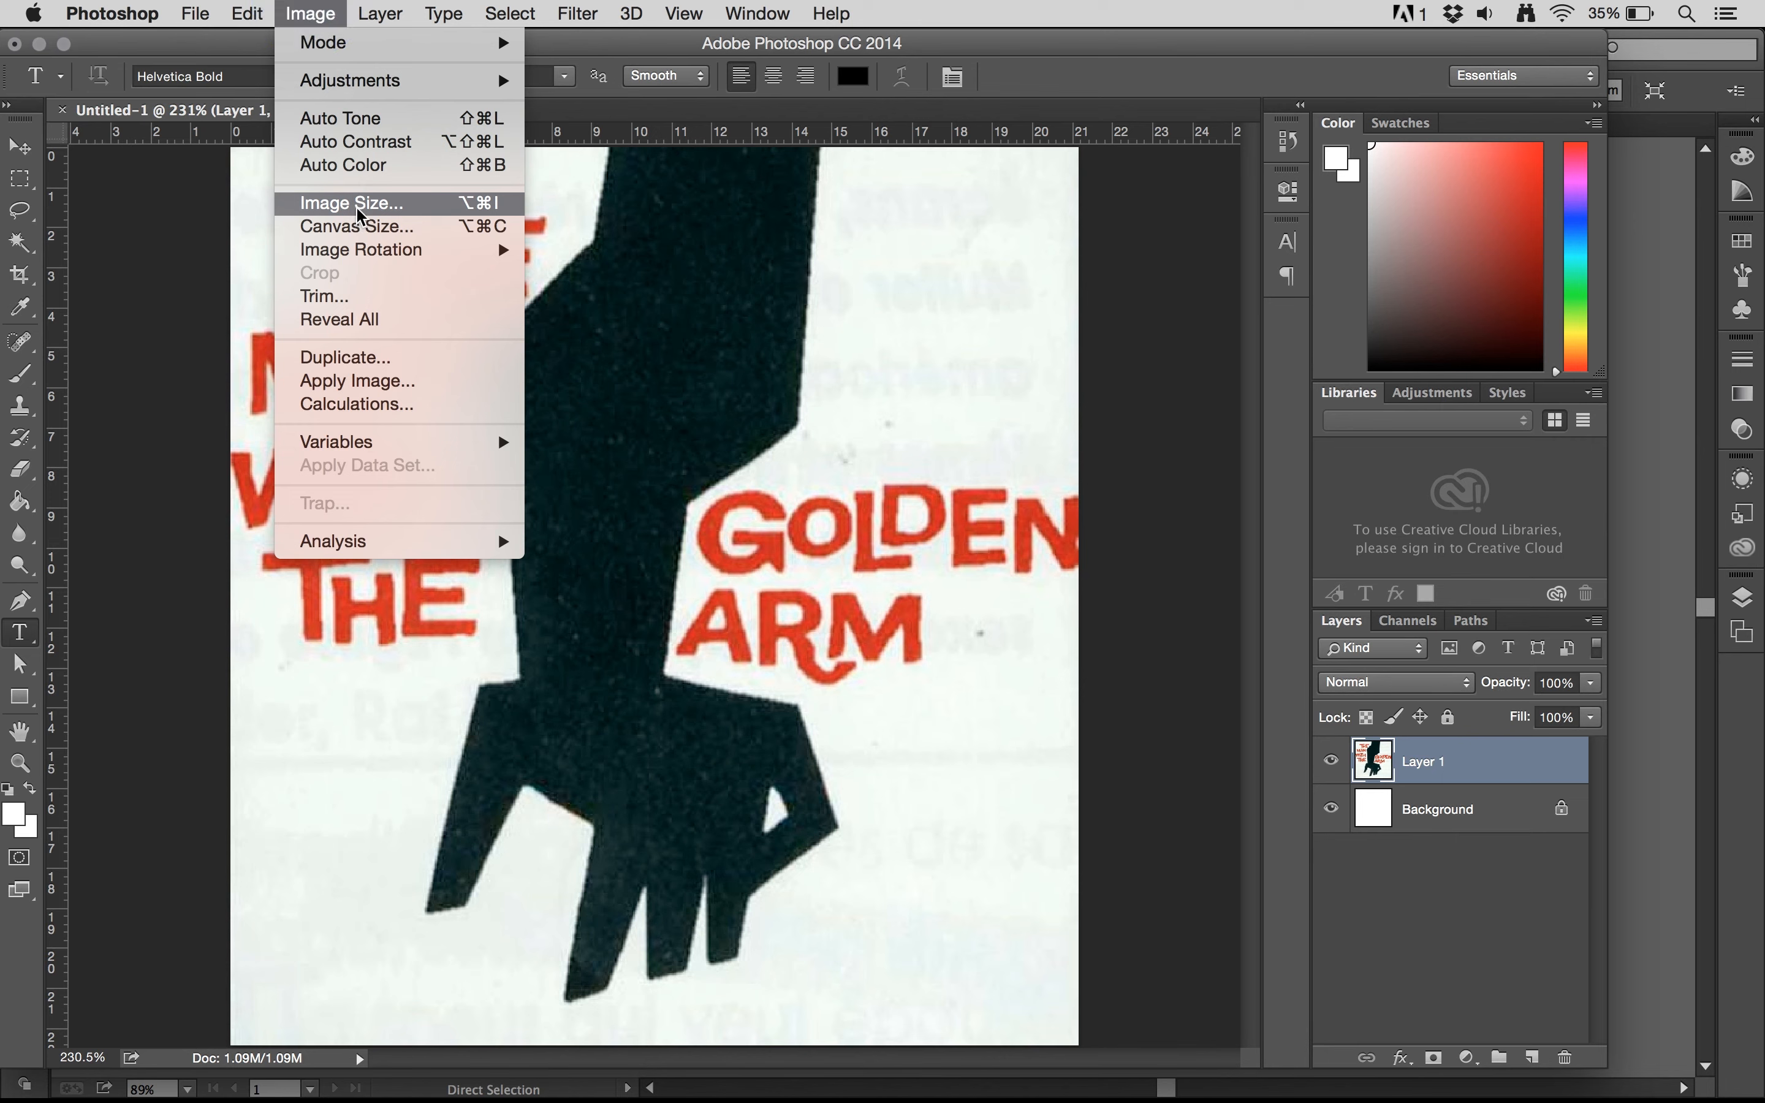
pyautogui.click(357, 208)
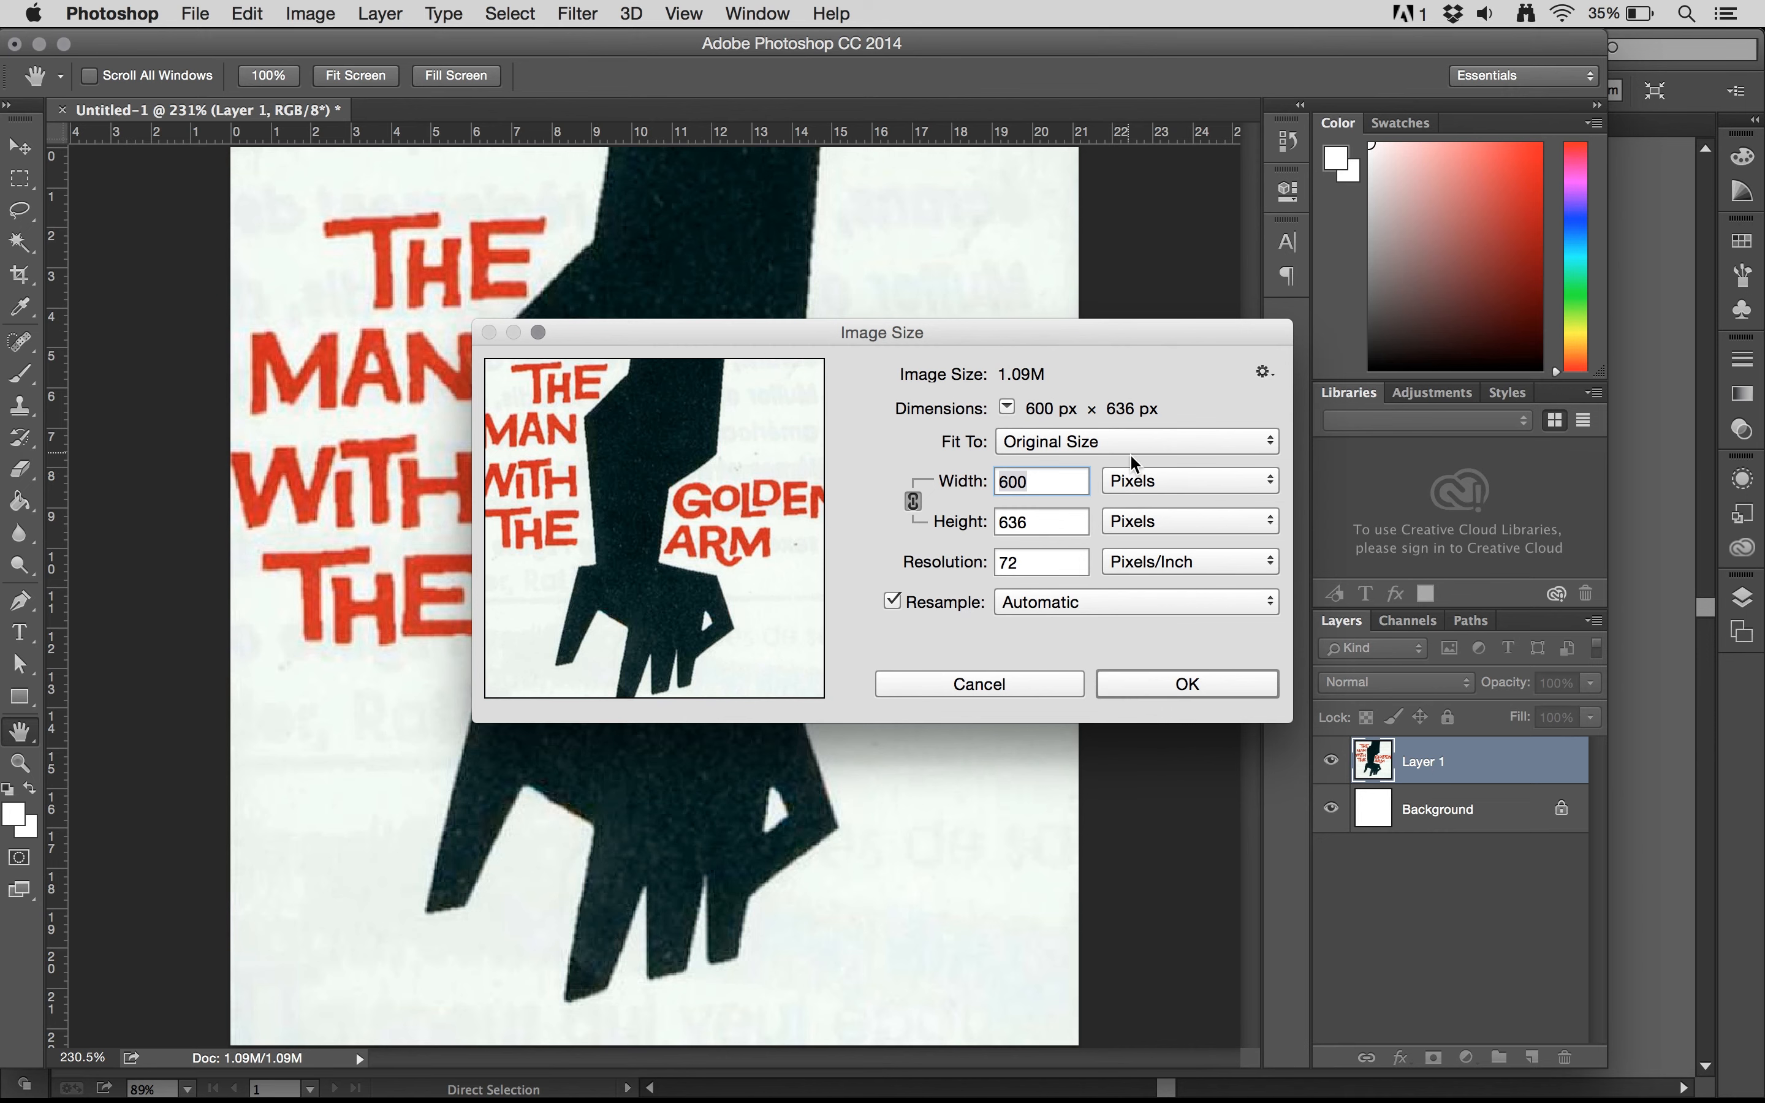
pyautogui.click(1108, 612)
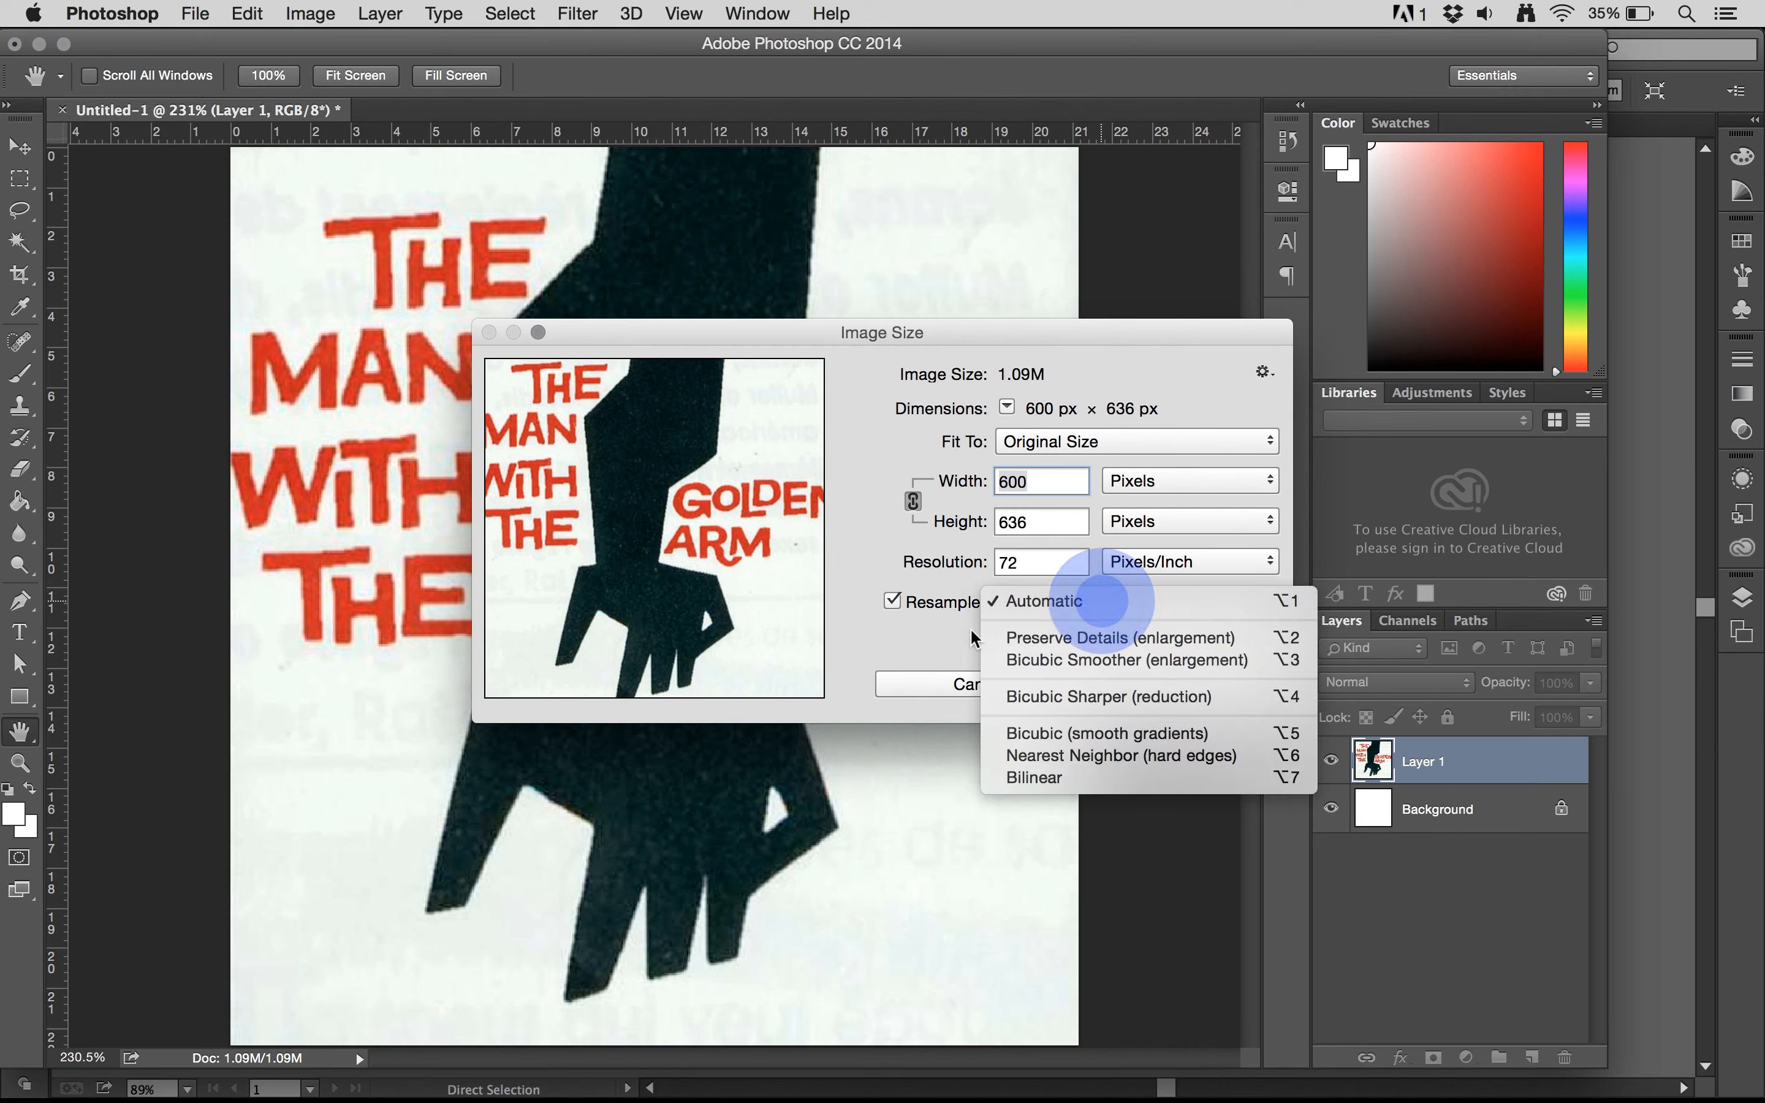
pyautogui.click(1110, 577)
pyautogui.click(1147, 486)
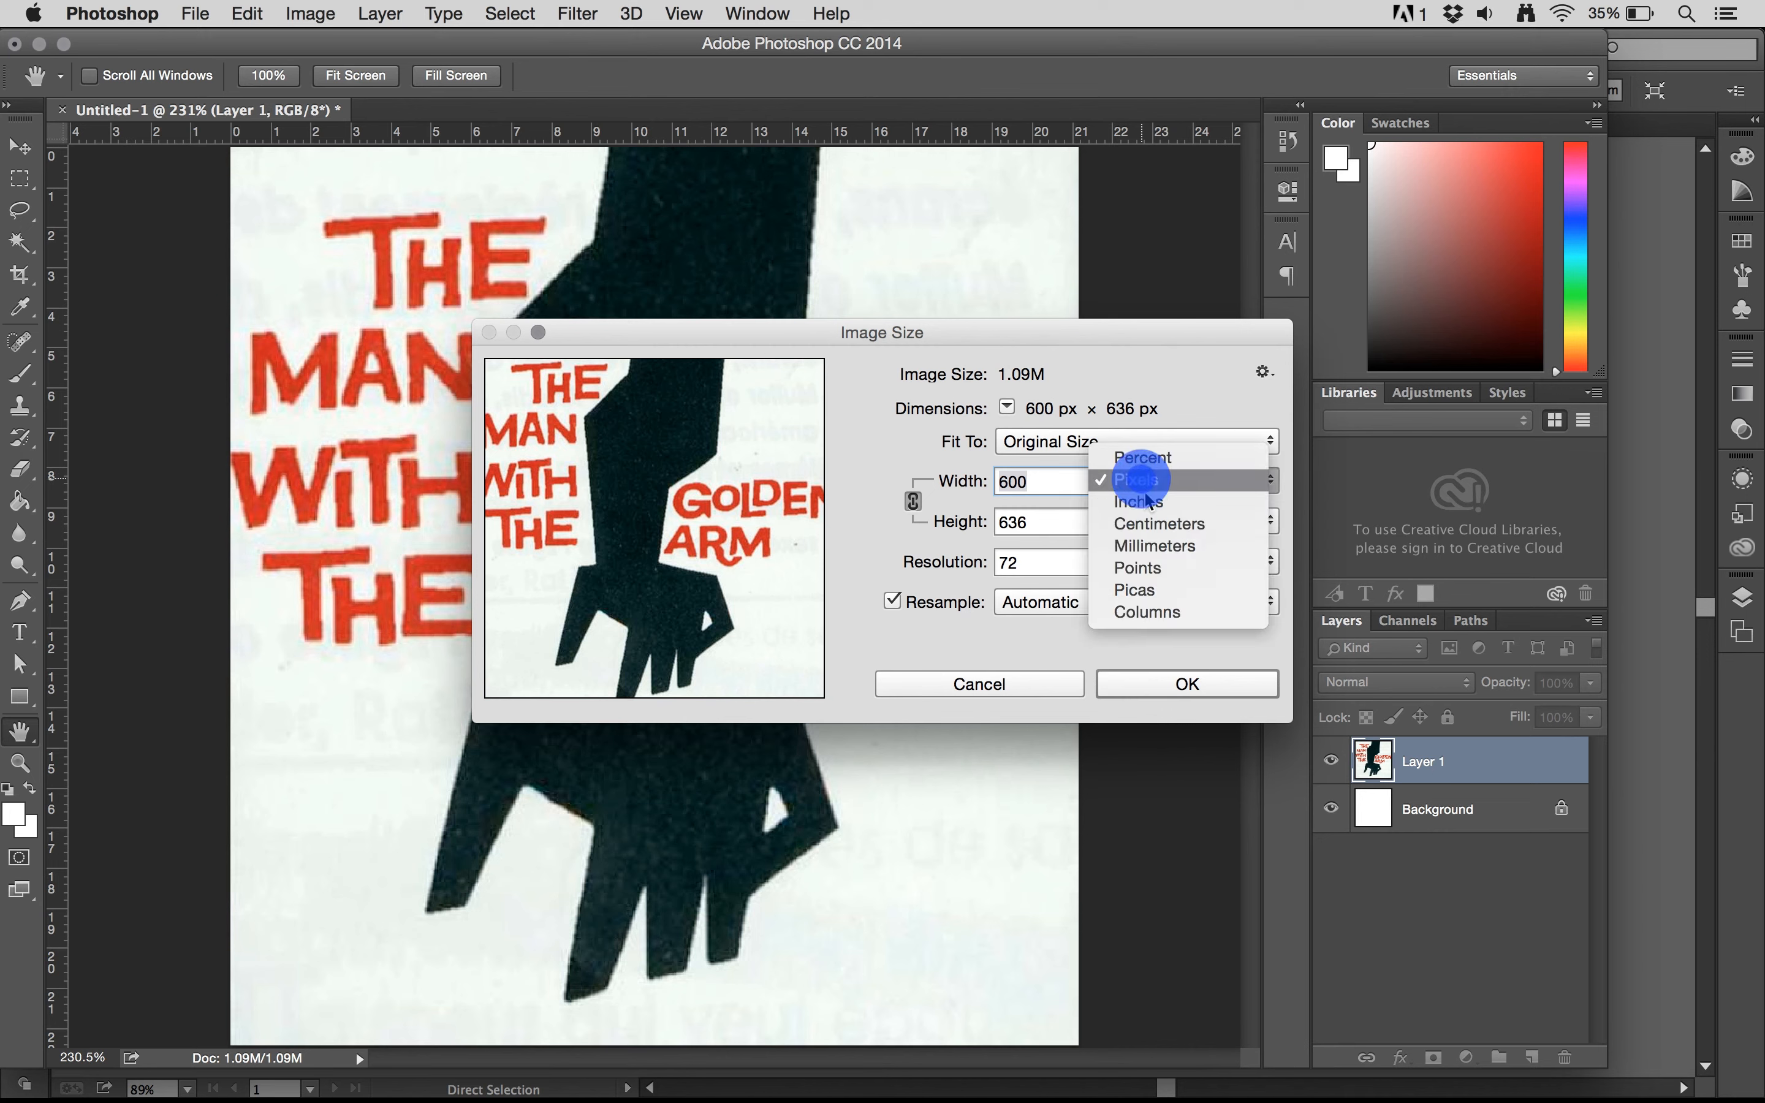
pyautogui.click(1165, 540)
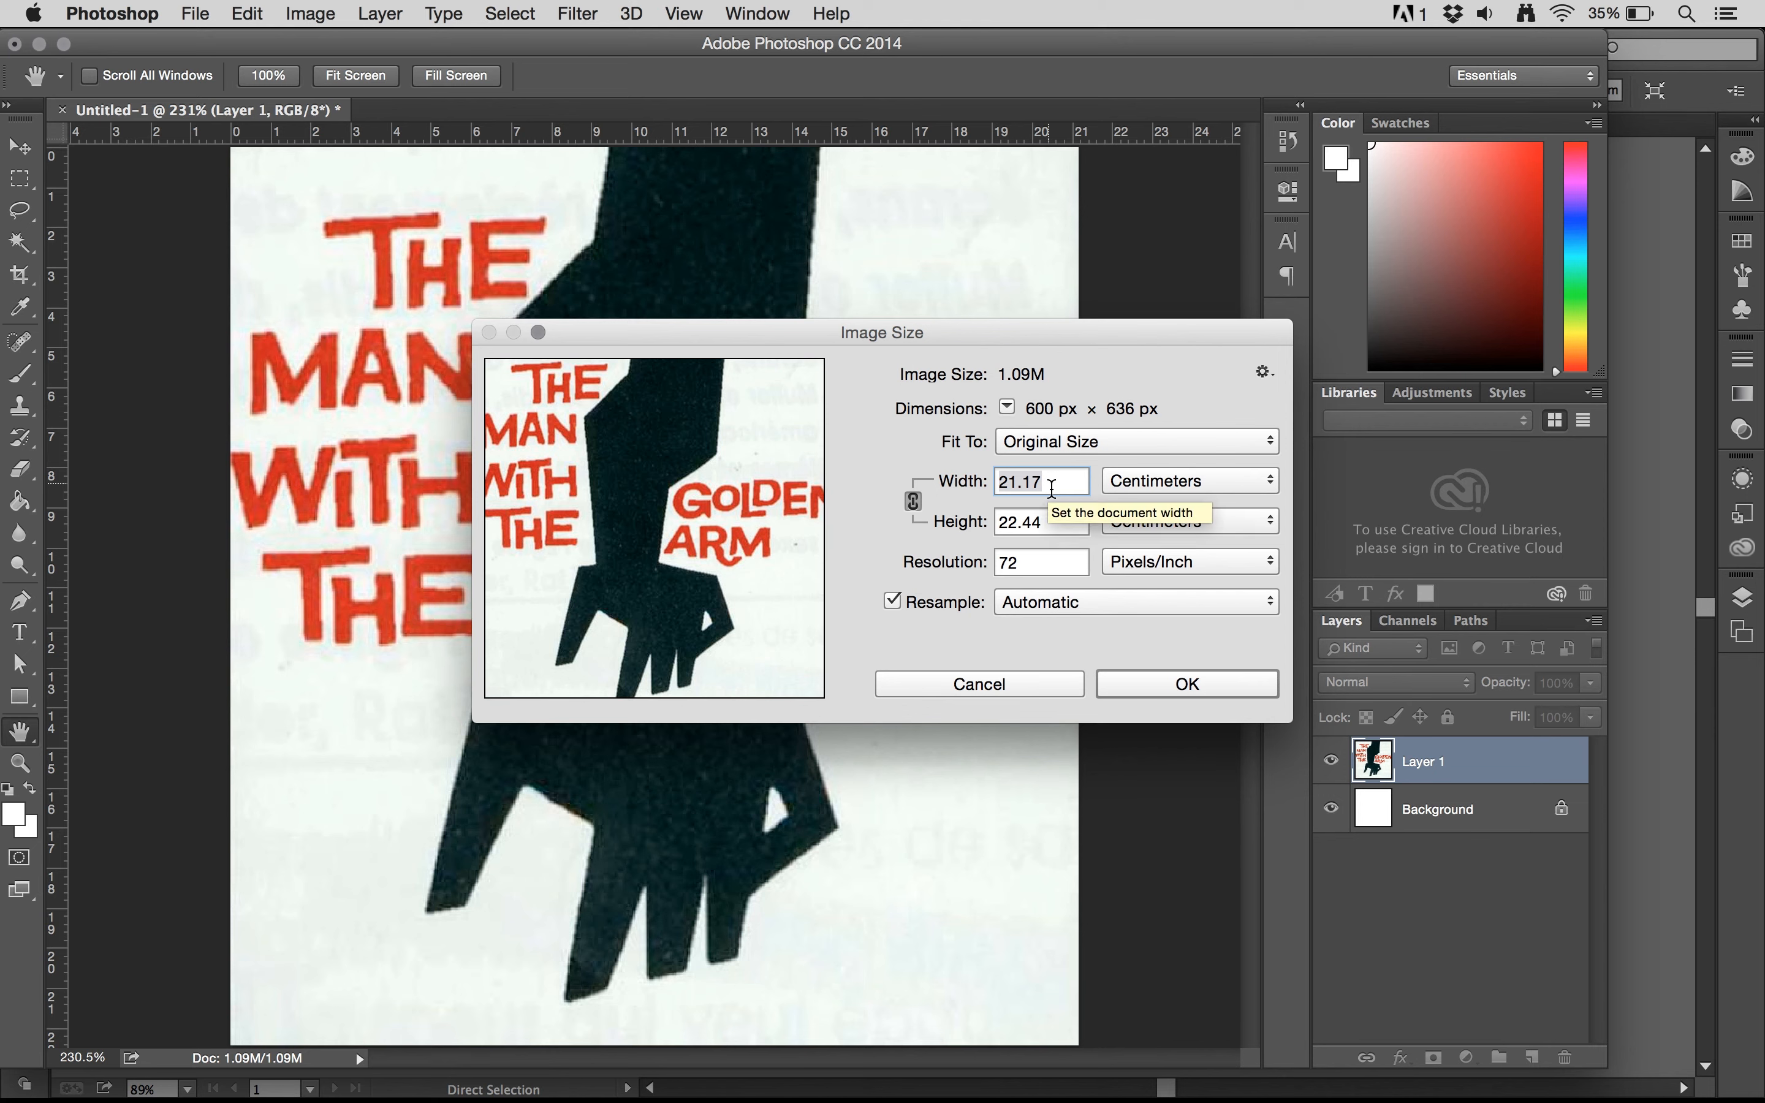
pyautogui.doubleClick(1060, 488)
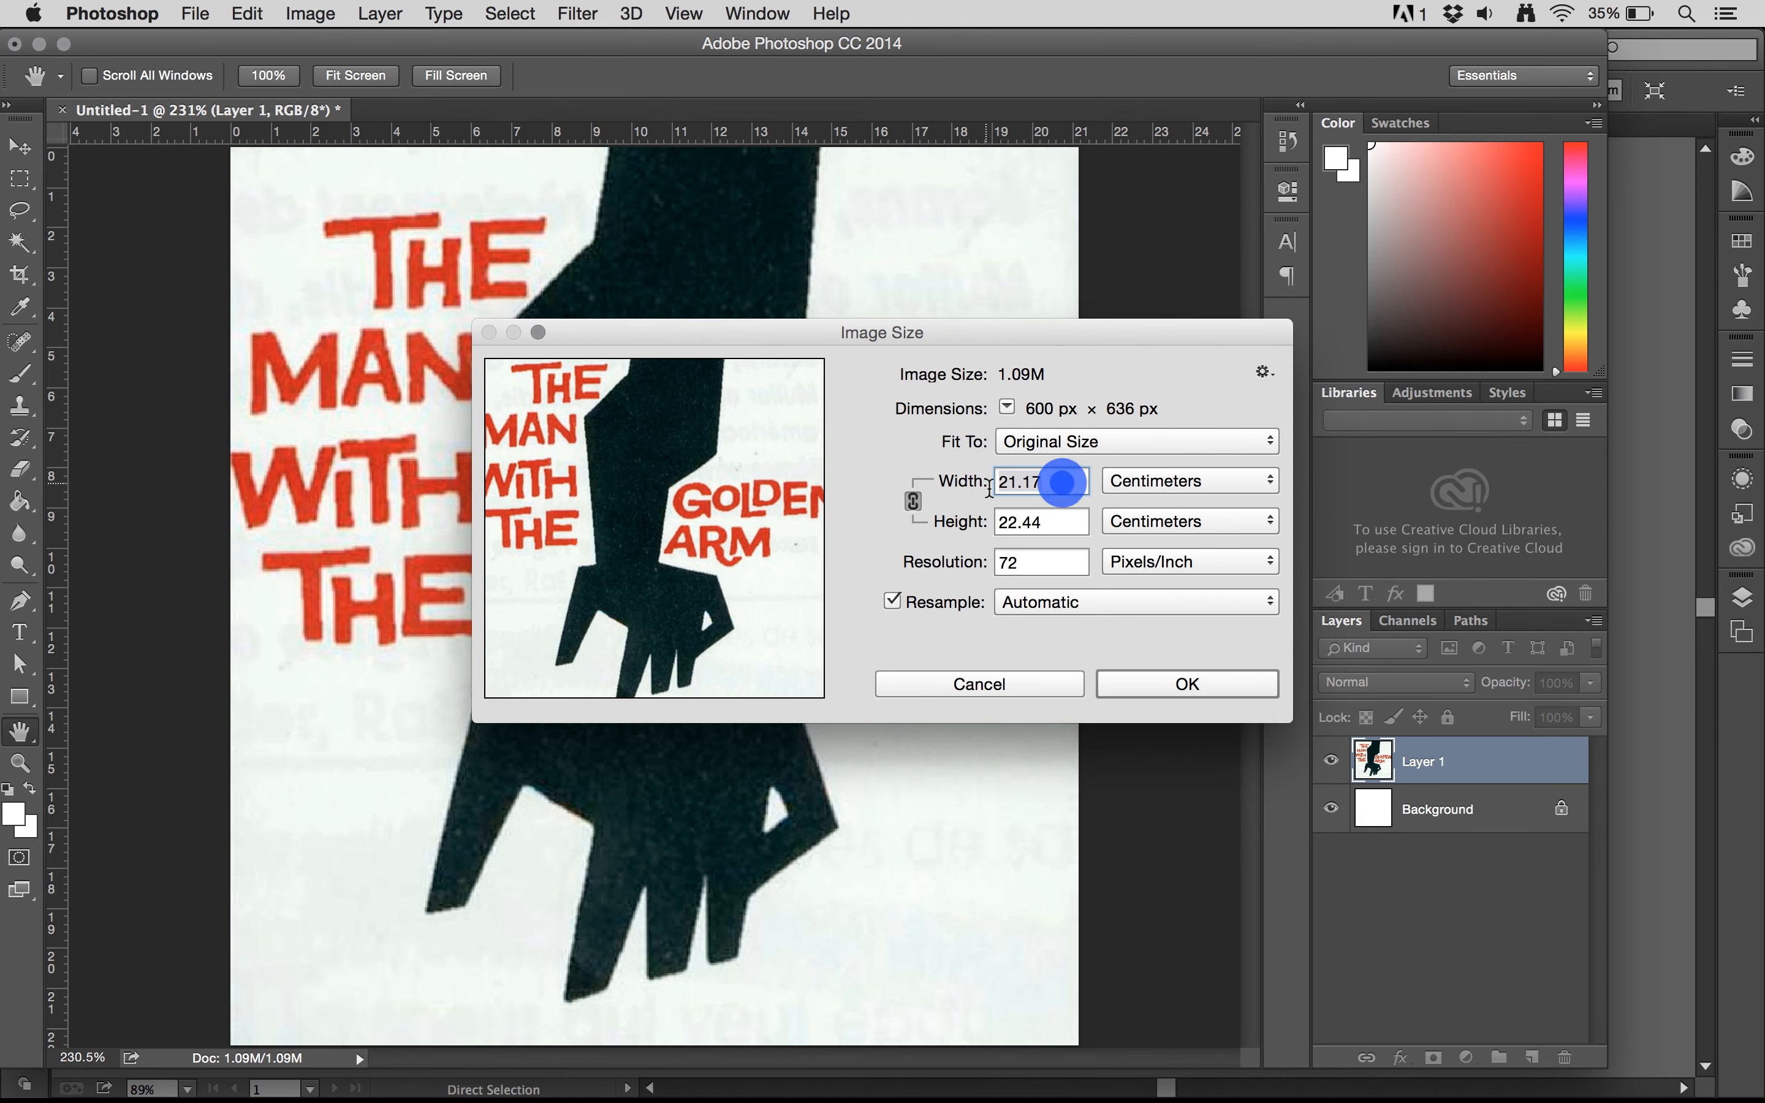
pyautogui.write('100')
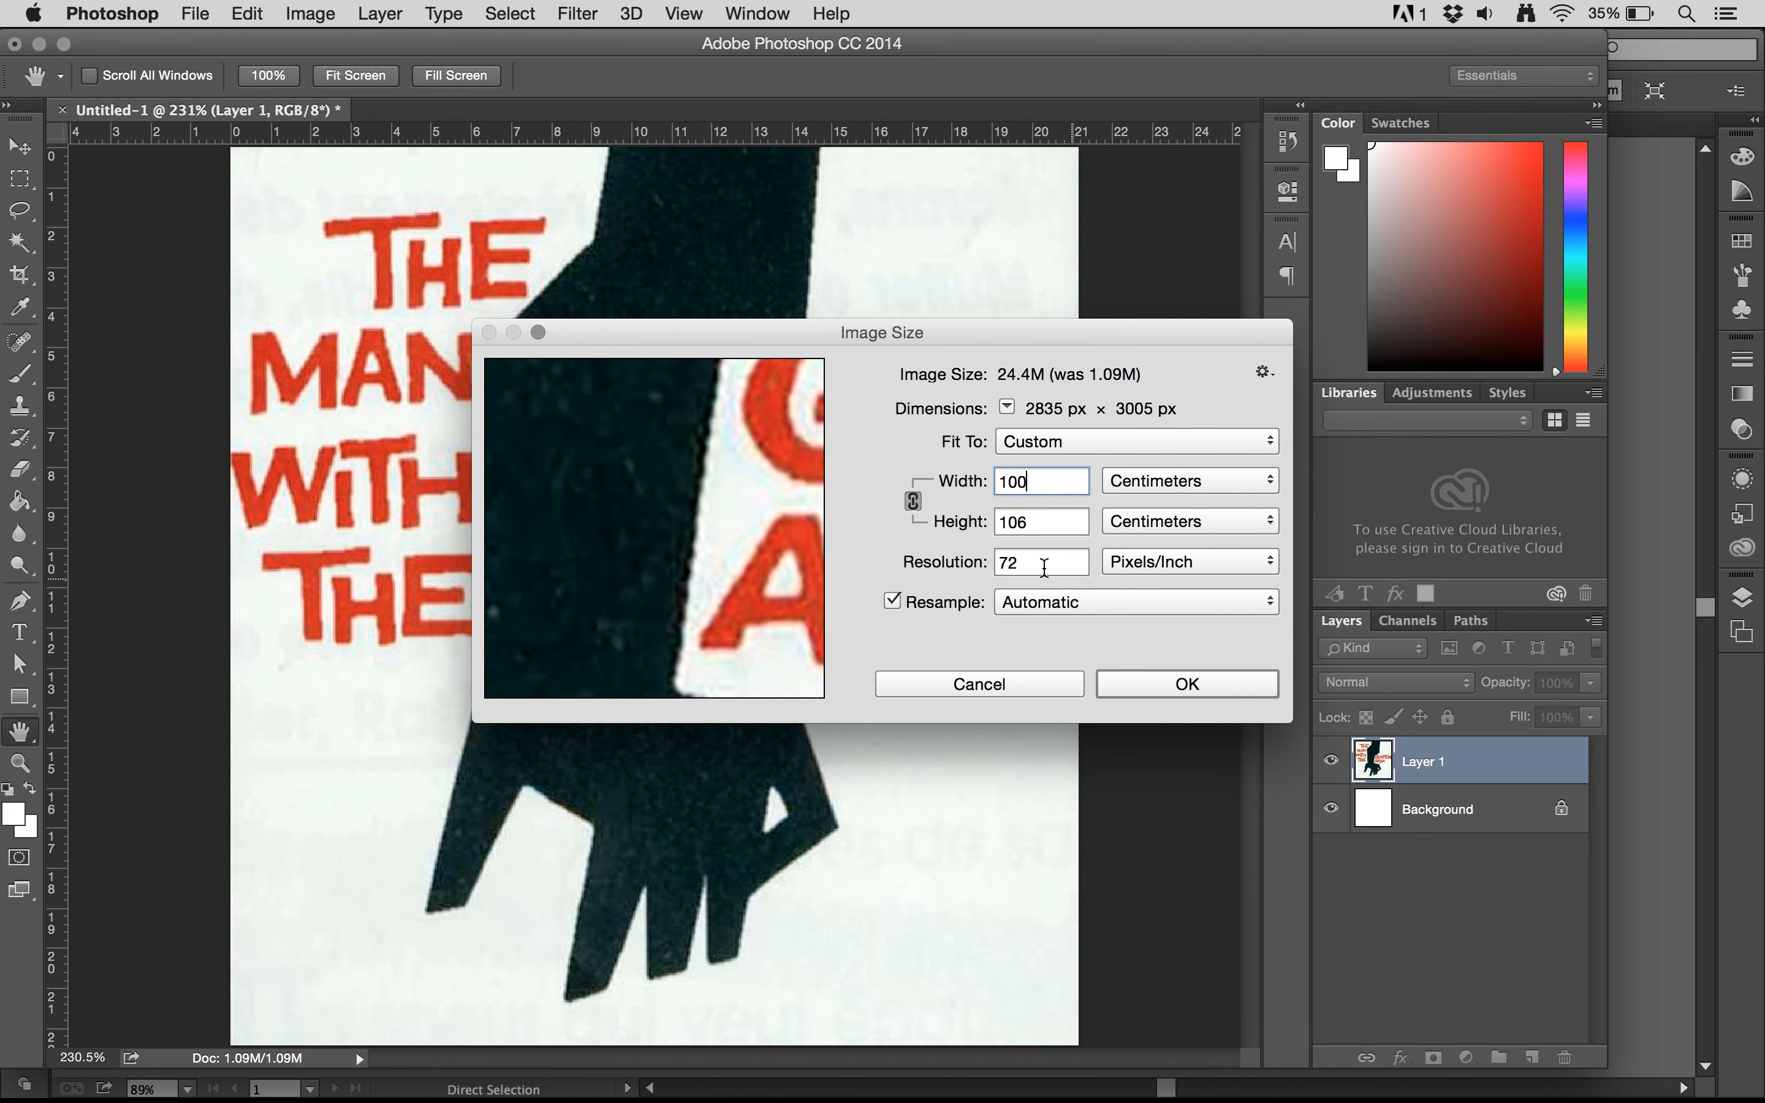
# Review the resampling methods, keep Automatic, and apply the enlargement of the poster image to 100 centimeters wide
pyautogui.moveTo(725, 453)
pyautogui.moveTo(727, 333)
pyautogui.mouseDown()
pyautogui.moveTo(1109, 443)
pyautogui.moveTo(1002, 593)
pyautogui.moveTo(1018, 660)
pyautogui.moveTo(1087, 559)
pyautogui.moveTo(1074, 531)
pyautogui.moveTo(609, 401)
pyautogui.moveTo(615, 343)
pyautogui.mouseUp()
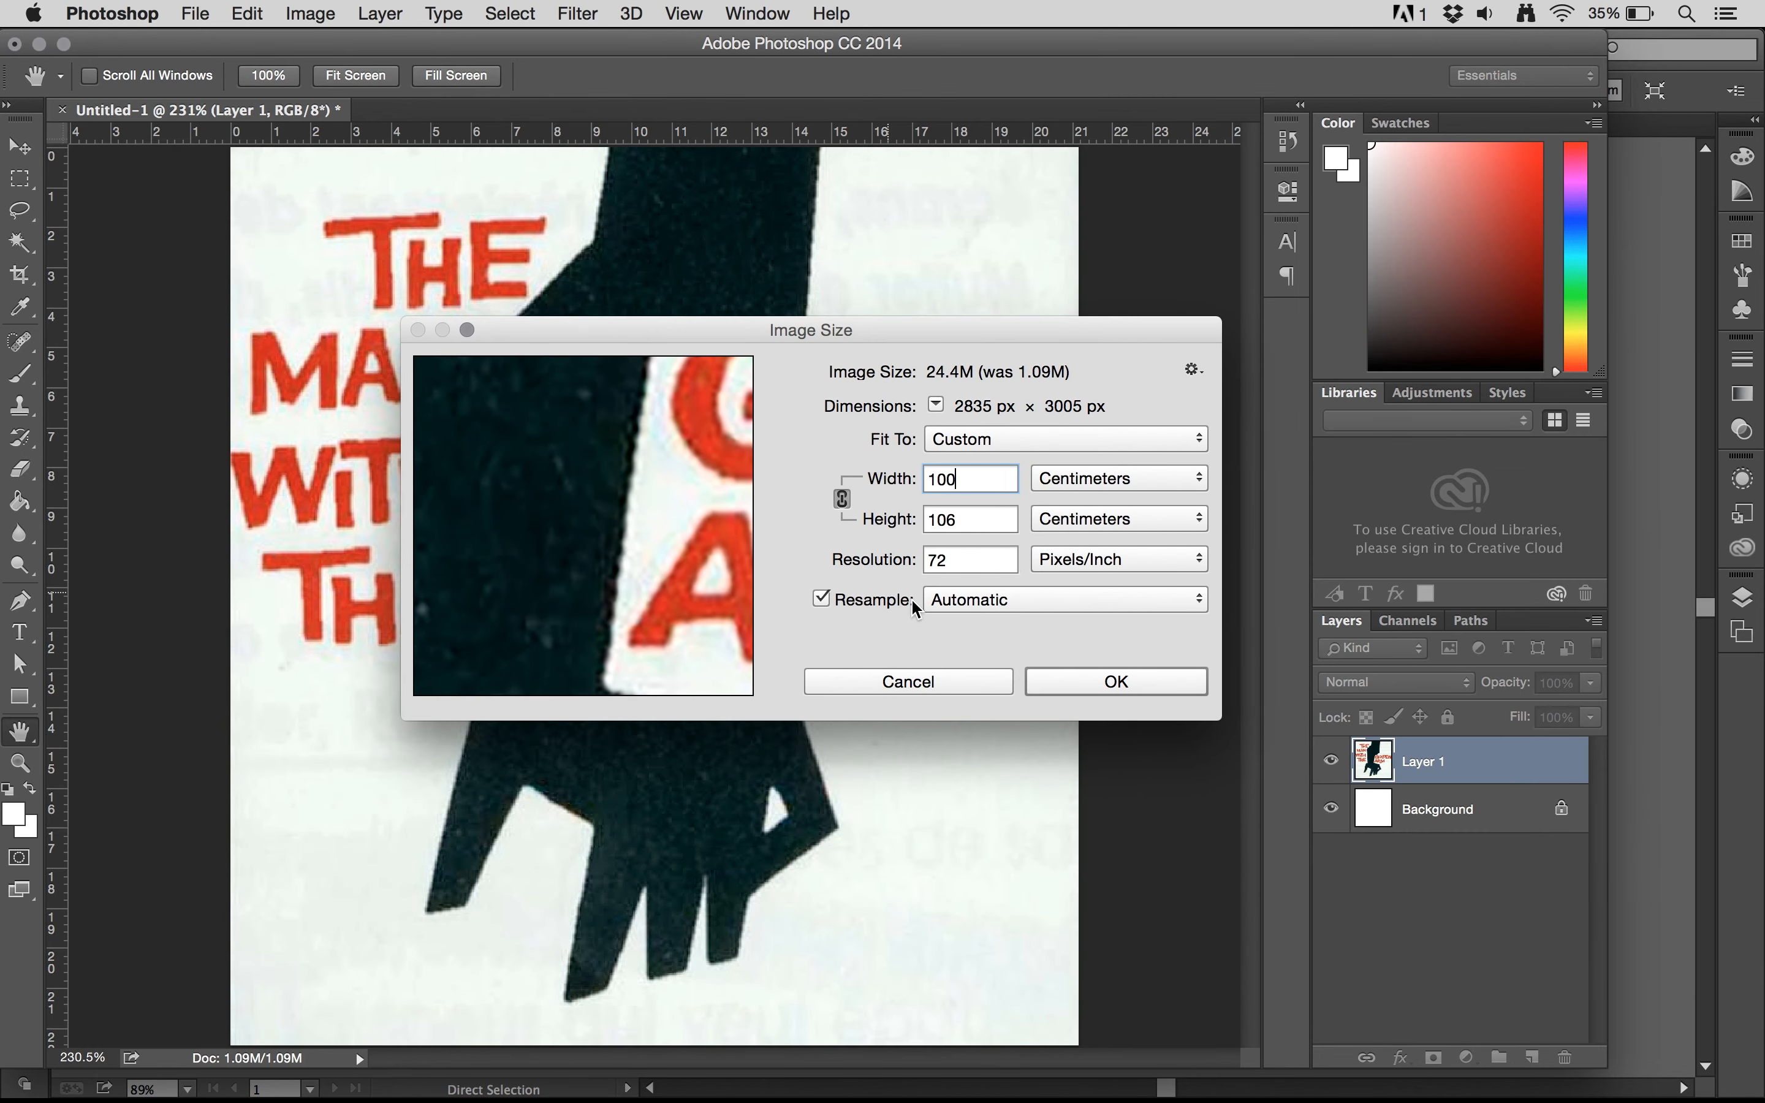
pyautogui.click(963, 601)
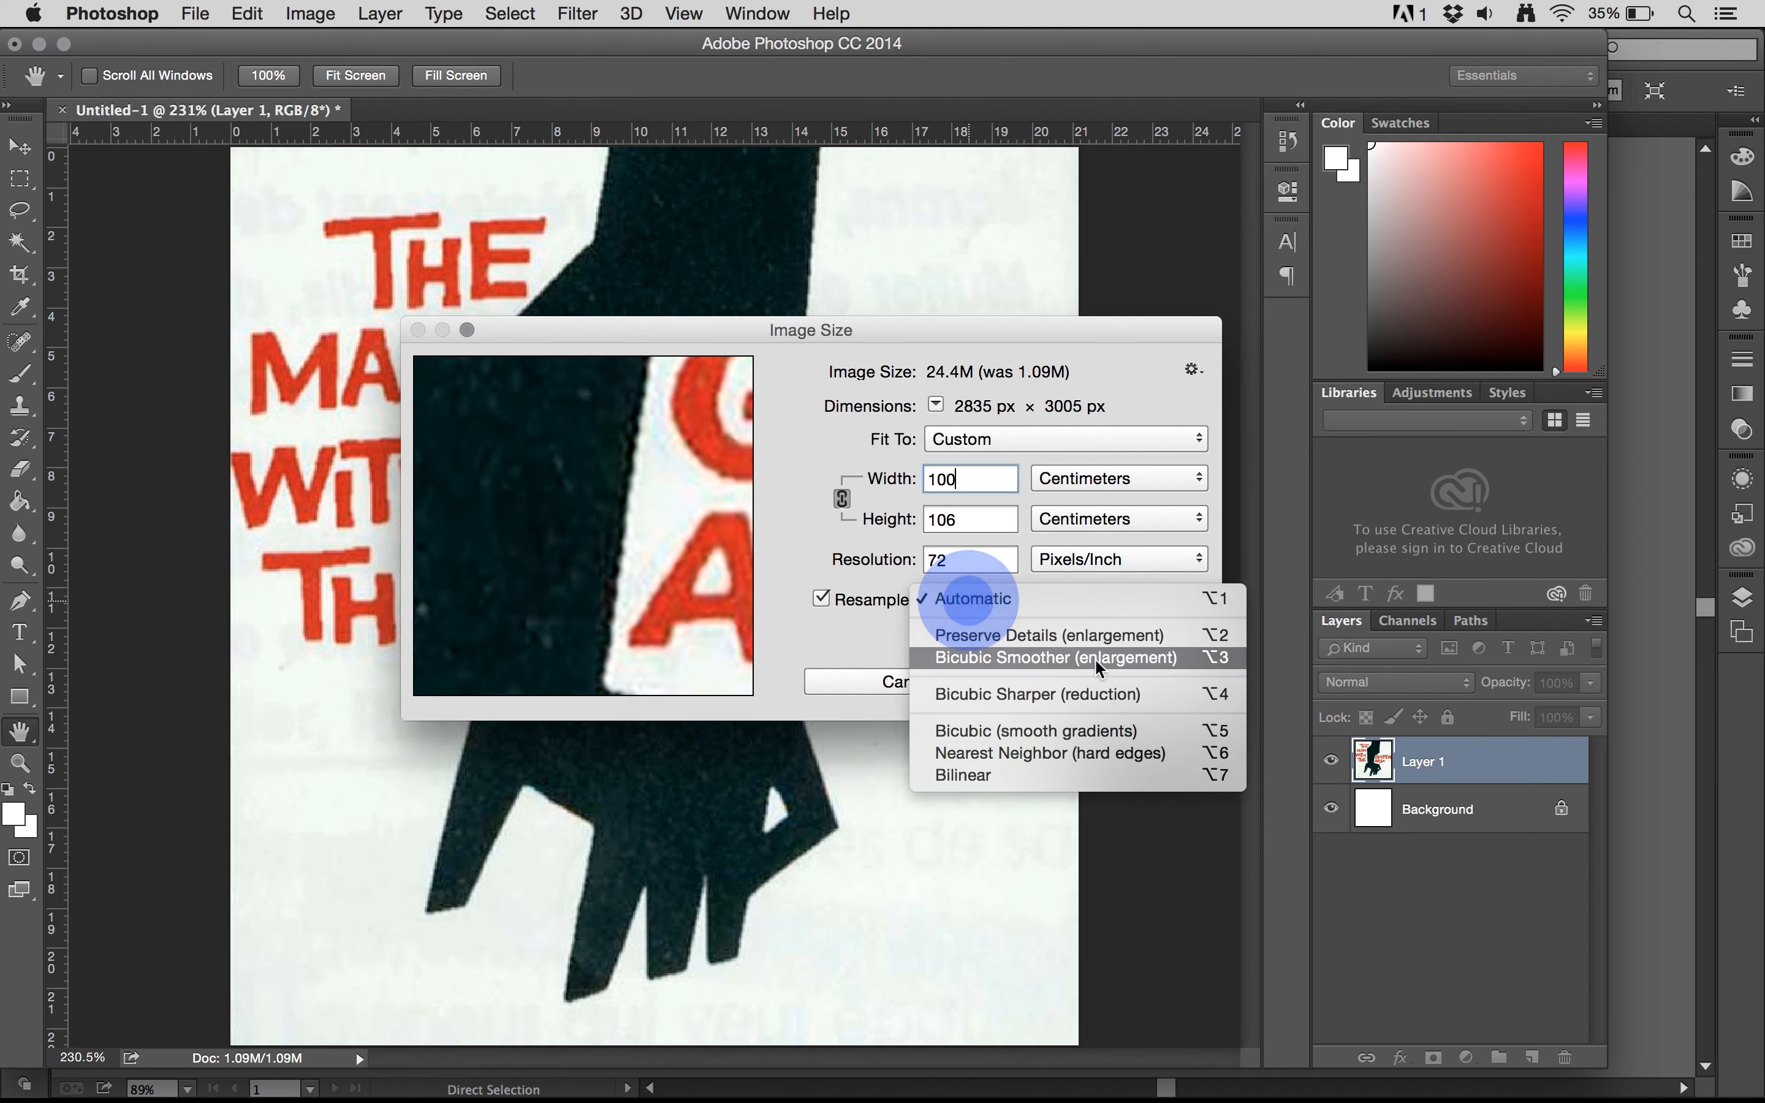
pyautogui.click(860, 638)
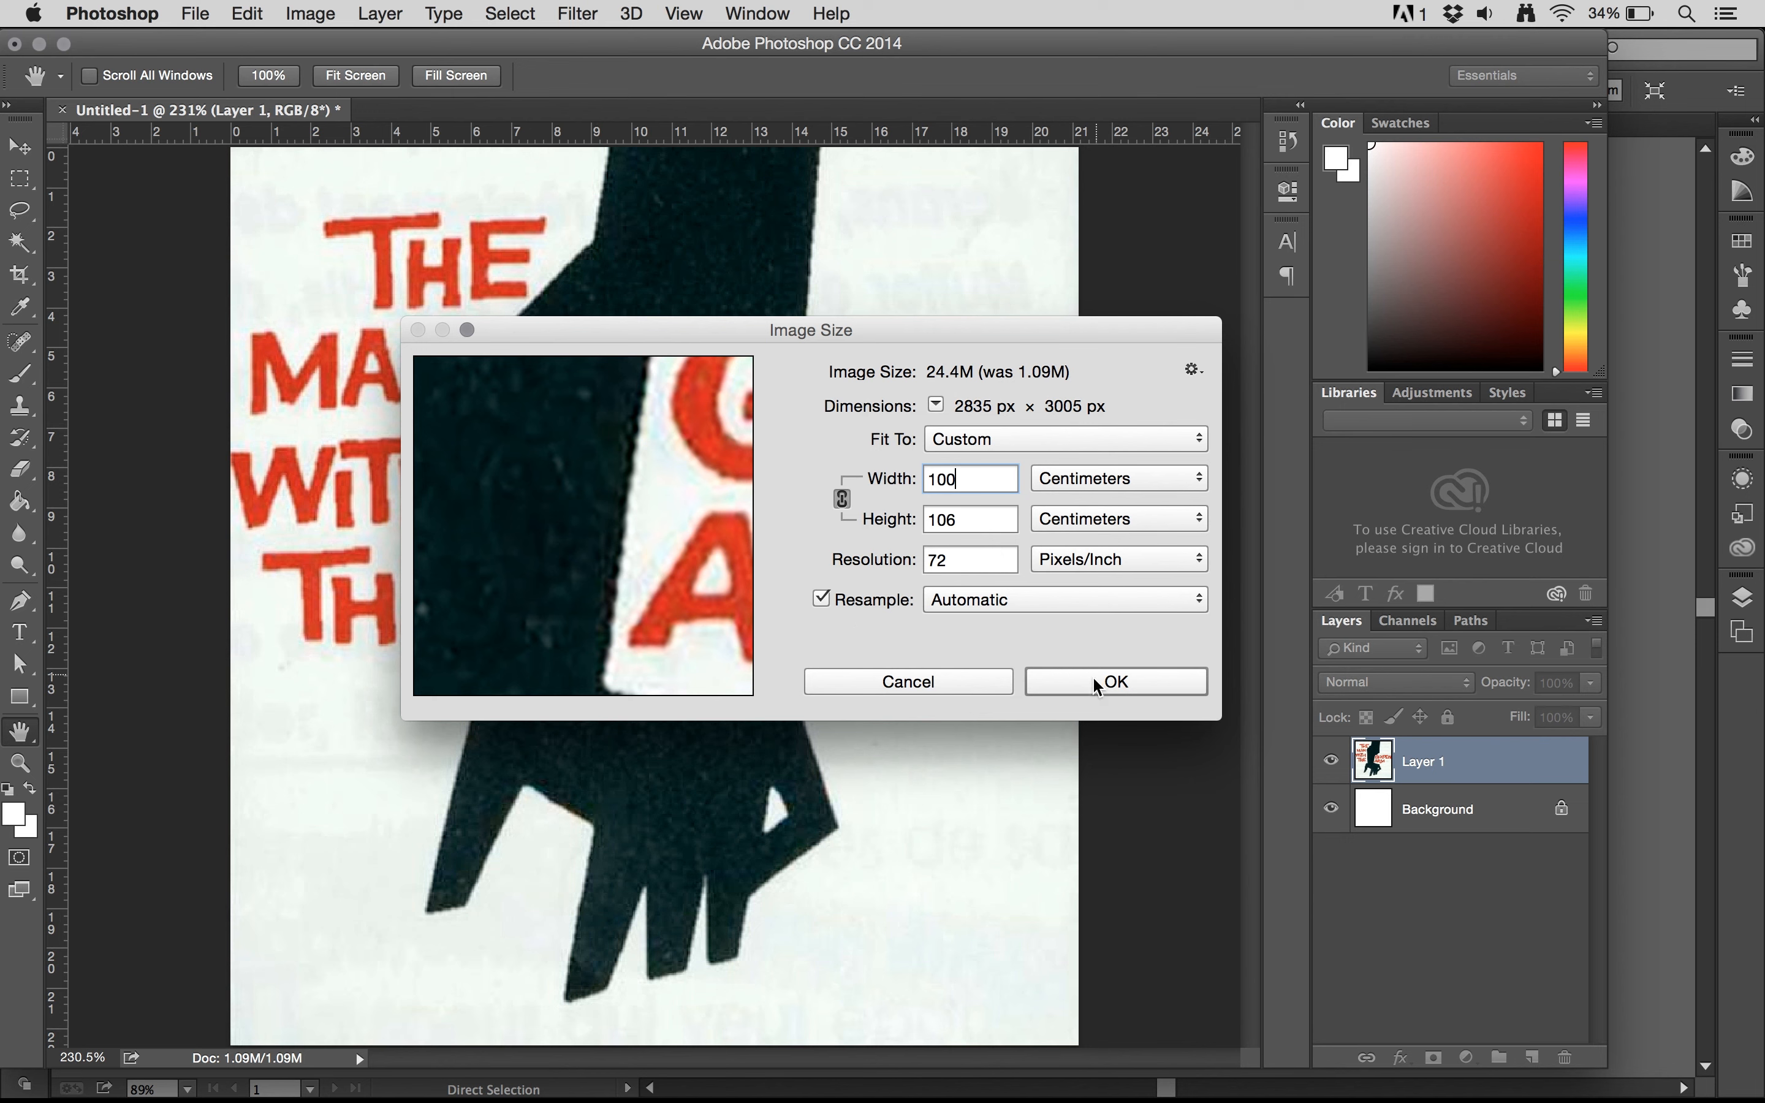
pyautogui.click(956, 612)
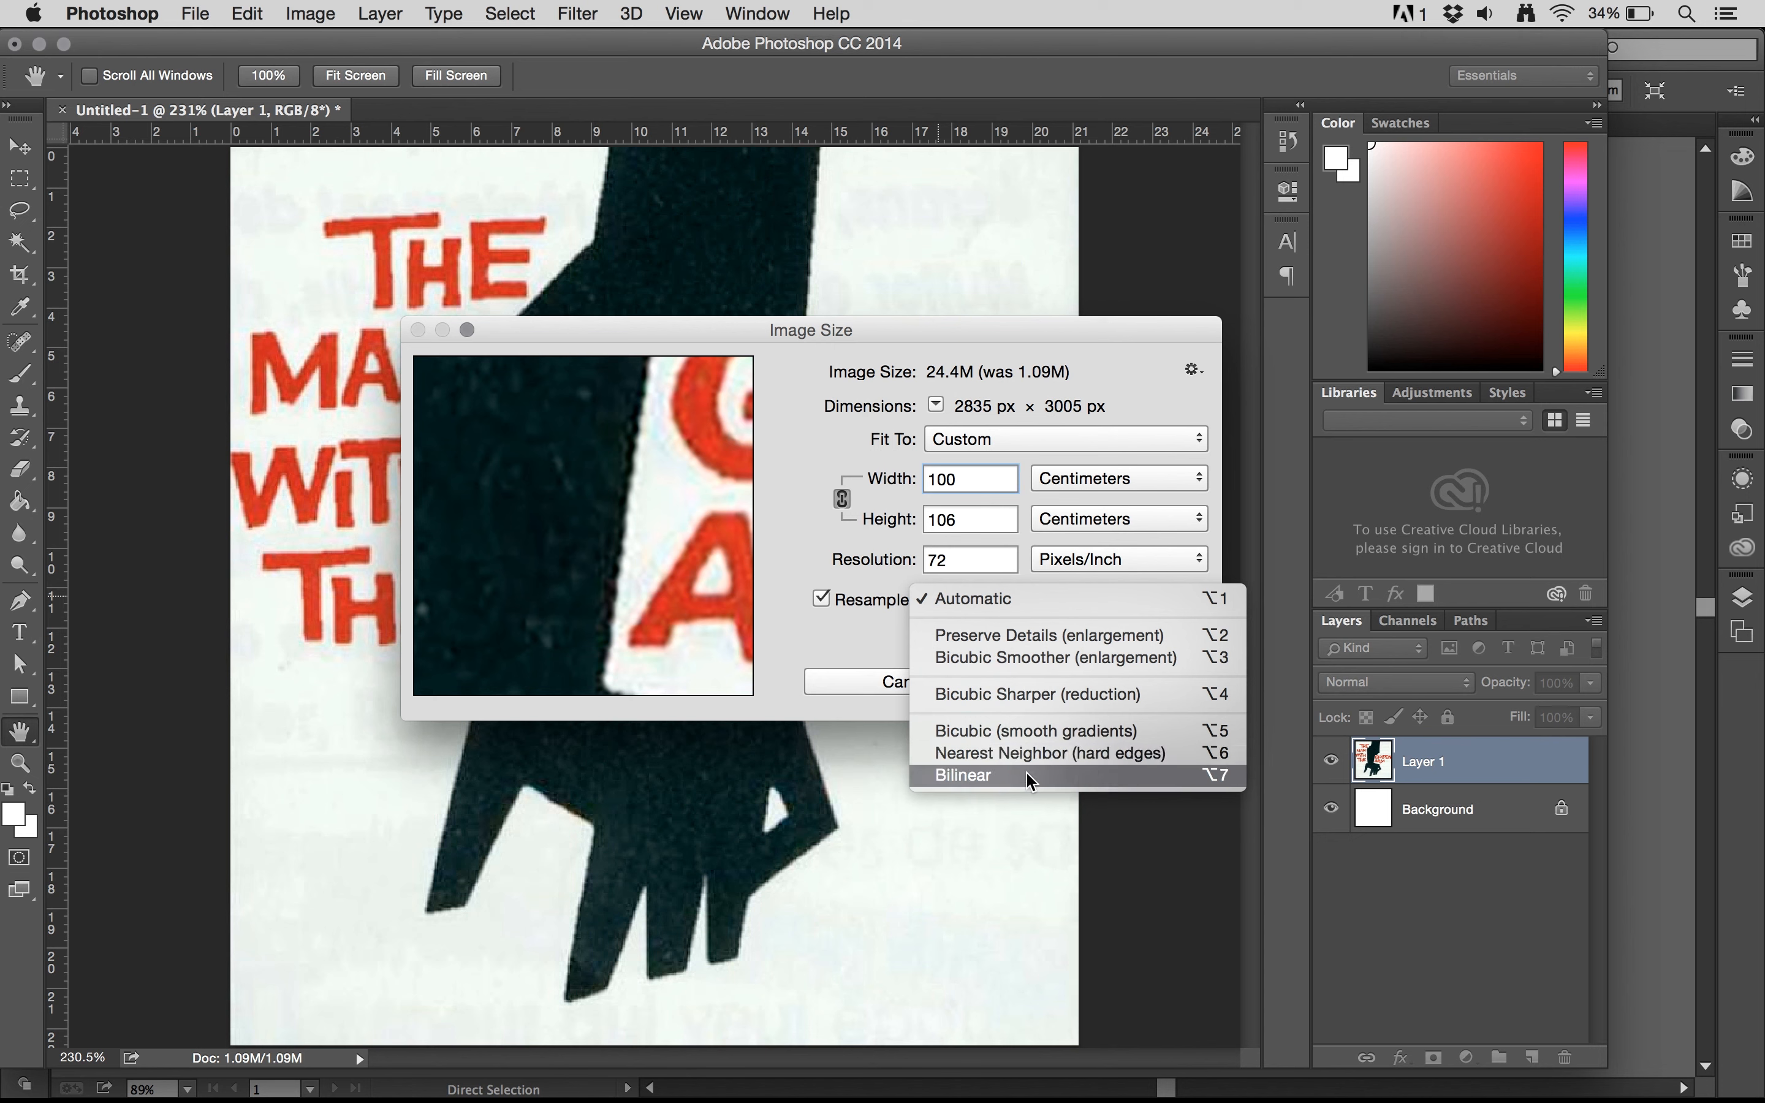
pyautogui.click(802, 647)
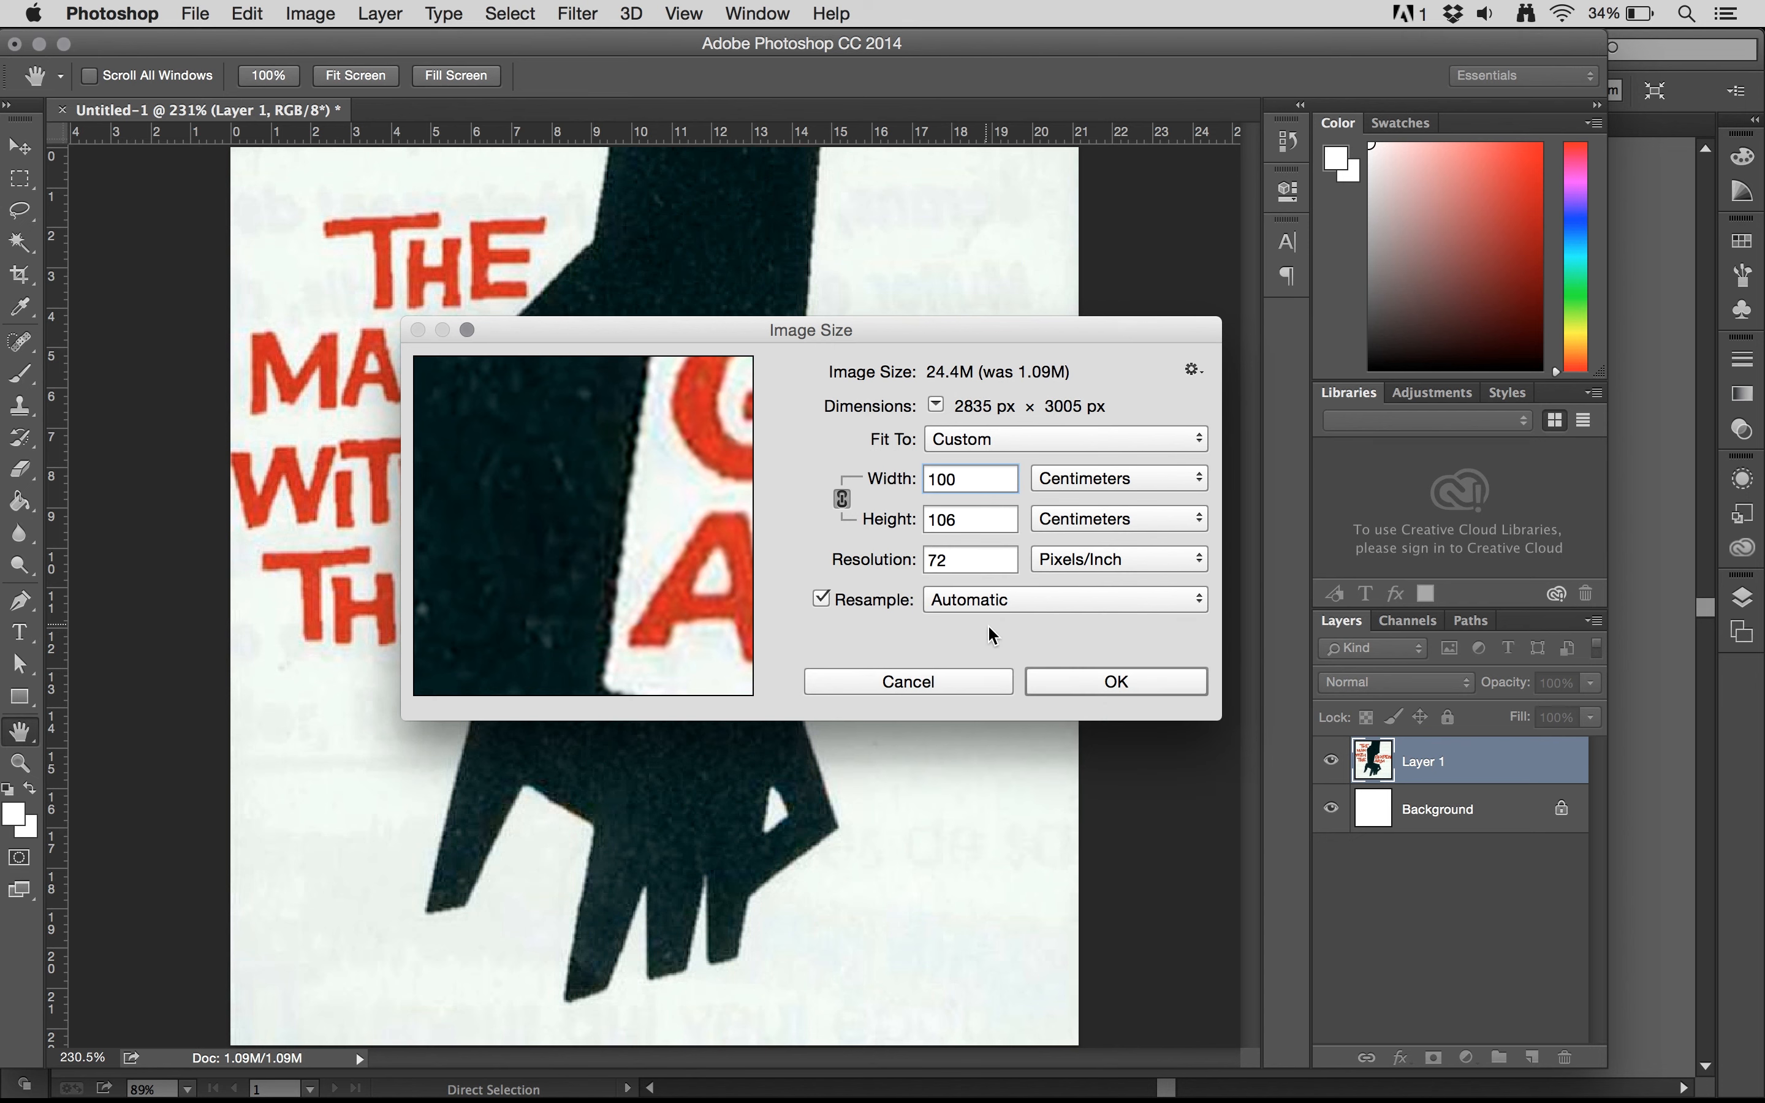
pyautogui.click(1098, 687)
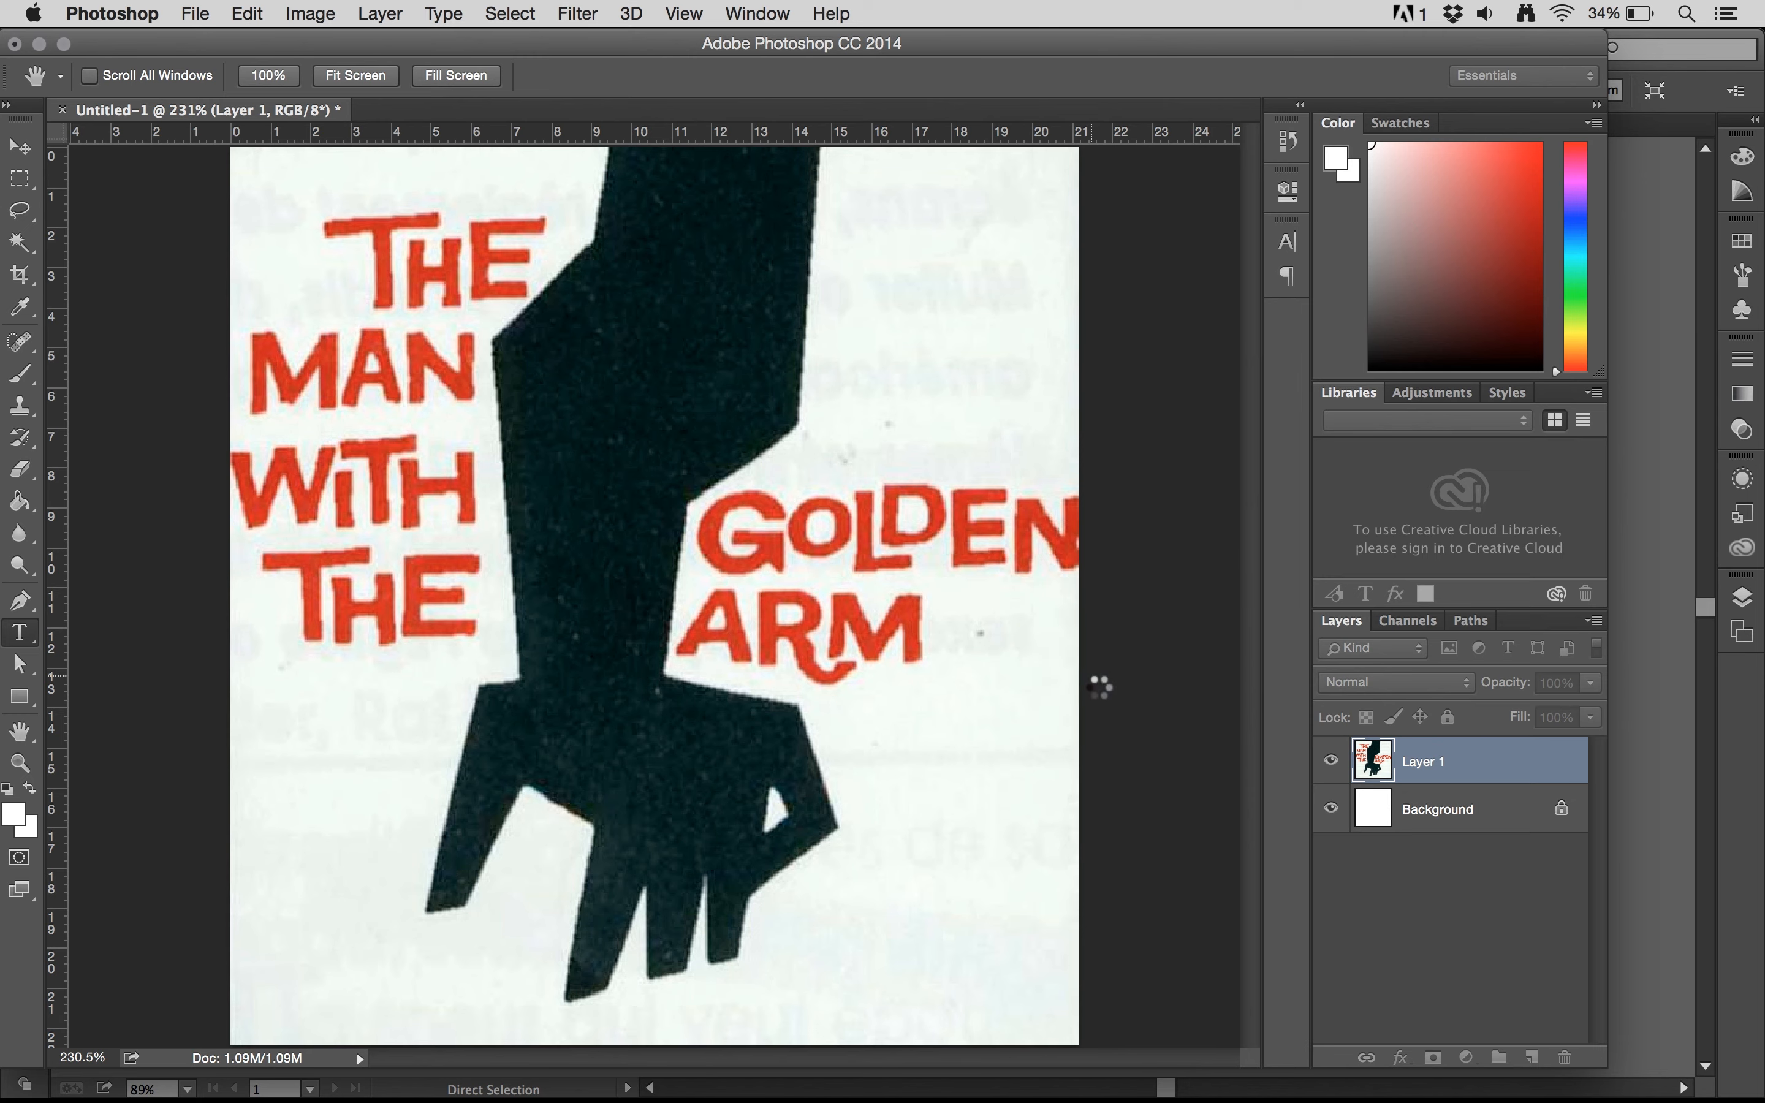
# Examine the enlarged poster's forearm edge beside the title lettering at up to 500% magnification
pyautogui.press('t')
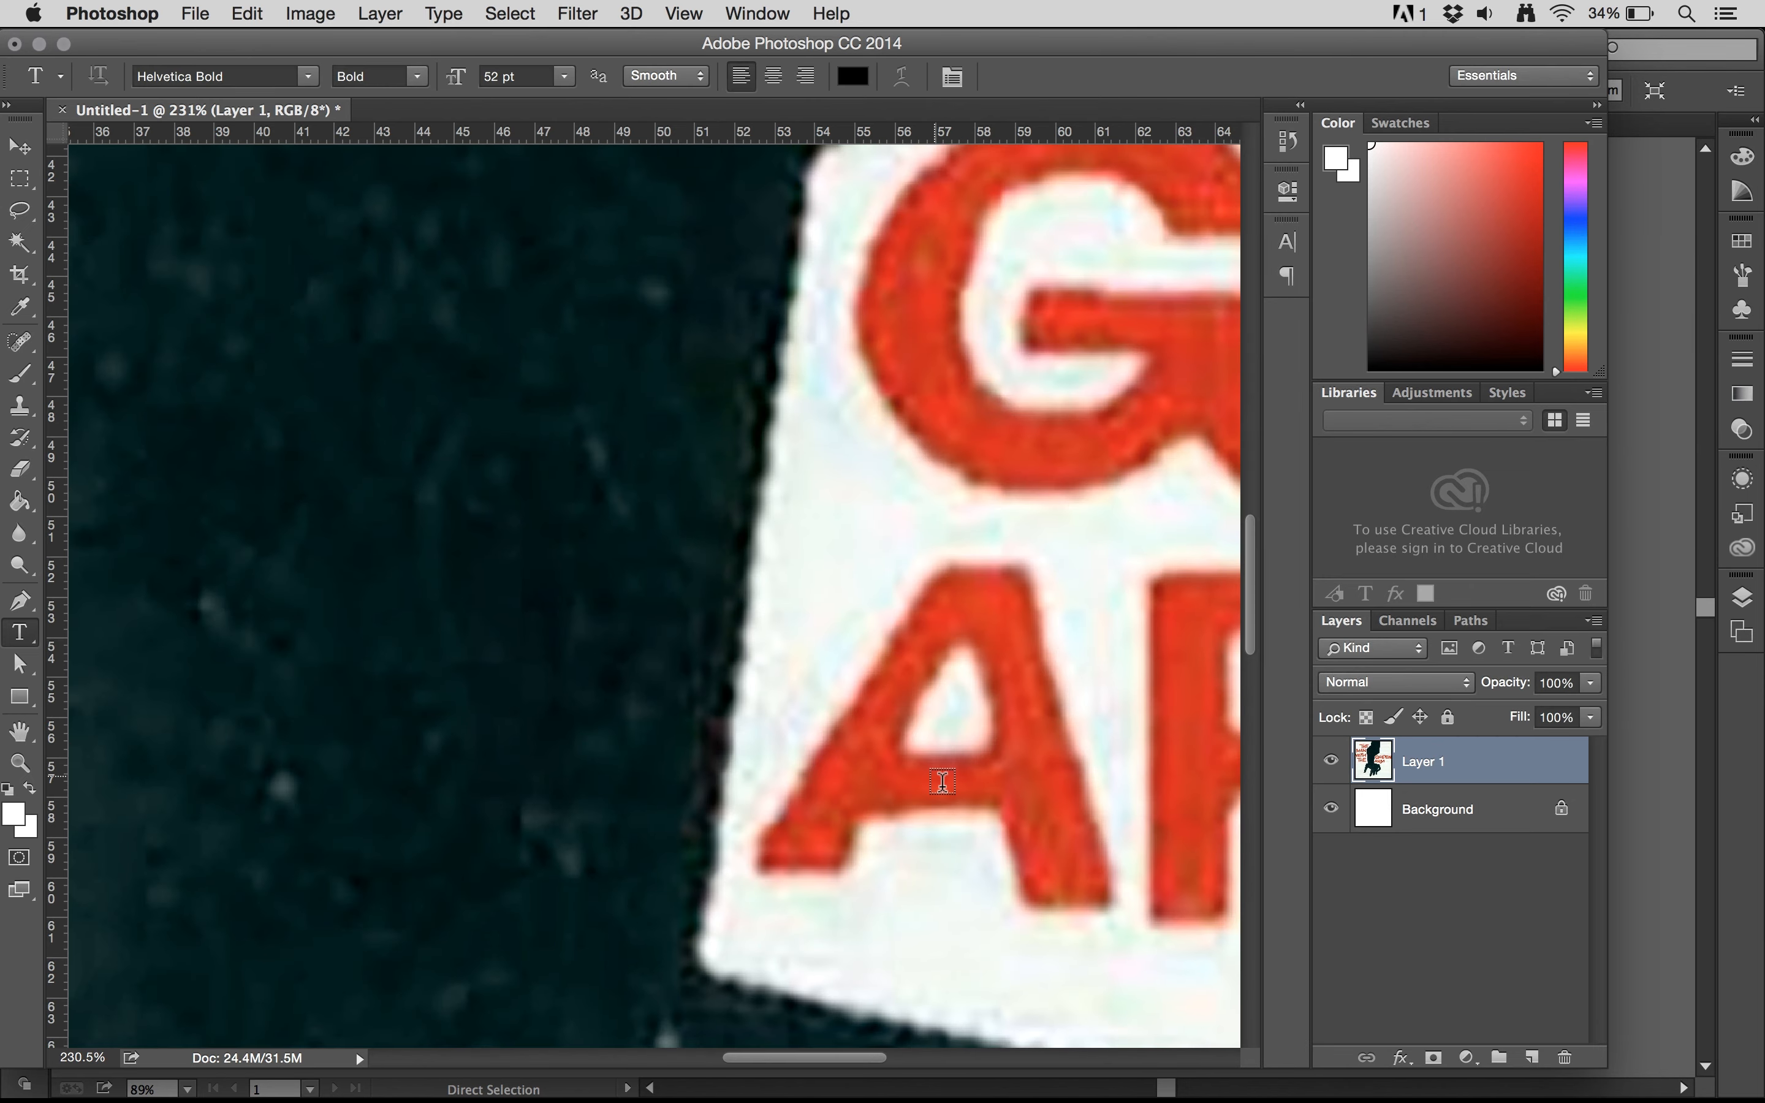
pyautogui.press('super+equal')
pyautogui.press('super+equal')
pyautogui.press('super+equal')
pyautogui.press('super+equal')
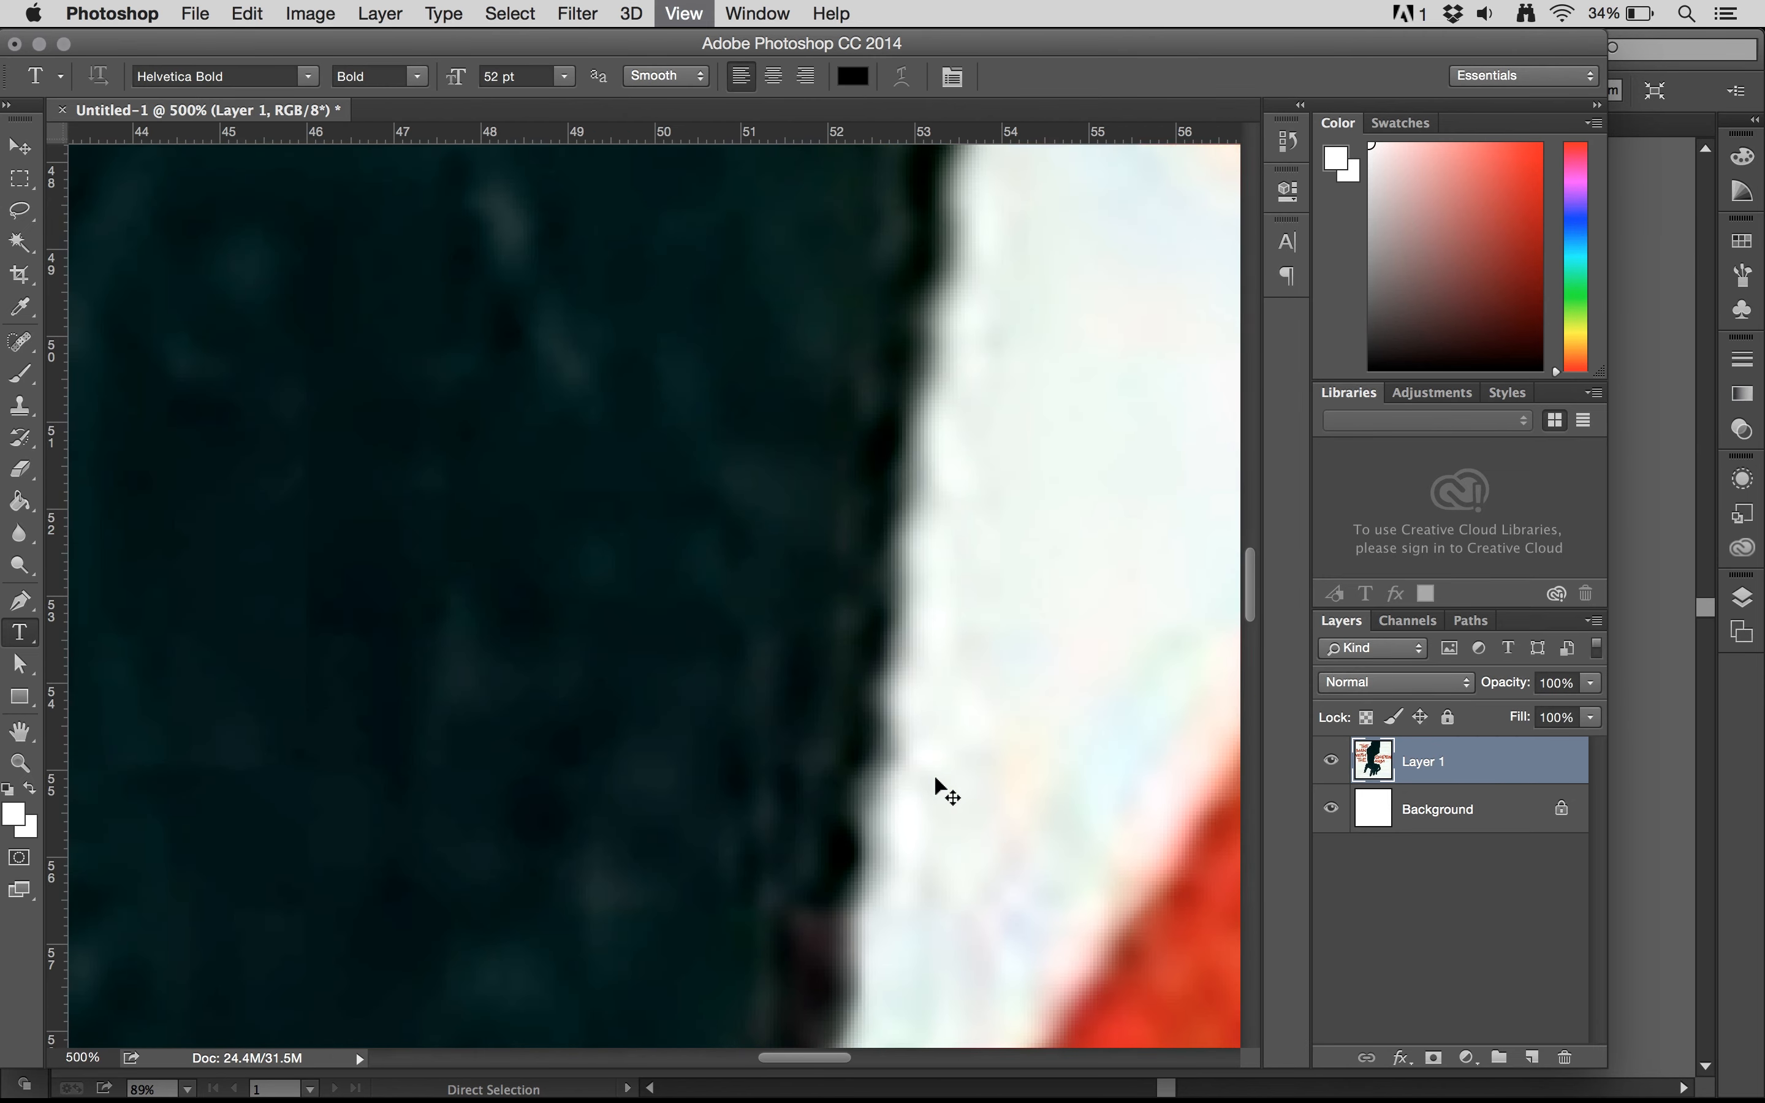
pyautogui.press('super+minus')
pyautogui.press('super+minus')
pyautogui.press('super+minus')
pyautogui.press('super+minus')
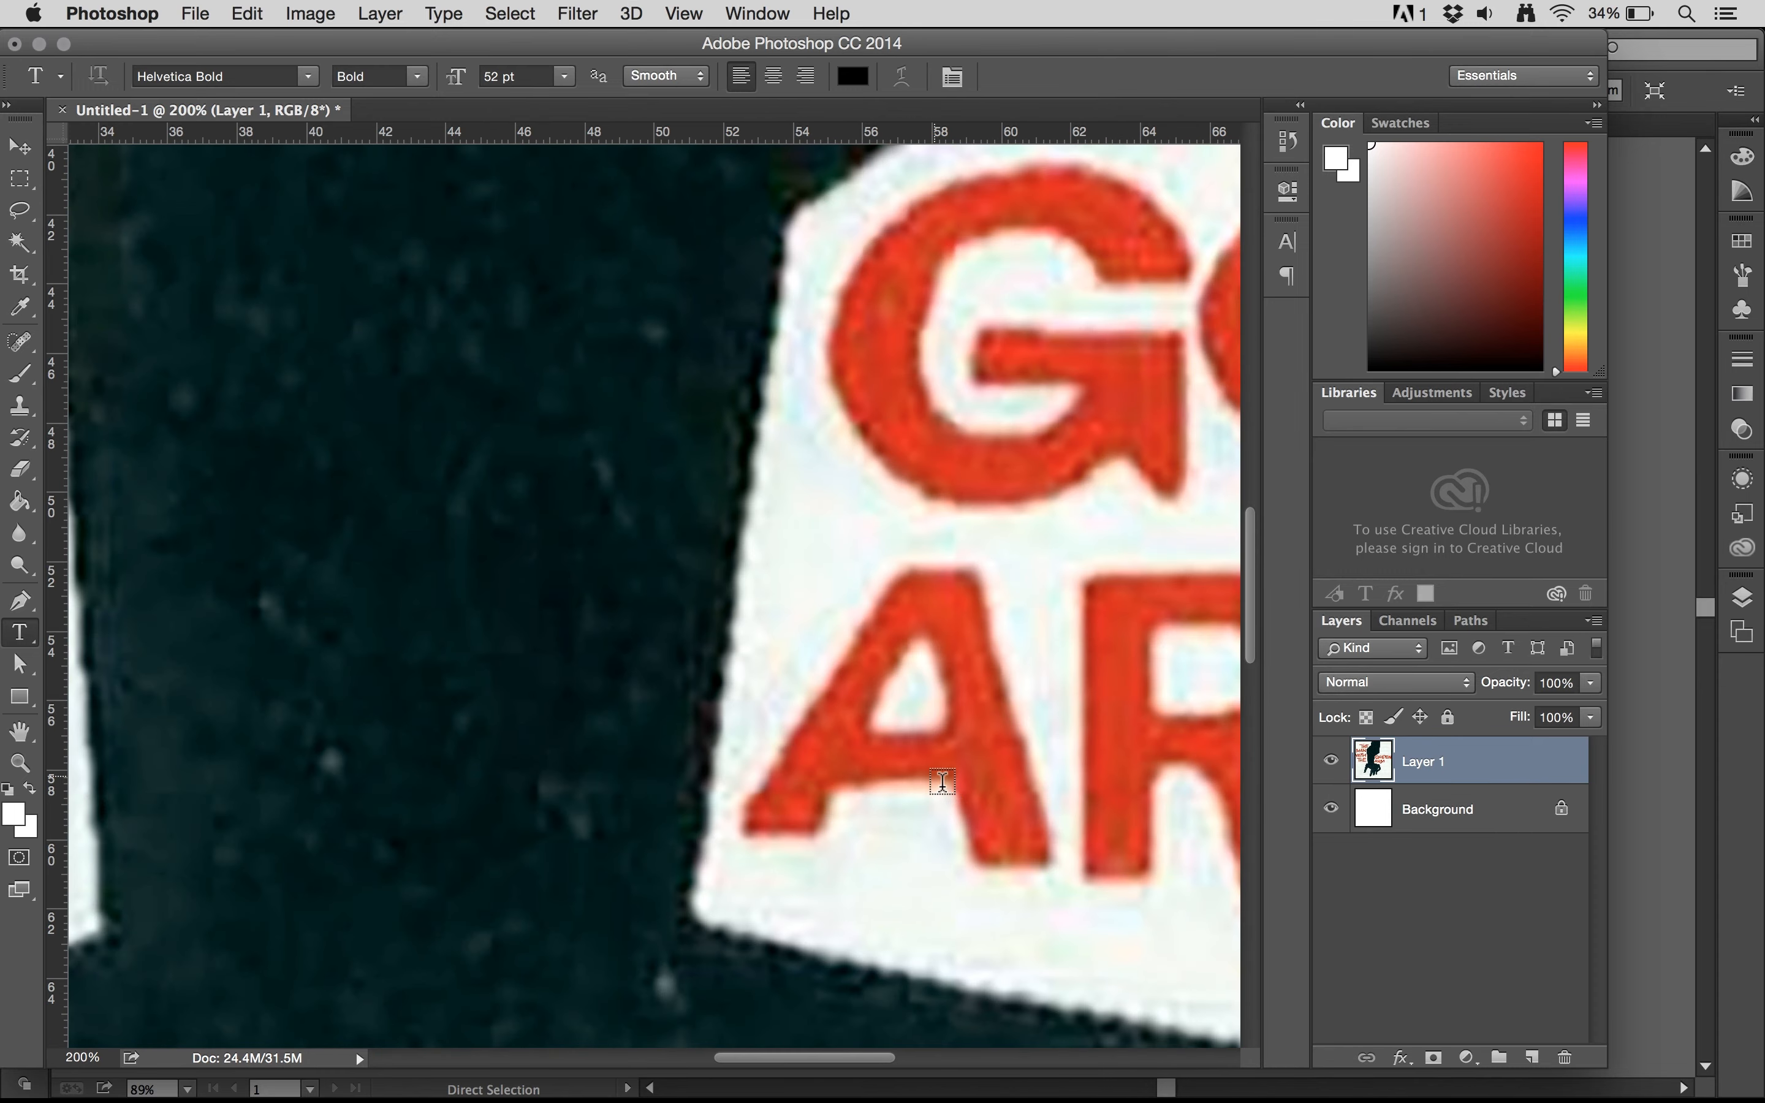
# Compare the upper forearm contour with the edge beside the letter A at up to 1200%, finishing with the poster at 50%
pyautogui.scroll(10, 942, 781)
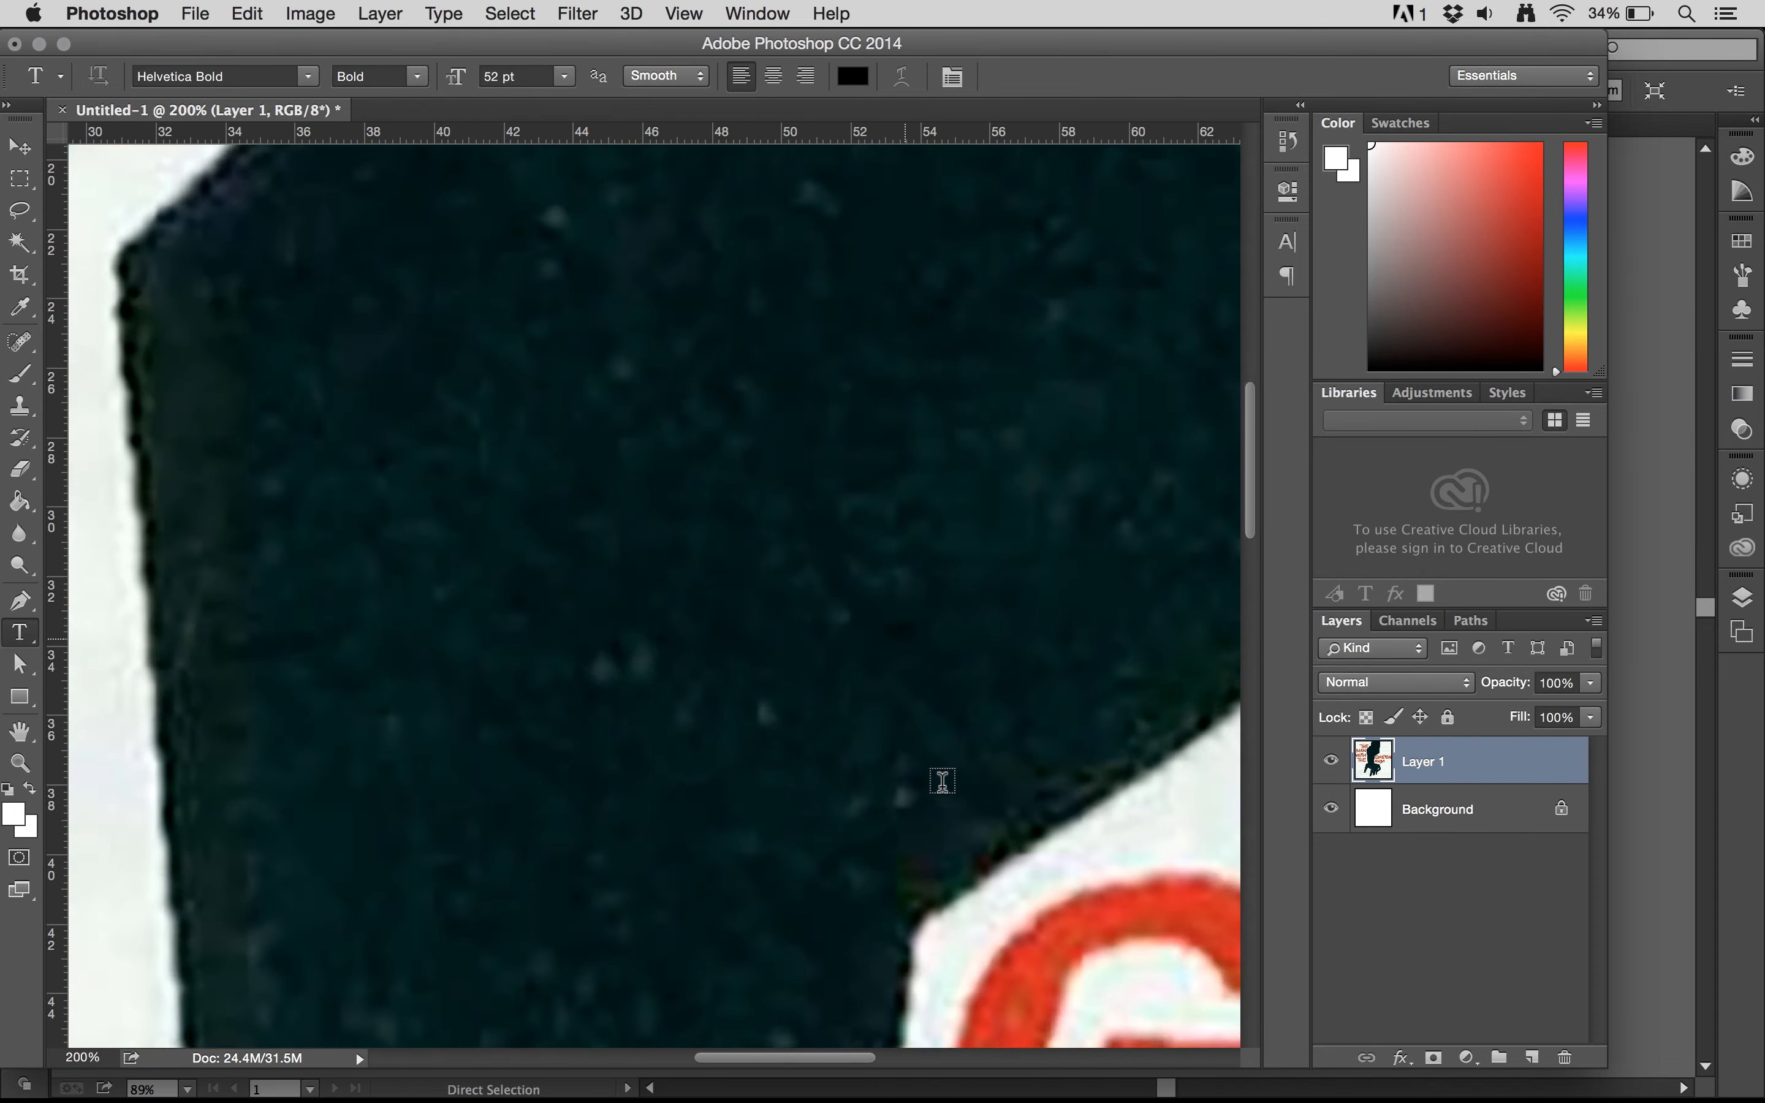
pyautogui.scroll(-10, 942, 781)
pyautogui.press('super+equal')
pyautogui.press('super+equal')
pyautogui.press('super+equal')
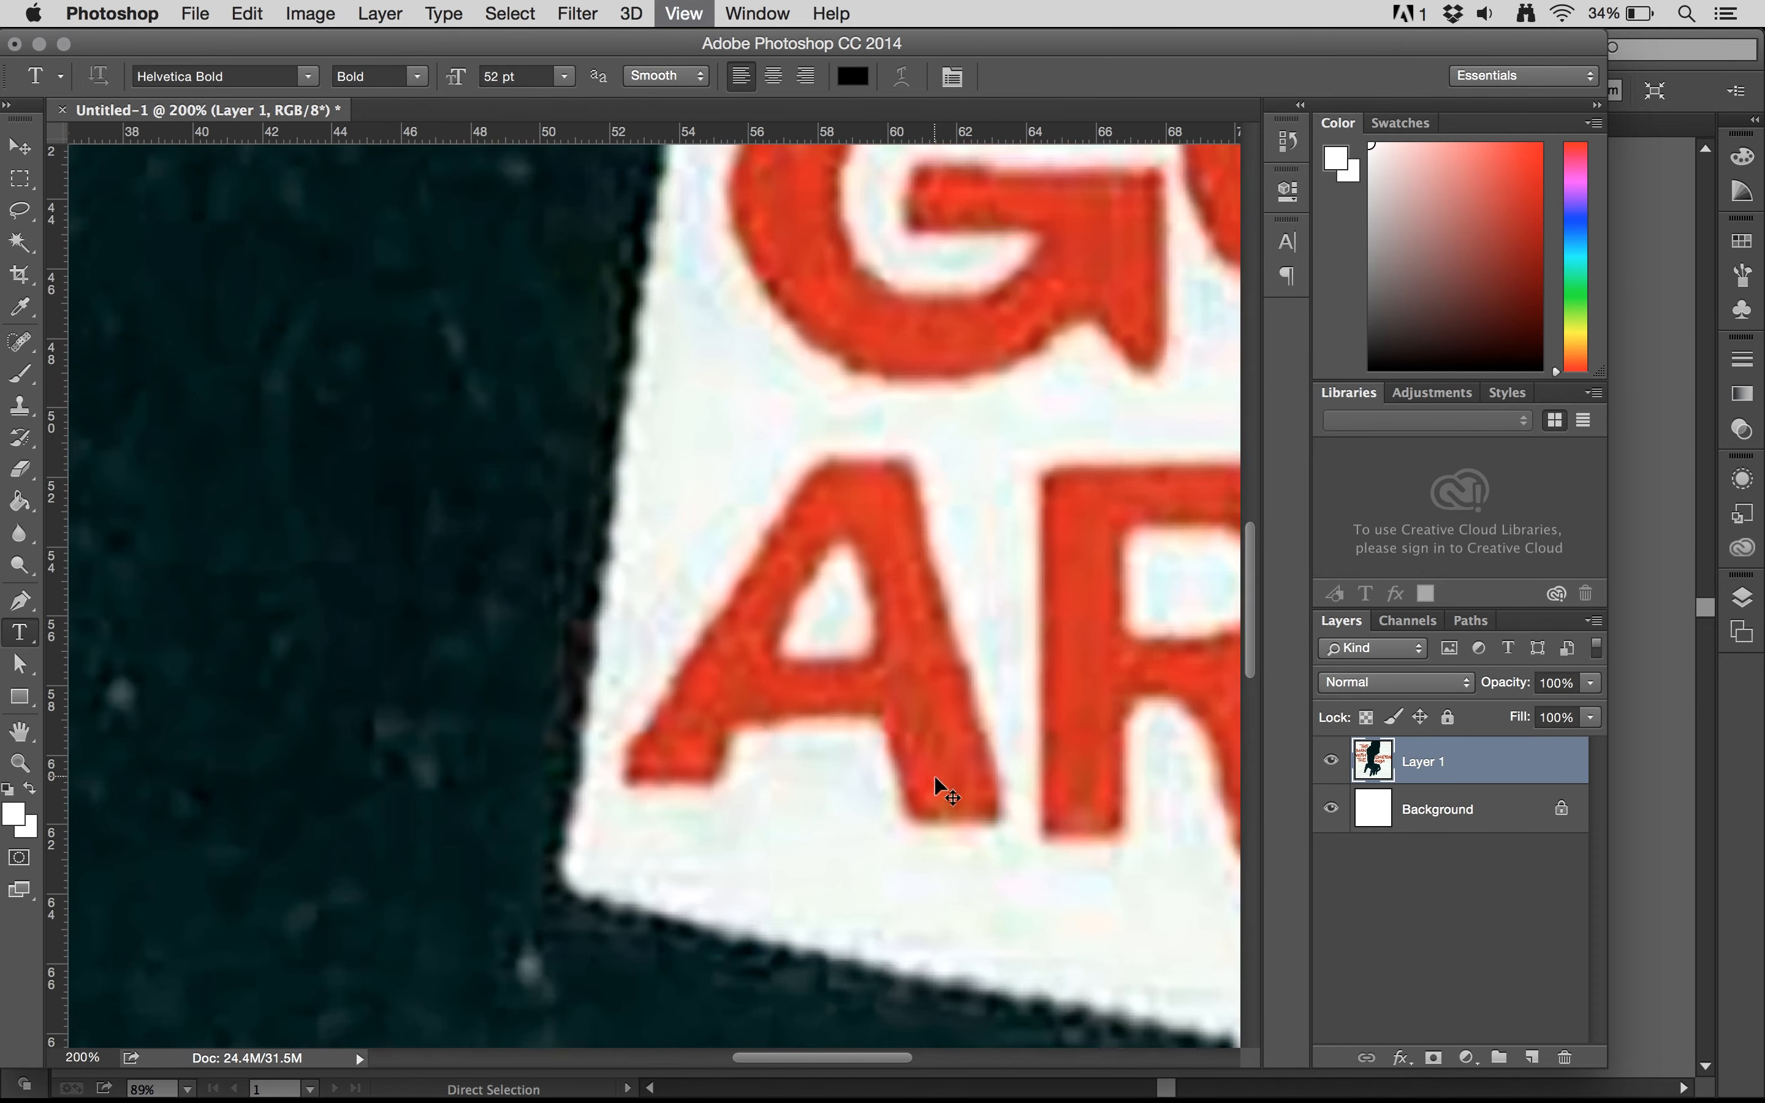
pyautogui.press('super+equal')
pyautogui.press('super+equal')
pyautogui.press('super+equal')
pyautogui.press('super+equal')
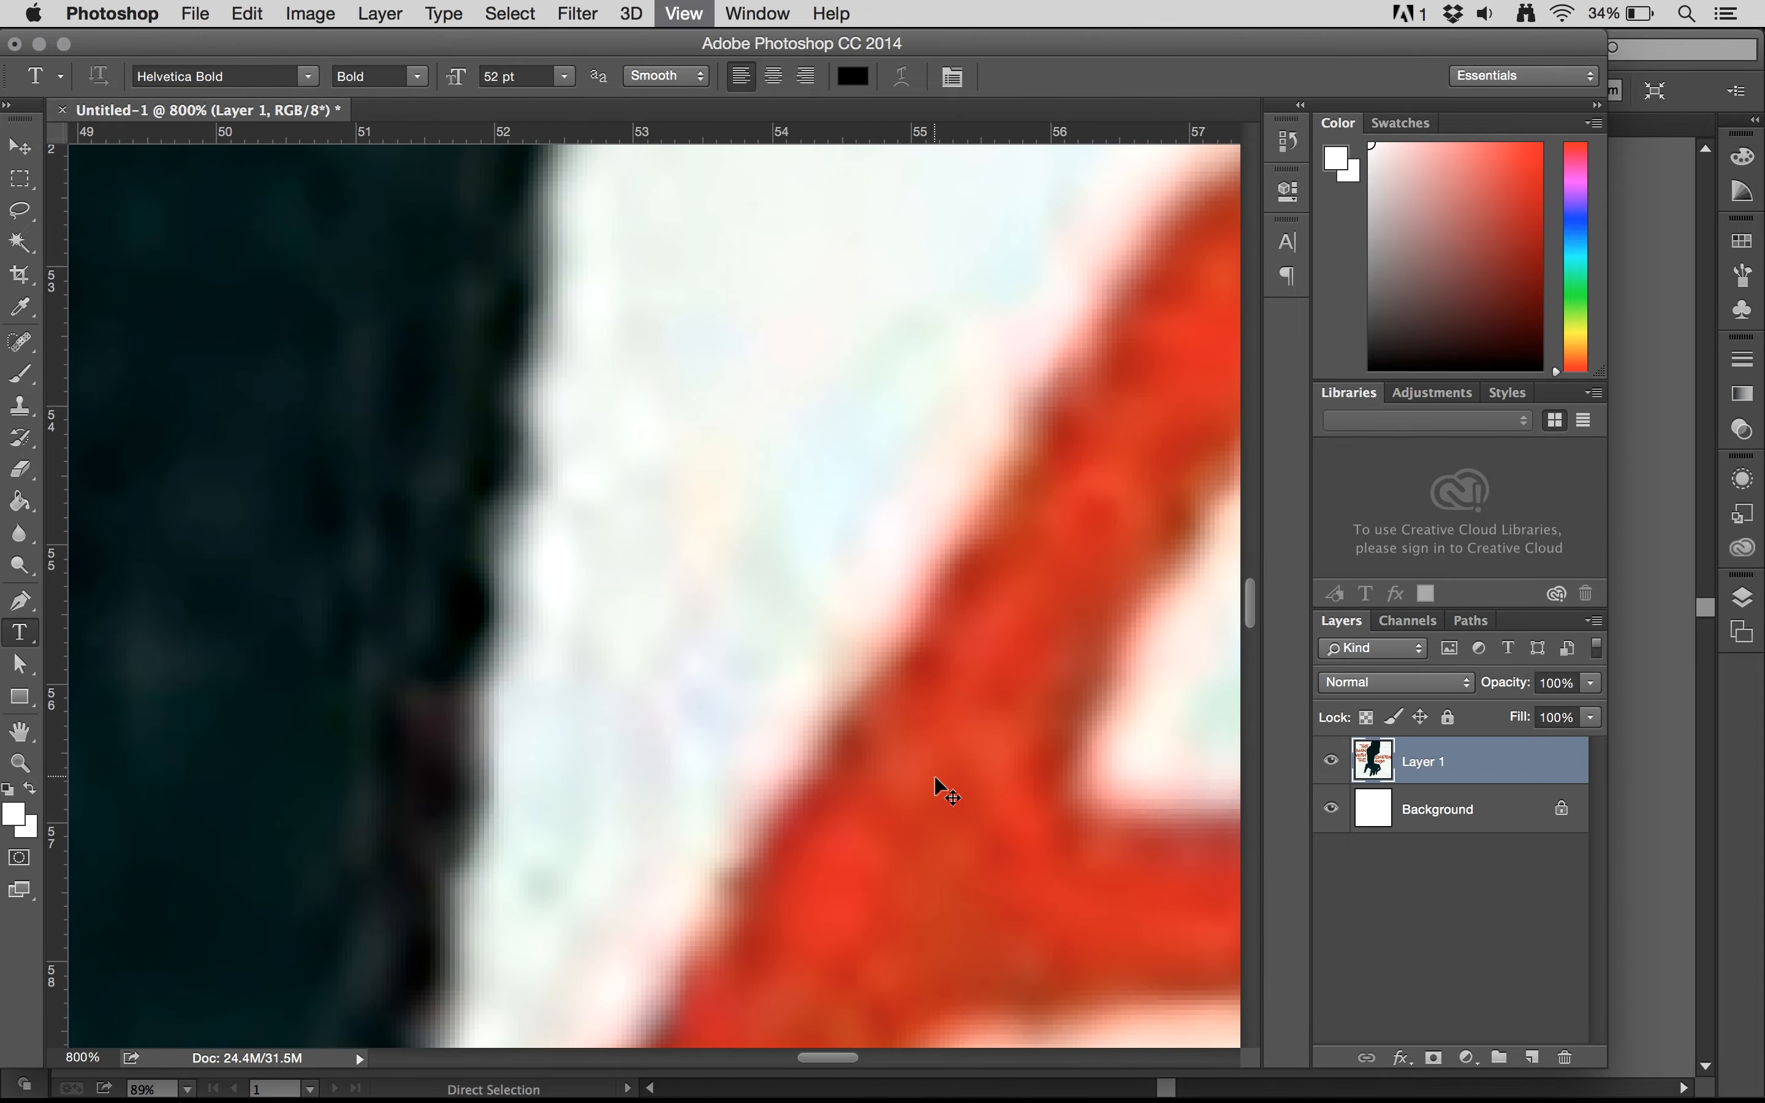
pyautogui.press('super+minus')
pyautogui.press('super+minus')
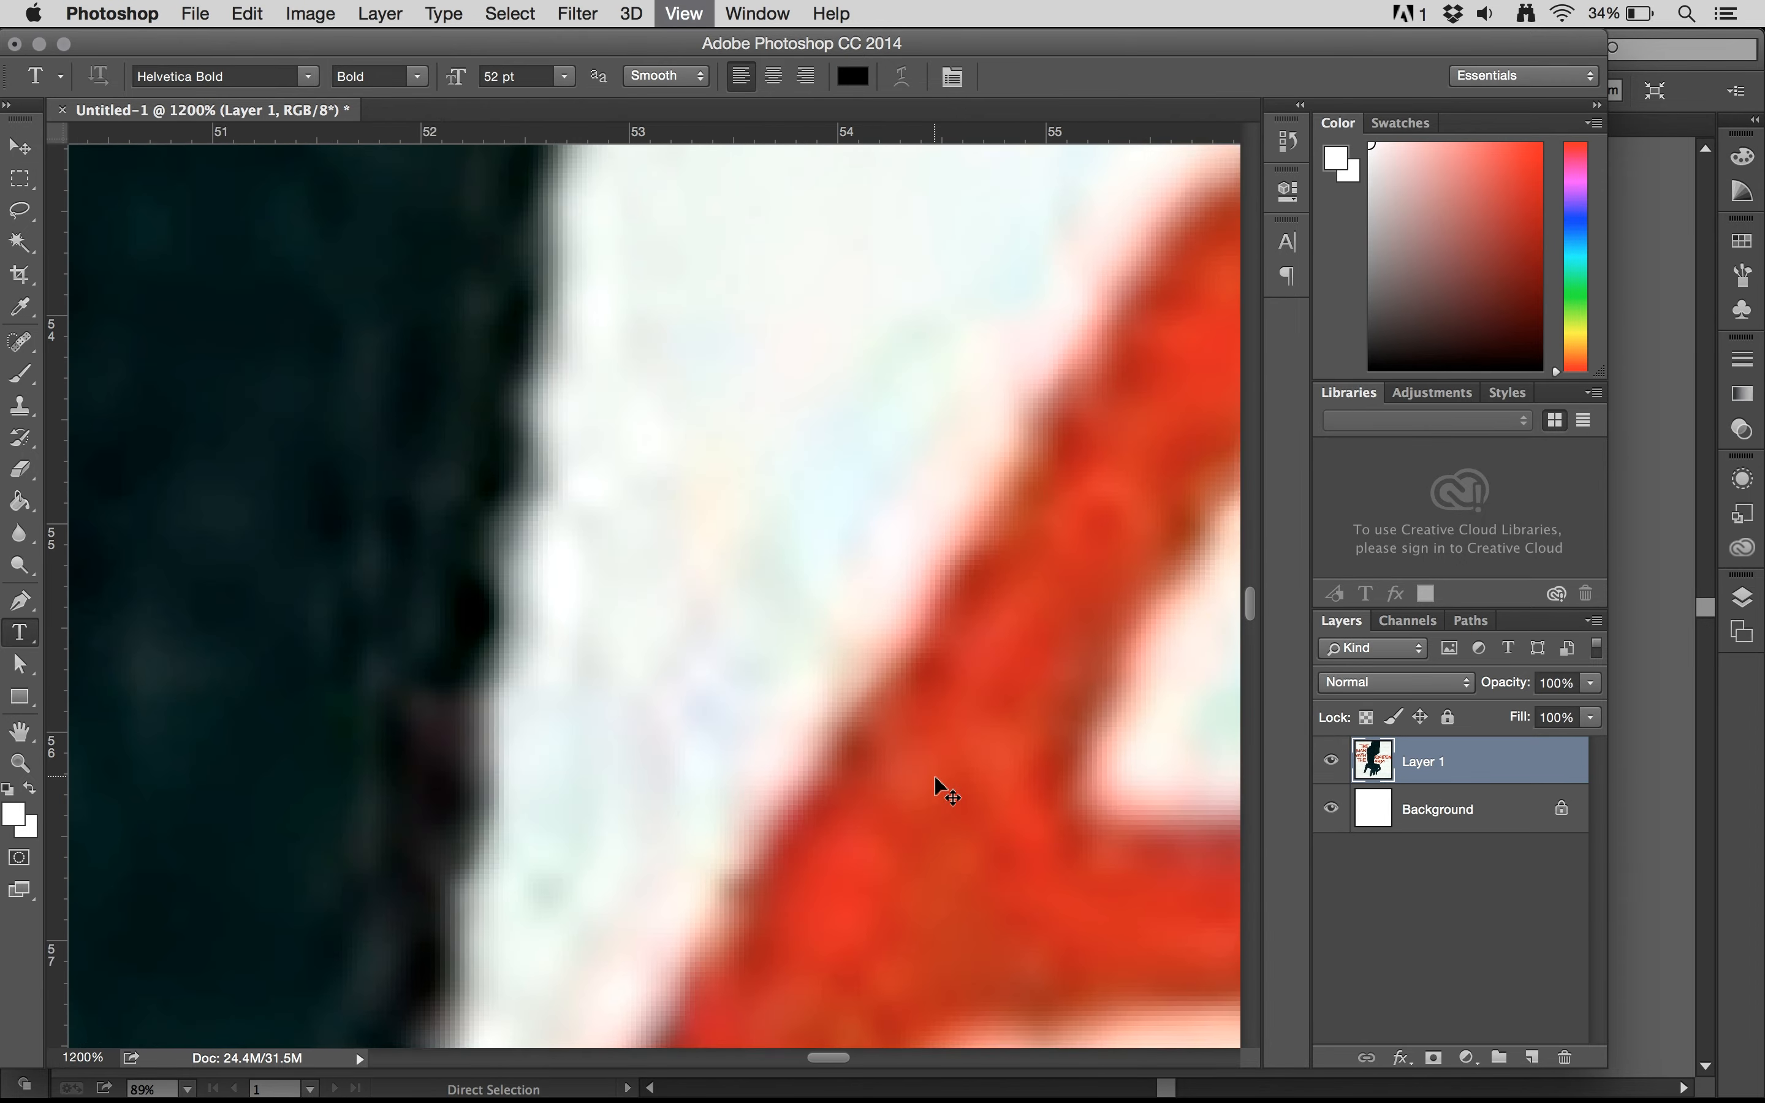
pyautogui.press('super+minus')
pyautogui.press('super+minus')
pyautogui.press('super+minus')
pyautogui.press('super+minus')
pyautogui.press('super+minus')
pyautogui.press('super+minus')
pyautogui.press('super+minus')
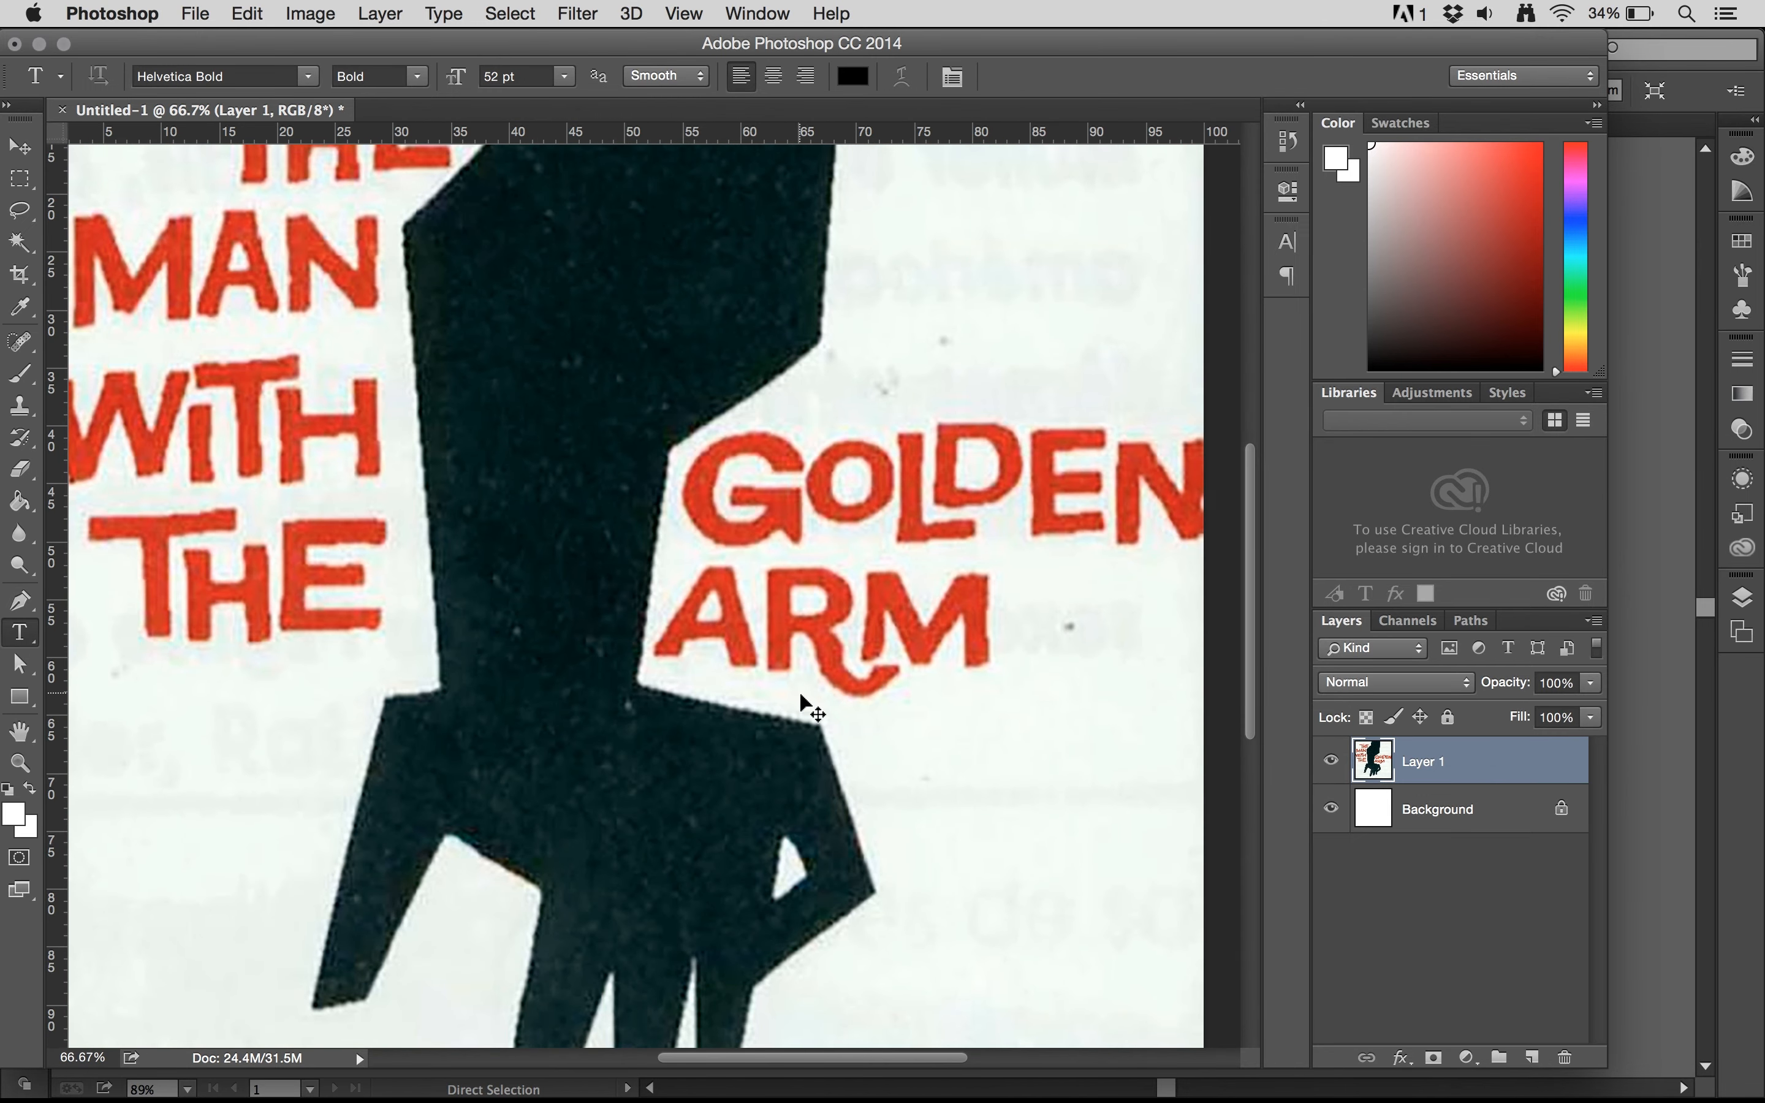
pyautogui.press('super+minus')
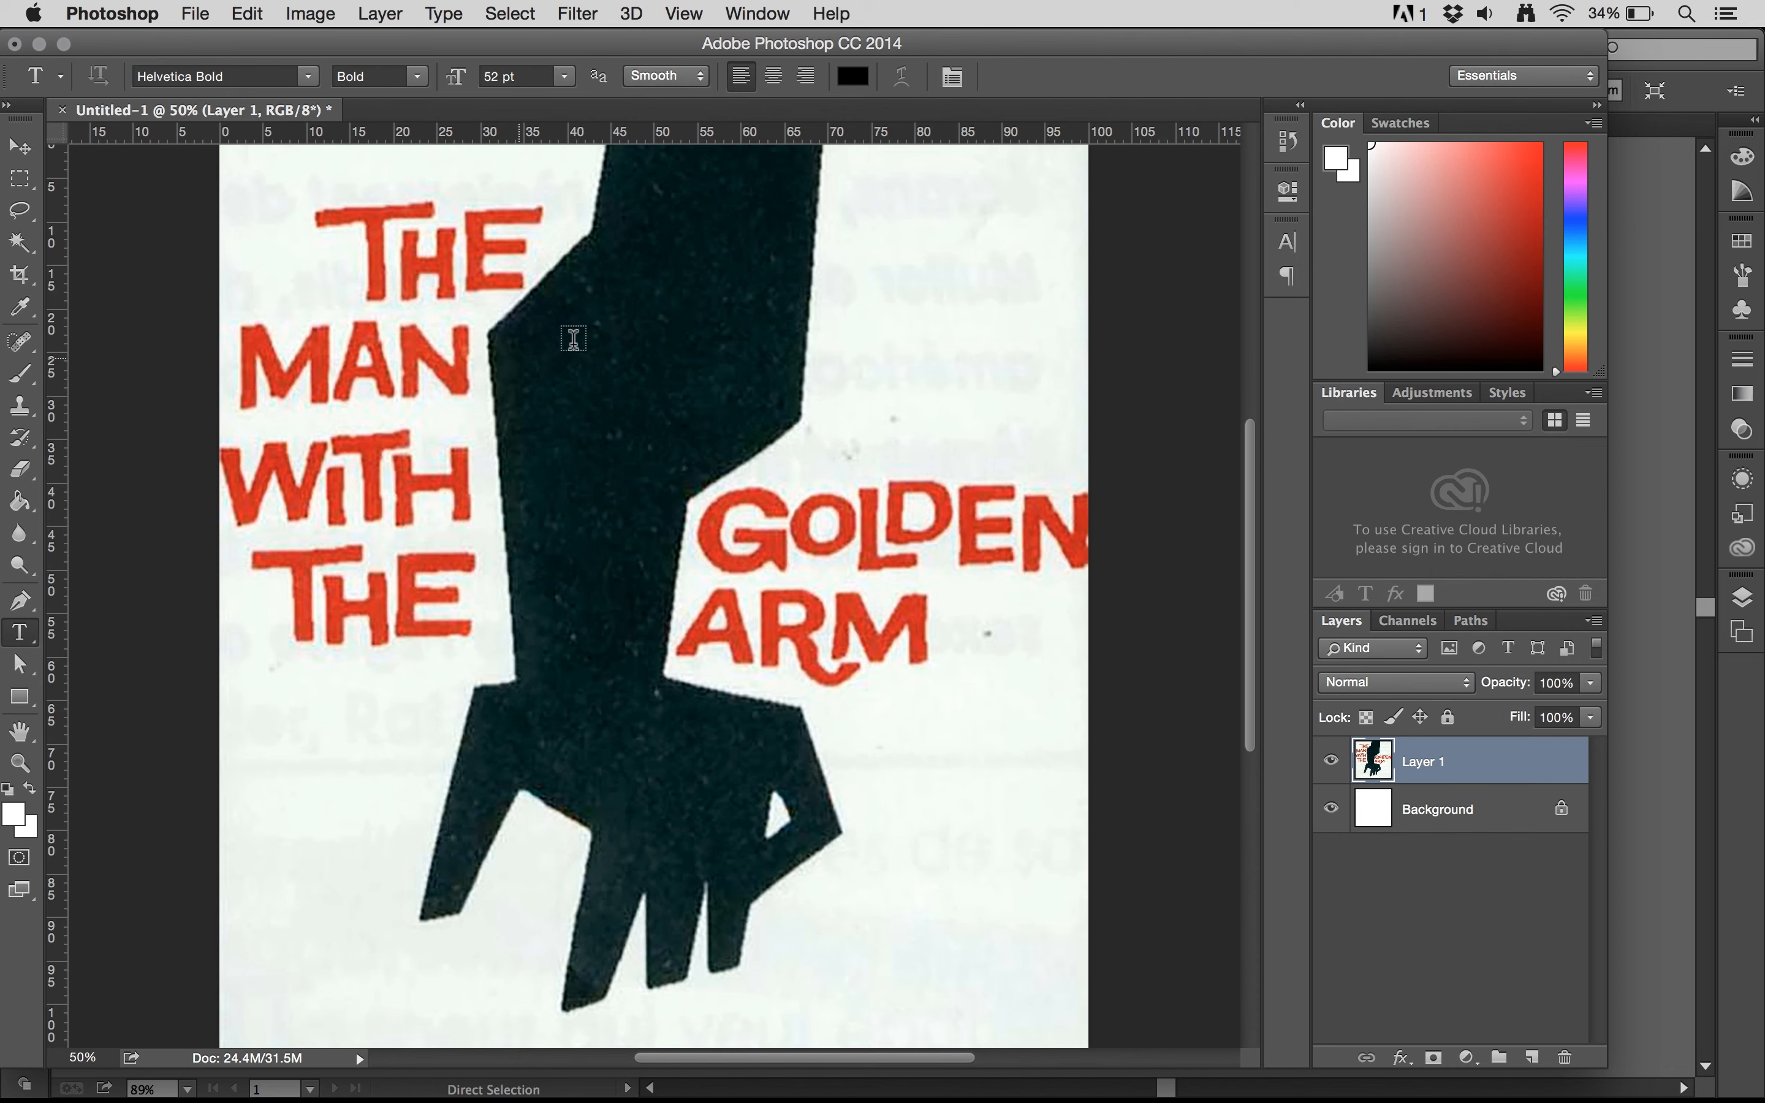
# Switch to Illustrator, move the poster image partly off the artboard, place the black traced arm beside it on the artboard, and deselect everything
pyautogui.press('super+Tab')
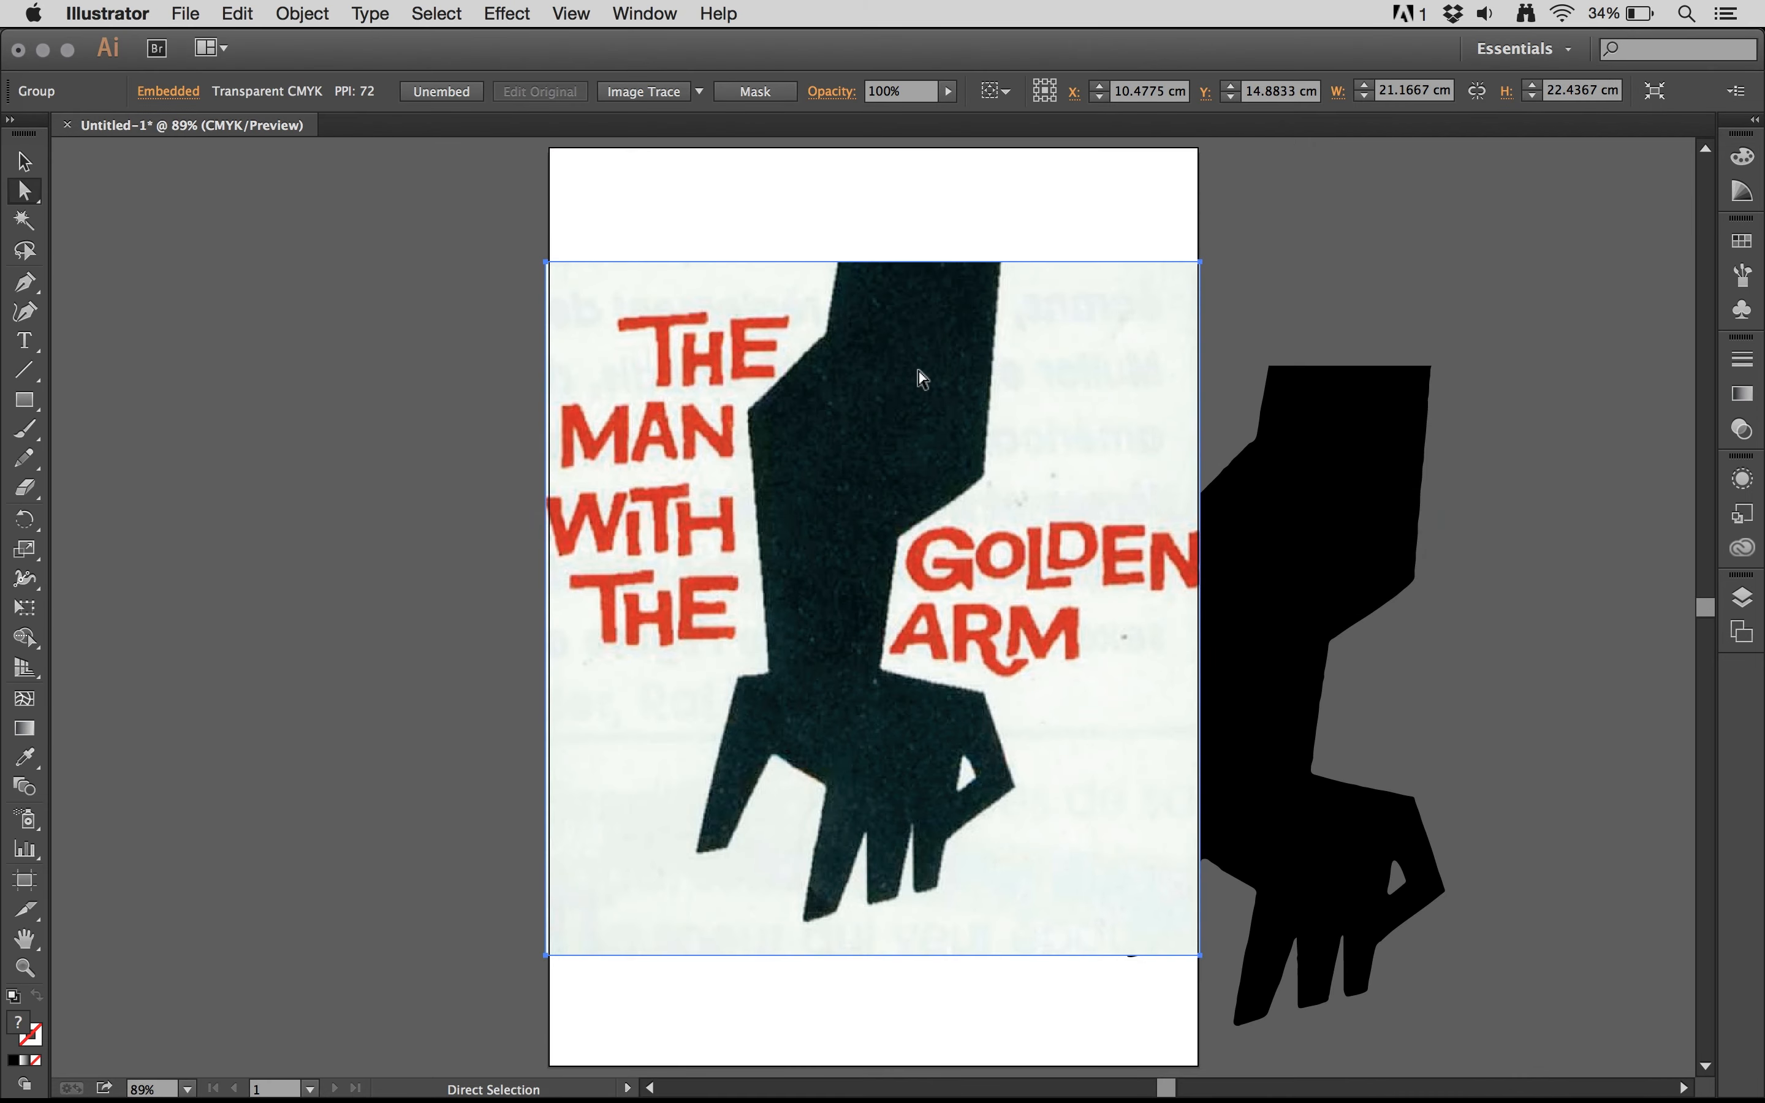
pyautogui.click(24, 160)
pyautogui.moveTo(802, 402); pyautogui.dragTo(396, 430)
pyautogui.moveTo(1281, 610); pyautogui.dragTo(964, 548)
pyautogui.click(1043, 674)
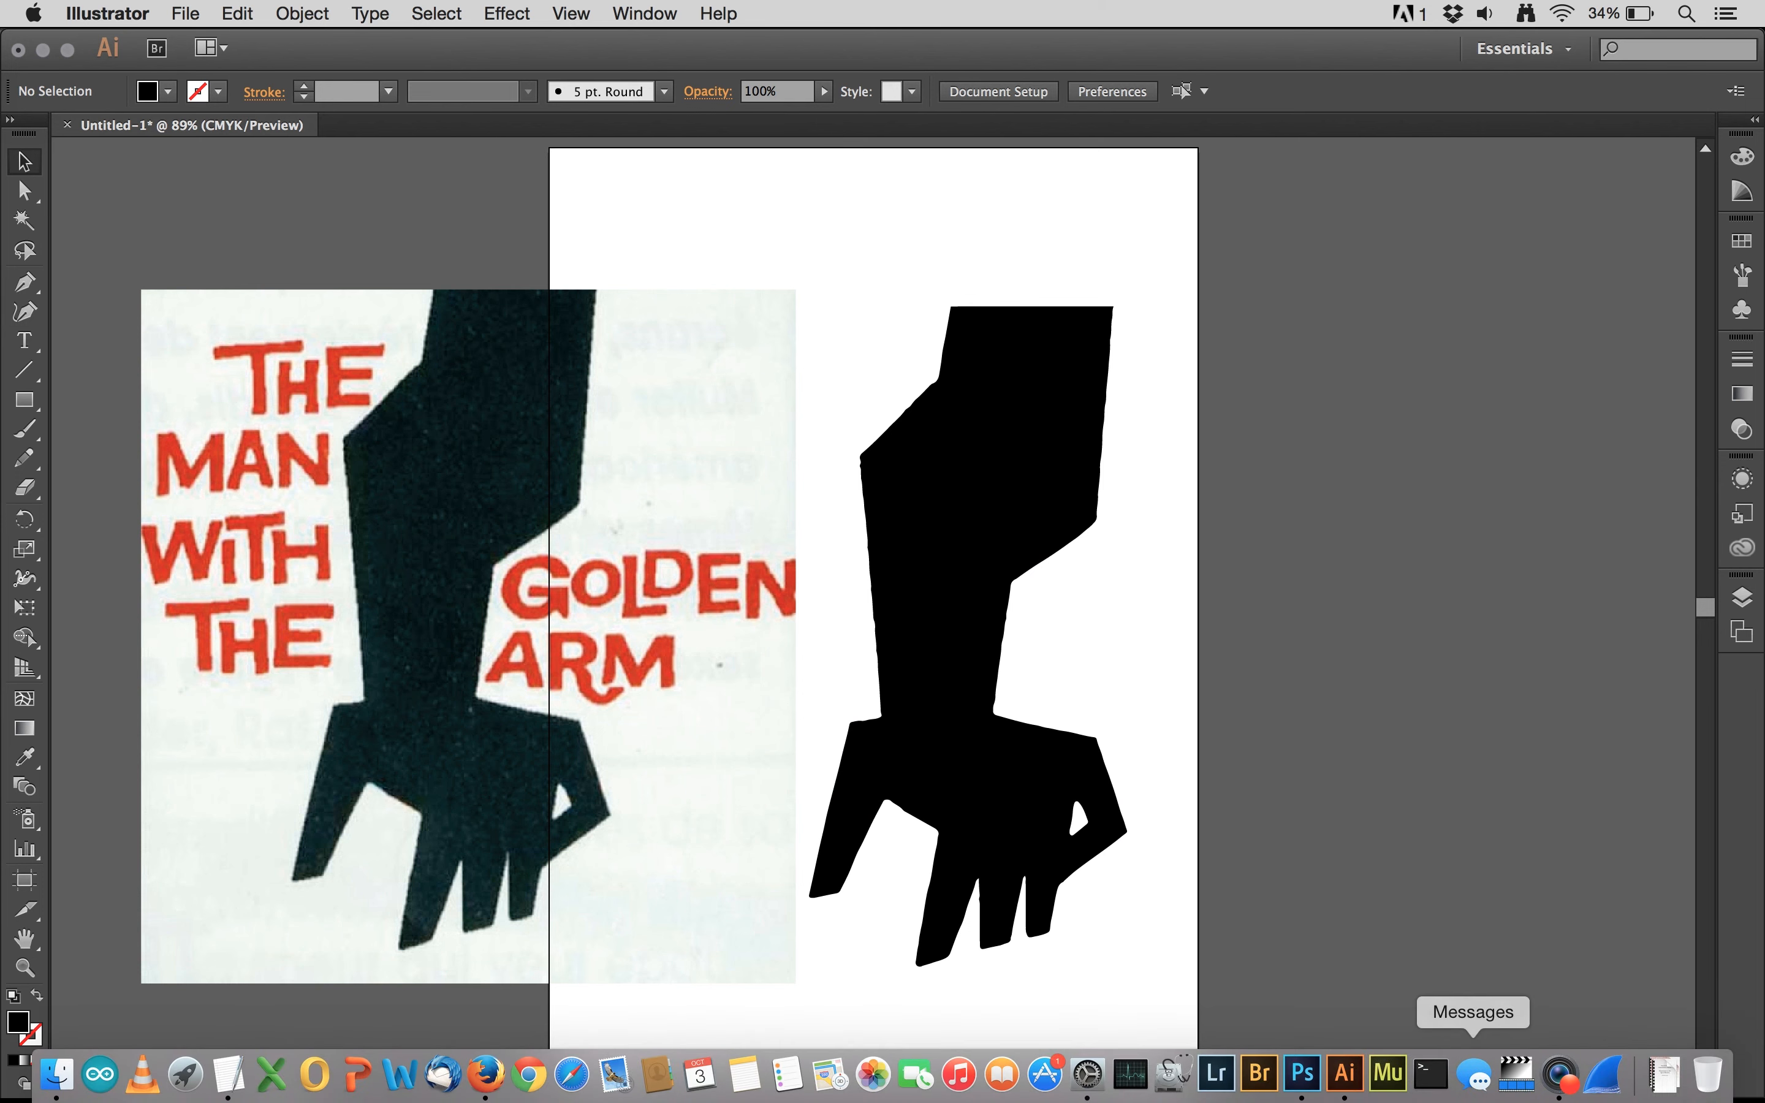
pyautogui.click(1561, 1079)
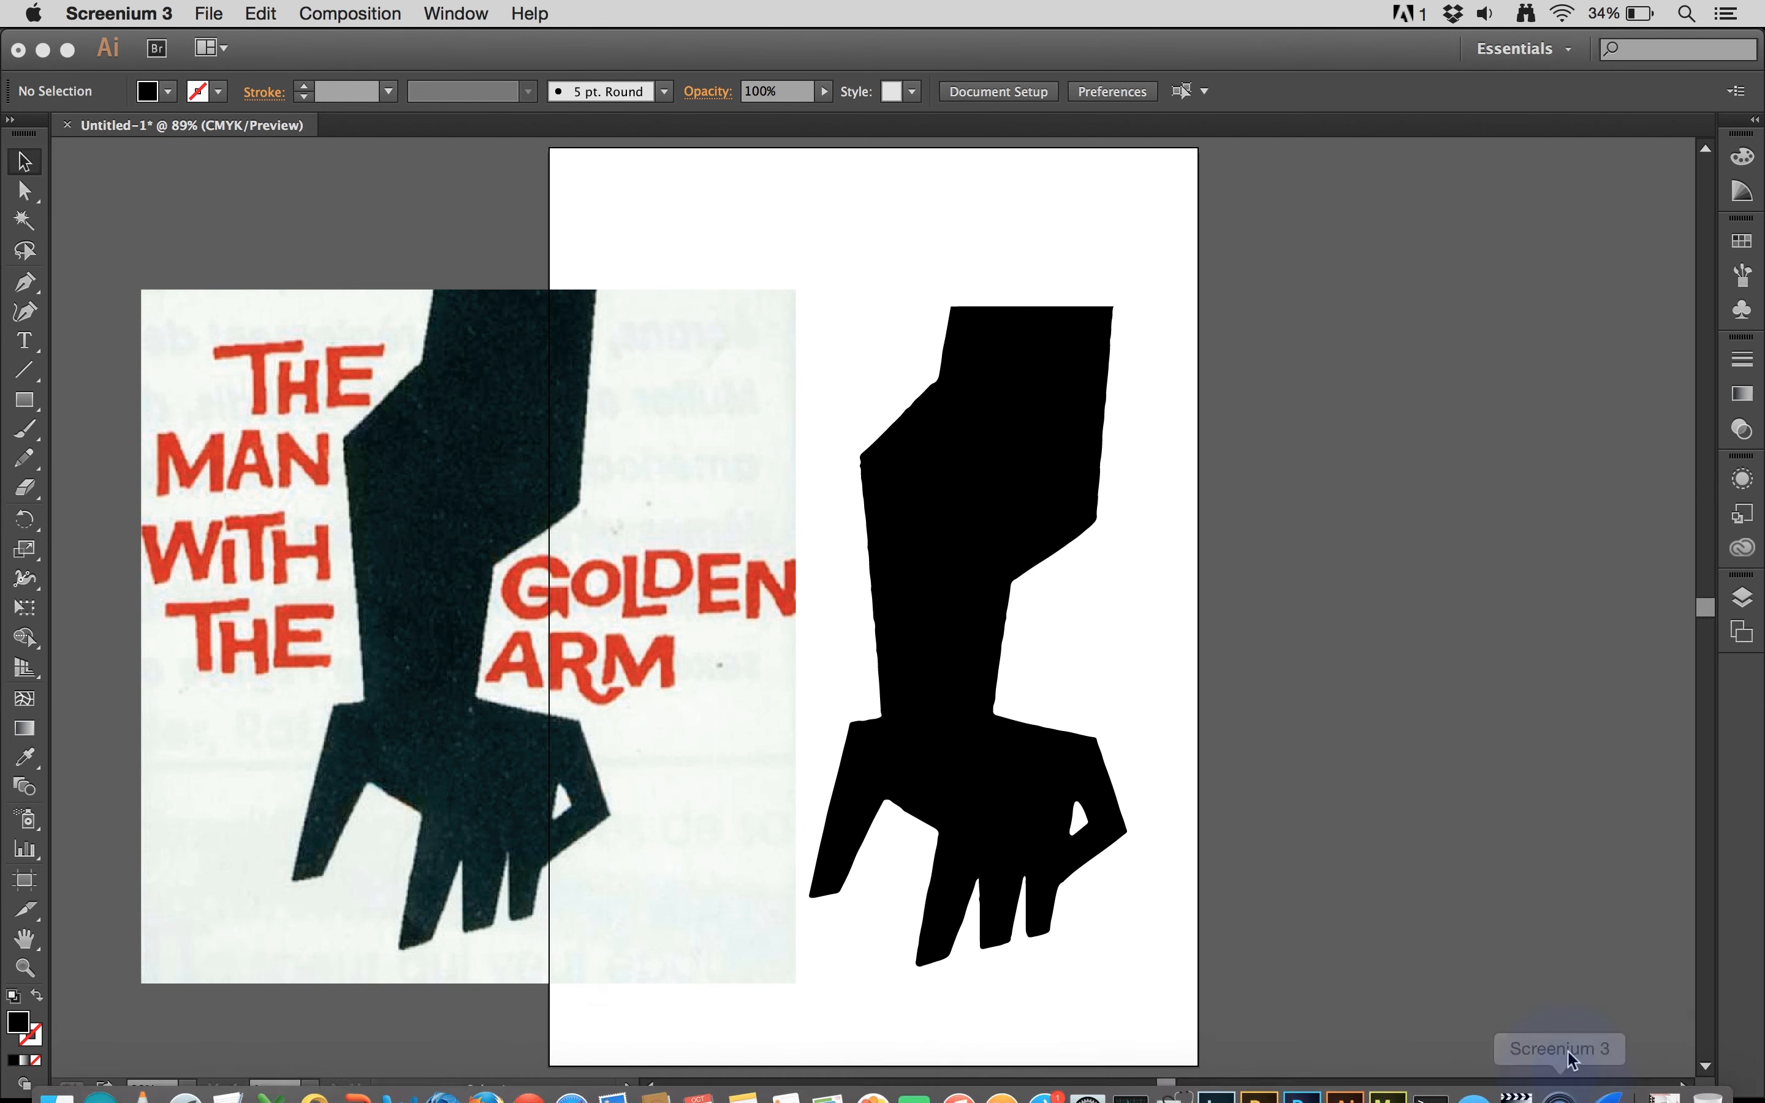
pyautogui.rightClick(1565, 1080)
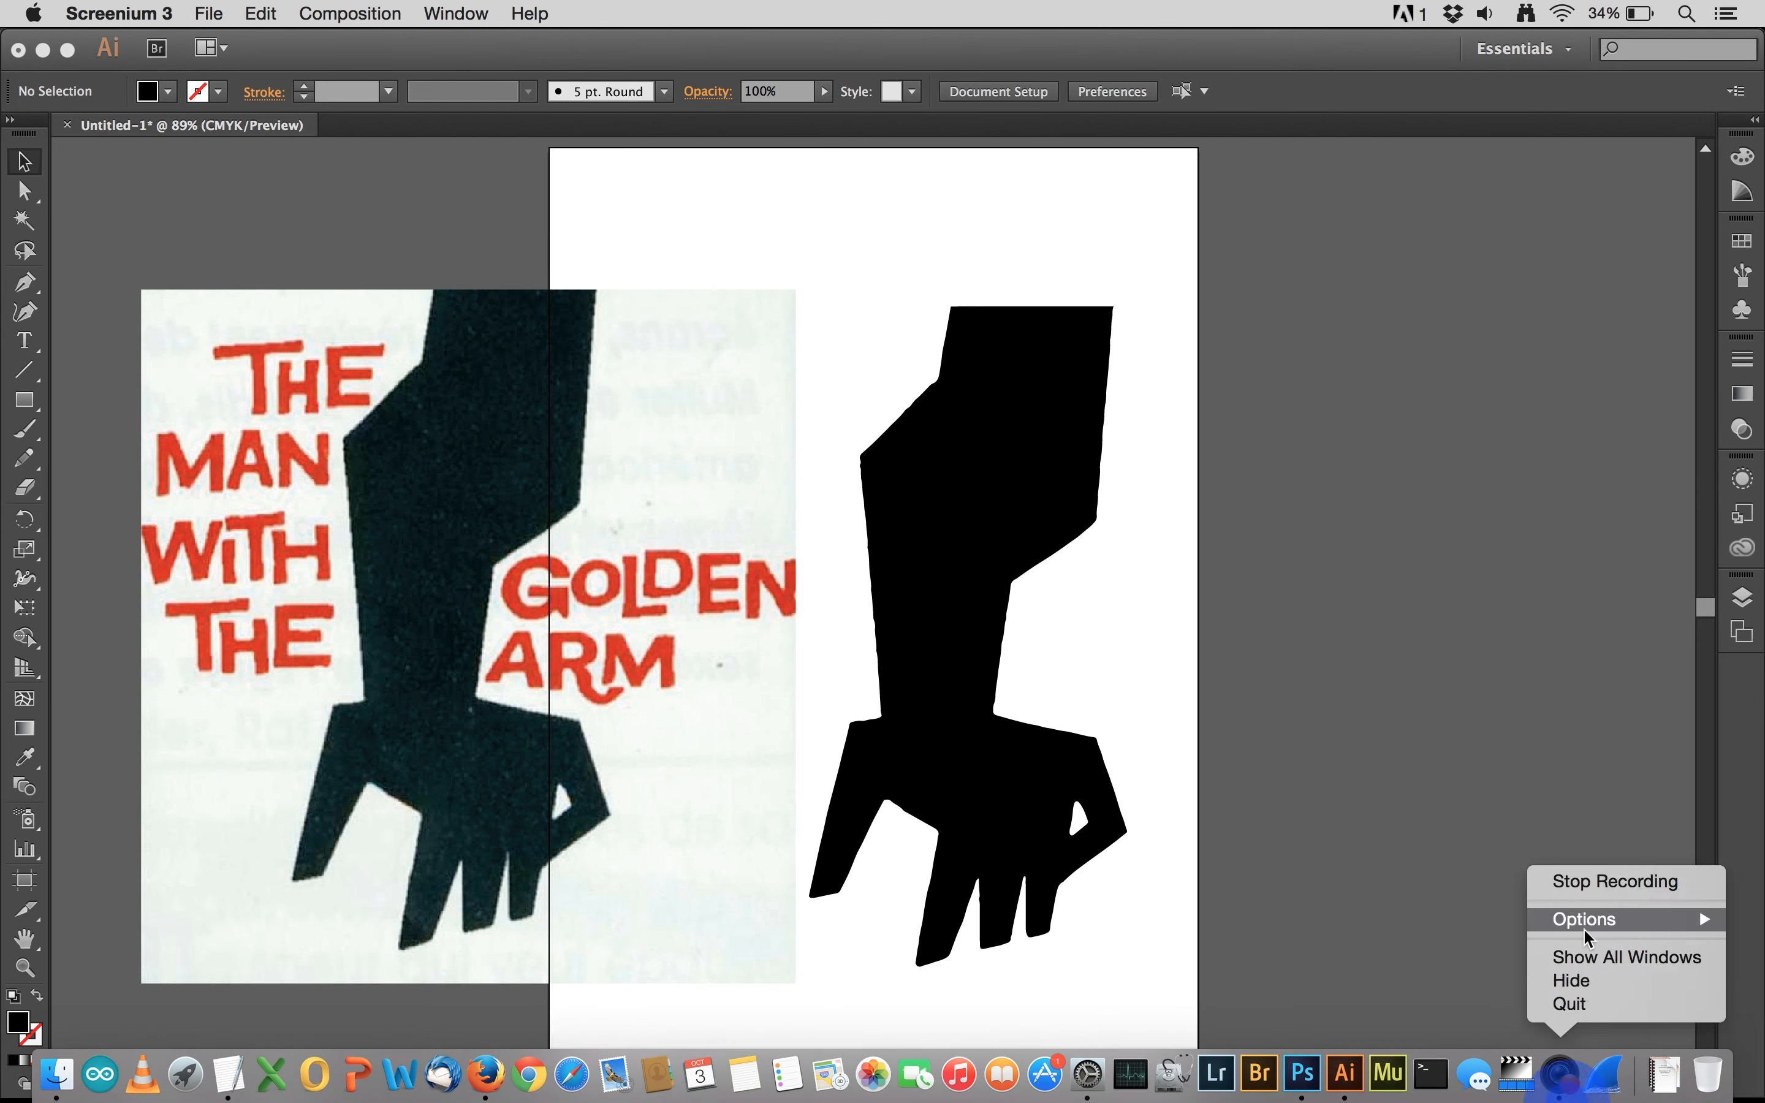